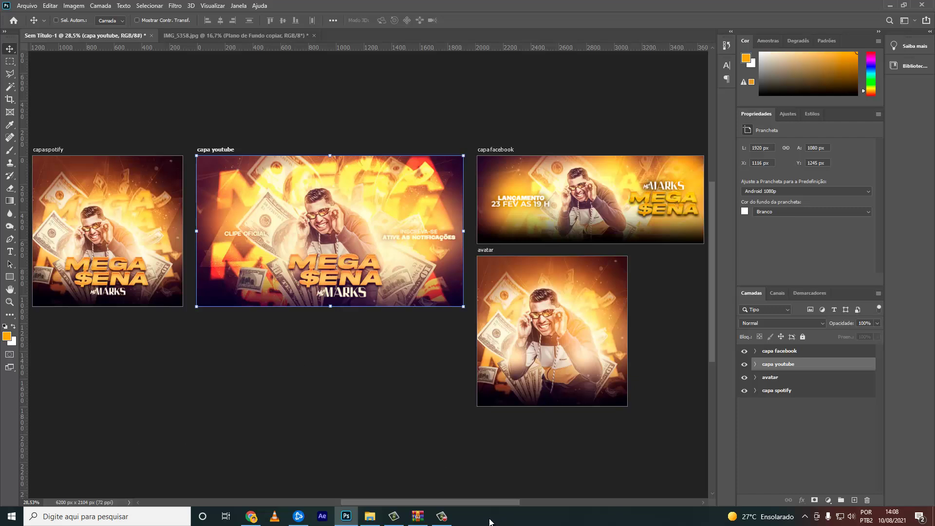
- Scroll through the tutorial channel's page and show its VÍDEOS tab
drag(477, 505, 466, 501)
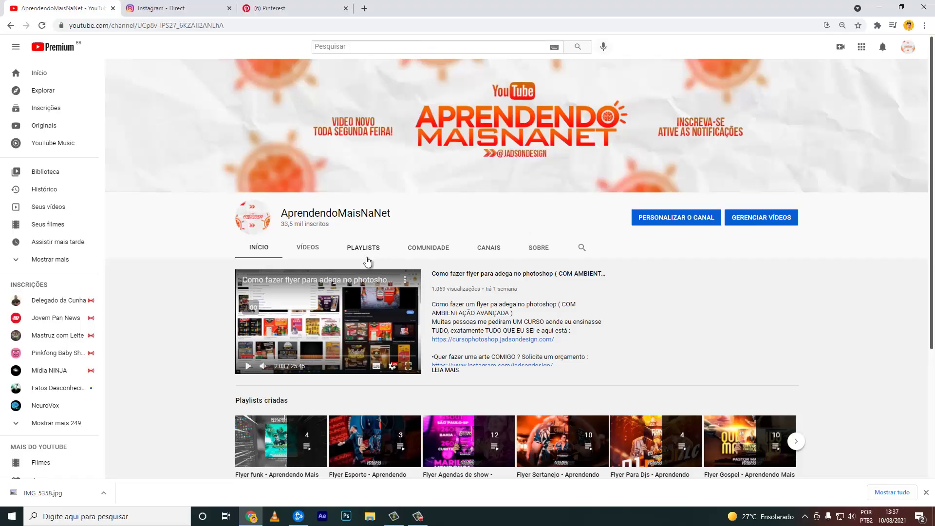
scroll(368, 263, down, 2)
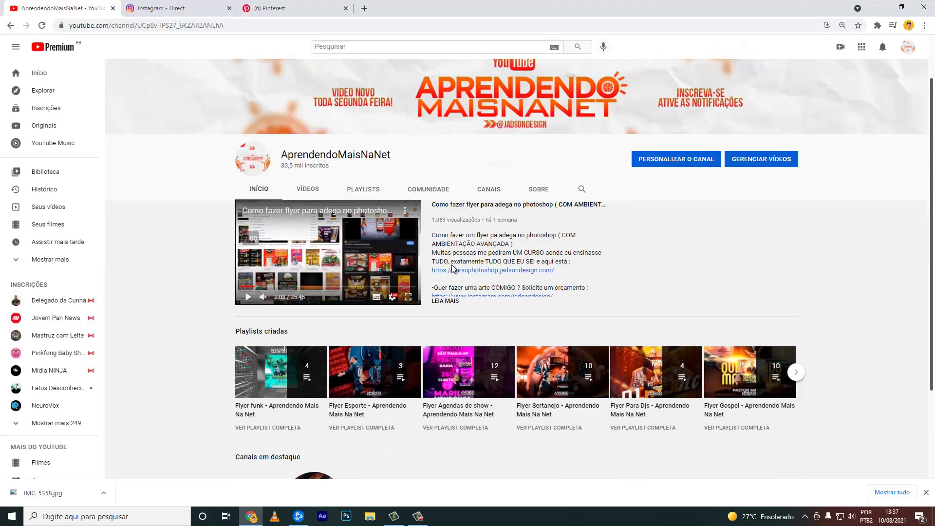
scroll(438, 292, down, 2)
scroll(594, 376, up, 4)
scroll(594, 376, down, 3)
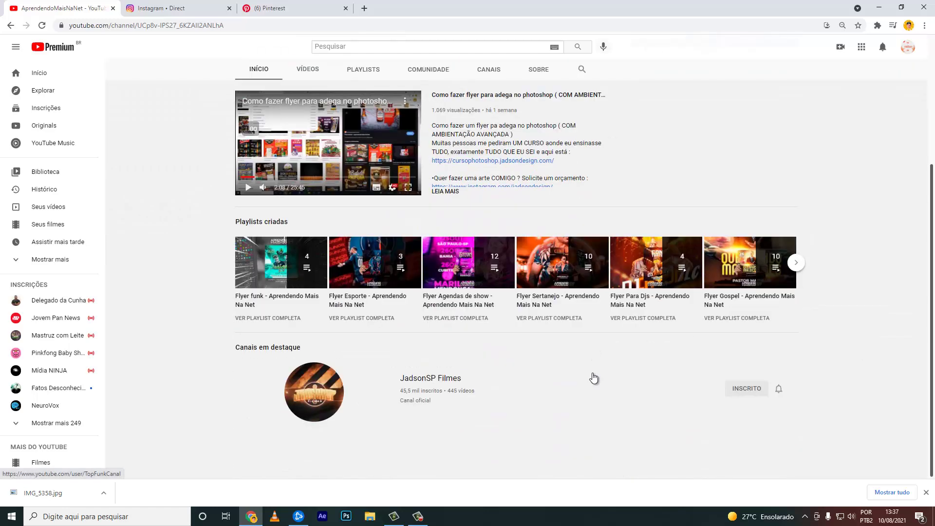
scroll(580, 379, up, 3)
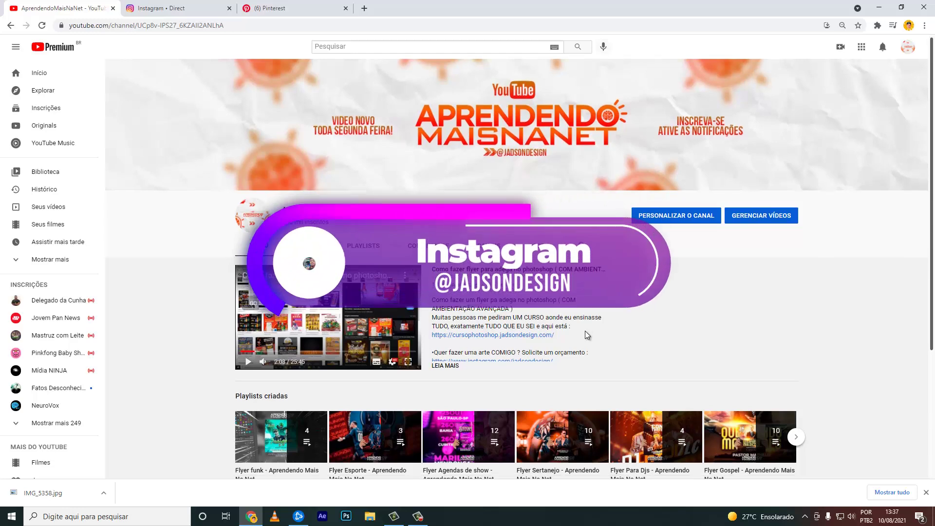
scroll(536, 340, down, 3)
scroll(534, 373, up, 3)
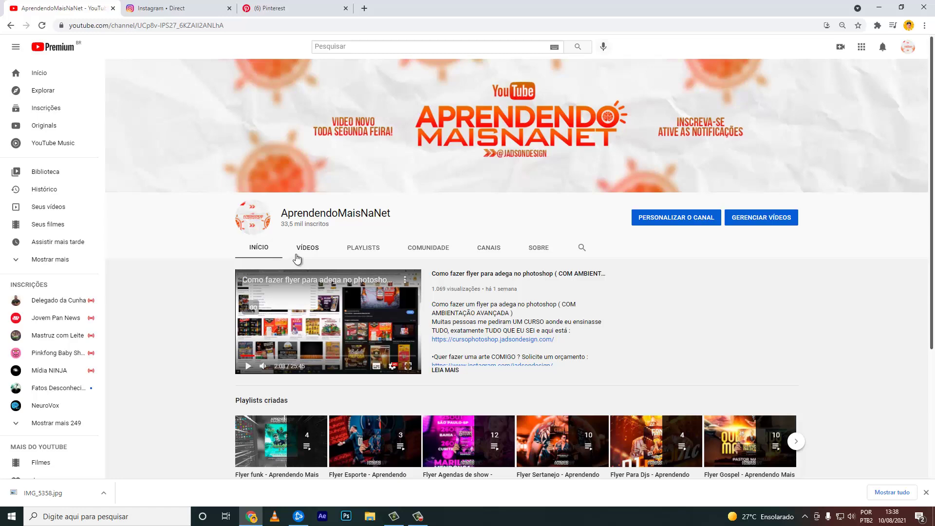
click(312, 248)
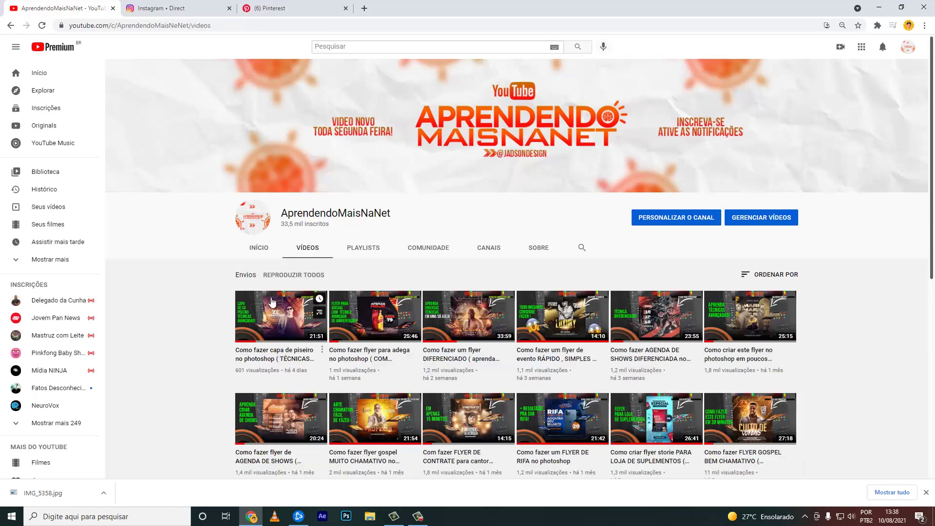
- Open the latest piseiro cover tutorial and scroll through its page
click(308, 330)
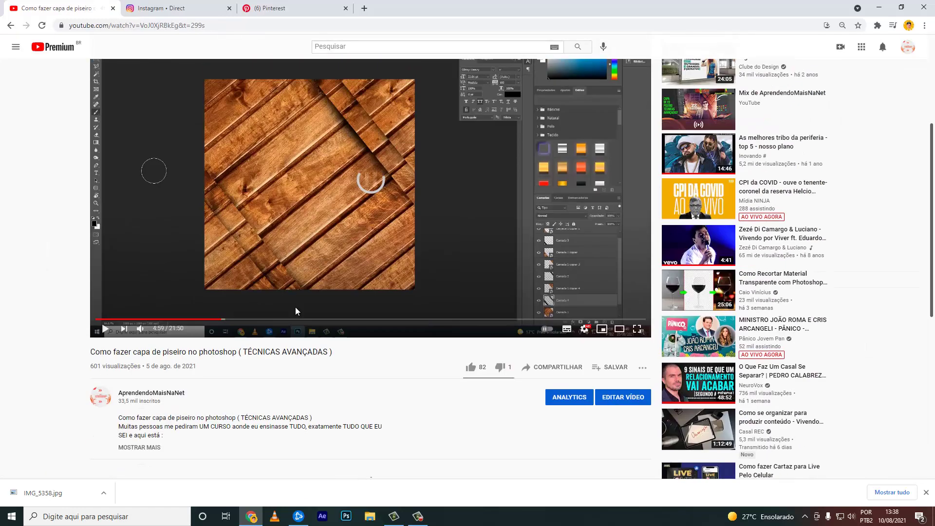
scroll(267, 347, down, 2)
scroll(270, 335, down, 2)
scroll(195, 292, up, 1)
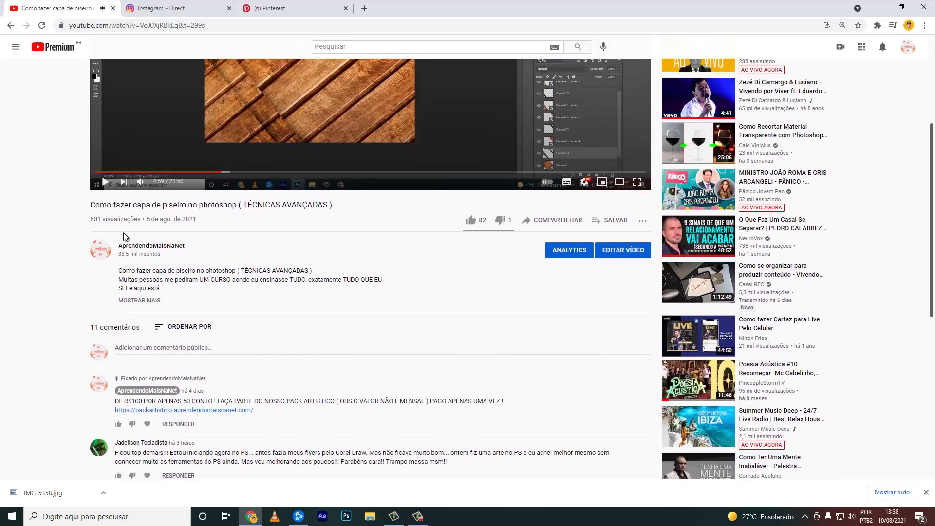
scroll(146, 267, up, 1)
scroll(119, 262, up, 1)
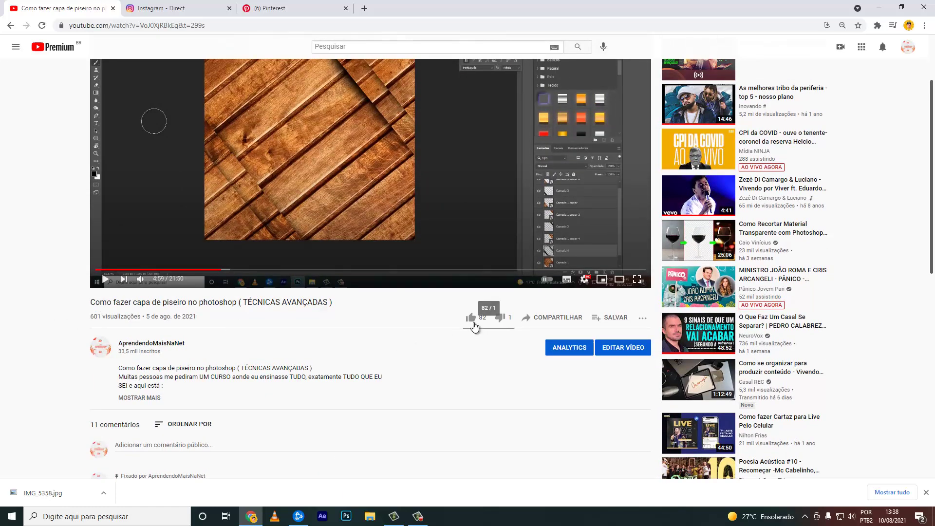
scroll(438, 344, up, 1)
scroll(438, 343, up, 1)
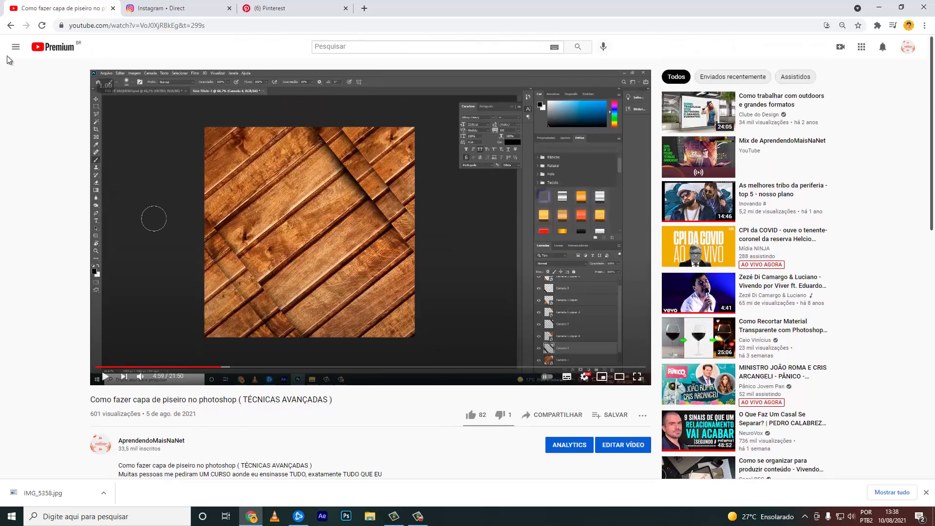
- Return to the Videos list via back history, open the wine-shop flyer tutorial, and go back
right_click(11, 25)
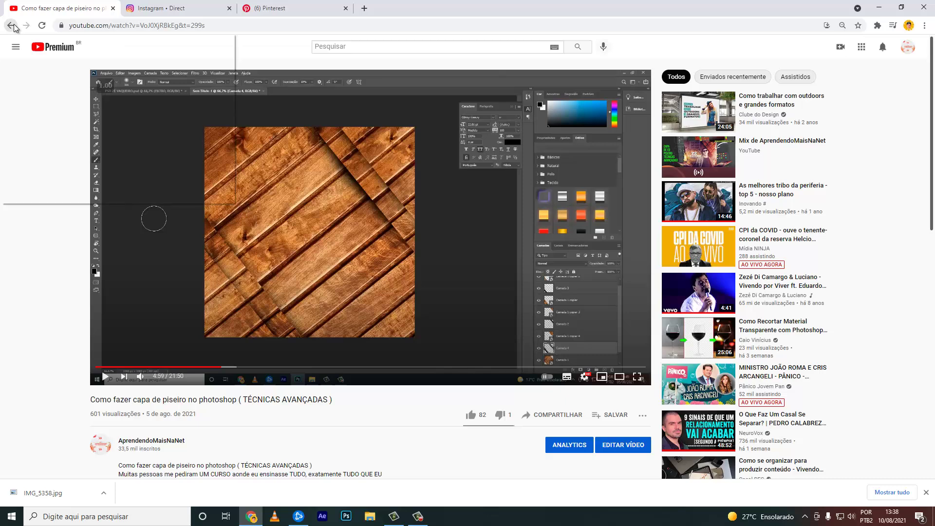
click(29, 39)
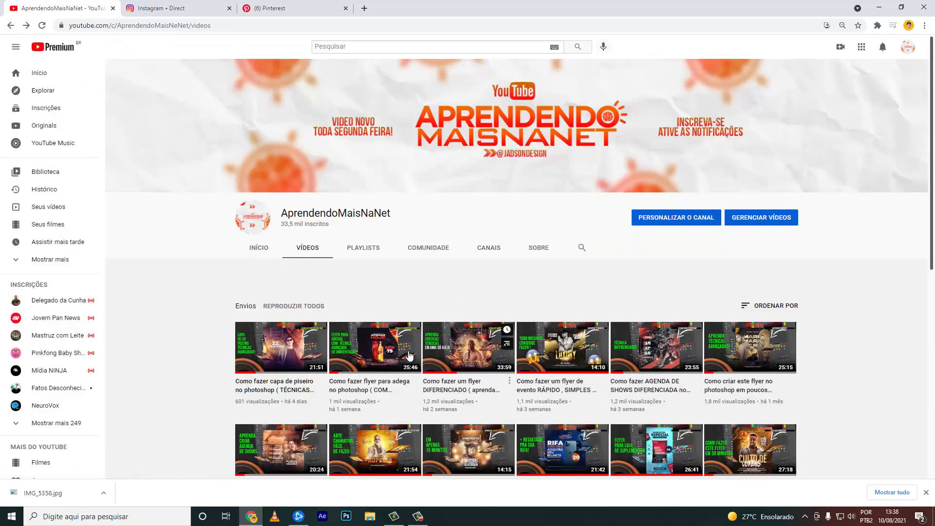
click(373, 343)
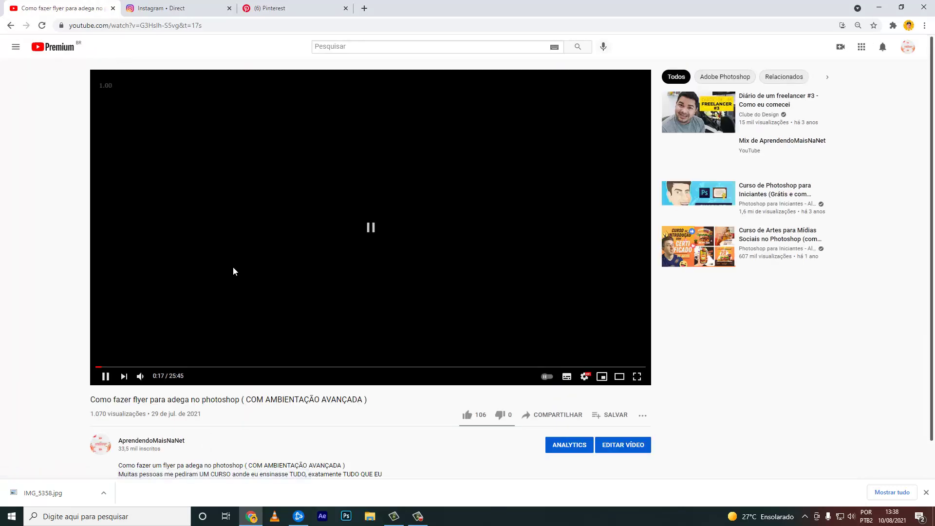
click(11, 25)
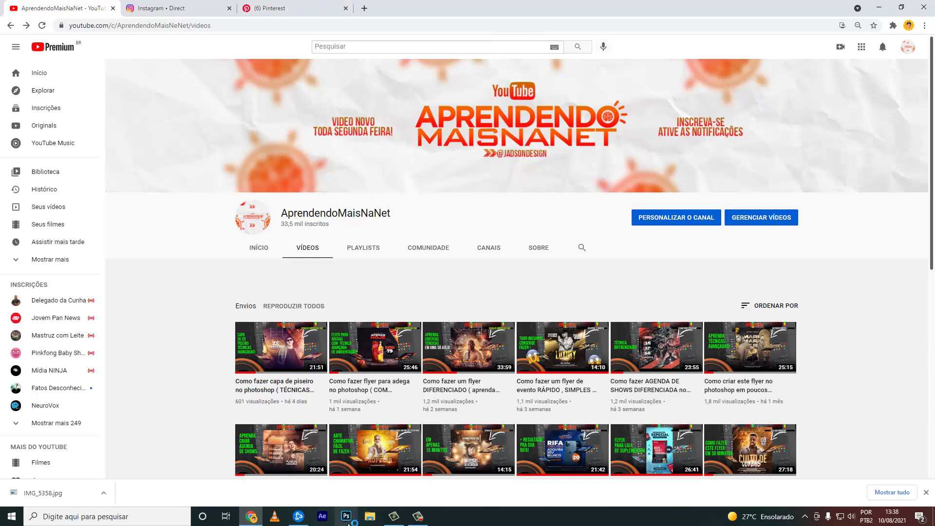
- Open the designer's Instagram profile from the 'i' suggestion in a new tab and browse its flyers
click(364, 9)
text(ins)
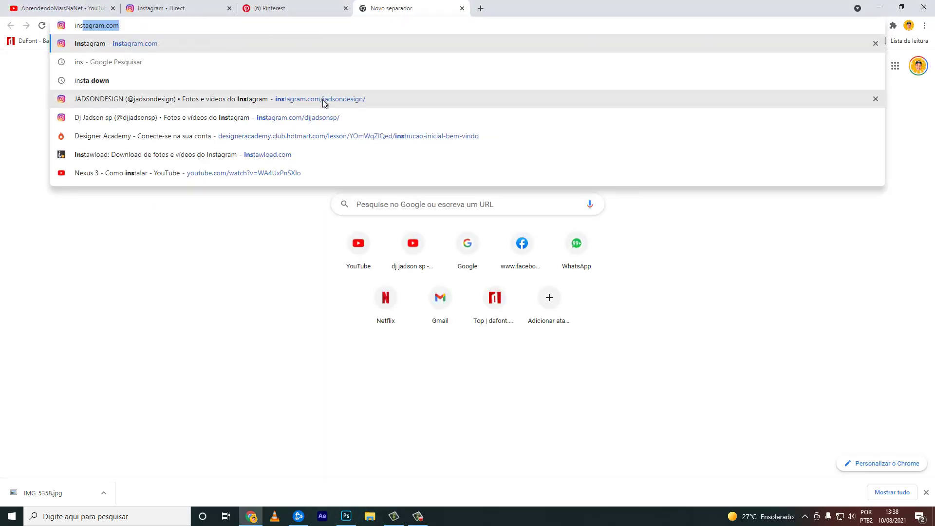
click(326, 100)
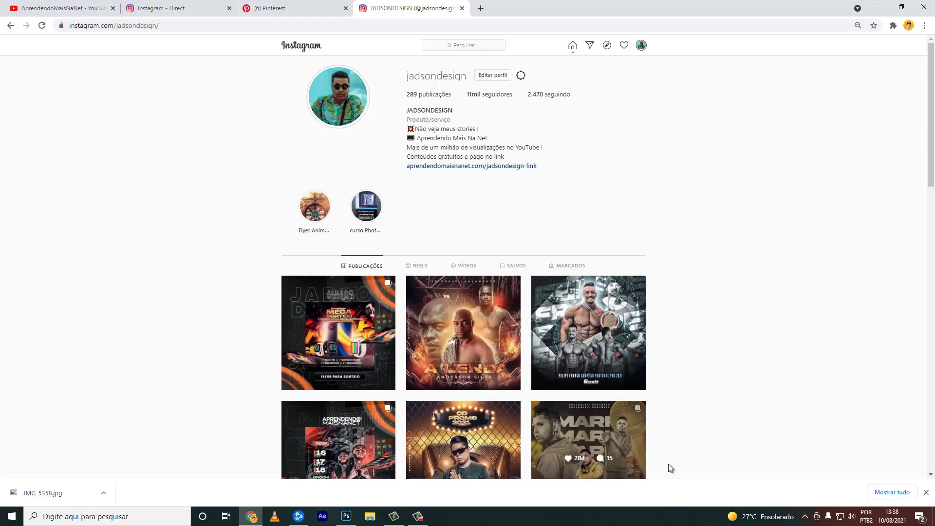
scroll(559, 435, down, 1)
scroll(458, 323, up, 1)
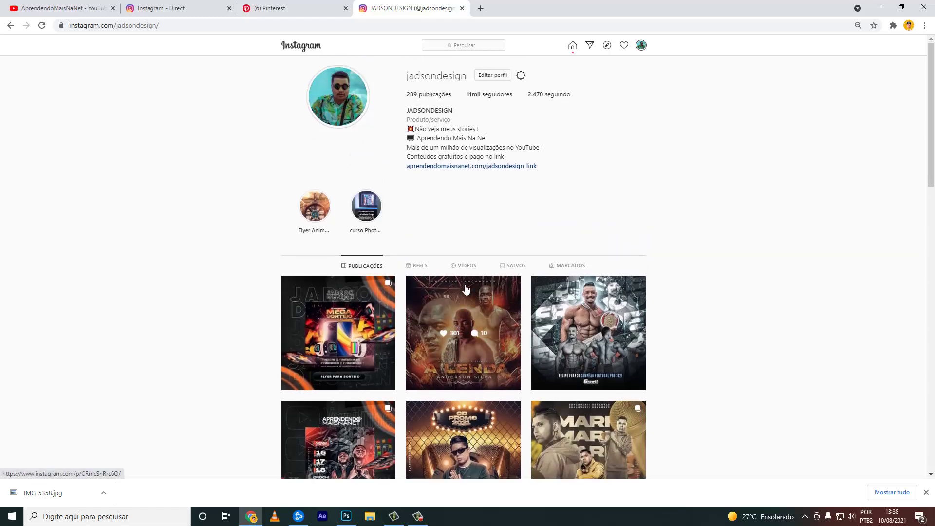
scroll(538, 178, down, 2)
scroll(538, 177, down, 2)
scroll(466, 200, up, 4)
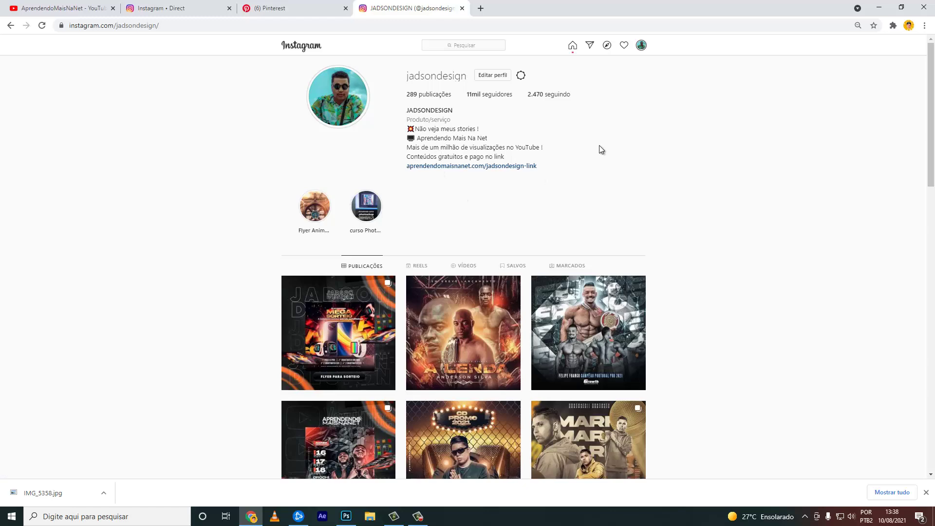
scroll(599, 146, down, 3)
scroll(684, 205, up, 3)
- Re-dock the Photoshop toolbar and apply a workspace preset showing Color, Styles and Layers panels
click(343, 522)
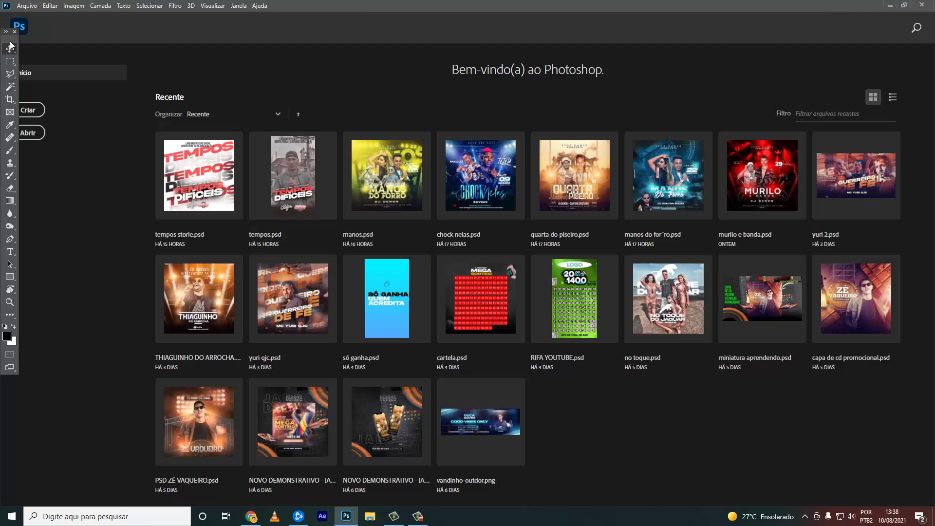
mouse_move(7, 38)
mouse_down()
mouse_move(34, 39)
mouse_move(7, 38)
mouse_up()
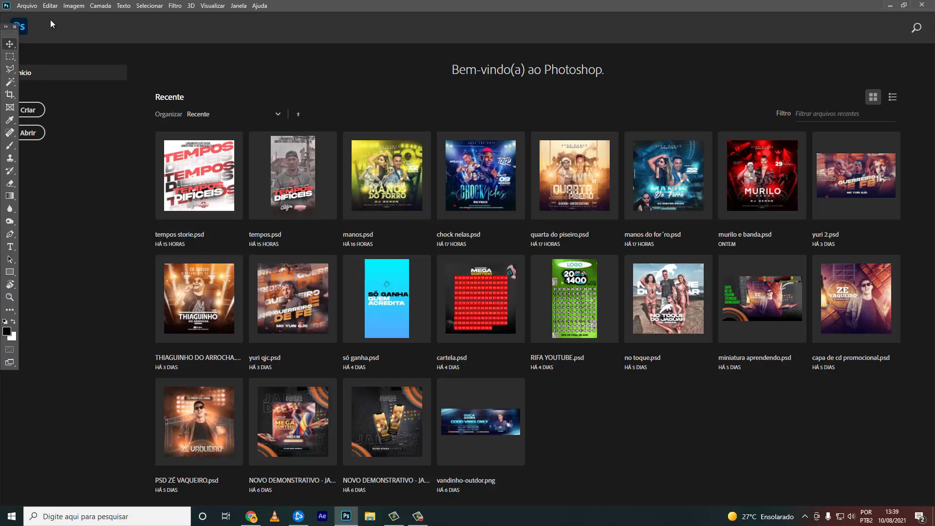
click(213, 5)
mouse_move(282, 25)
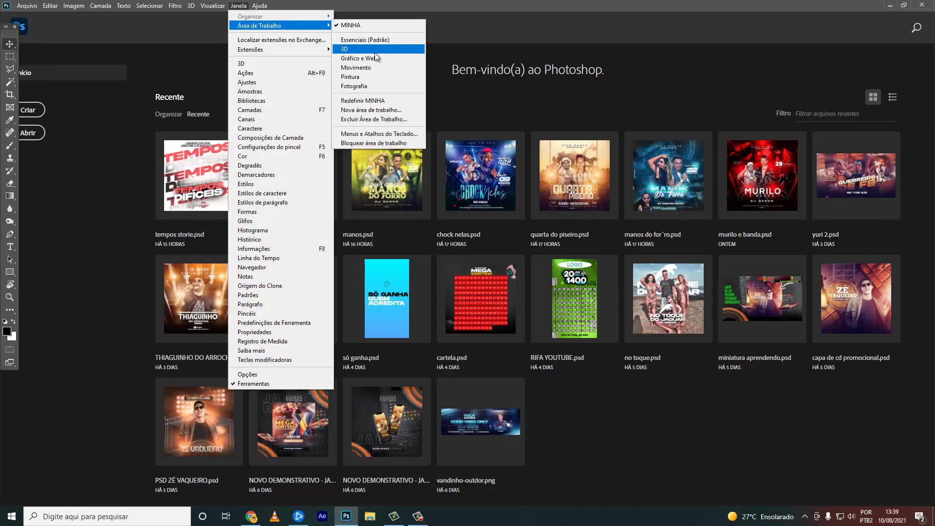
click(373, 98)
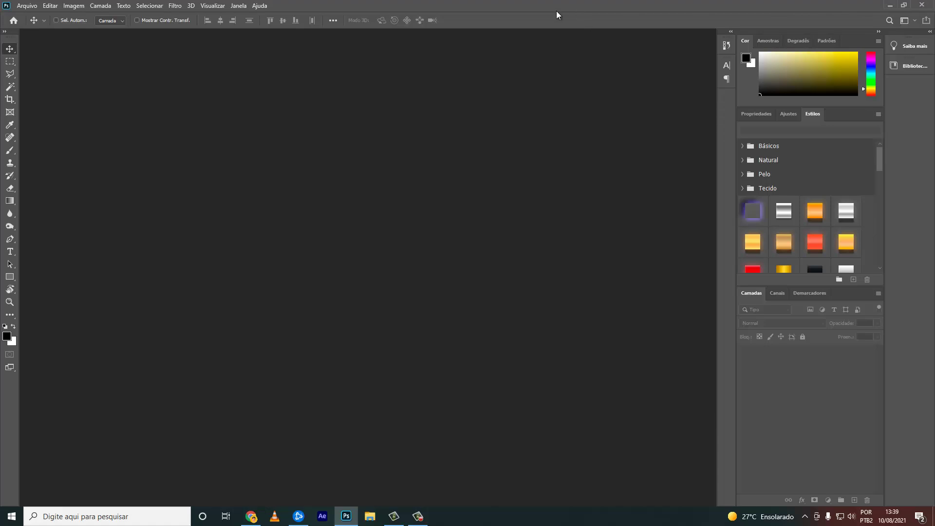
- Create a new 1080 × 1080 px, 72 ppi document with an artboard (Pranchetas)
click(27, 6)
click(30, 19)
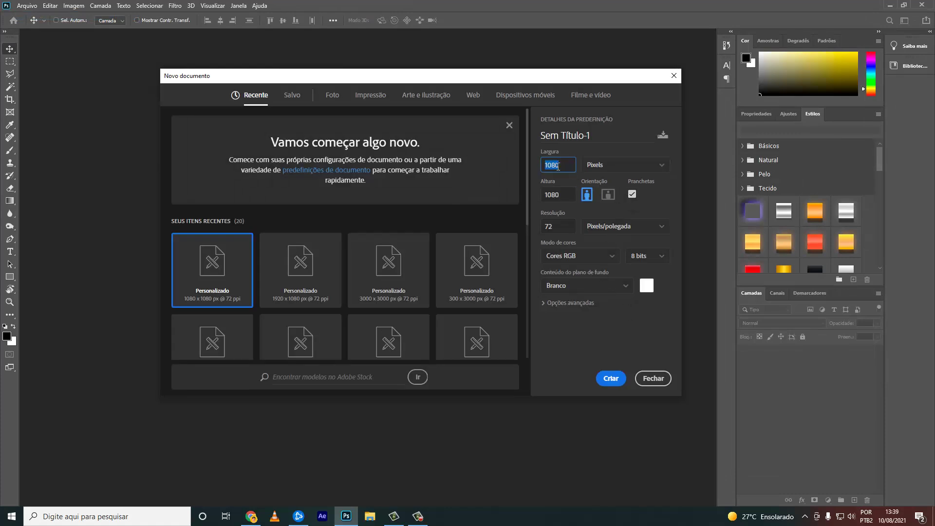
drag(567, 78, 569, 70)
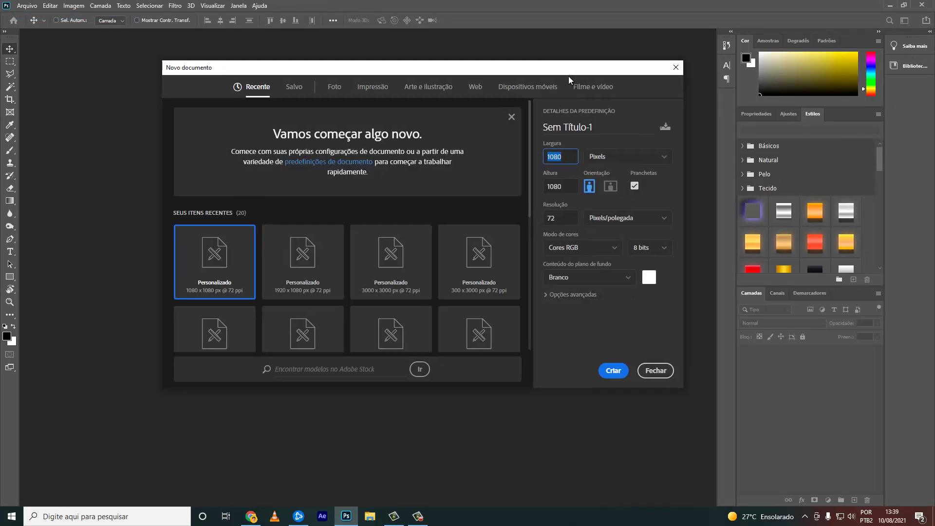
click(625, 375)
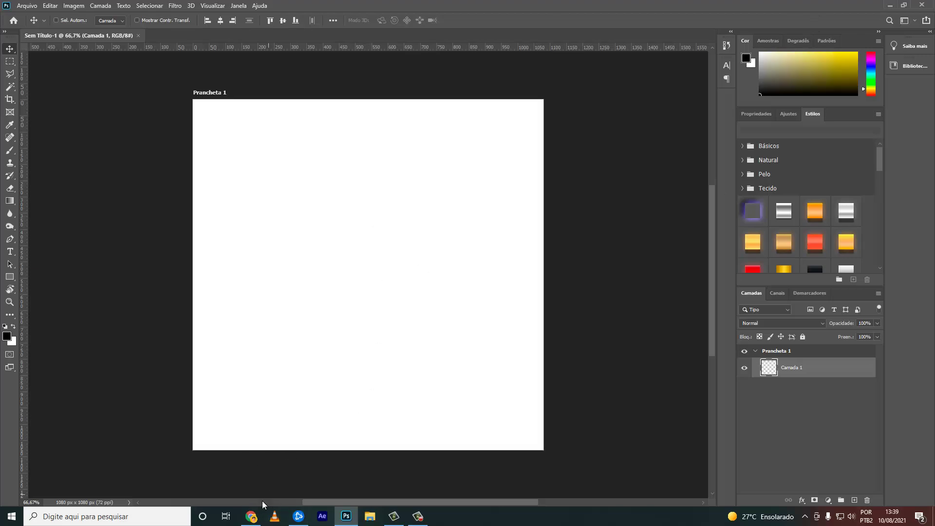
- Commit the placed singer photo and open it for editing, keeping its embedded colour profile
click(251, 515)
click(346, 516)
key(Return)
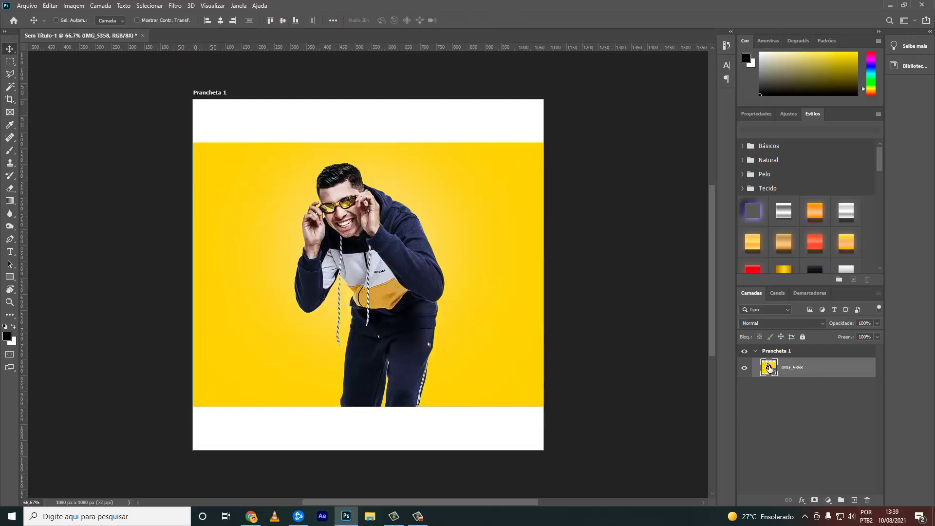
double_click(768, 367)
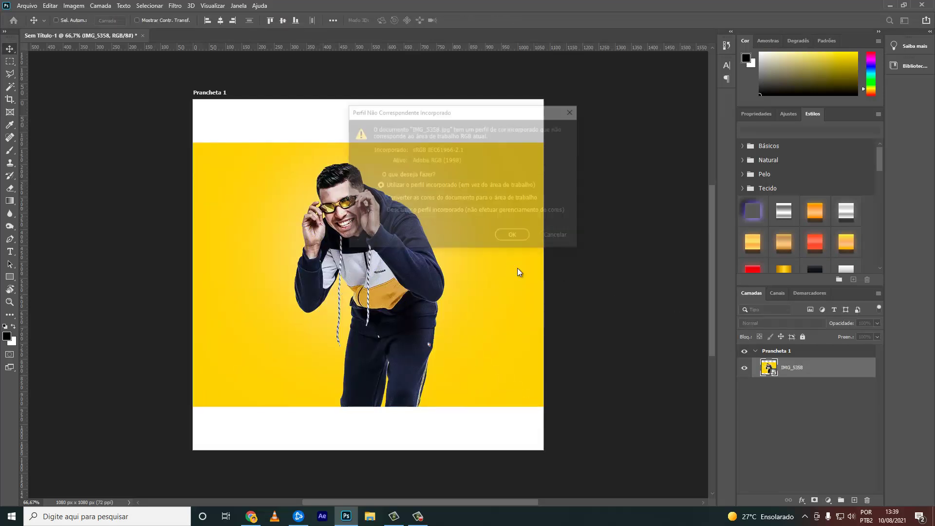
click(519, 241)
- Select the singer, refine the edges into a layer mask, and delete the original background layer
key(w)
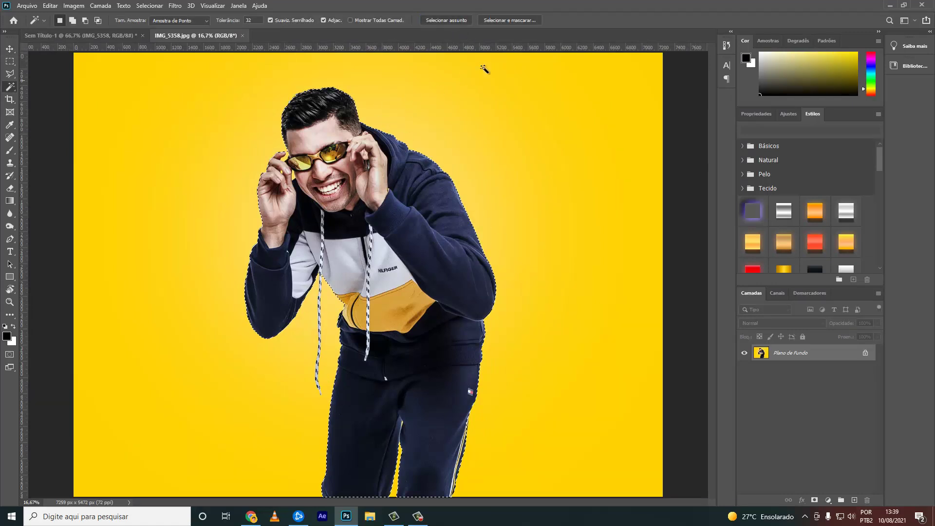
click(507, 20)
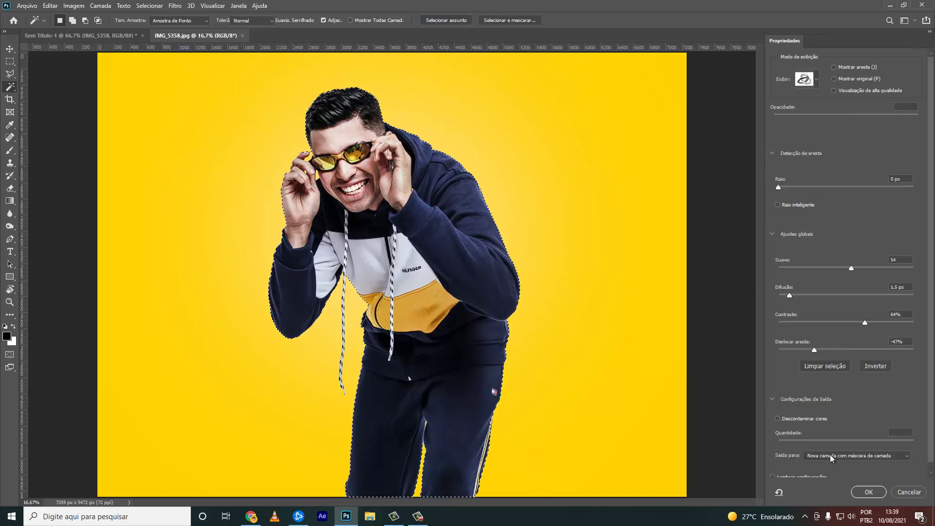
click(860, 489)
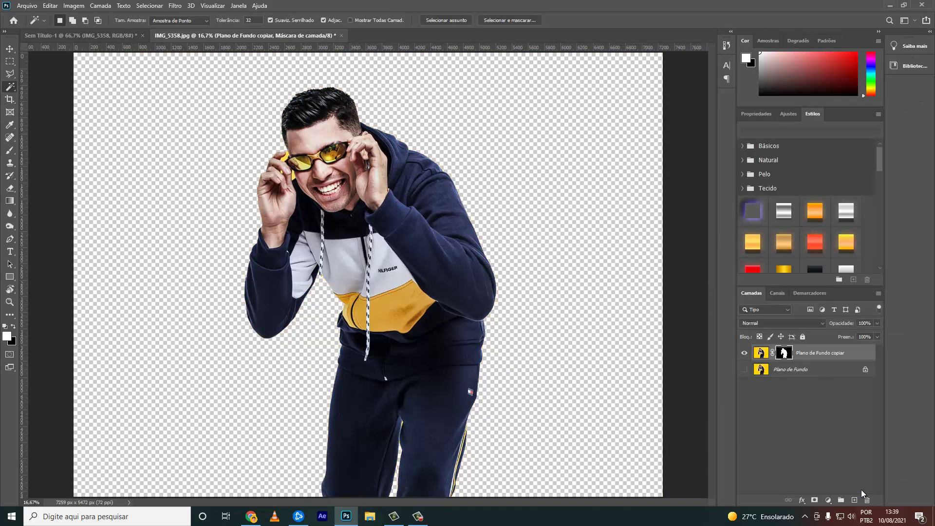
click(782, 374)
key(Delete)
- Convert the singer cutout to a smart object and drag it into the Sem Título-1 artboard document
key(v)
click(280, 171)
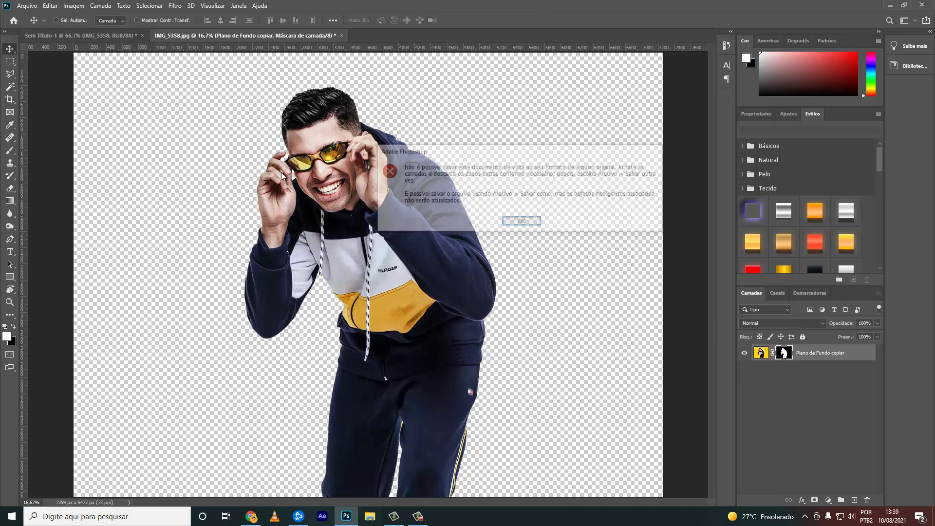
click(522, 226)
right_click(785, 352)
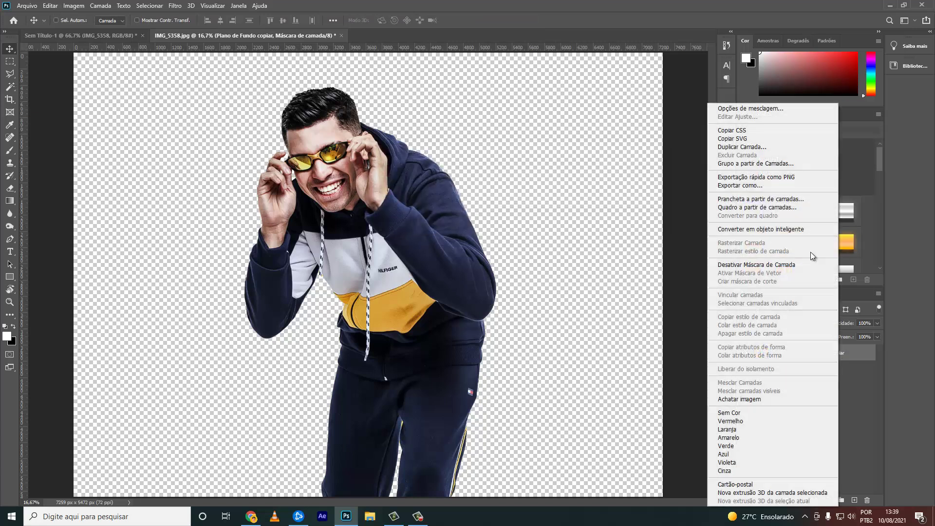
click(786, 227)
mouse_move(798, 353)
mouse_down()
mouse_move(84, 37)
mouse_move(762, 389)
mouse_up()
click(783, 387)
- Scale the oversized singer down to about 13% so he fits on Prancheta 1
key(Delete)
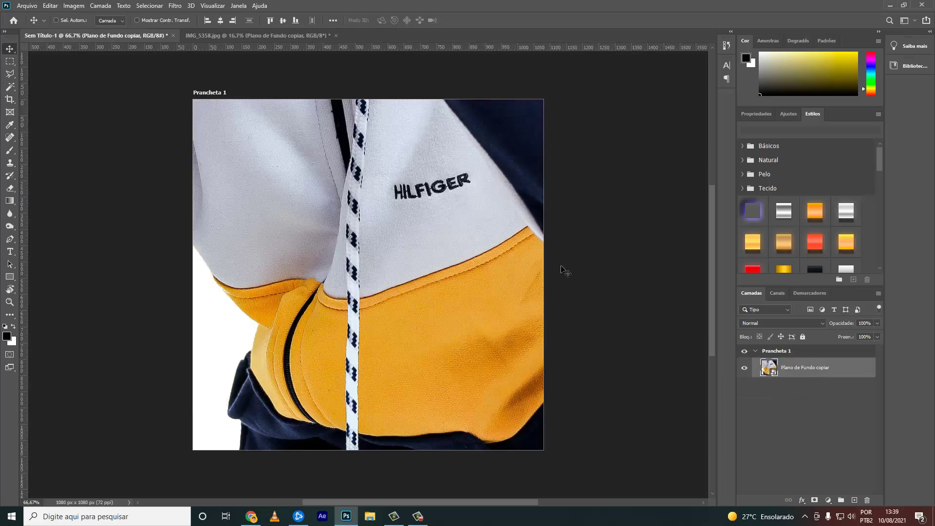
mouse_move(465, 255)
mouse_down()
mouse_move(465, 344)
mouse_move(384, 192)
mouse_up()
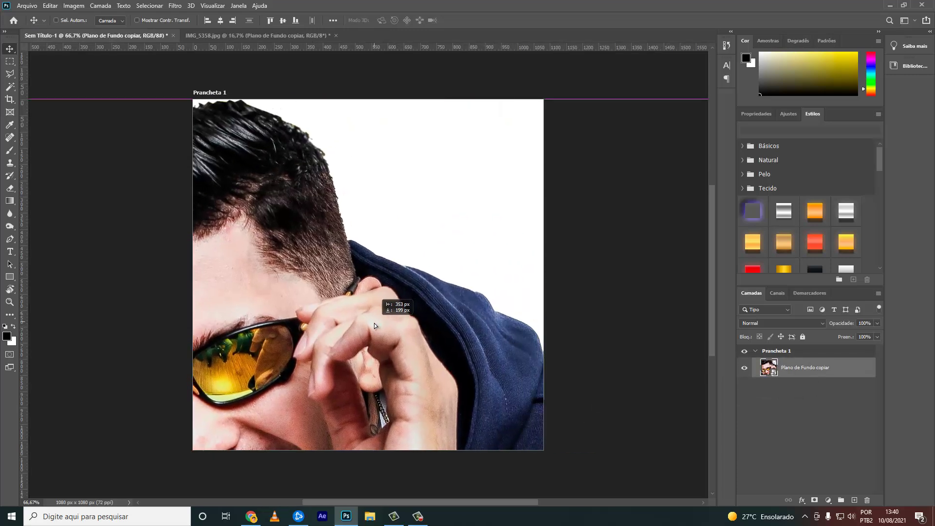
key(ctrl+t)
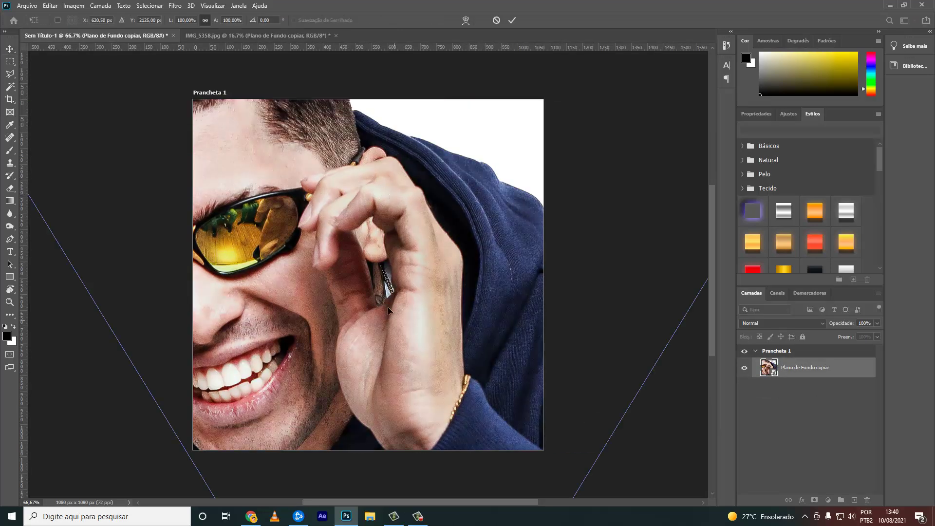
mouse_move(563, 173)
mouse_down()
mouse_move(579, 131)
mouse_move(382, 452)
mouse_up()
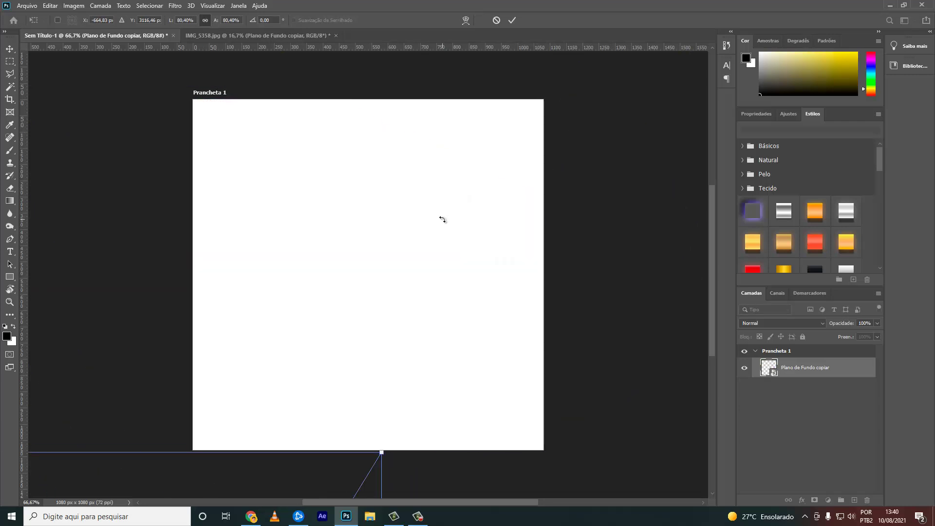
key(ctrl+minus)
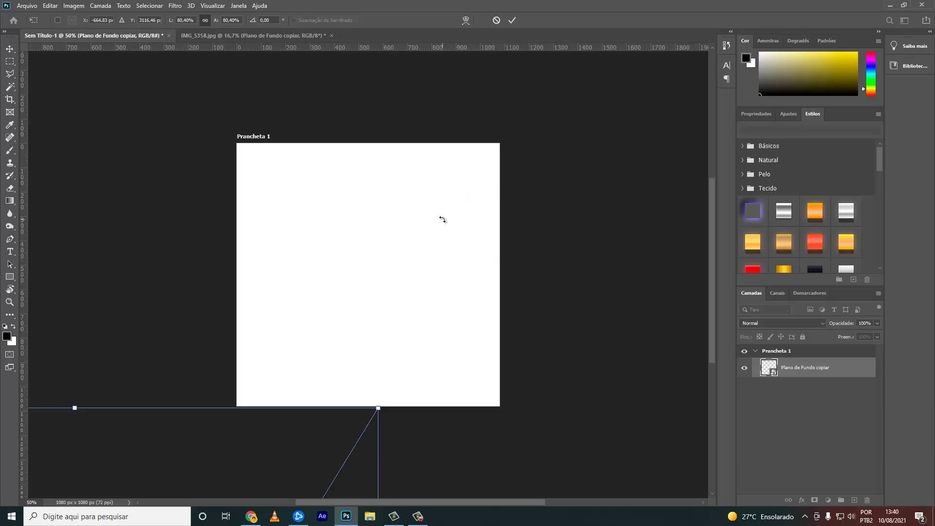
key(ctrl+minus)
key(ctrl+minus)
key(ctrl+minus)
key(ctrl+minus)
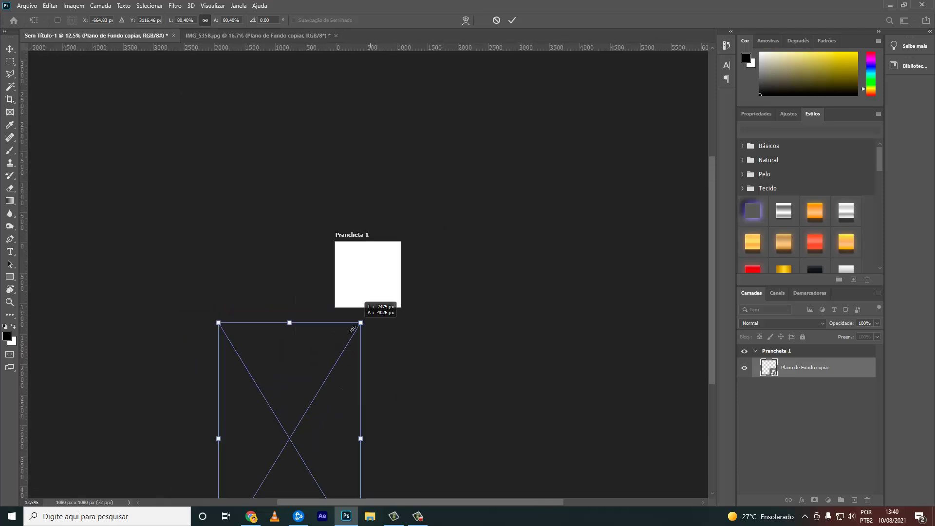
mouse_move(370, 307)
mouse_down()
mouse_move(270, 471)
mouse_move(371, 261)
mouse_move(370, 293)
mouse_up()
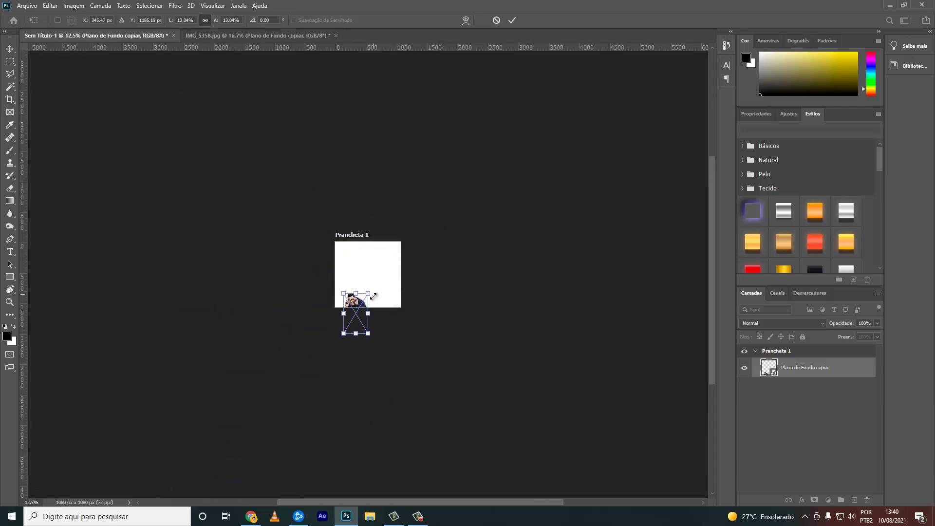
click(385, 355)
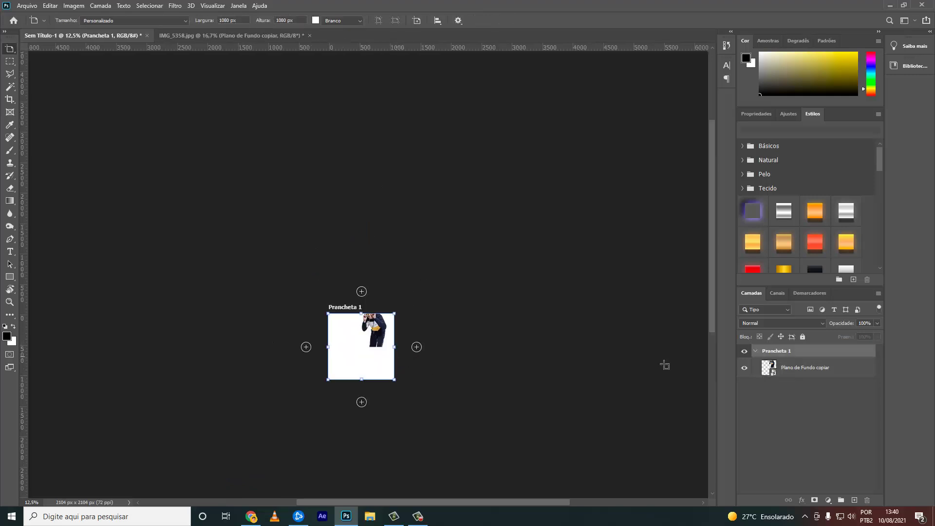
- Move the singer layer to the bottom centre of the artboard
key(v)
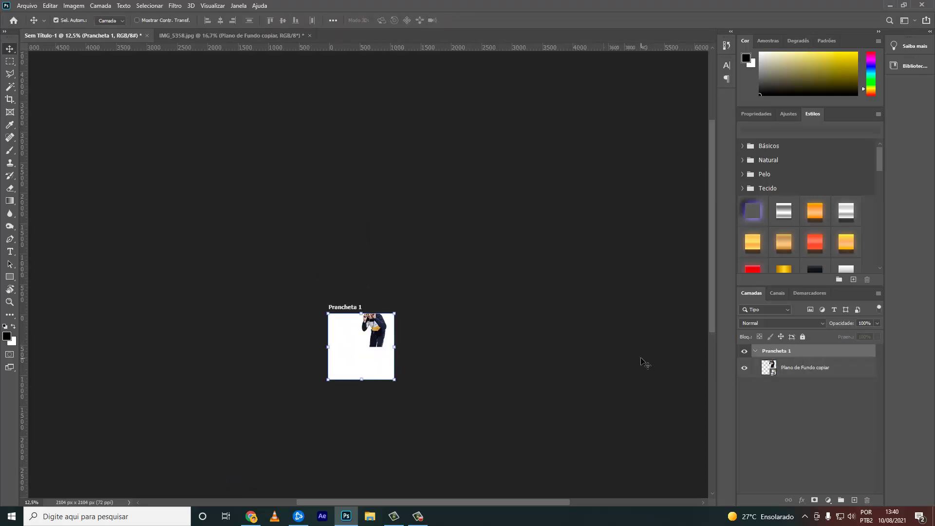
key(ctrl+plus)
key(ctrl+plus)
click(801, 366)
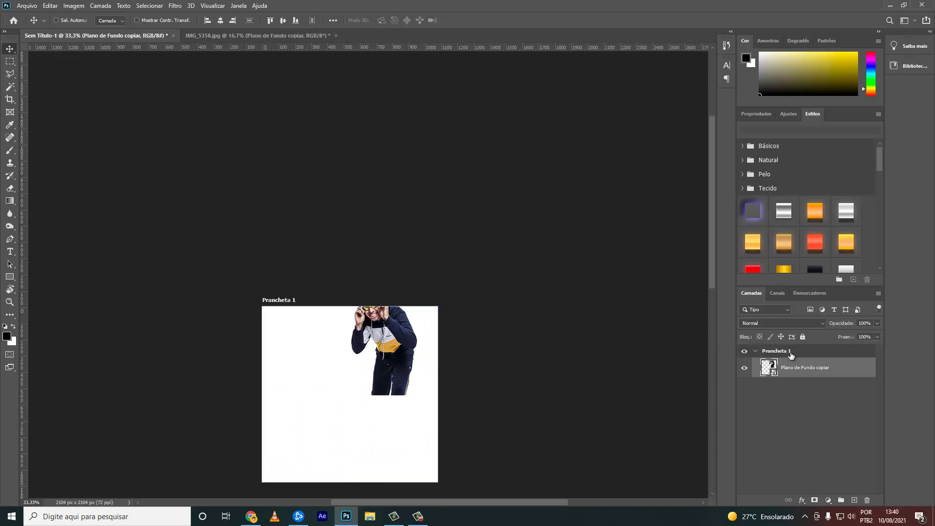
drag(421, 344, 373, 419)
scroll(390, 375, down, 3)
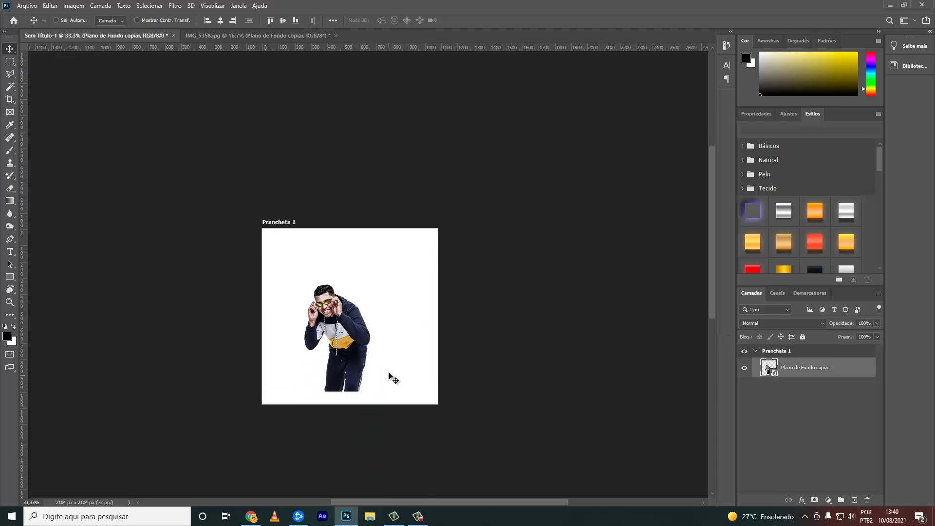
key(ctrl+plus)
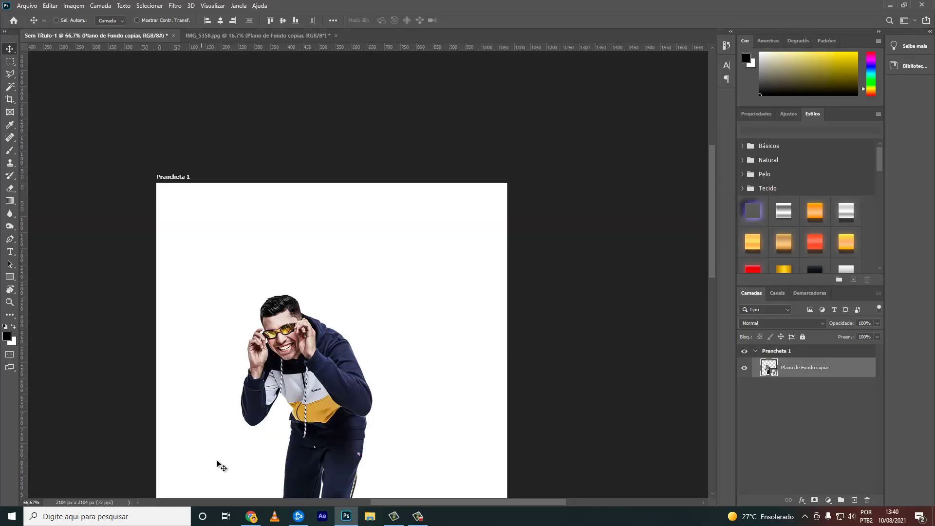
- Search YouTube for 'mc marks' and browse the Mc Marks channel's uploaded videos
click(250, 516)
click(348, 46)
text(m)
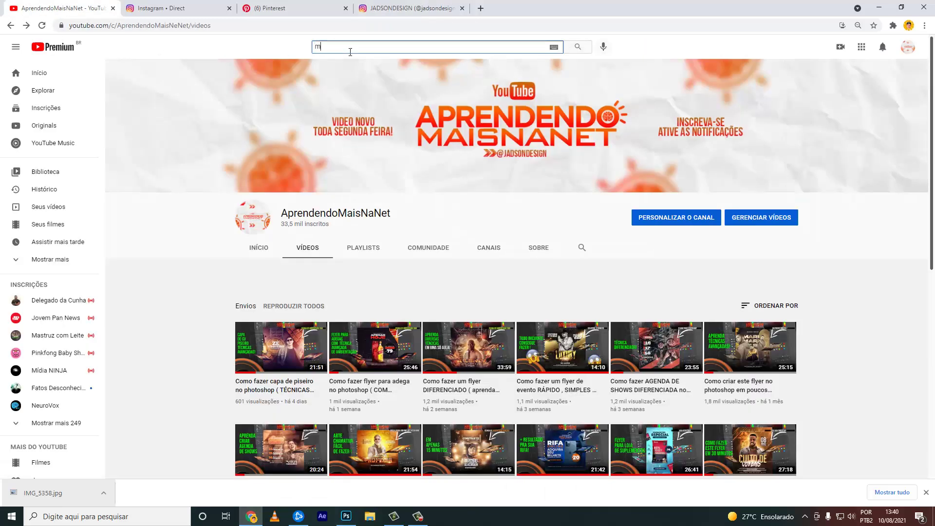
text(c marks)
key(Return)
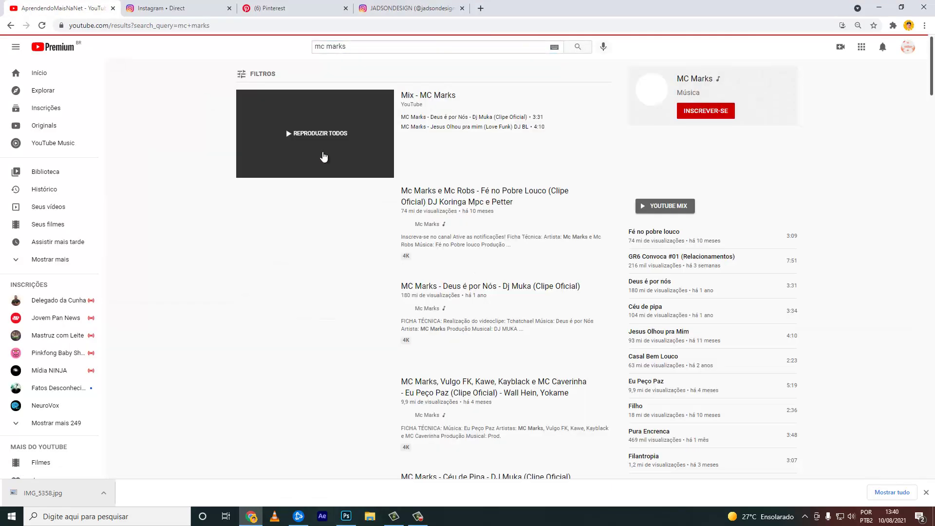
scroll(487, 273, down, 2)
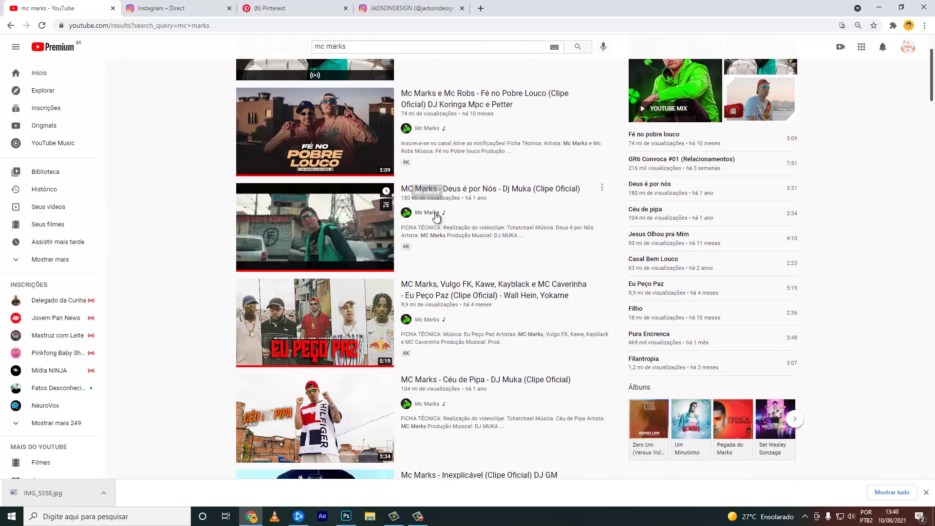
click(436, 217)
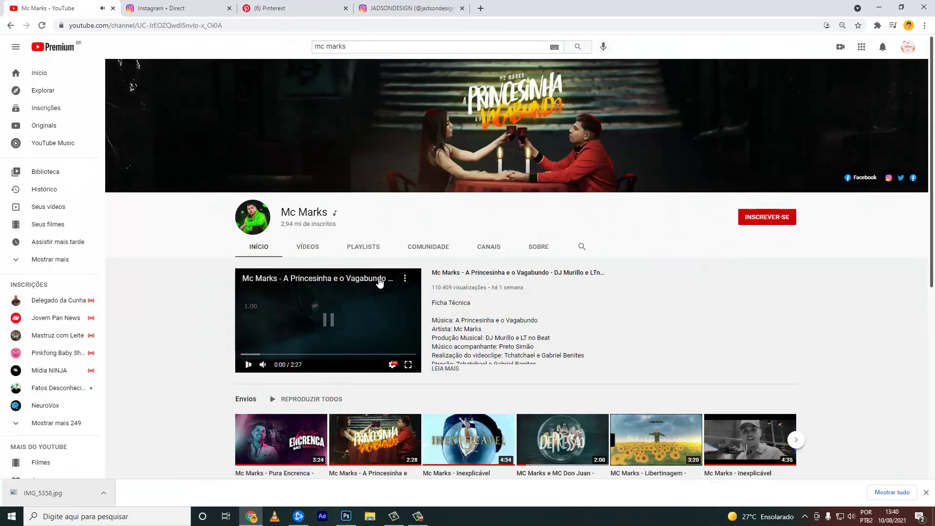
scroll(492, 331, down, 4)
scroll(386, 193, up, 3)
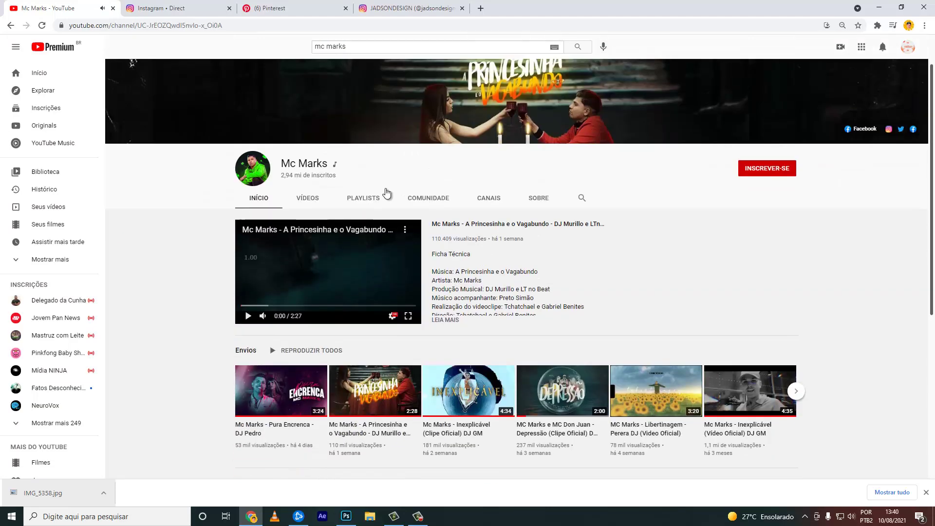
click(299, 206)
scroll(616, 470, down, 2)
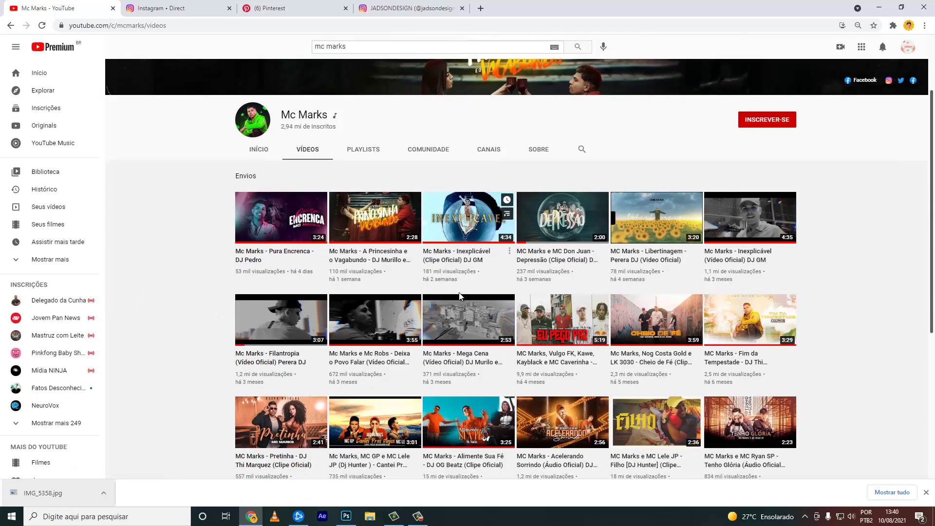
- Scale the singer cutout up slightly on the Photoshop artboard
click(354, 519)
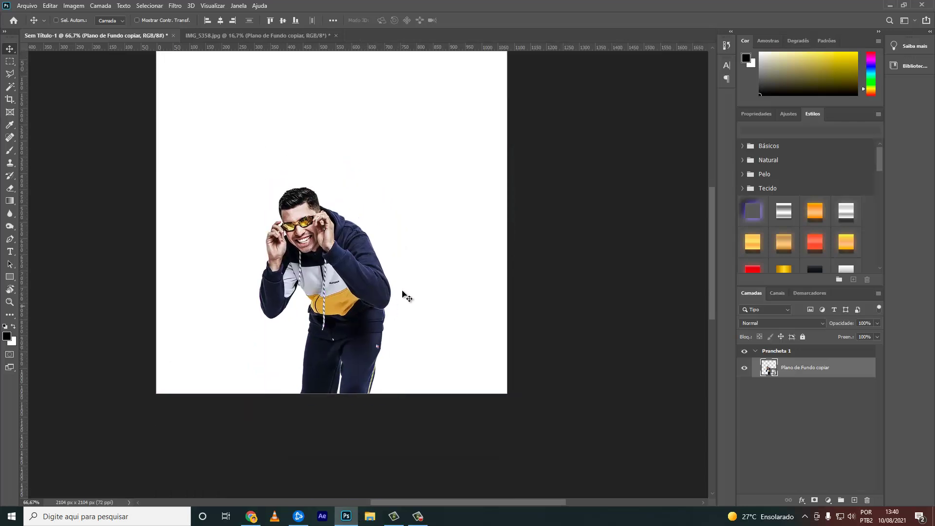
key(ctrl+t)
drag(397, 290, 408, 320)
key(Return)
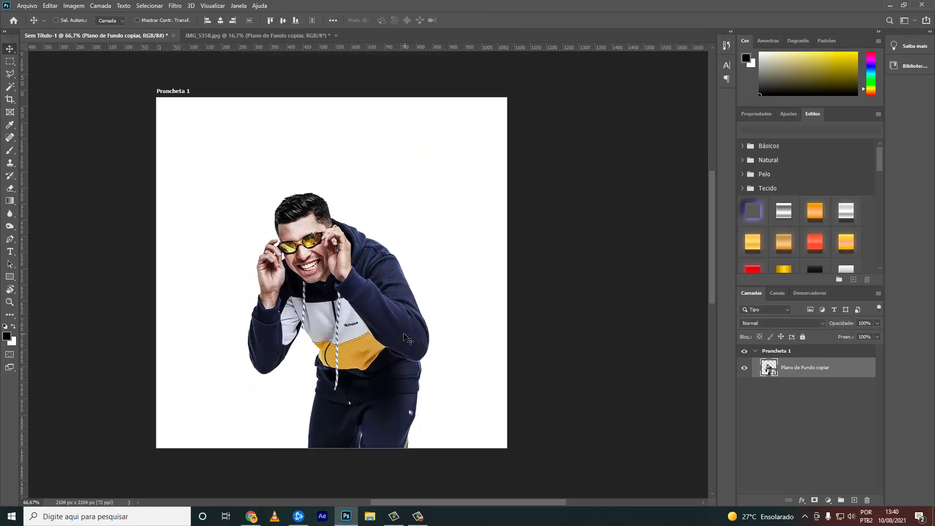
- Run a Google Images search for 'dinheiro png'
click(252, 516)
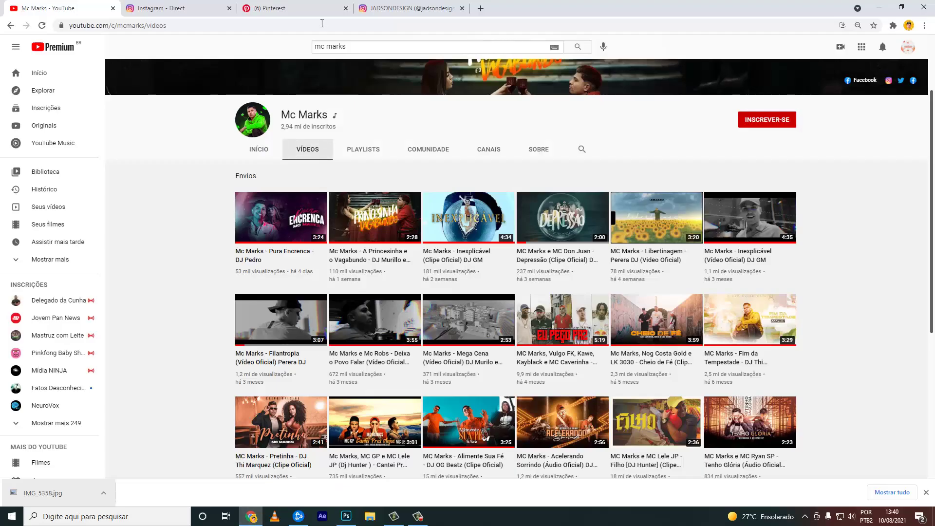
click(323, 25)
text(g9)
text(google.com.br)
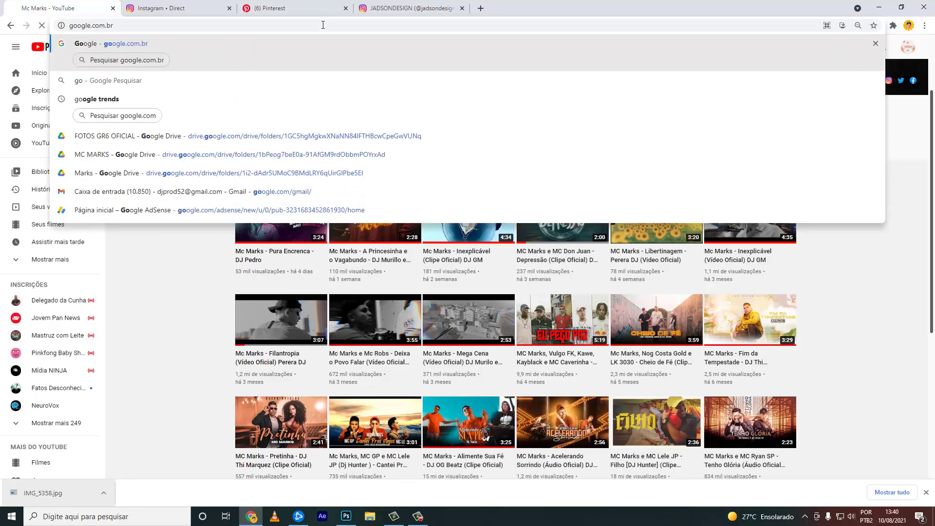
key(Return)
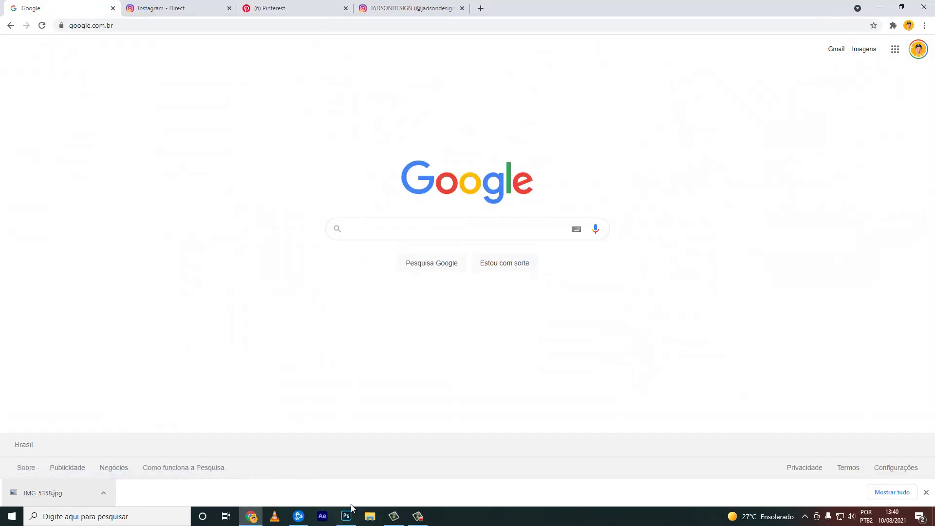
click(394, 229)
text(dinheiro)
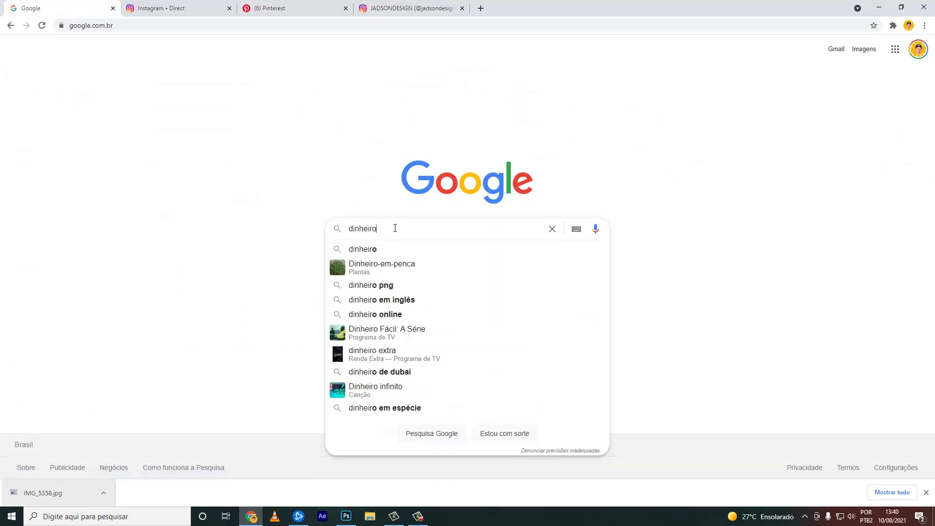
text( png)
key(Return)
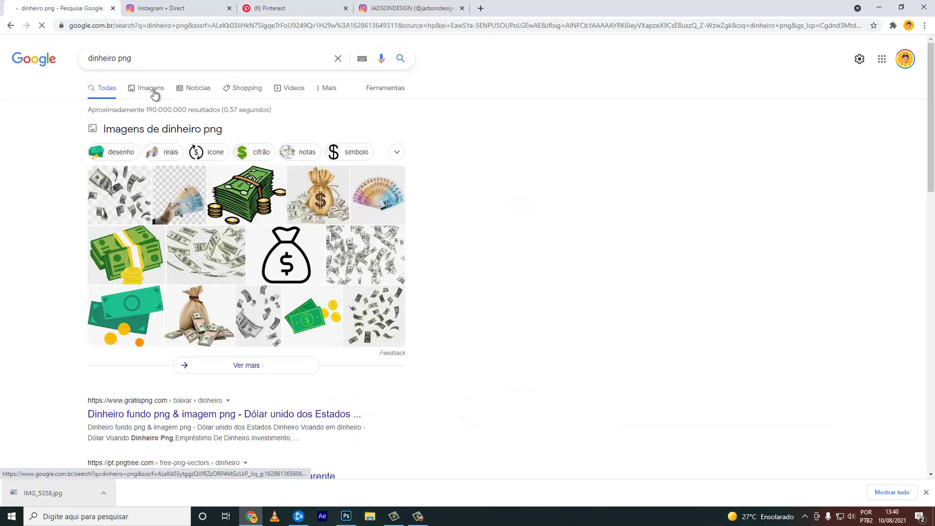
click(153, 93)
- Save the fanned ten-dollar notes PNG and drag it onto the cover artboard
click(215, 185)
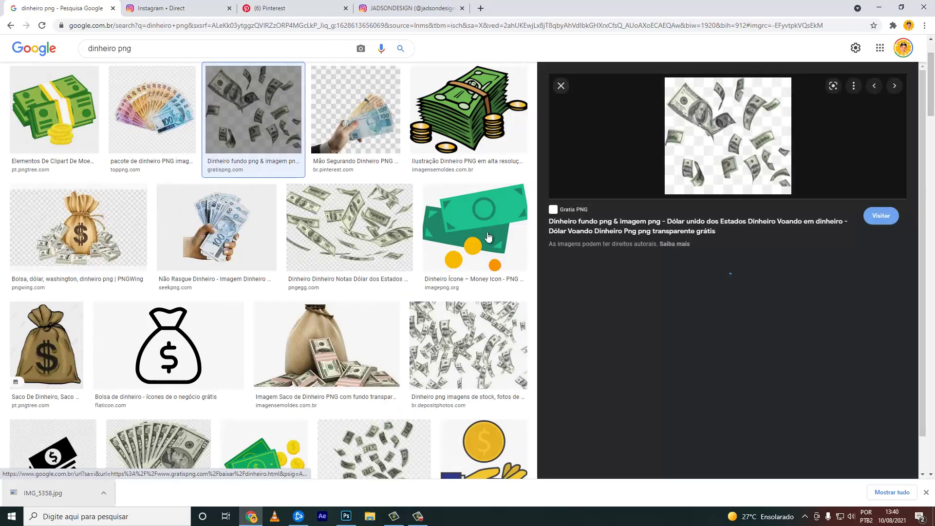
click(881, 217)
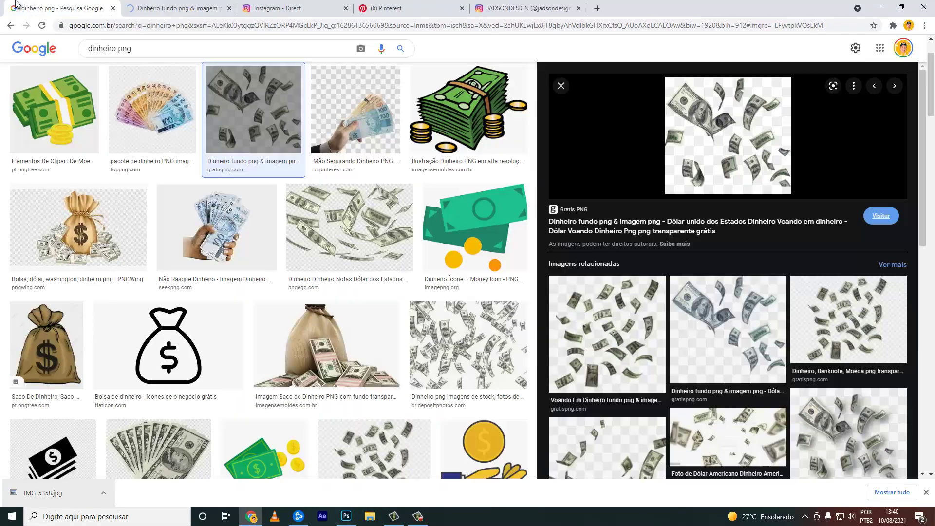
scroll(340, 219, down, 4)
click(378, 156)
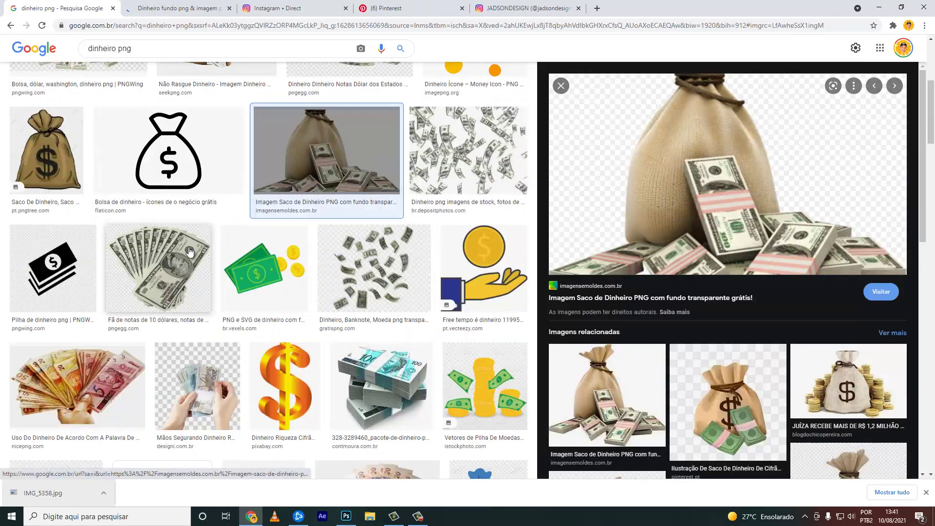
click(181, 267)
right_click(740, 210)
click(785, 323)
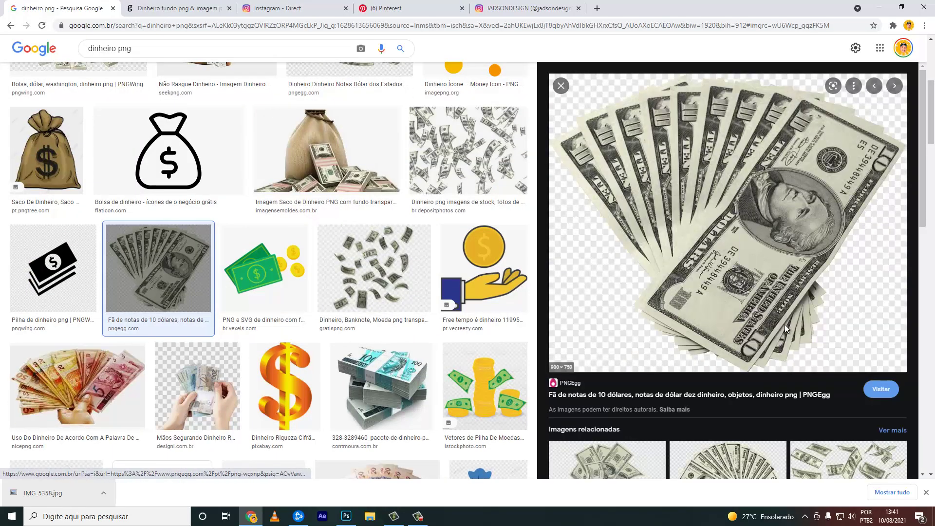
key(Return)
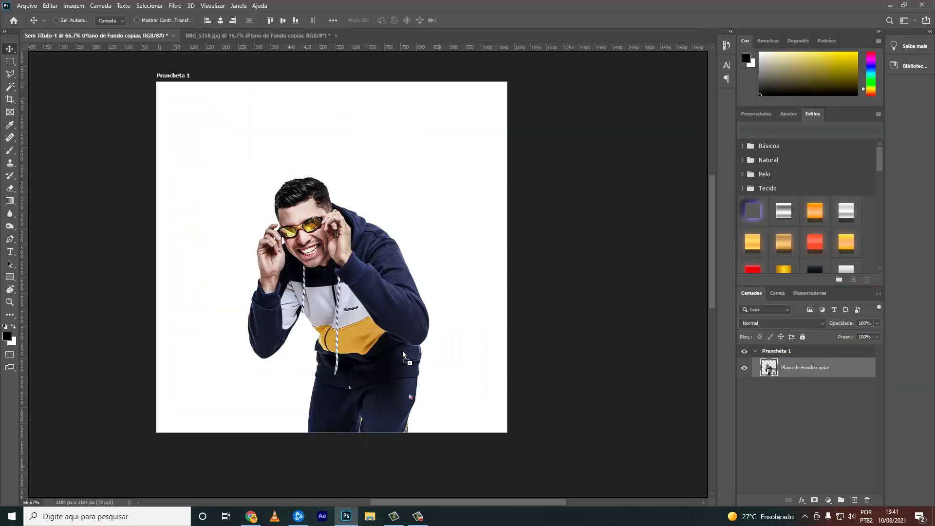
drag(348, 523, 402, 351)
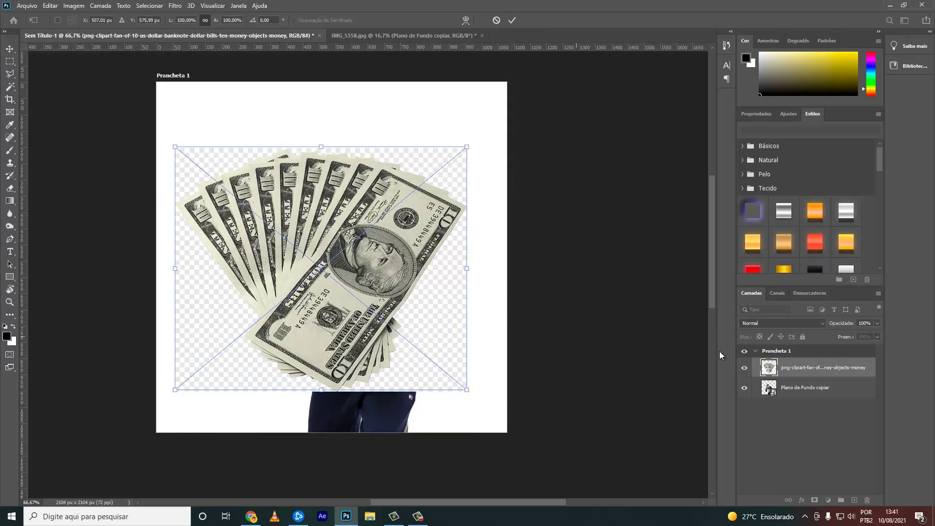
- Commit the placed notes, rasterize the layer, and mask out its background
key(Return)
double_click(769, 368)
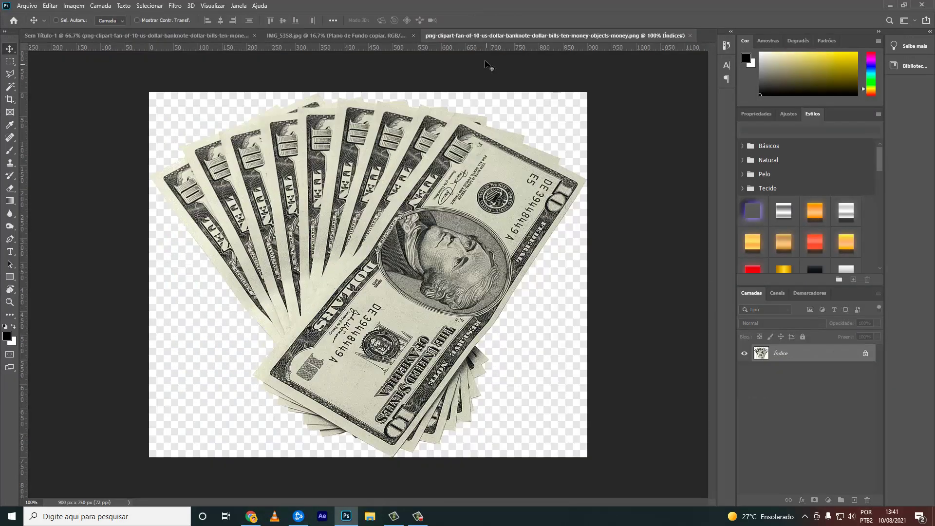
key(w)
key(ctrl+w)
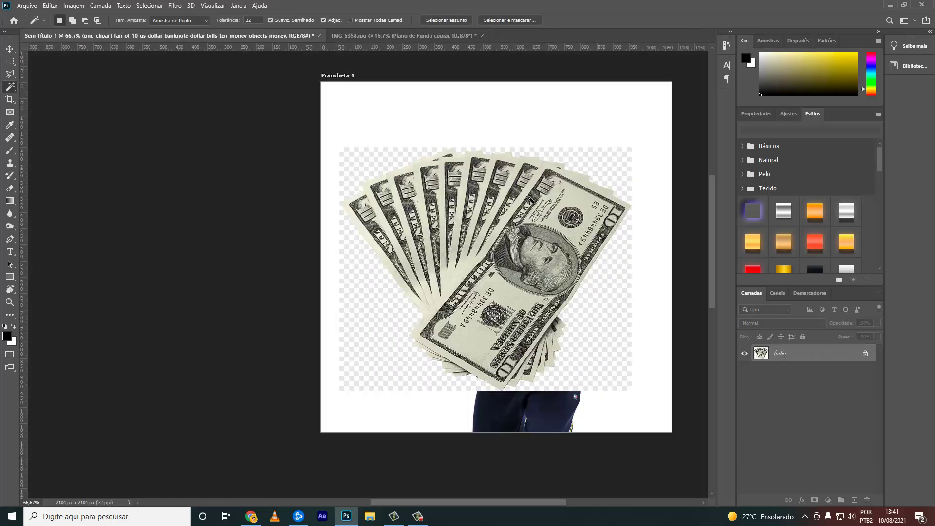
right_click(826, 366)
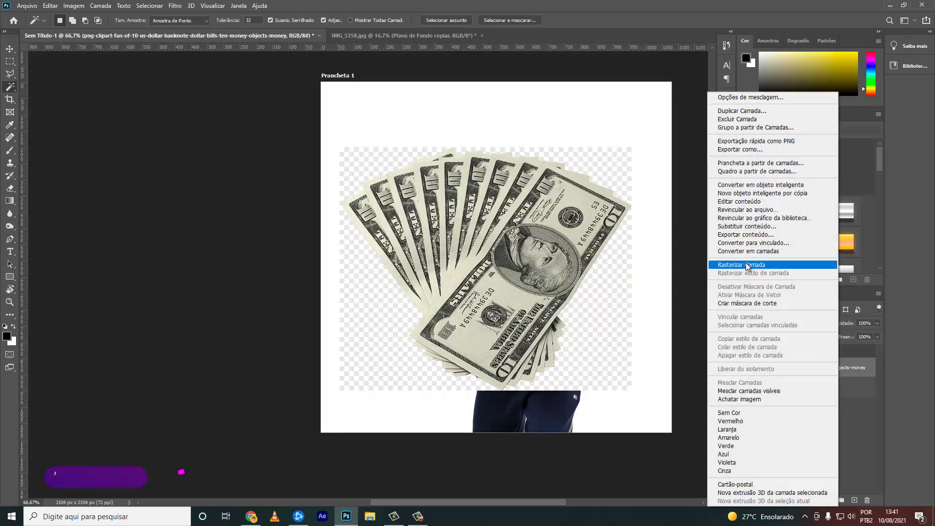
click(759, 265)
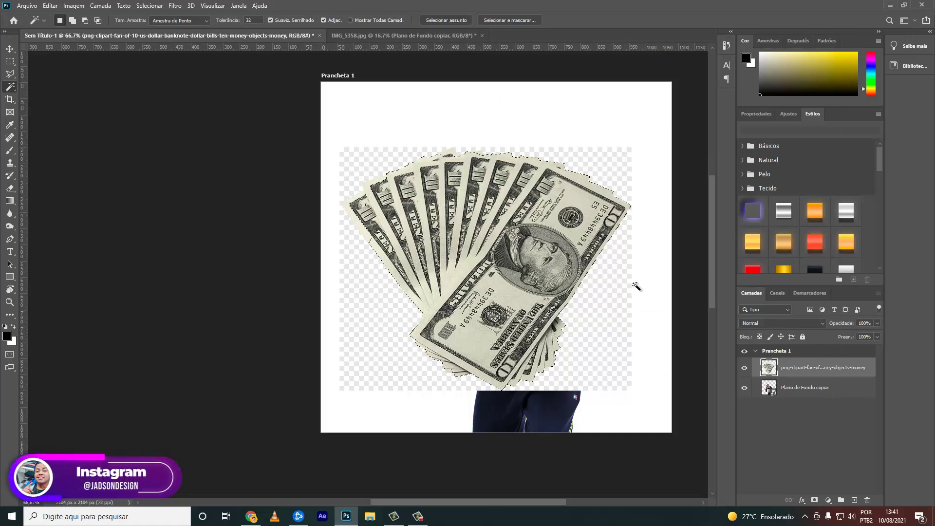
click(814, 499)
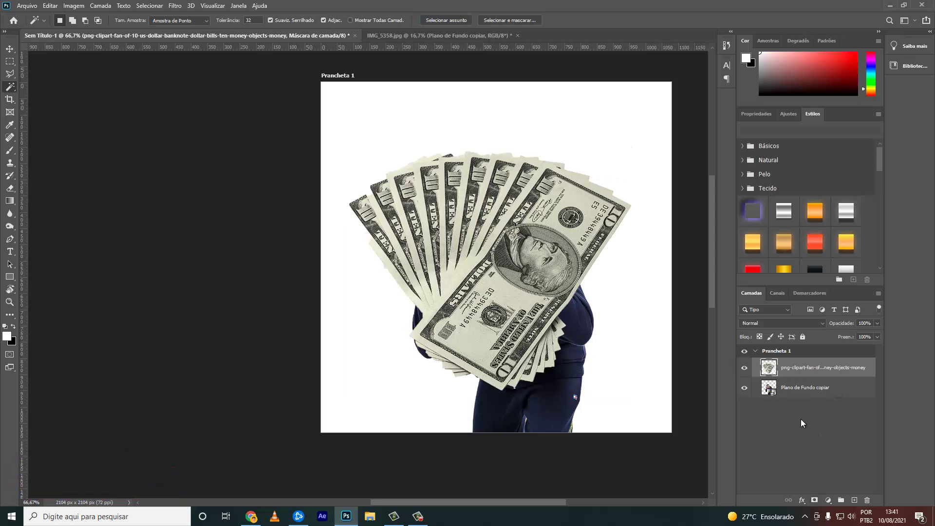
- Make the money a smart object, stack the singer above it, and shift the fan right
right_click(830, 367)
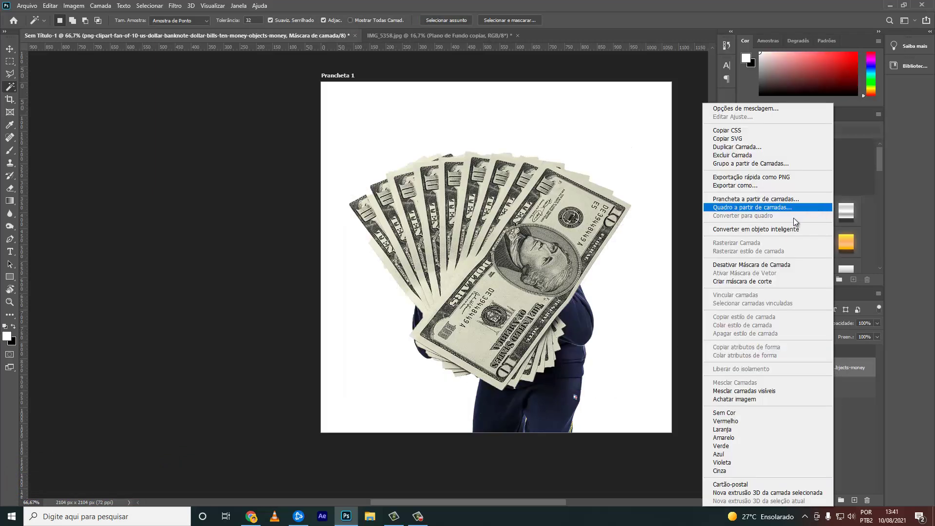
click(794, 226)
key(v)
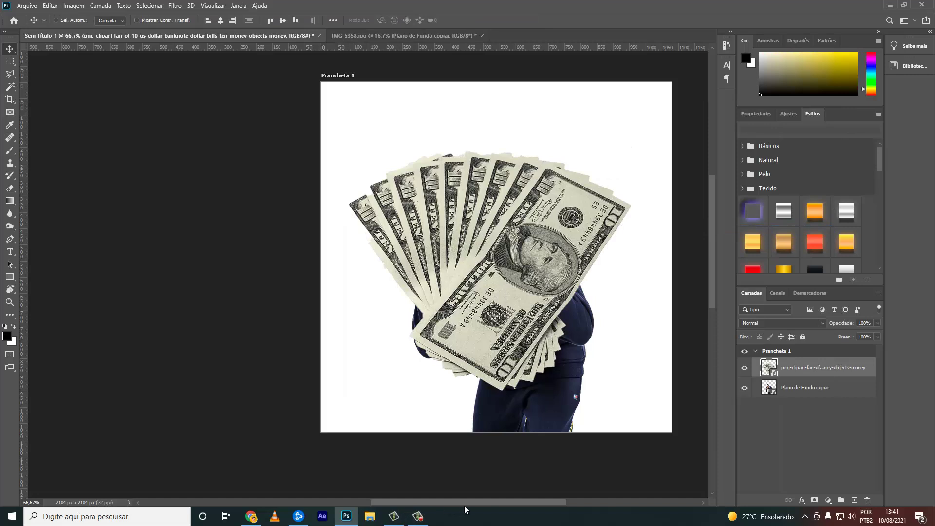
scroll(487, 502, right, 5)
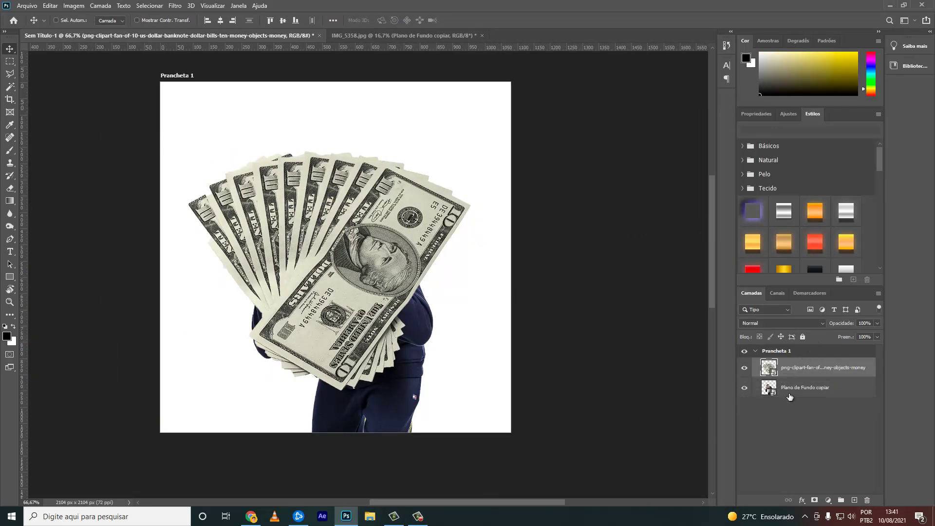
drag(790, 396, 799, 363)
drag(448, 379, 482, 379)
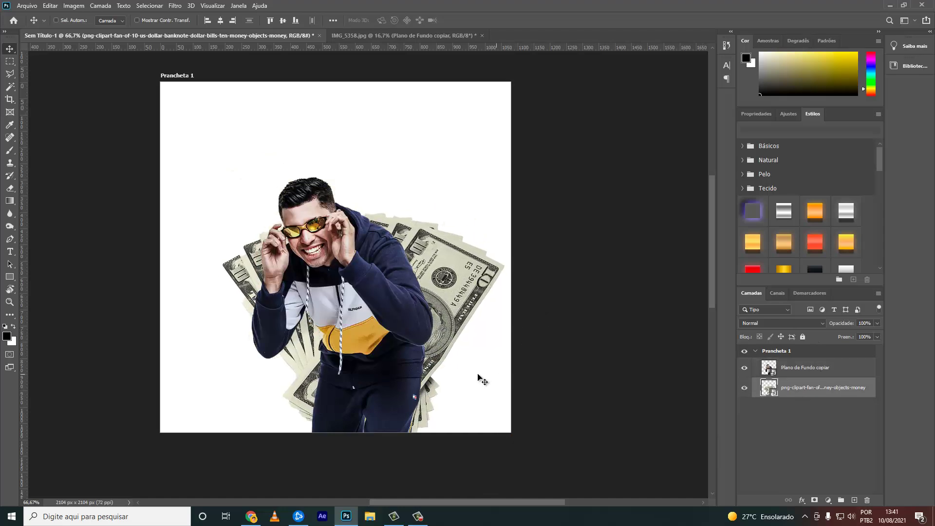
click(259, 509)
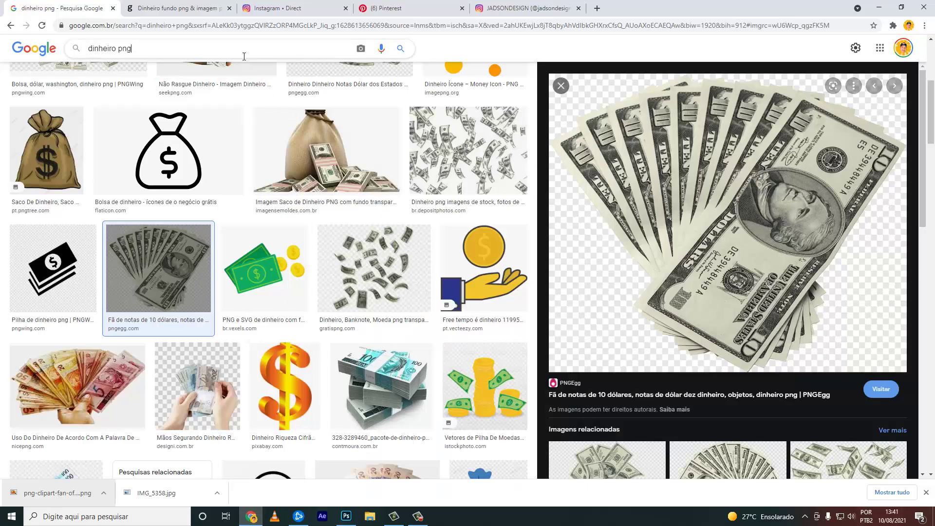
- Copy the pink Geometry Abstract wallpaper from a 'wallpaper abstract' search and paste it into the cover
text(walppaper)
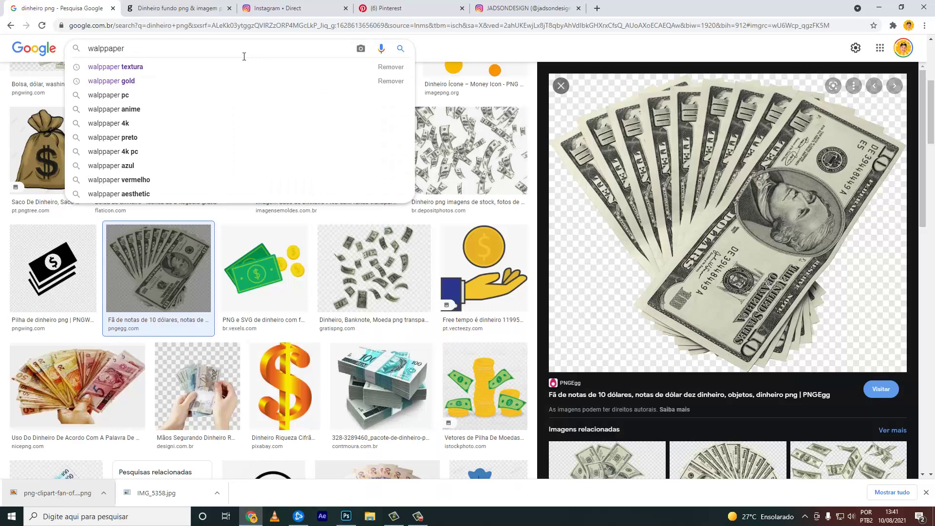
text( abstra)
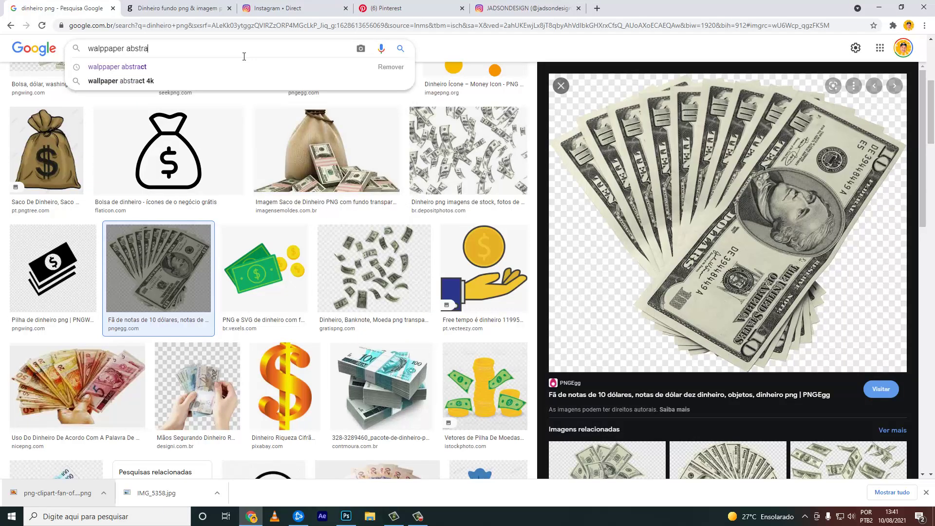
text(ct)
key(Return)
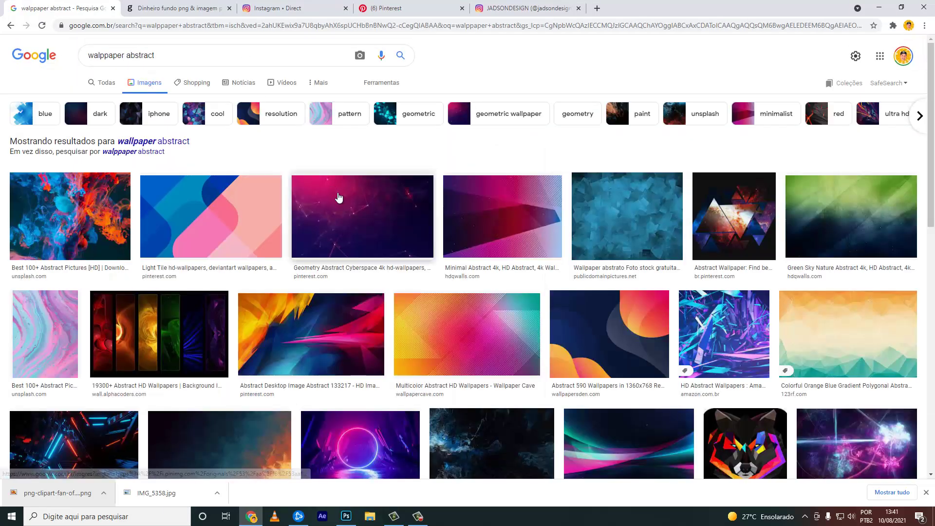
click(338, 198)
right_click(694, 171)
click(737, 296)
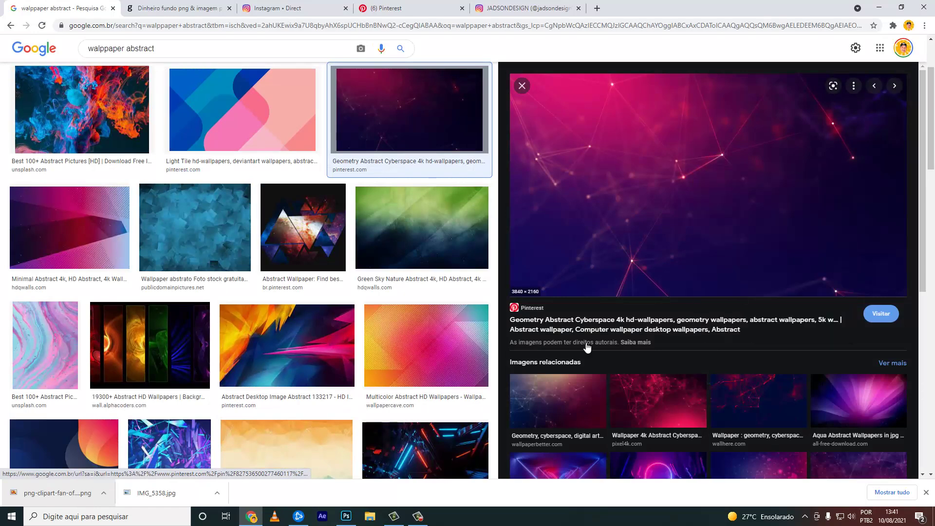
click(345, 516)
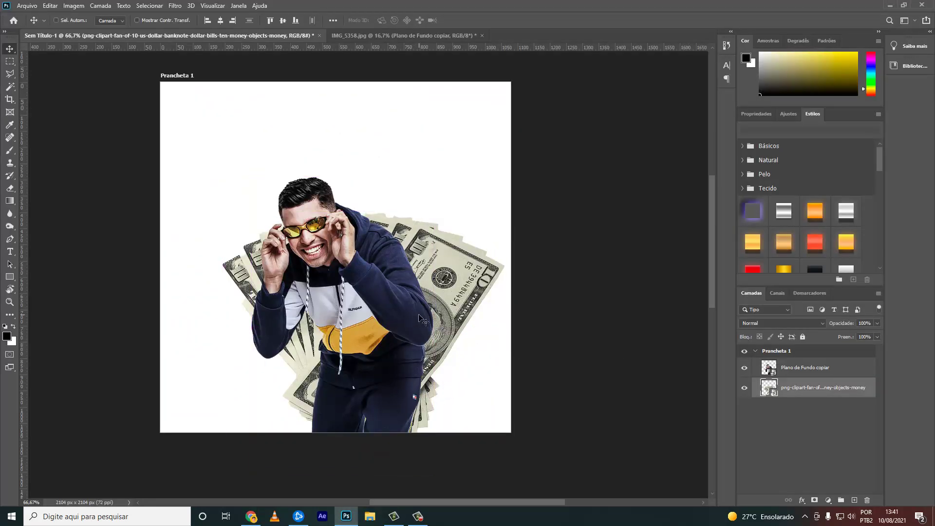
click(251, 516)
right_click(688, 247)
click(734, 380)
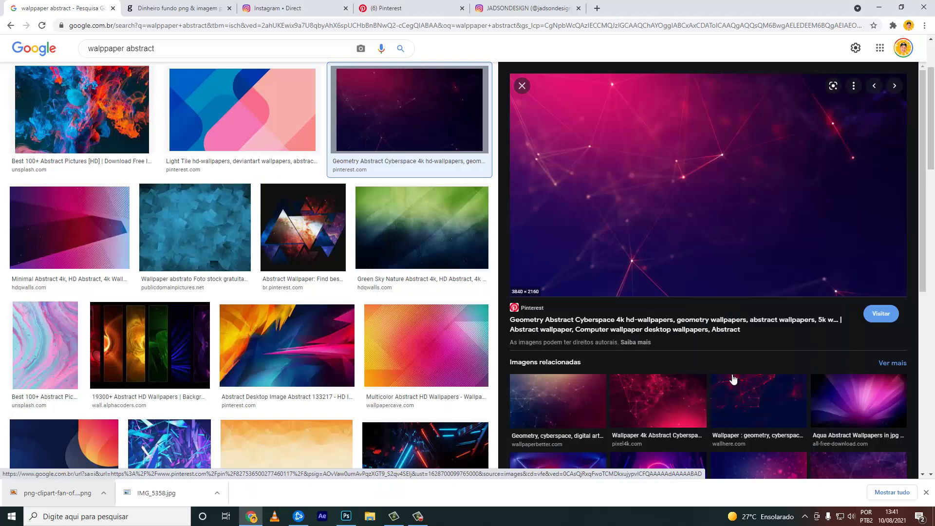
click(342, 511)
key(ctrl+v)
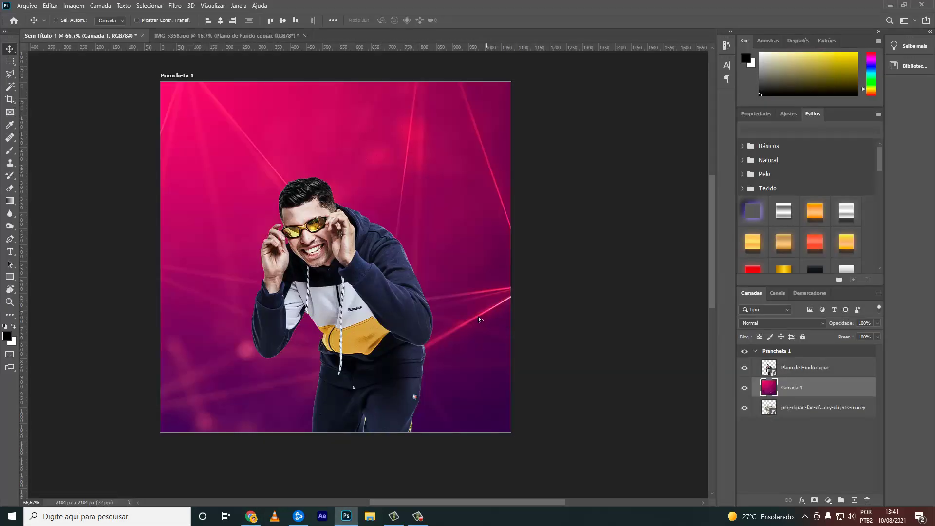
- Convert Camada 1 to a smart object and scale it to about 58% to fill the square
right_click(833, 396)
click(799, 230)
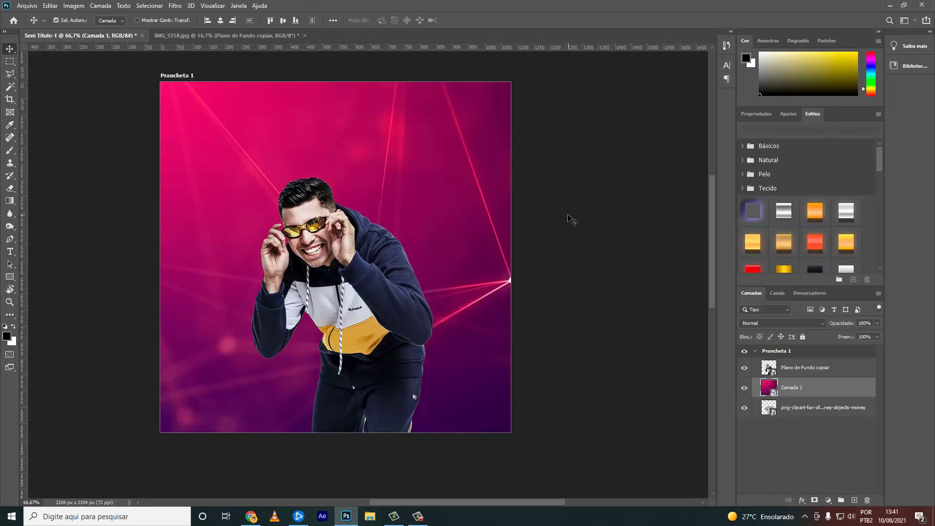
key(ctrl+t)
scroll(490, 438, down, 3)
key(ctrl+minus)
key(ctrl+minus)
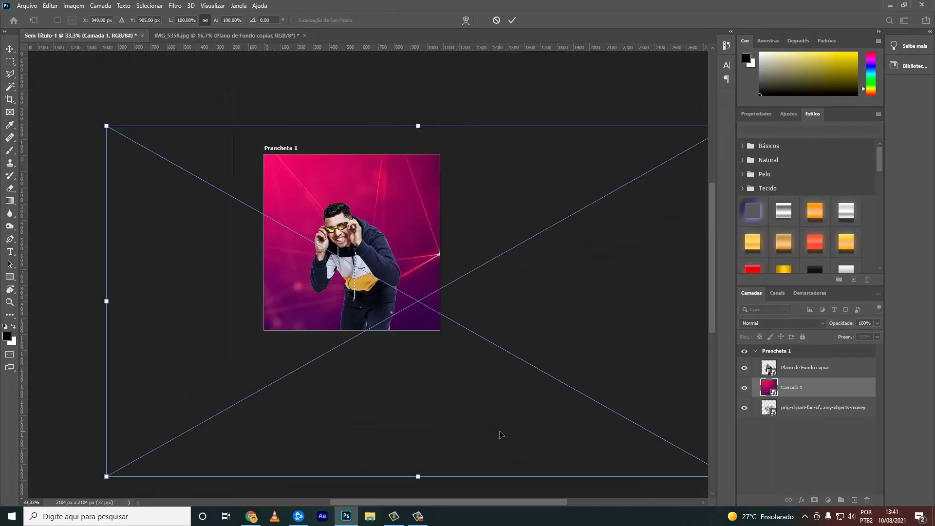
drag(418, 477, 418, 331)
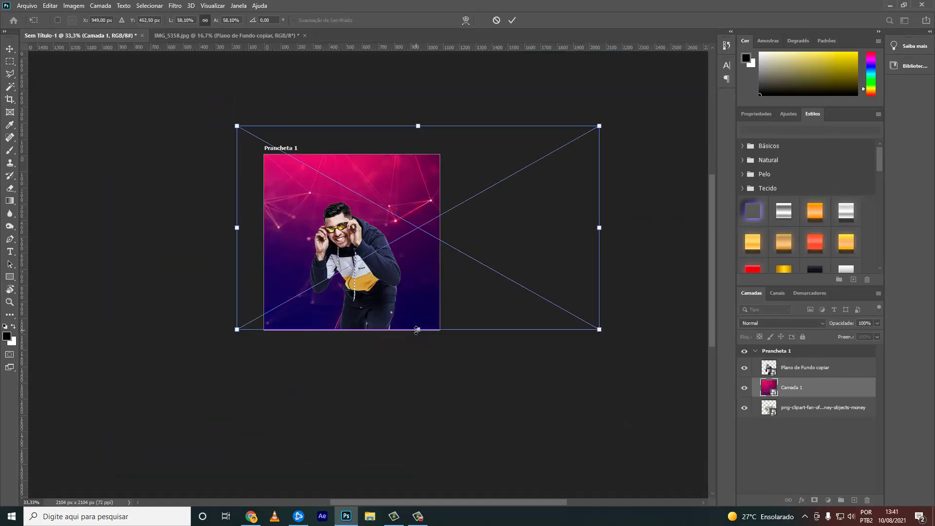
drag(458, 253, 419, 266)
key(Return)
- Fit the artboard back in view and bring up the adjustment layer list
key(ctrl+plus)
key(ctrl+plus)
key(ctrl+plus)
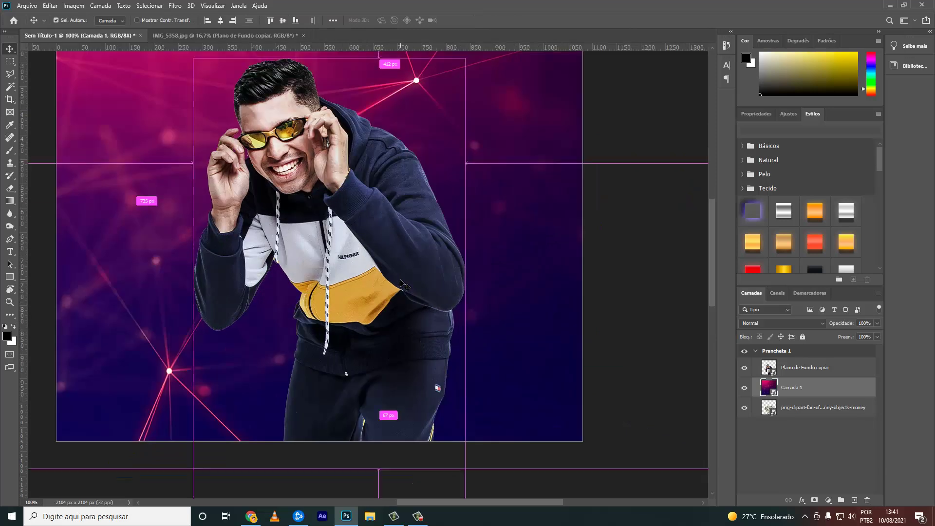
scroll(363, 265, up, 1)
key(ctrl+minus)
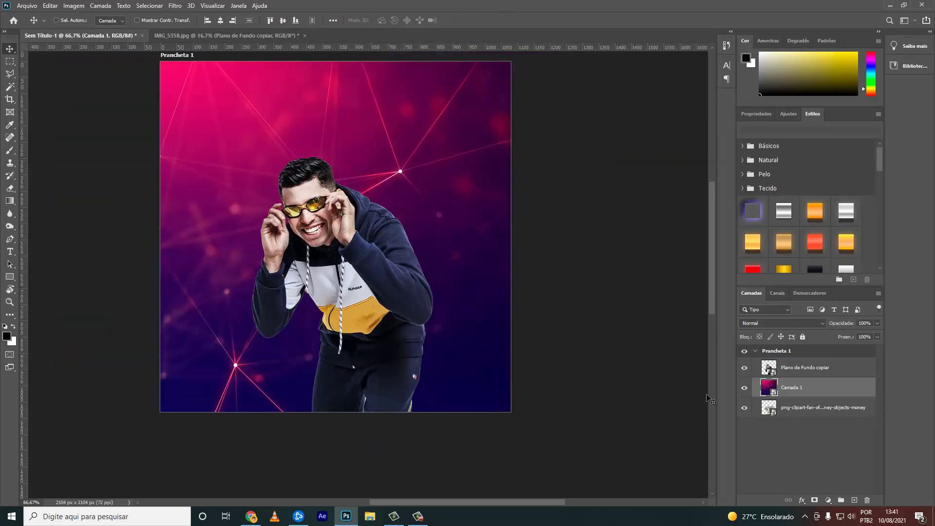
click(828, 500)
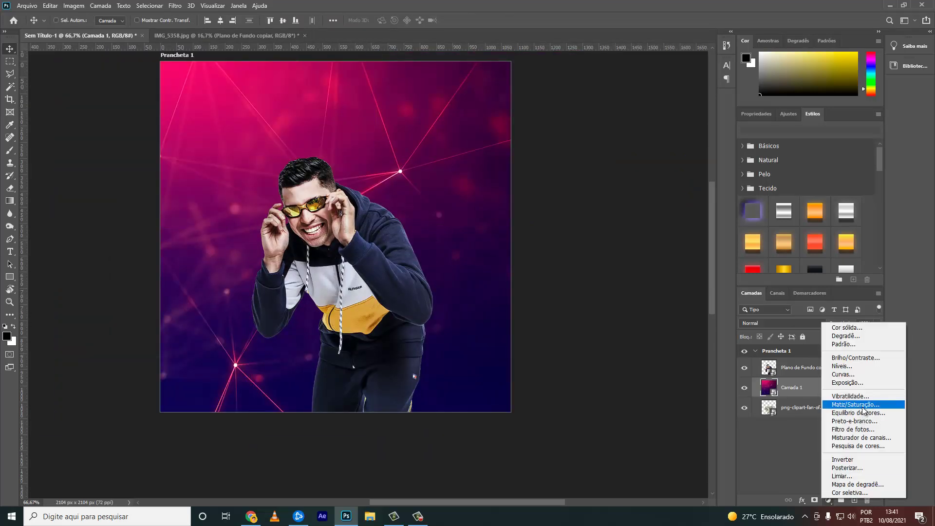
- Add a fully desaturated Hue/Saturation adjustment, keeping the money layer above it
click(863, 411)
drag(757, 204, 732, 196)
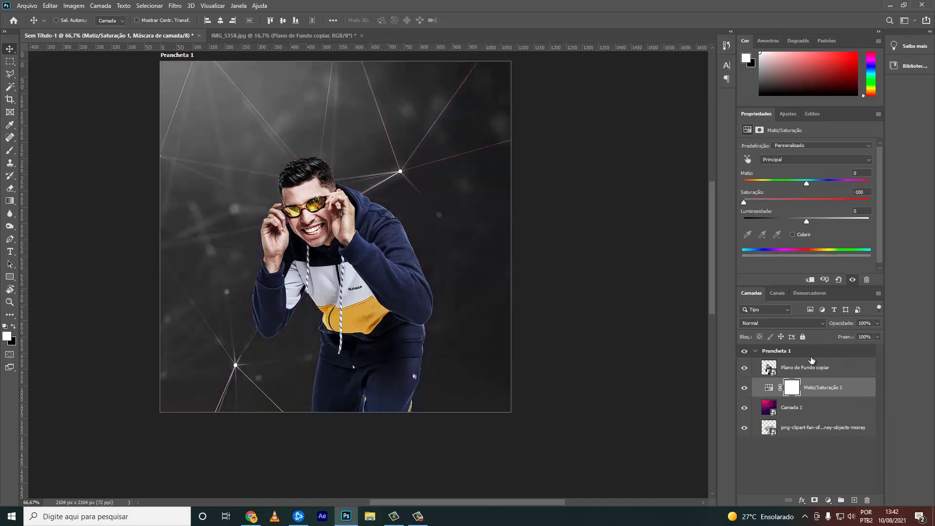
drag(823, 427, 822, 385)
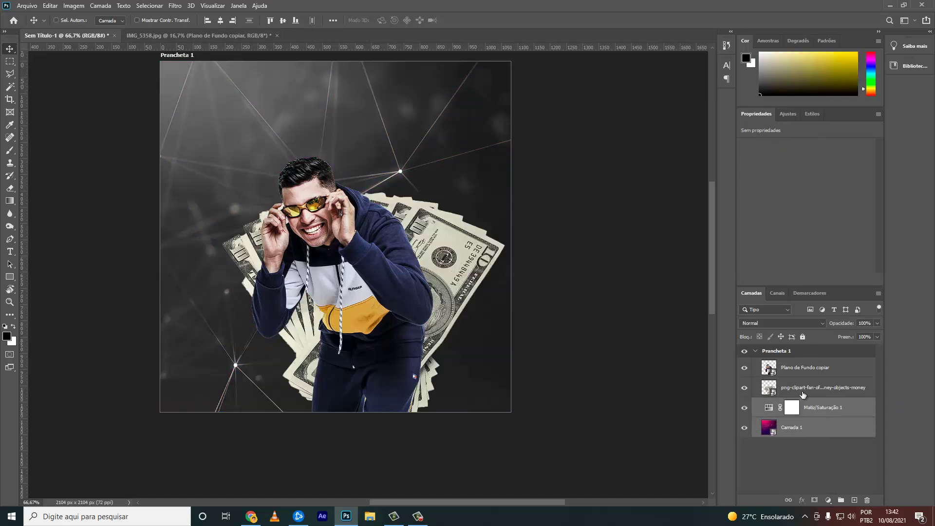
- Move the singer cutout and the dollar fan lower, with the fan behind the singer
drag(459, 341, 438, 378)
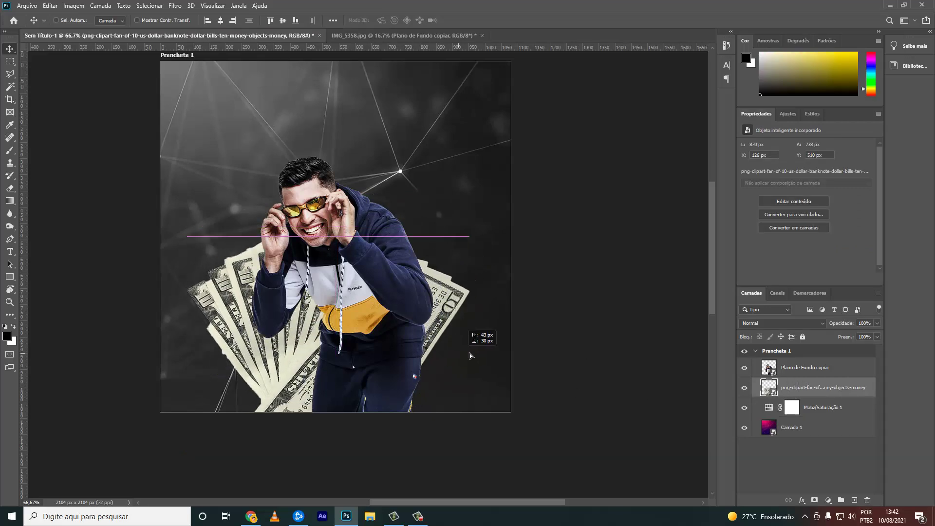
drag(487, 340, 502, 330)
mouse_move(403, 342)
mouse_down()
mouse_move(372, 362)
mouse_move(396, 347)
mouse_up()
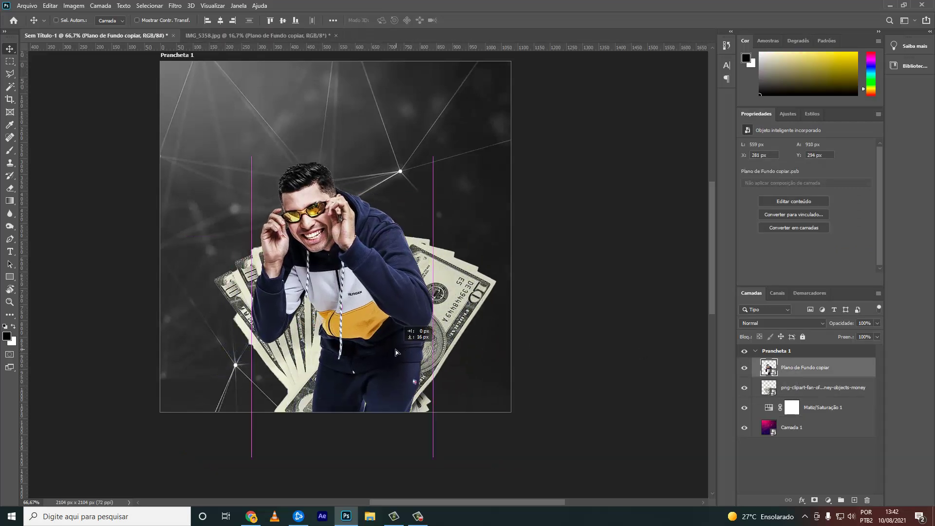
scroll(404, 345, up, 2)
click(212, 5)
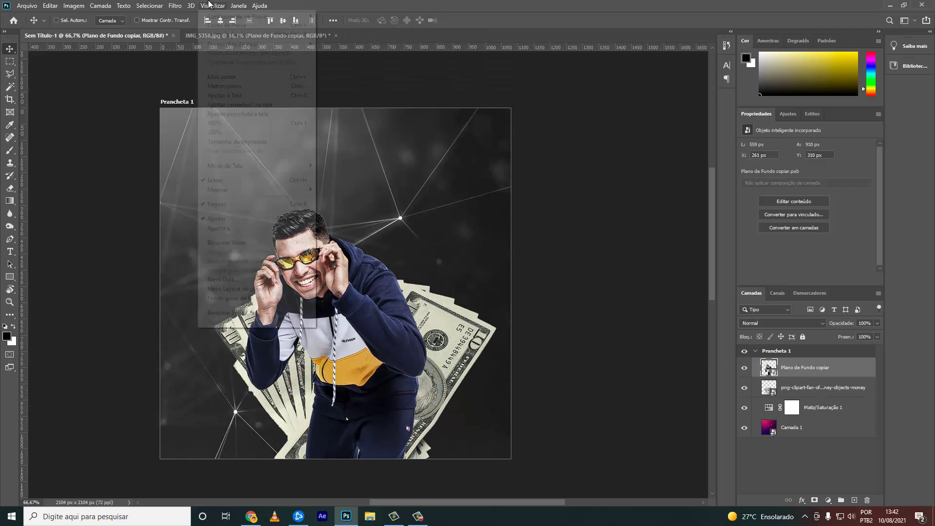
drag(398, 344, 398, 359)
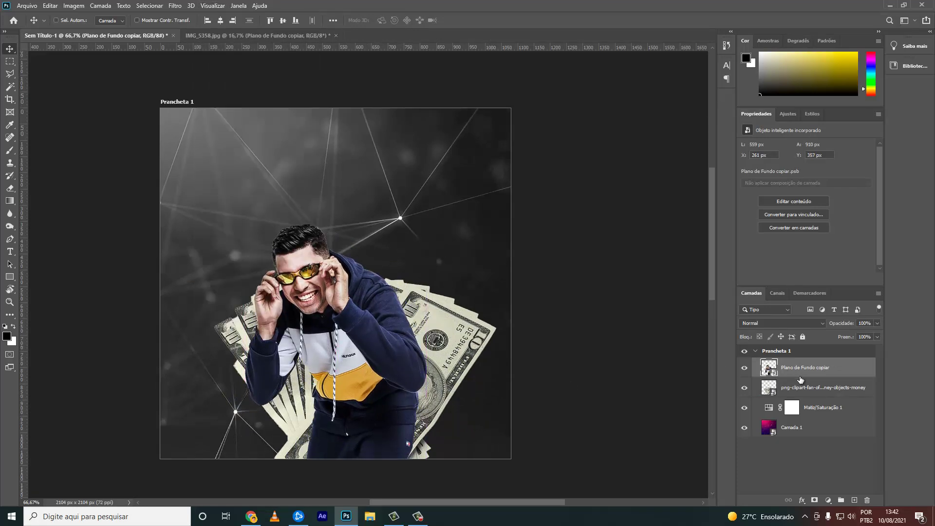
click(800, 387)
drag(382, 415, 374, 444)
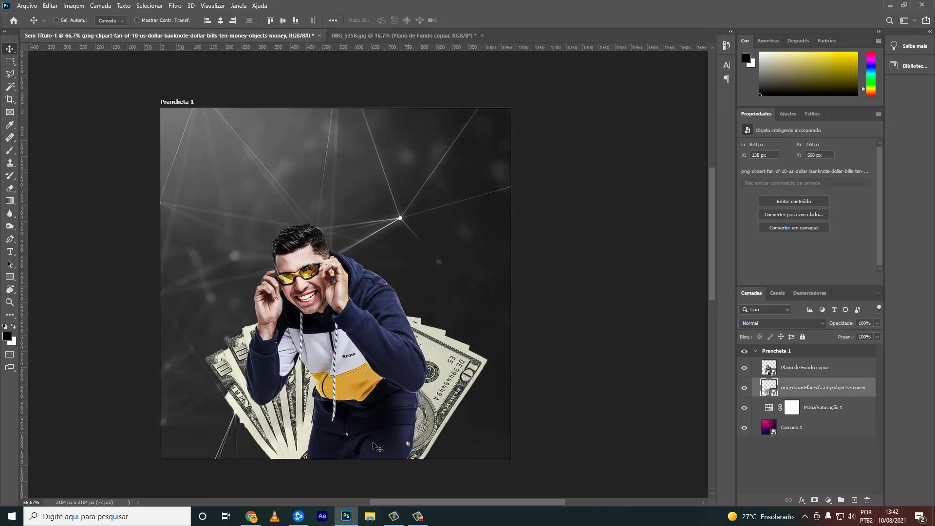
click(252, 516)
- Download gratispng's flying dollar bills PNG (666×573), getting past the pop-up ad and reCAPTCHA
click(226, 5)
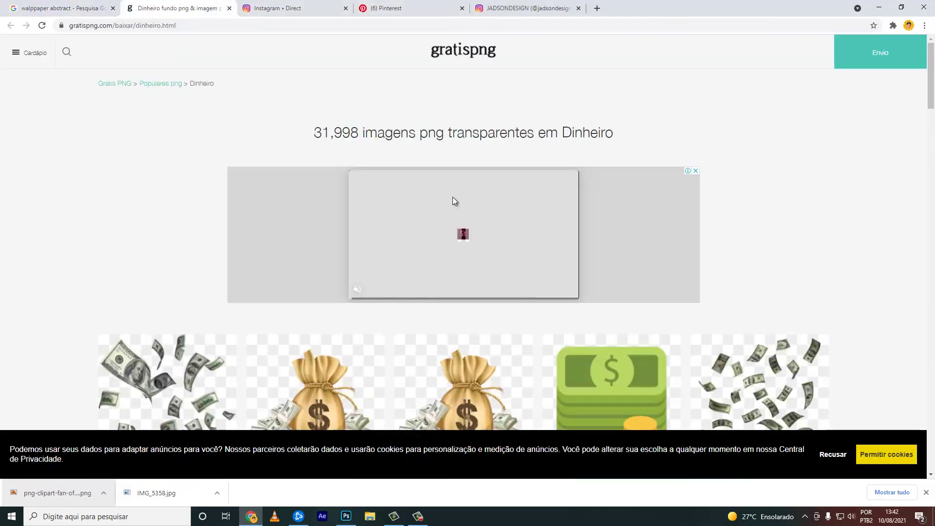
click(406, 226)
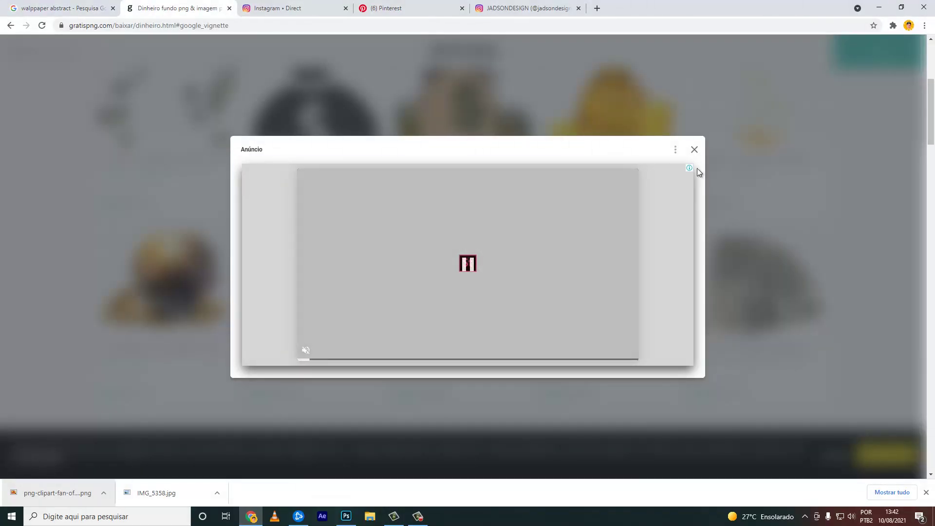
click(694, 149)
scroll(385, 309, down, 4)
scroll(385, 309, down, 2)
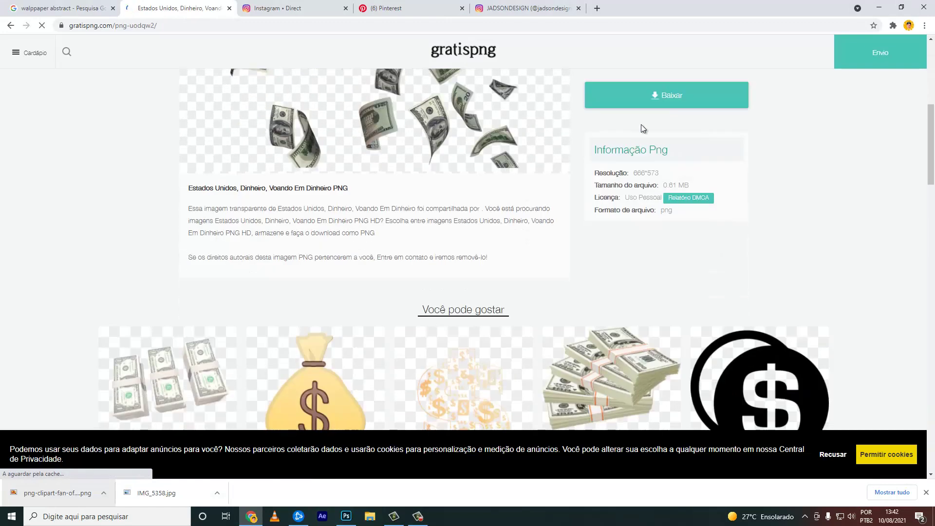
click(651, 98)
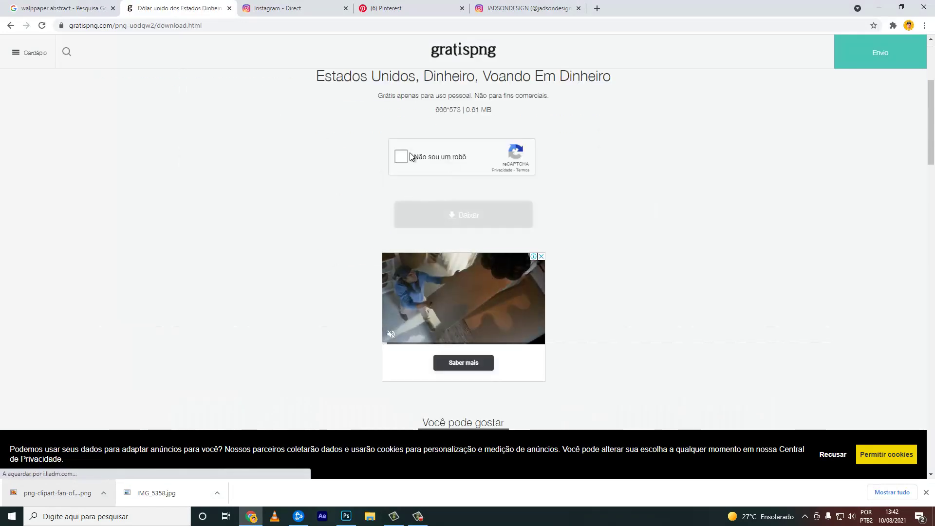
click(409, 153)
click(470, 215)
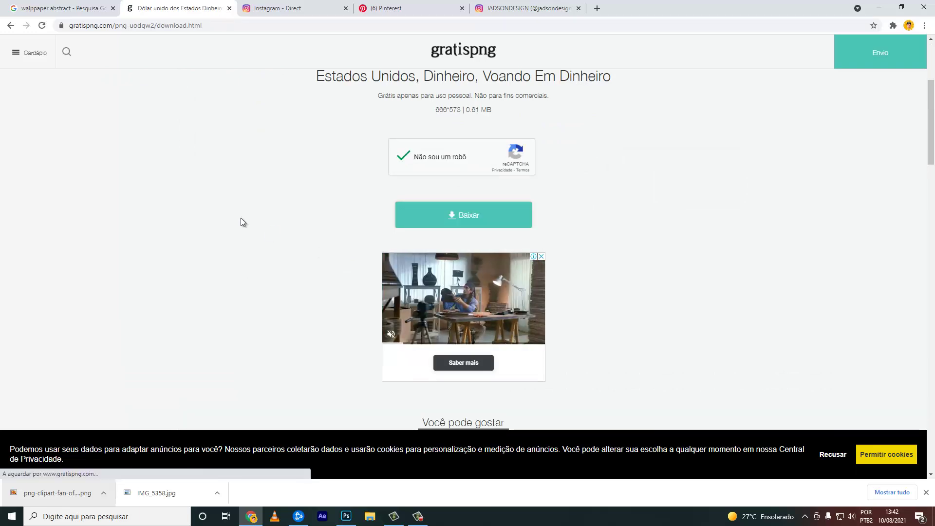
click(241, 233)
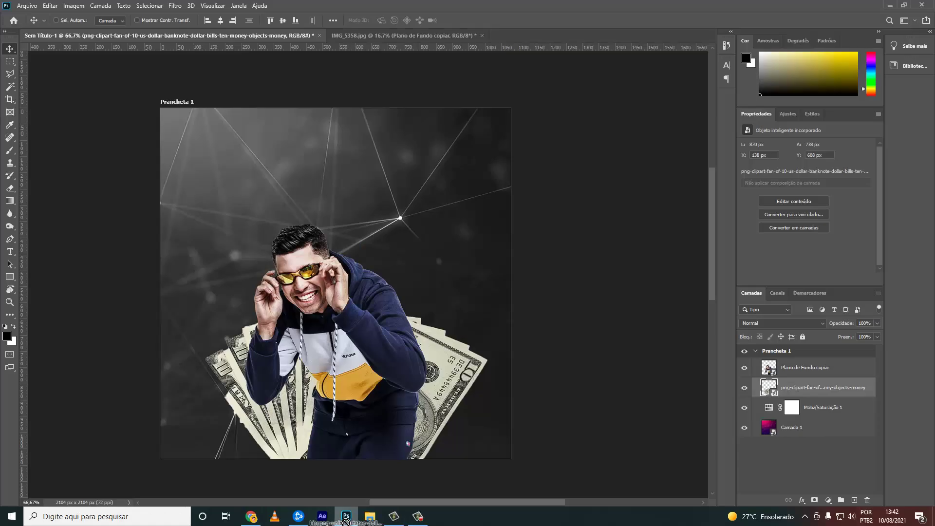
- Place the kisspng flying bills image, enlarge it, and move it lower behind the singer
mouse_move(61, 488)
mouse_down()
mouse_move(459, 278)
mouse_move(523, 282)
mouse_up()
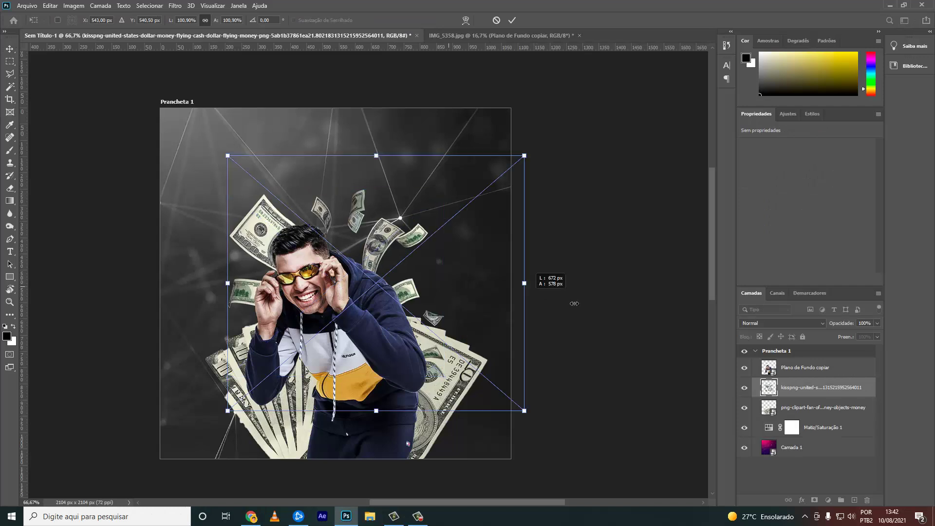
key(Return)
drag(377, 297, 429, 331)
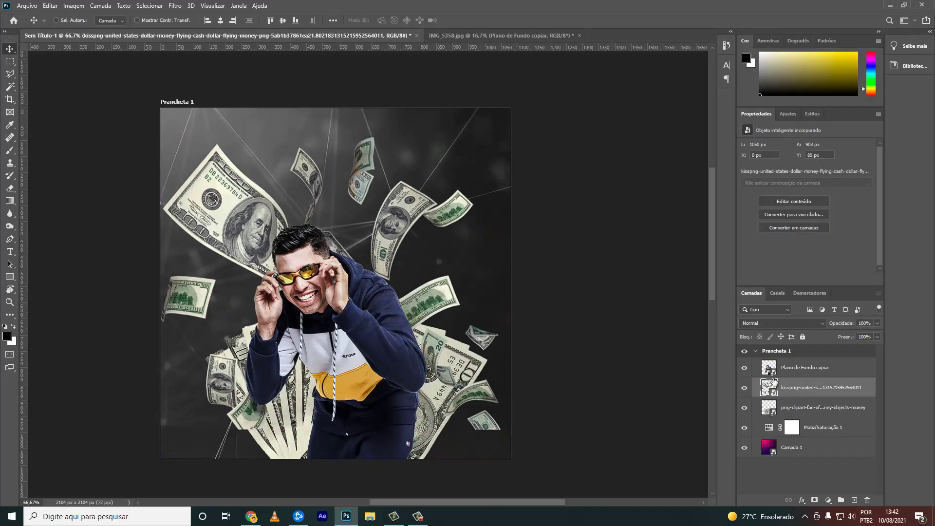
click(741, 389)
click(818, 412)
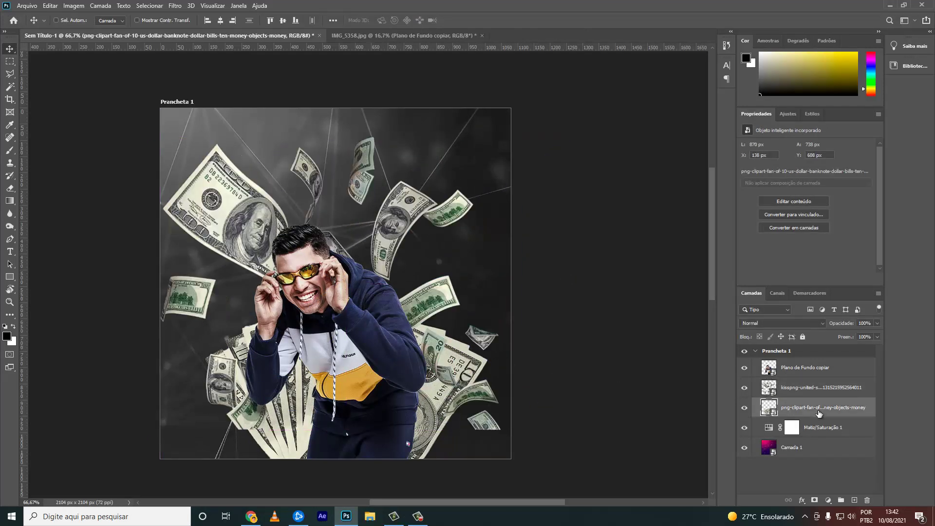
click(812, 395)
drag(467, 272, 612, 358)
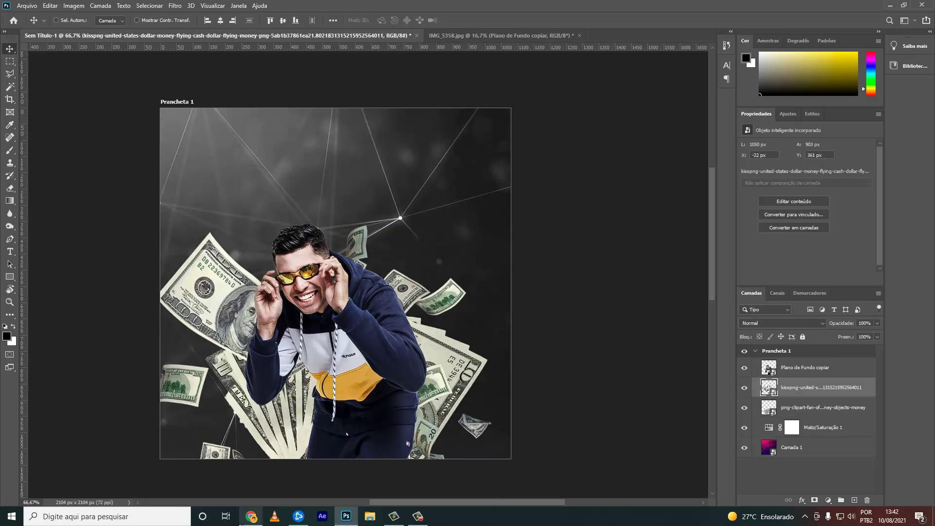
click(251, 516)
- Preview the triangle galaxy wallpaper in Google Images and copy it toward the cover
click(64, 8)
click(303, 227)
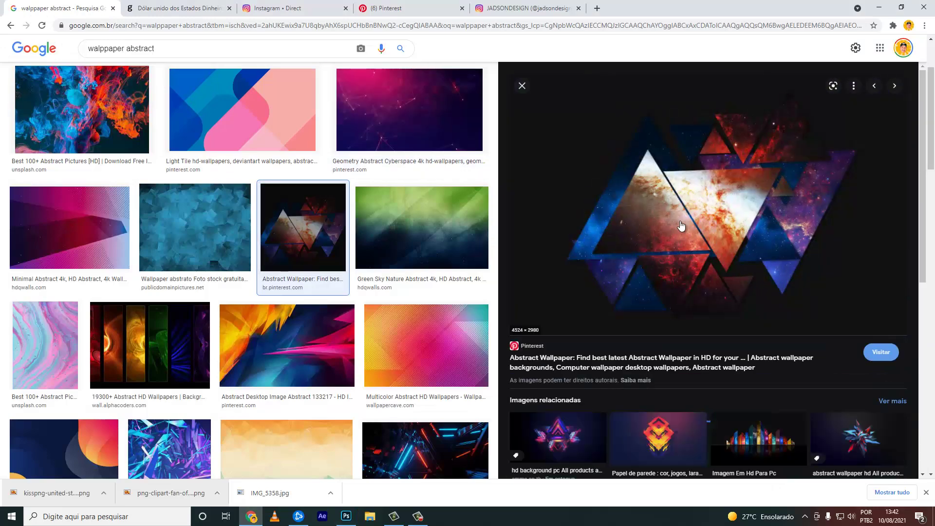
right_click(709, 256)
click(758, 385)
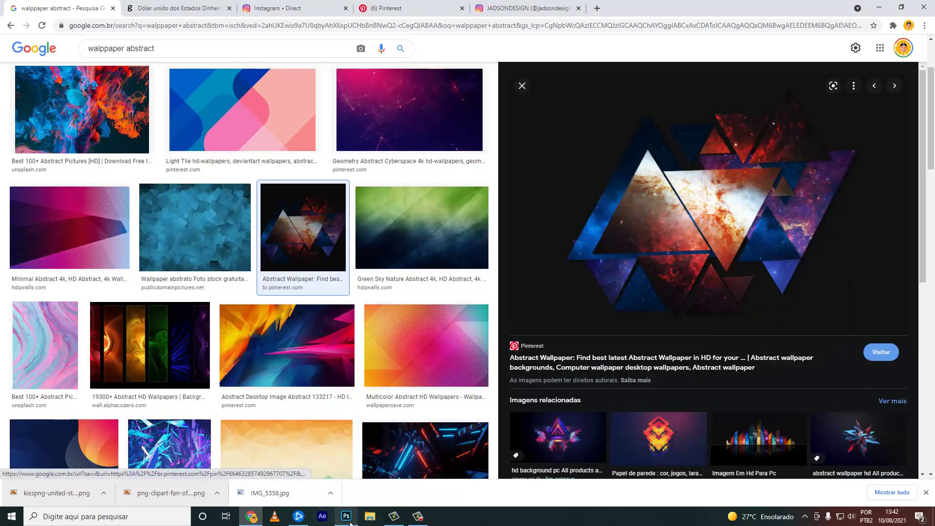
click(350, 520)
click(823, 428)
click(818, 447)
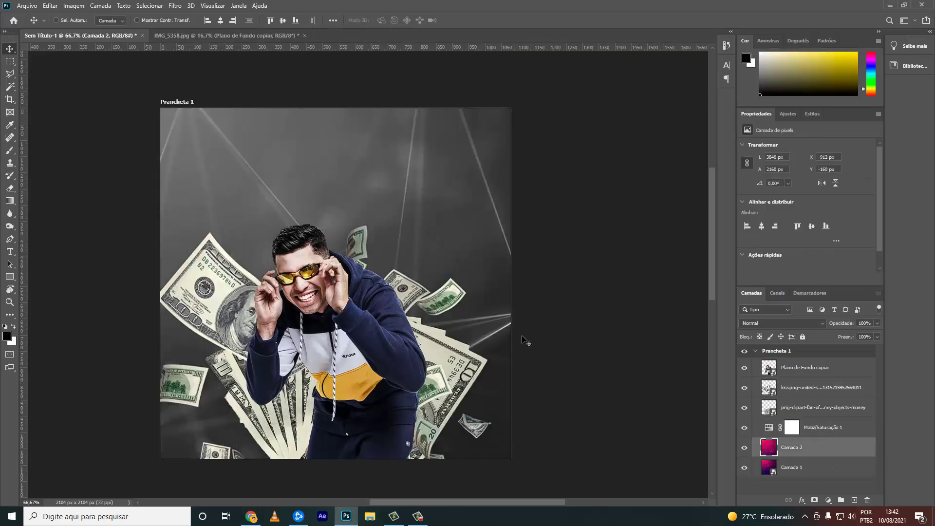
- Copy the wallpaper again and delete the unwanted Camada 2 layer in Photoshop
click(251, 516)
right_click(727, 247)
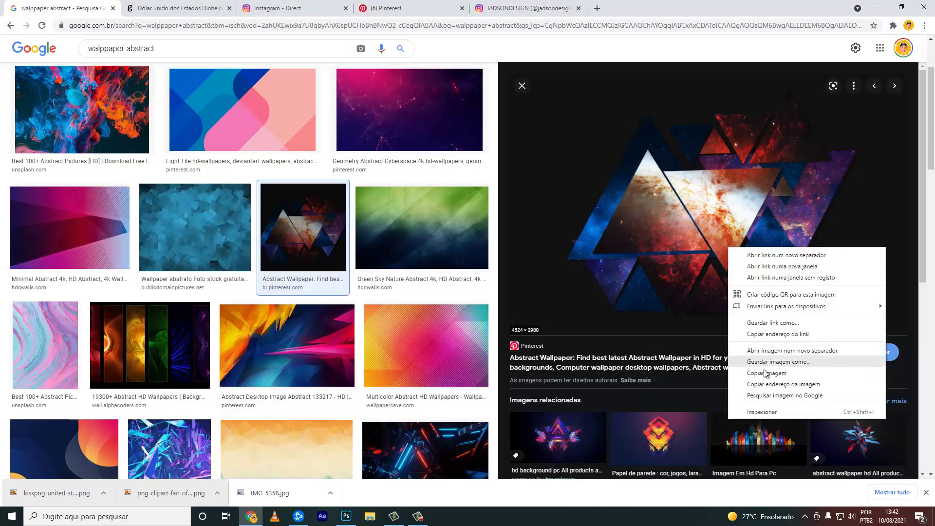
click(769, 372)
click(344, 516)
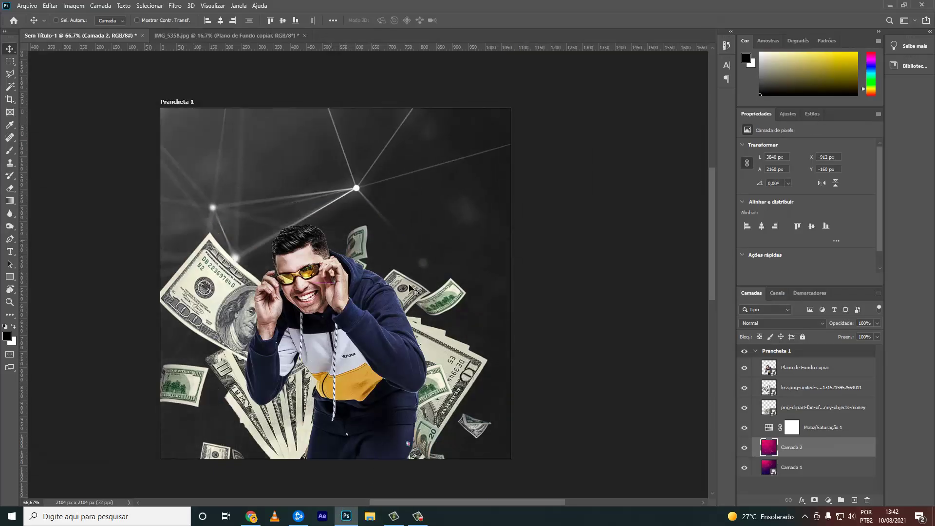
key(Delete)
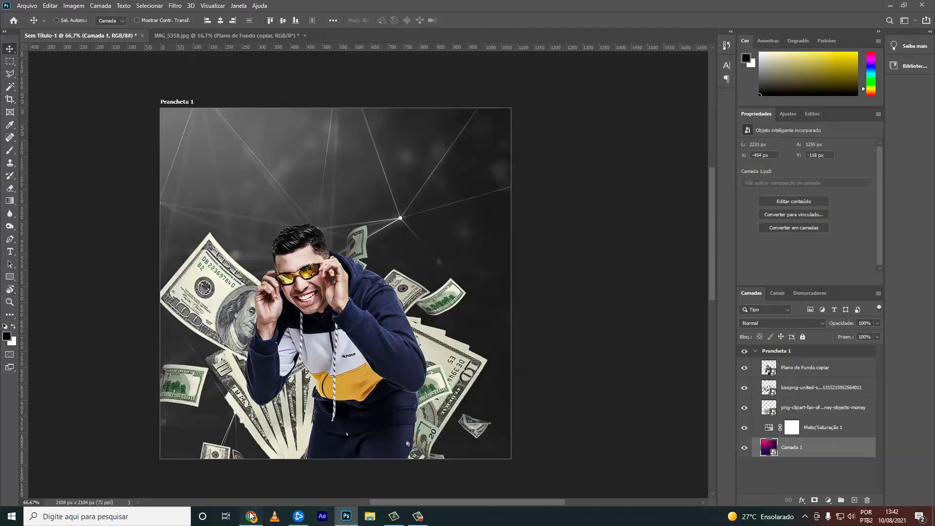
- Open the triangle wallpaper full size in a new tab and save the image
click(251, 516)
right_click(672, 270)
click(720, 379)
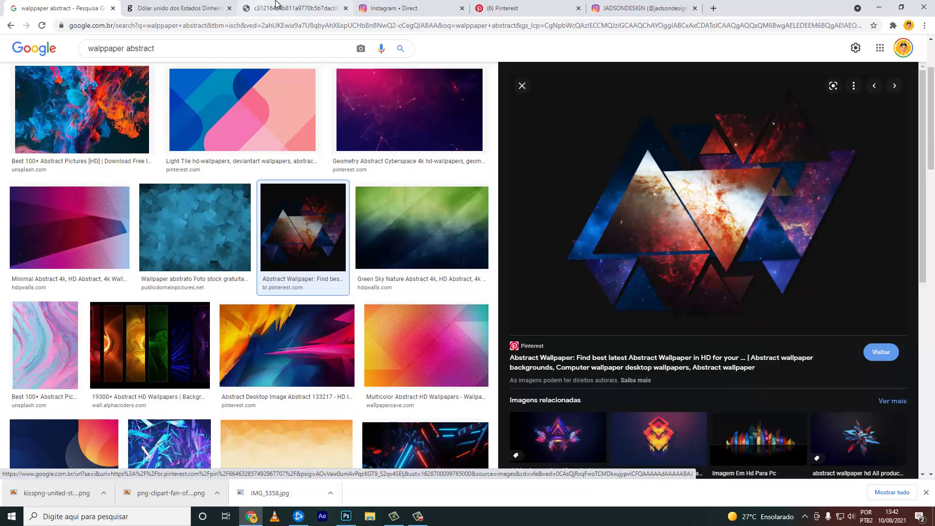
click(275, 5)
right_click(355, 158)
click(407, 175)
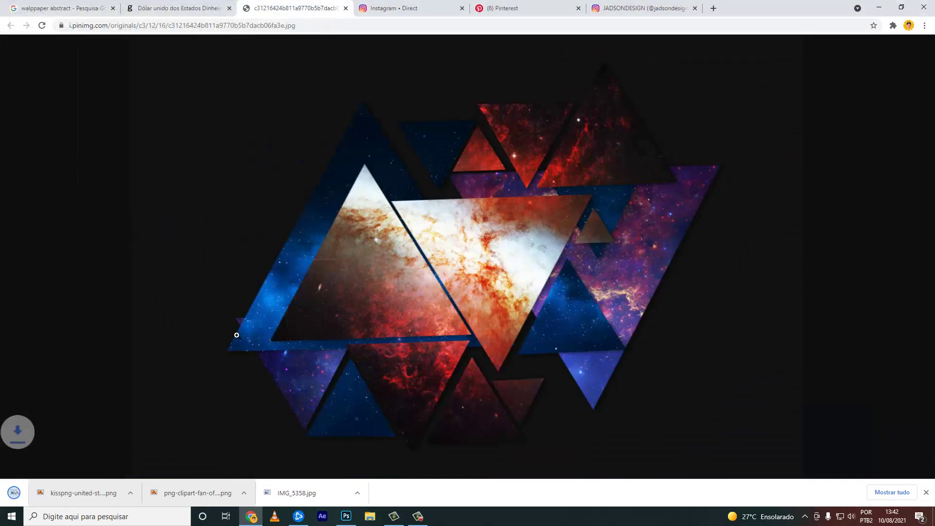
- Place the triangle wallpaper, scale it over the whole artboard, and blend it in Divisão mode
mouse_move(54, 492)
mouse_down()
mouse_move(346, 522)
mouse_move(349, 403)
mouse_up()
drag(503, 398, 616, 470)
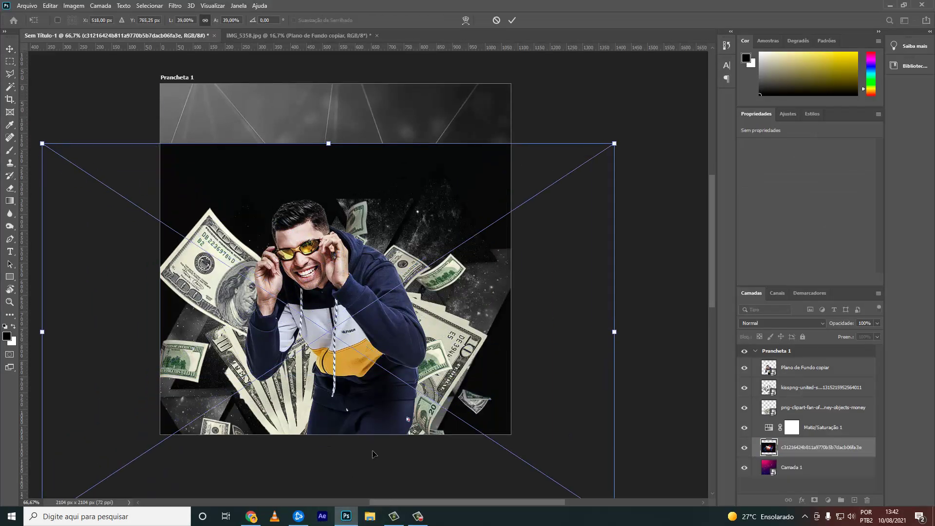
drag(370, 389, 355, 352)
key(Return)
click(755, 325)
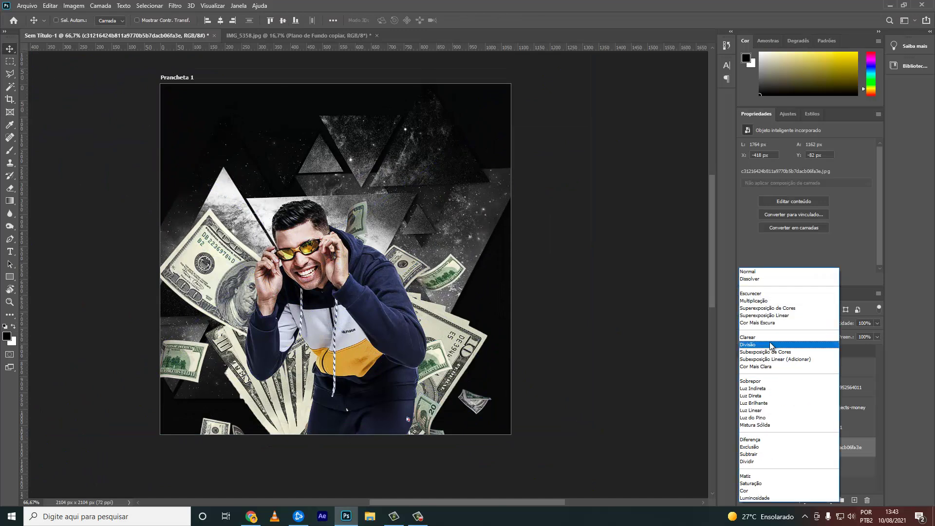
click(761, 341)
drag(524, 292, 535, 304)
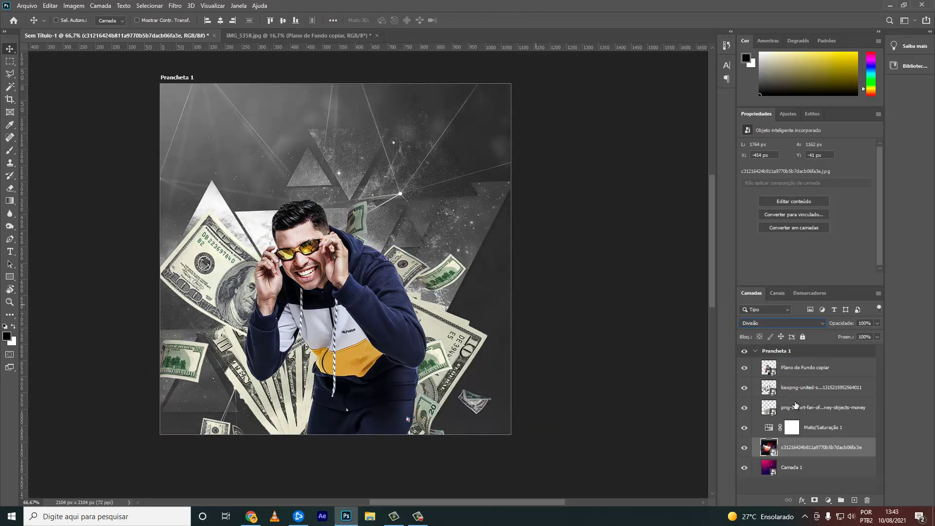
click(768, 427)
- Colorize the Hue/Saturation adjustment to a gold tint at Hue 41, Saturation 53
click(811, 200)
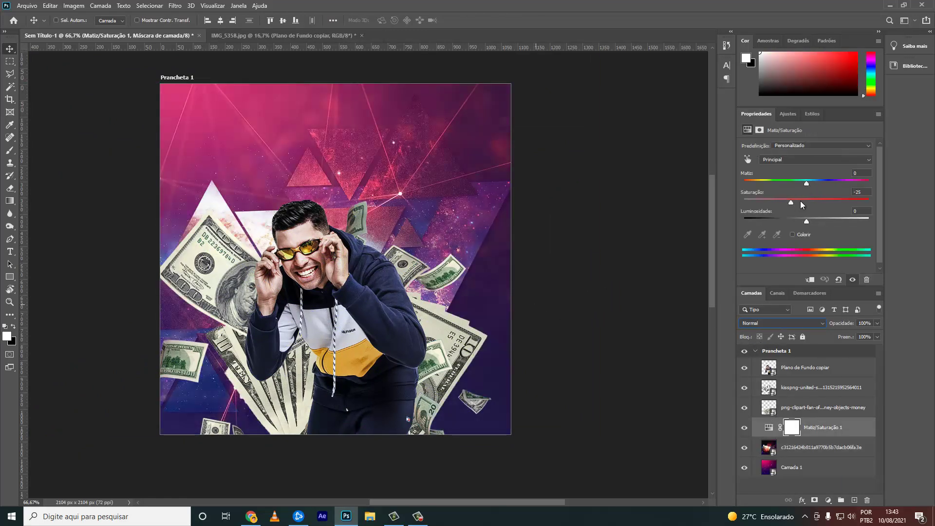
drag(805, 183, 757, 184)
click(792, 234)
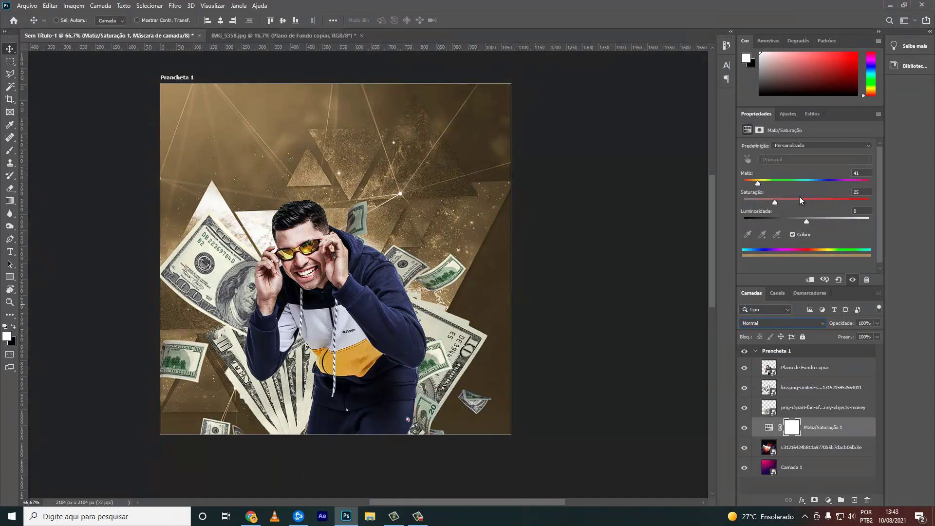
click(799, 198)
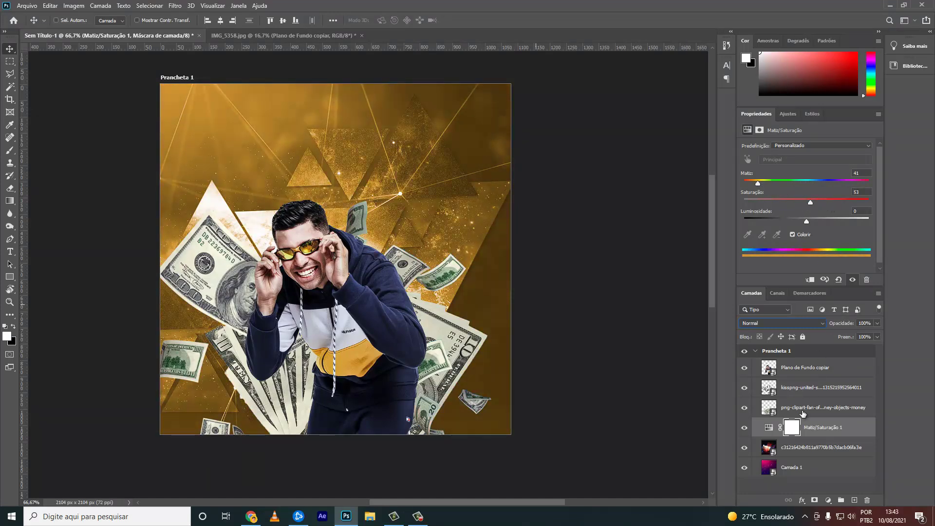
- Select the flying bills layer and add a new empty layer above it
click(779, 389)
click(744, 388)
click(745, 388)
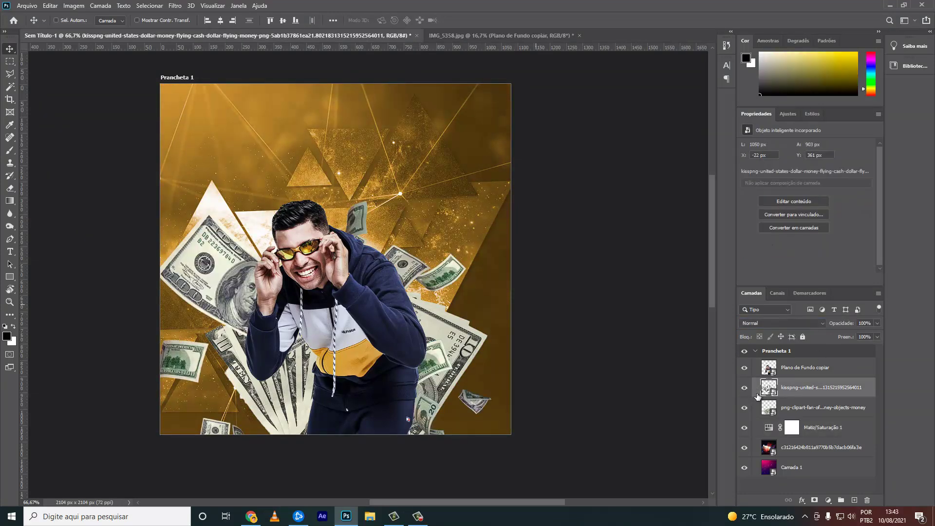
click(854, 500)
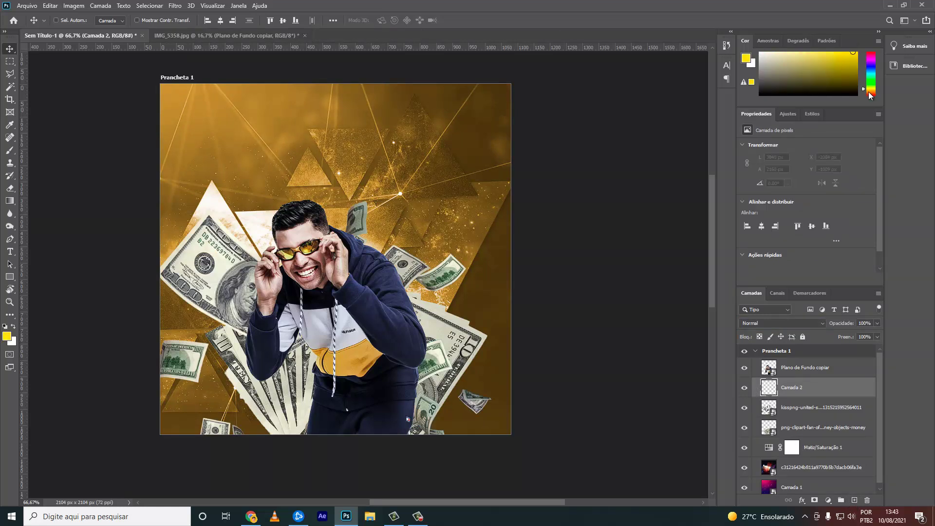
- Set a soft 970 px brush at 0% hardness and paint orange around the singer's head
key(b)
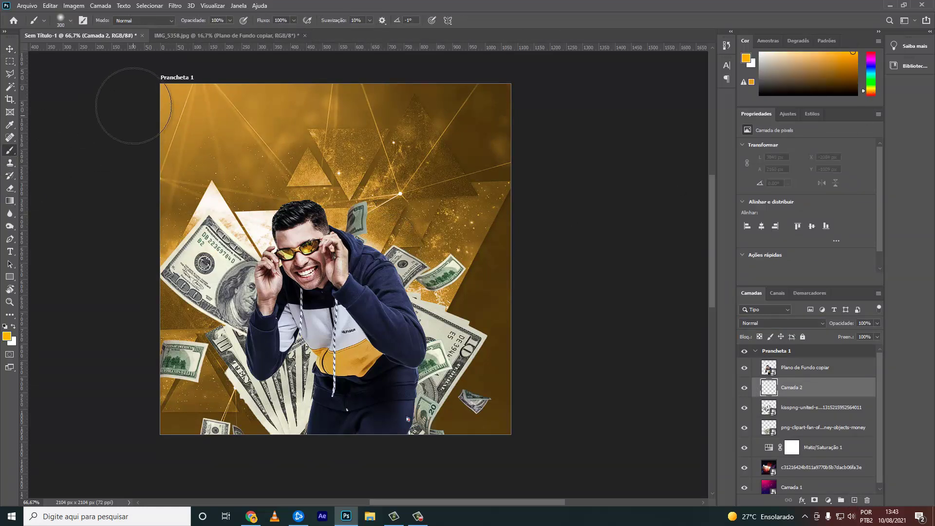
click(67, 22)
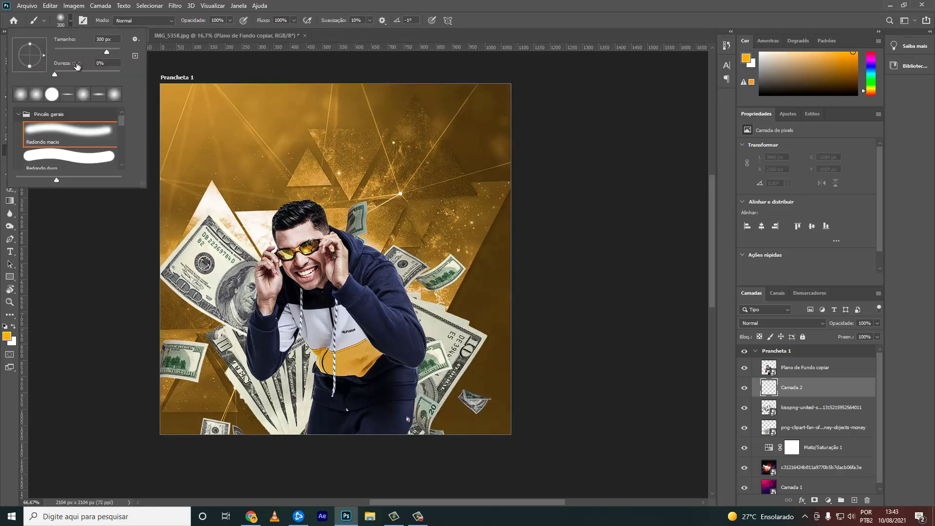
drag(107, 51, 114, 51)
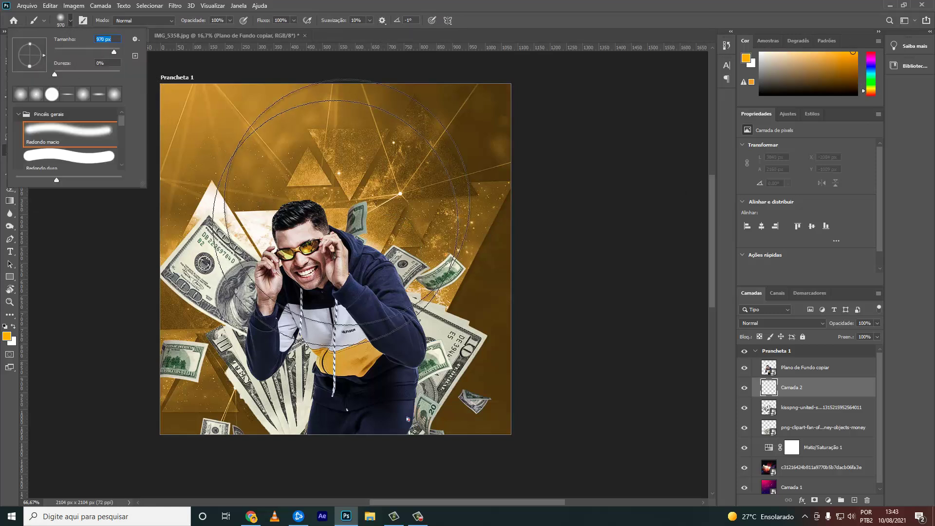
click(664, 50)
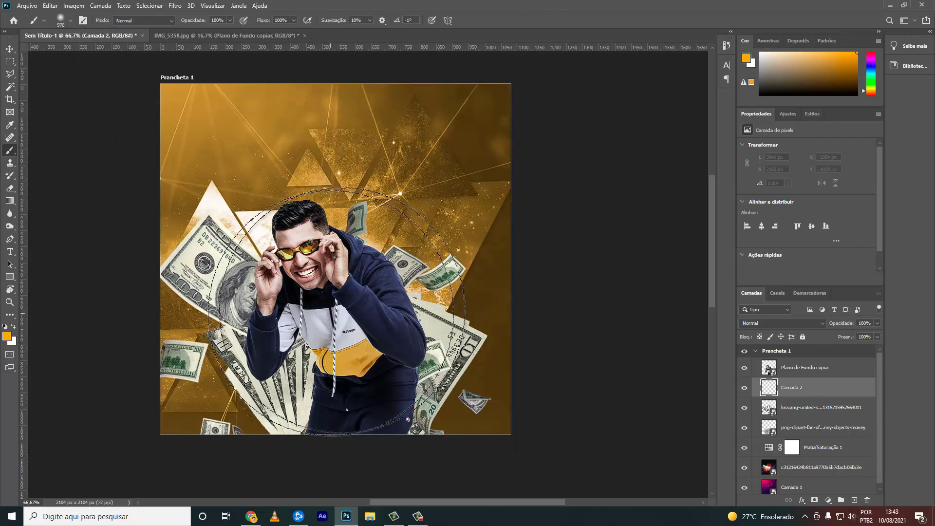
click(327, 268)
- Repaint the orange glow, then brighten it behind the head in peach at 500 px
key(ctrl+z)
key(v)
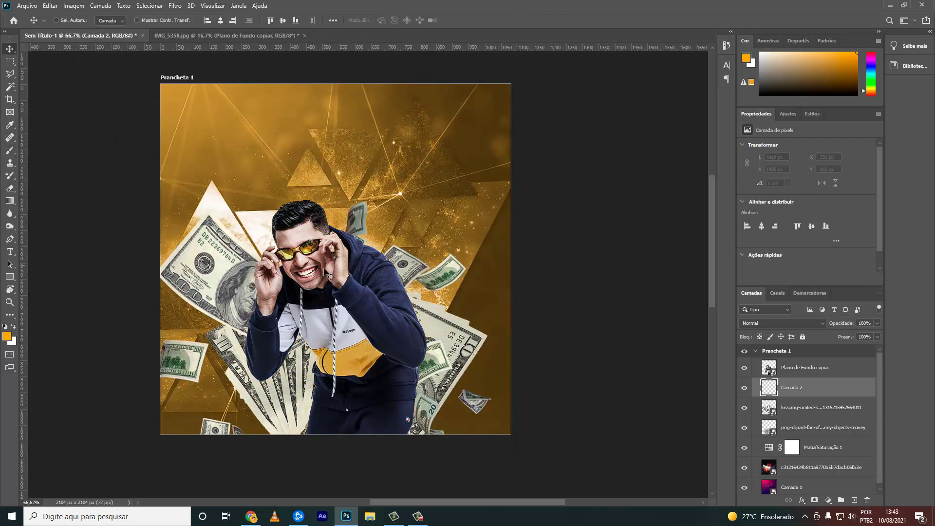
key(b)
click(360, 215)
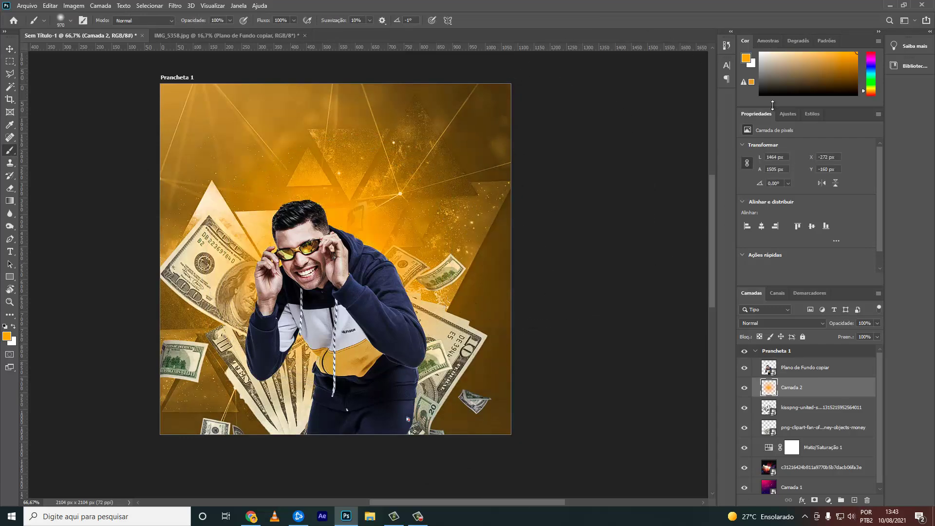
click(795, 52)
key(bracketleft)
key(bracketleft)
key(bracketleft)
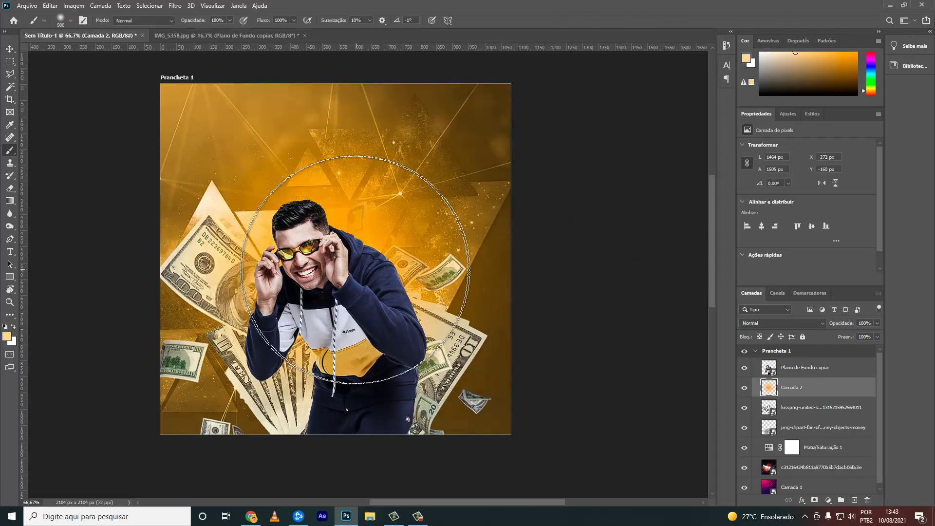
key(bracketleft)
key(bracketleft)
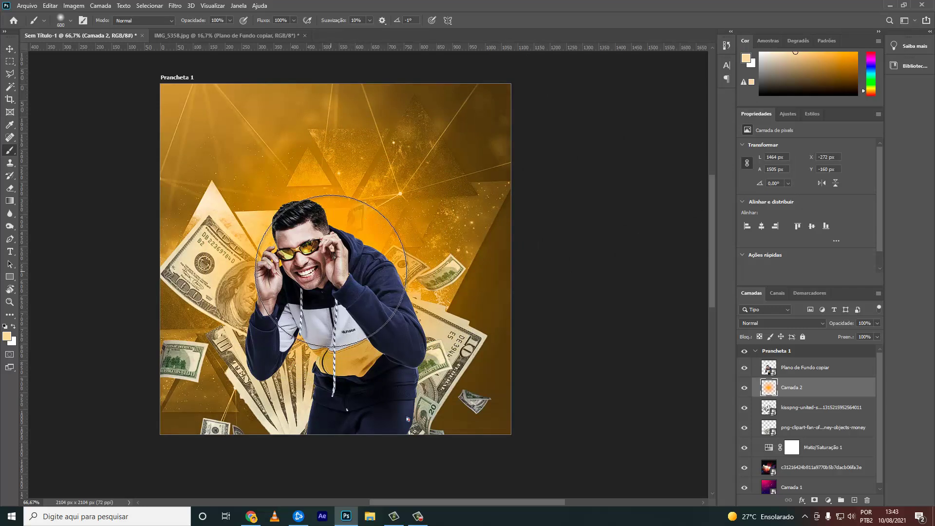
mouse_move(331, 271)
mouse_down()
mouse_move(323, 292)
mouse_move(365, 311)
mouse_up()
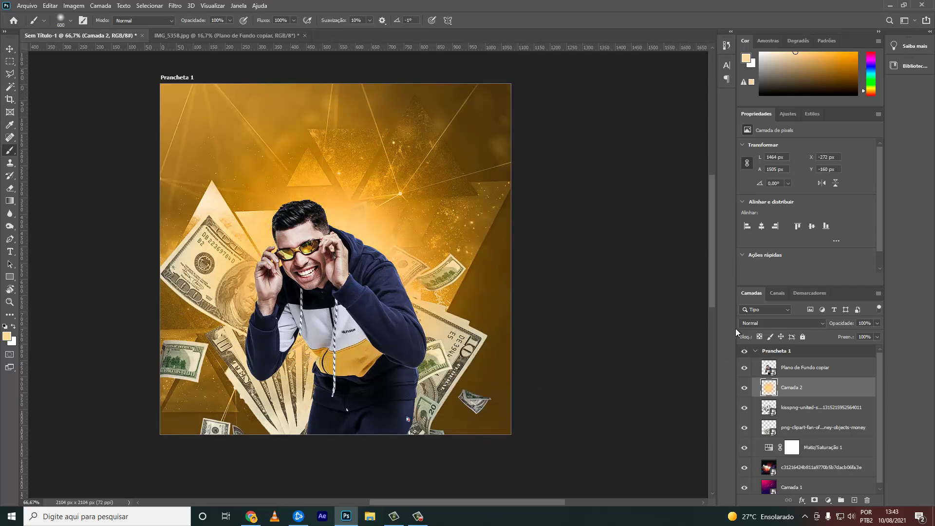
- Set Camada 2 to Divisão blend mode and brighten the area right of the hoodie shoulder
click(752, 323)
click(754, 345)
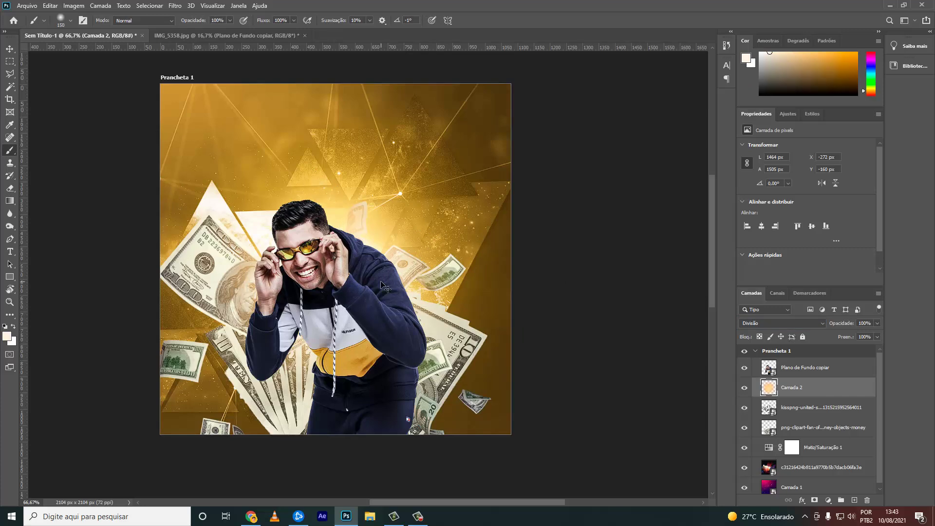
scroll(385, 287, up, 2)
drag(429, 283, 421, 292)
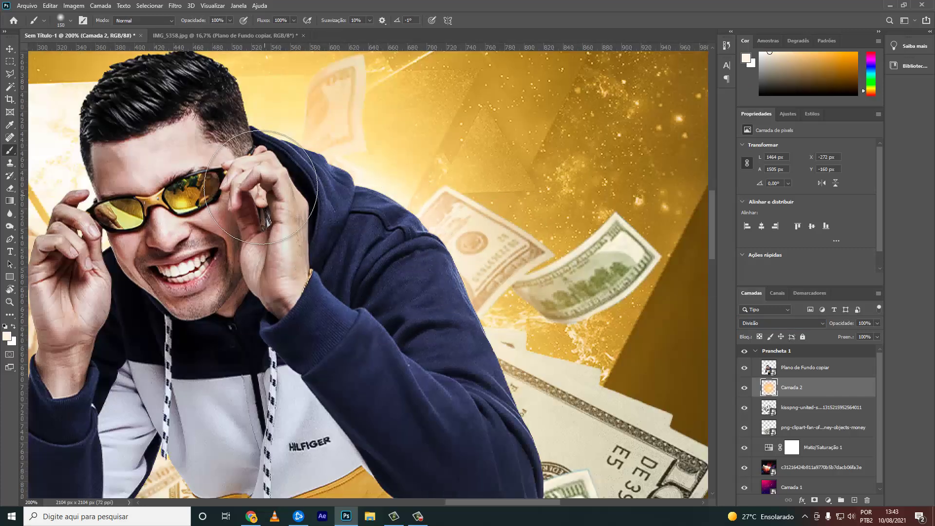
- Inspect the glow across the canvas, then add a new Camada 3 above Plano de Fundo copiar
scroll(200, 156, up, 2)
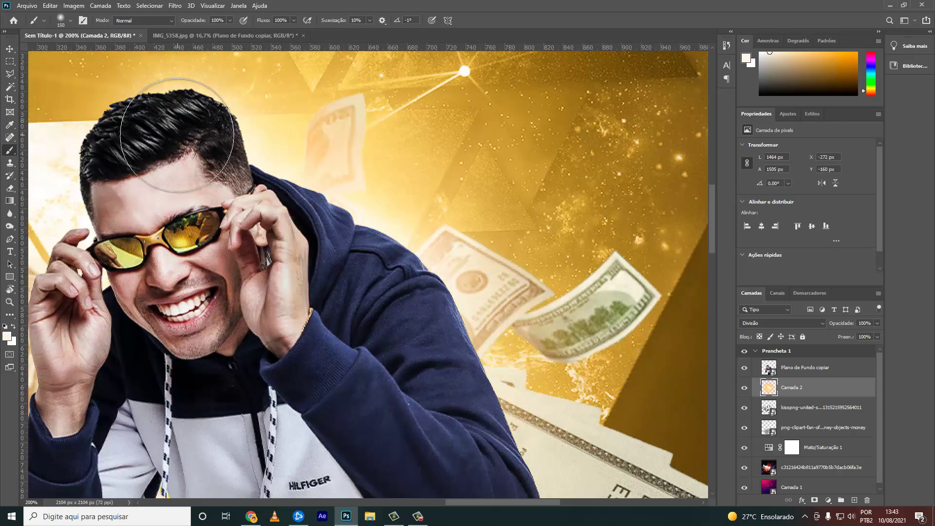
scroll(394, 438, left, 6)
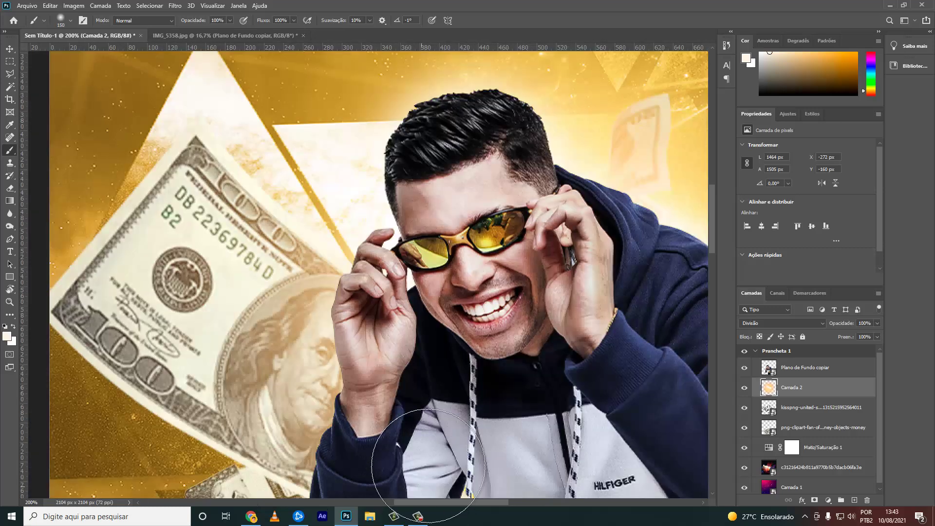
scroll(414, 317, down, 1)
scroll(386, 361, down, 1)
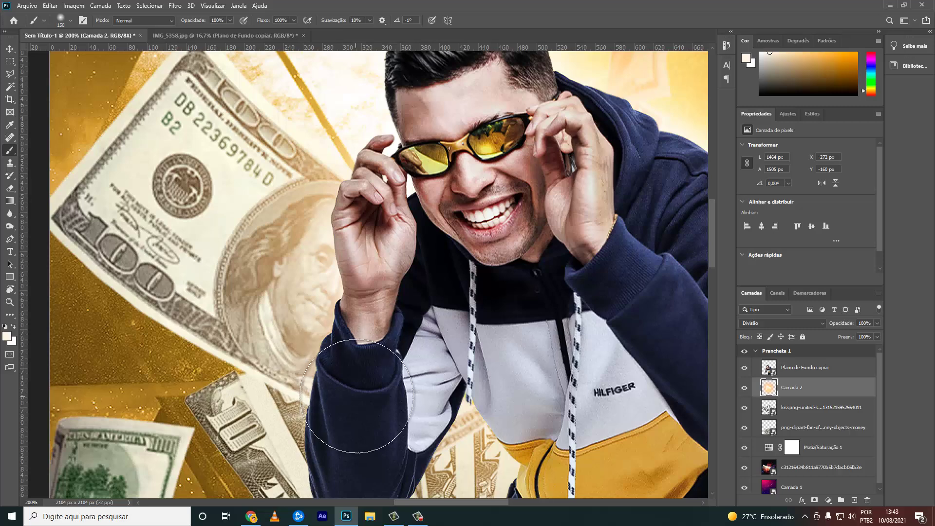
scroll(397, 341, right, 7)
scroll(397, 345, down, 1)
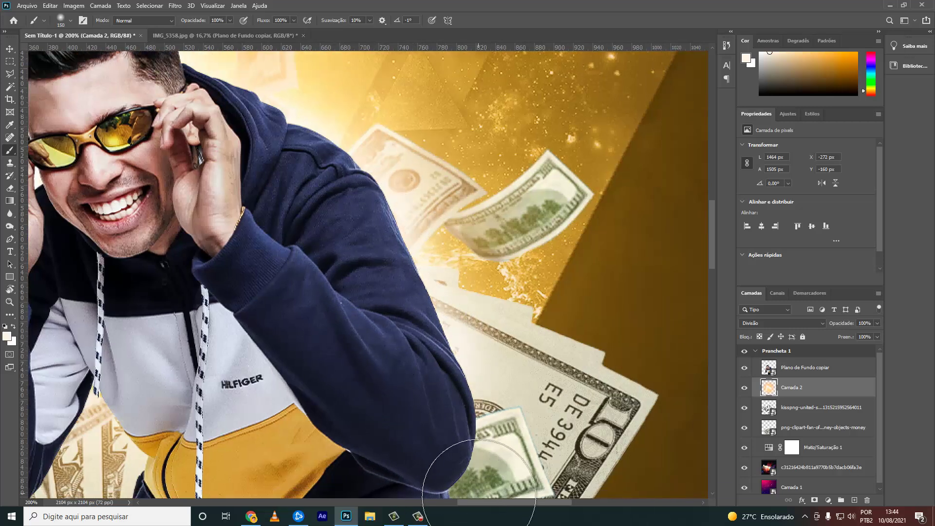
scroll(502, 397, left, 3)
scroll(502, 397, up, 2)
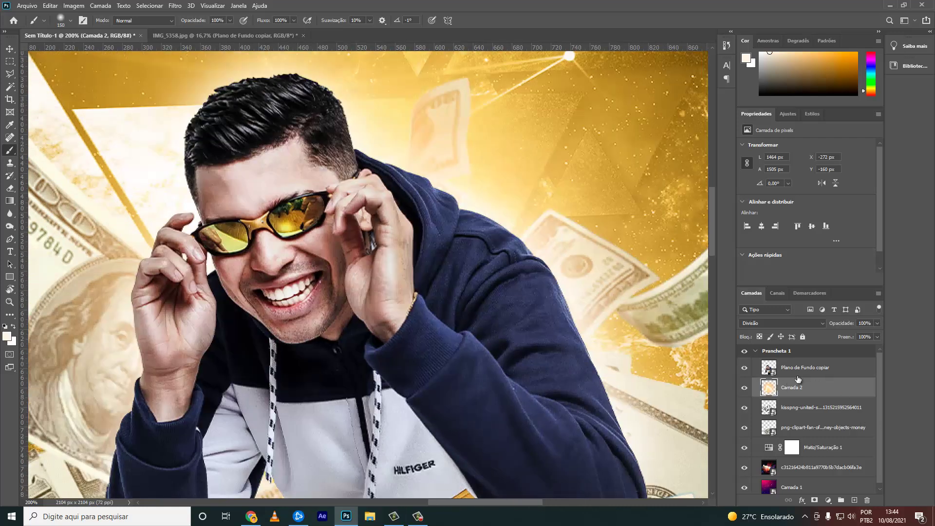
click(797, 376)
click(853, 499)
- Clip Camada 3 to the singer layer and paint orange light around his hood at 250 px
right_click(826, 367)
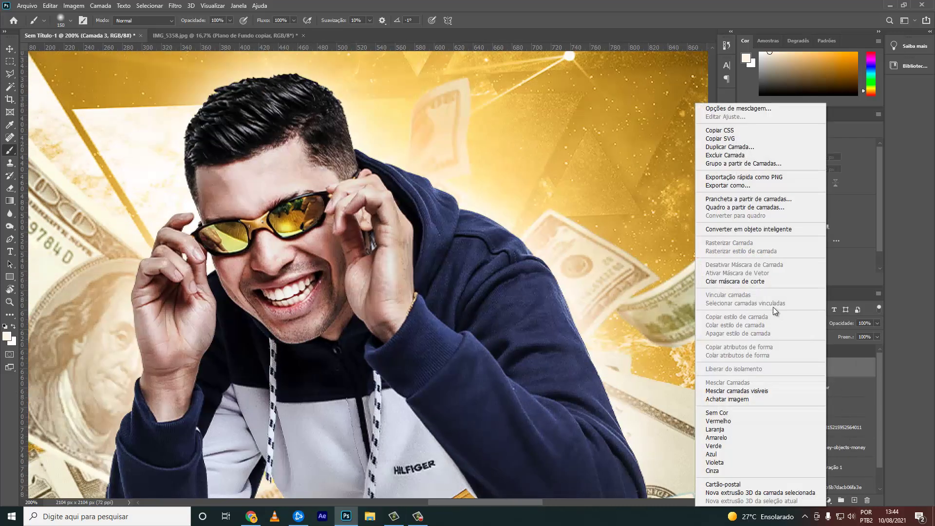
click(760, 282)
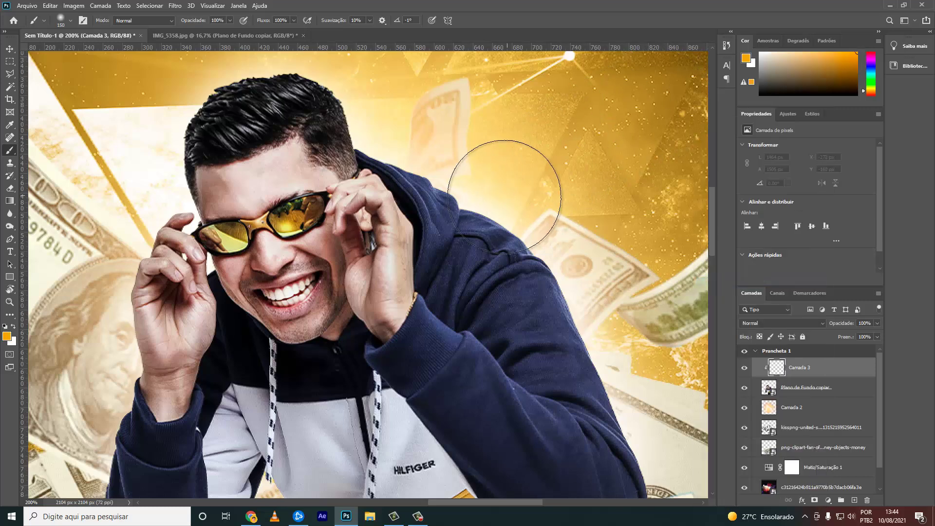
key(bracketright)
key(bracketright)
key(bracketright)
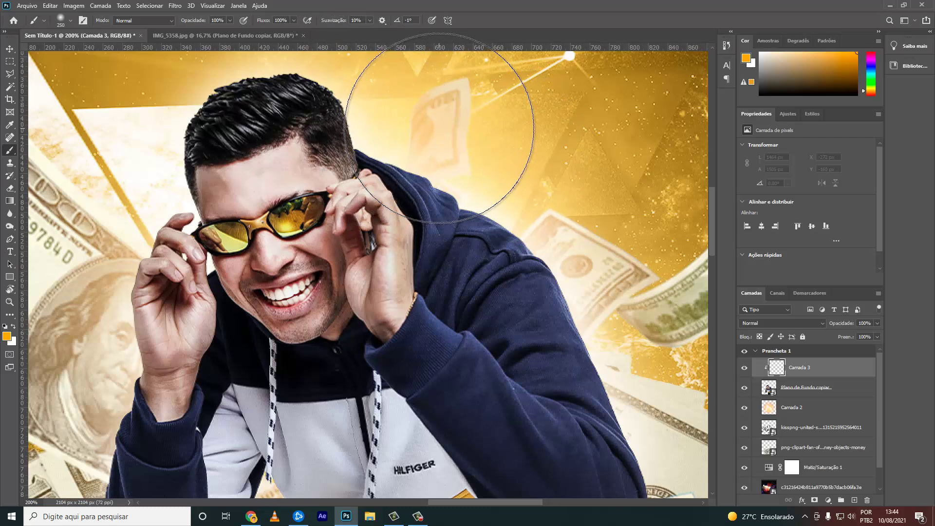
click(439, 128)
mouse_move(667, 302)
mouse_down()
mouse_move(648, 292)
mouse_move(655, 295)
mouse_up()
mouse_move(93, 124)
mouse_down()
mouse_move(110, 163)
mouse_move(146, 147)
mouse_up()
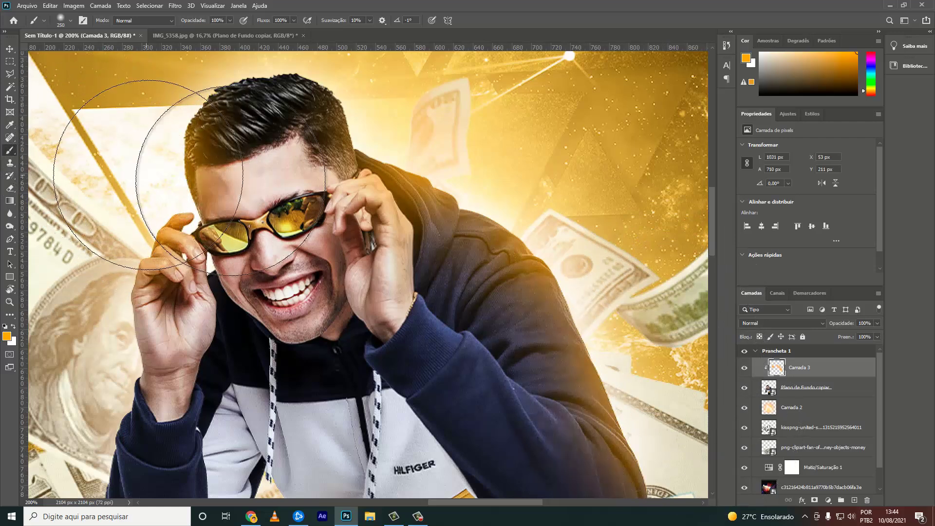
- Paint more orange light on the singer's hands, hoodie and face, reducing the brush to 175 px
scroll(147, 146, up, 3)
scroll(439, 253, down, 4)
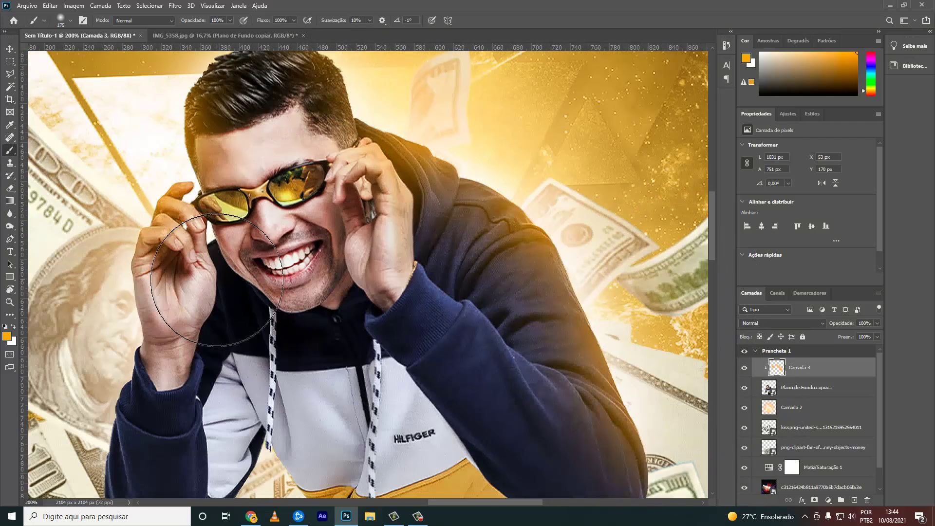
key(bracketright)
key(bracketright)
scroll(30, 291, down, 2)
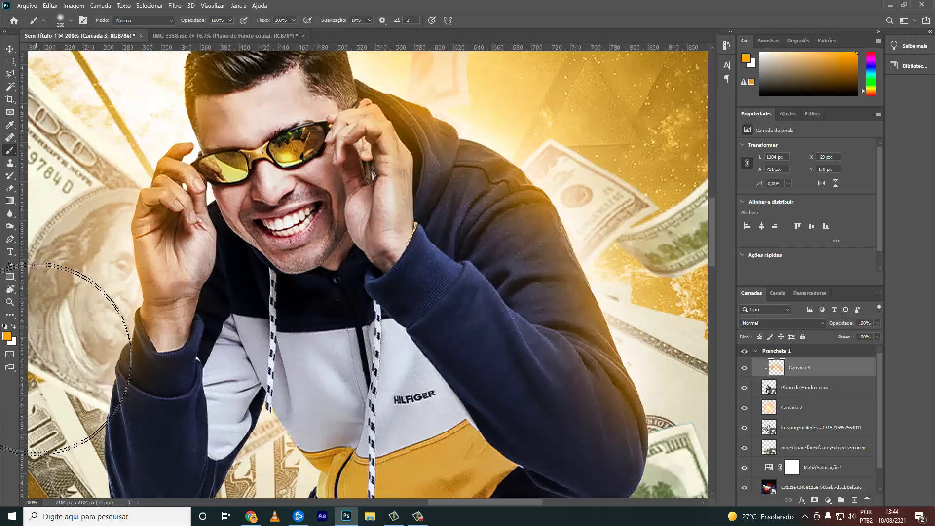
drag(30, 291, 97, 365)
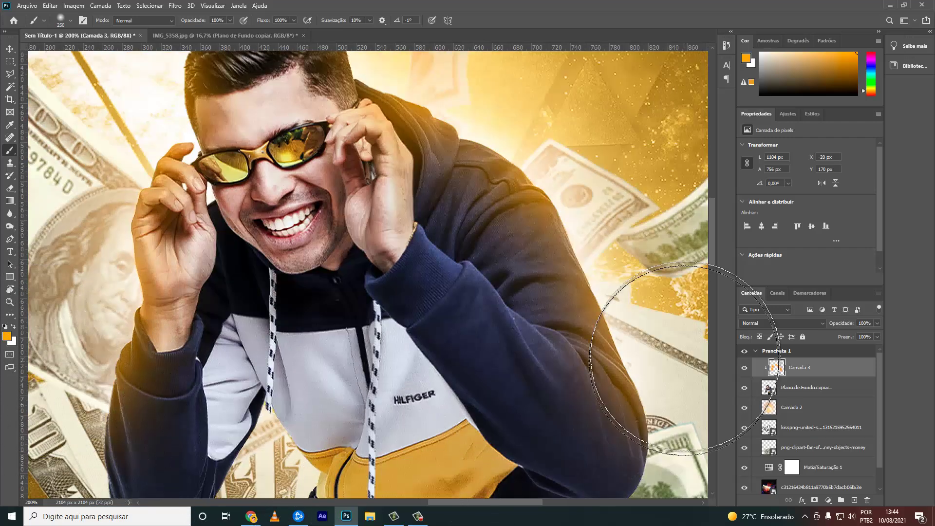
scroll(205, 346, down, 3)
key(bracketleft)
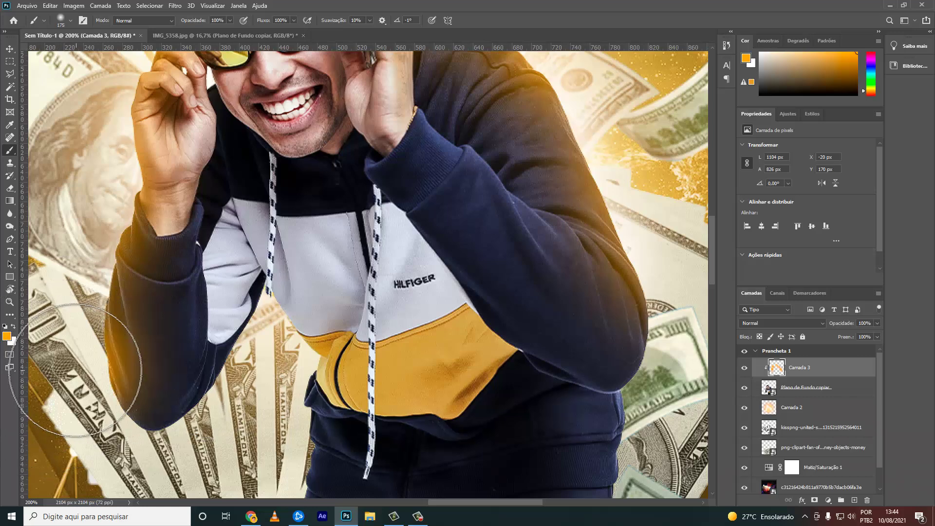
scroll(55, 375, up, 1)
key(bracketleft)
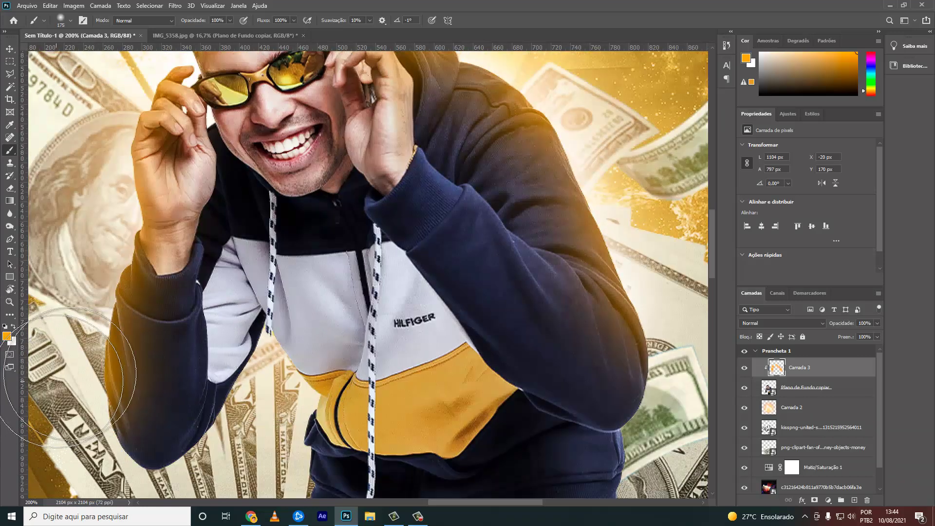
scroll(363, 277, up, 5)
scroll(362, 277, up, 1)
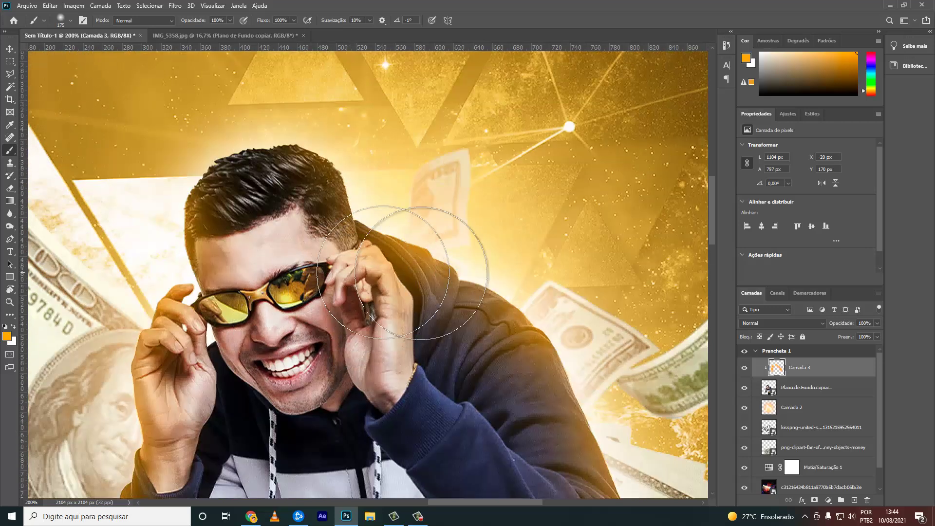
click(777, 321)
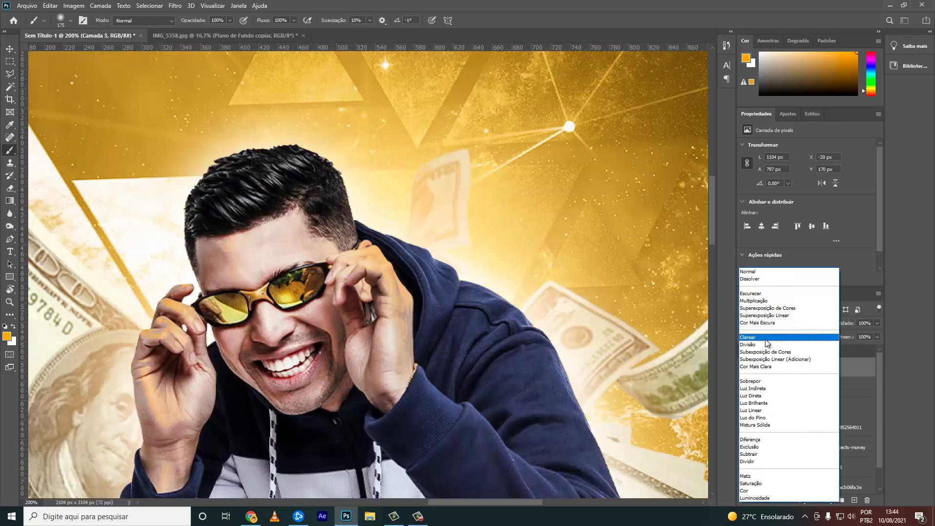
- Set Camada 3 to Divisão blend mode, pick a darker brown, and shrink the brush
click(766, 350)
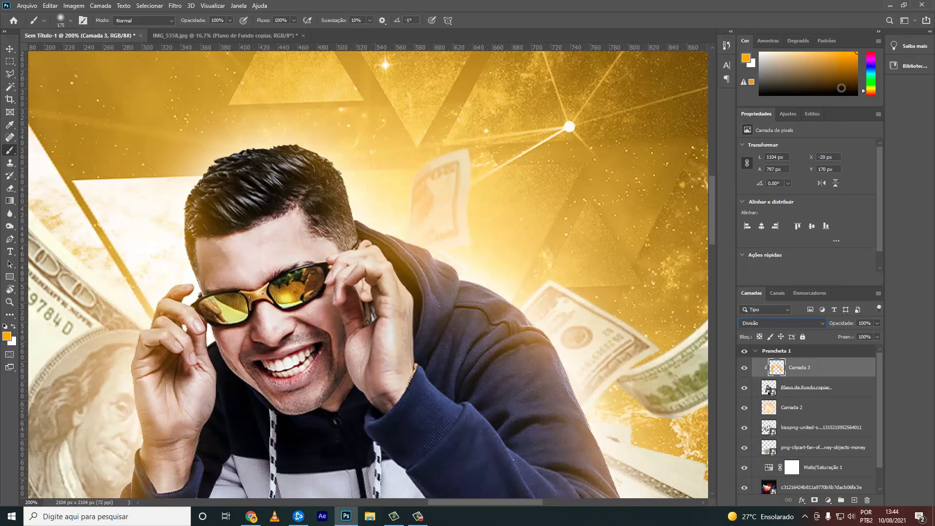
drag(842, 88, 838, 77)
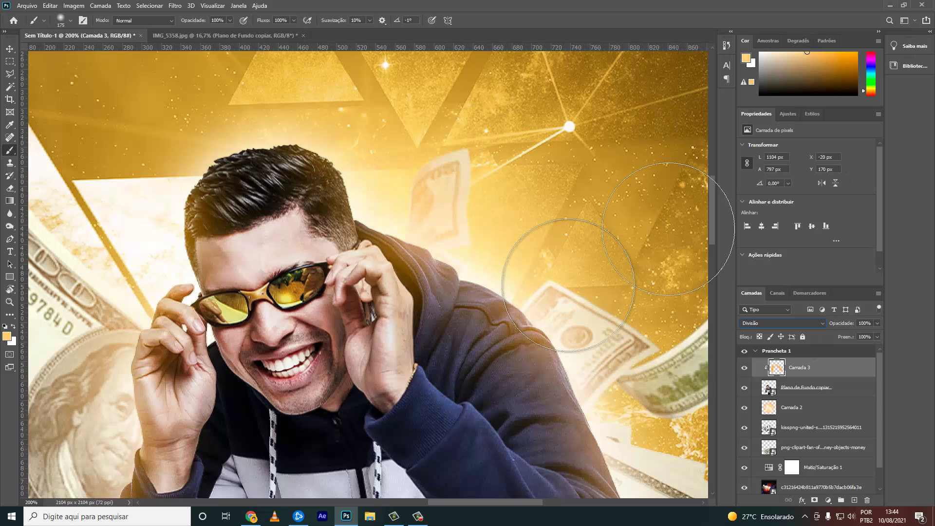
click(9, 160)
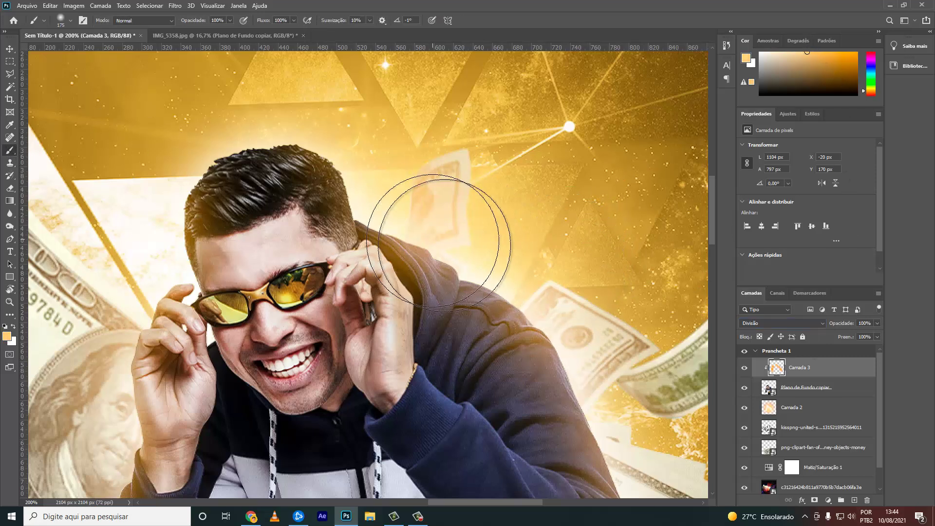
drag(434, 217, 422, 214)
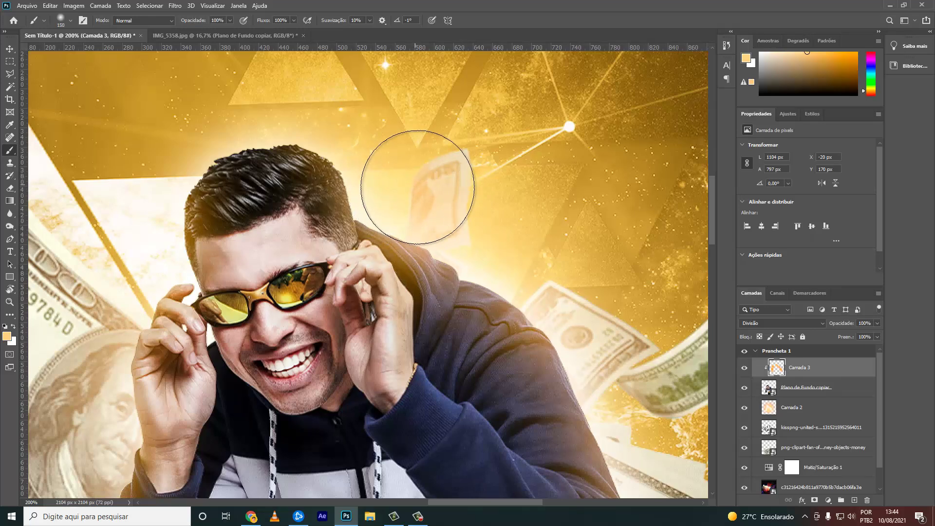
key(ctrl+z)
key(bracketleft)
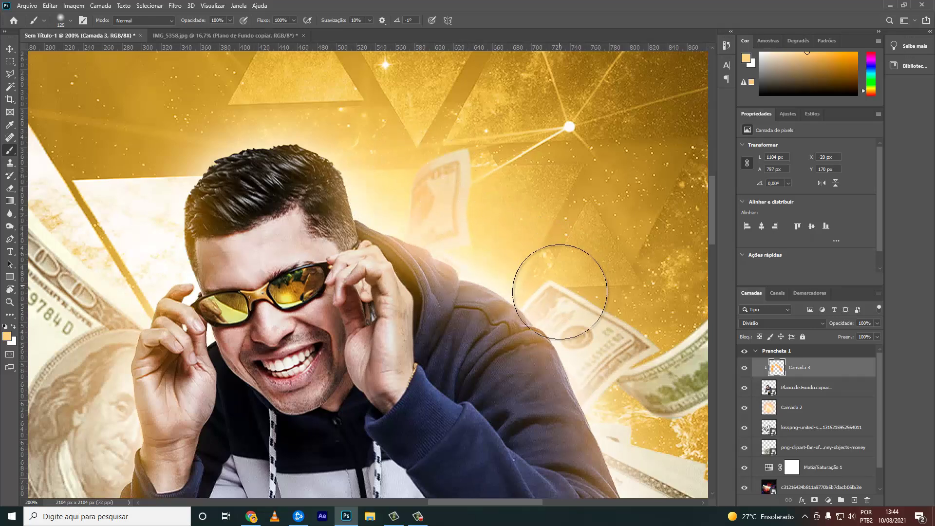
- Brighten the bill and hand left of the singer's head with a warm stroke
scroll(611, 338, down, 2)
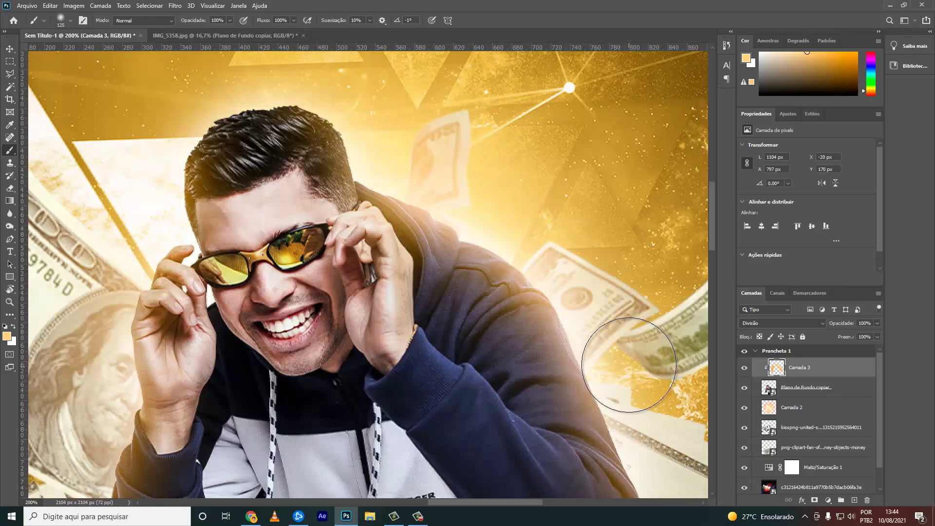
scroll(628, 341, down, 2)
scroll(643, 363, down, 1)
scroll(651, 371, down, 2)
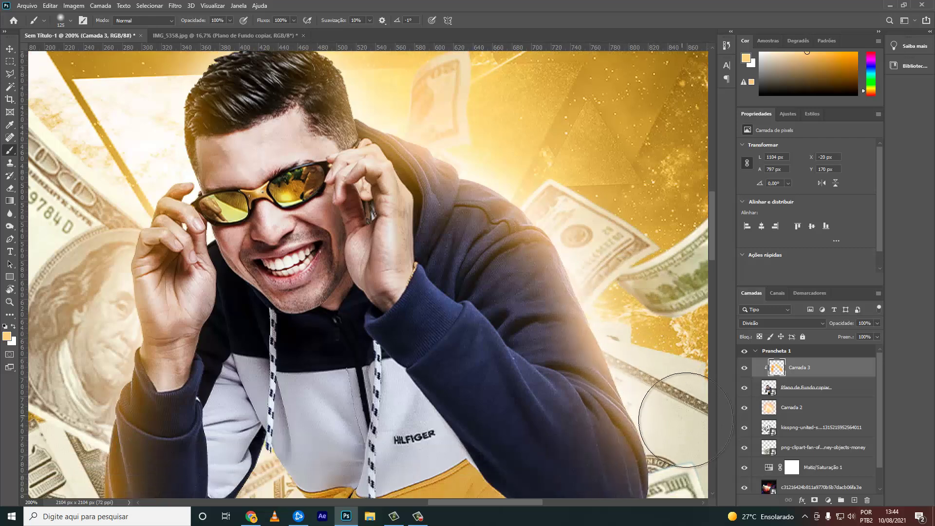
scroll(662, 409, down, 1)
scroll(226, 290, up, 2)
scroll(195, 287, up, 2)
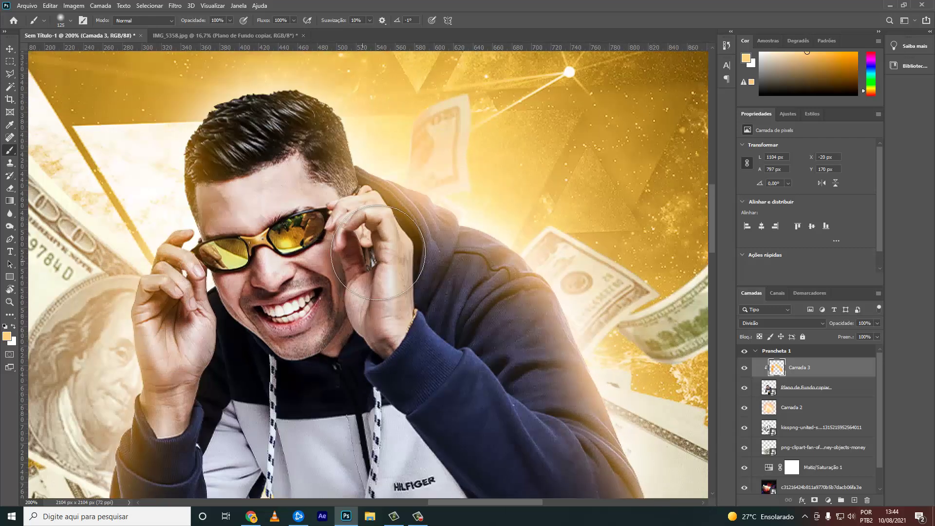
scroll(341, 131, up, 1)
drag(173, 192, 111, 301)
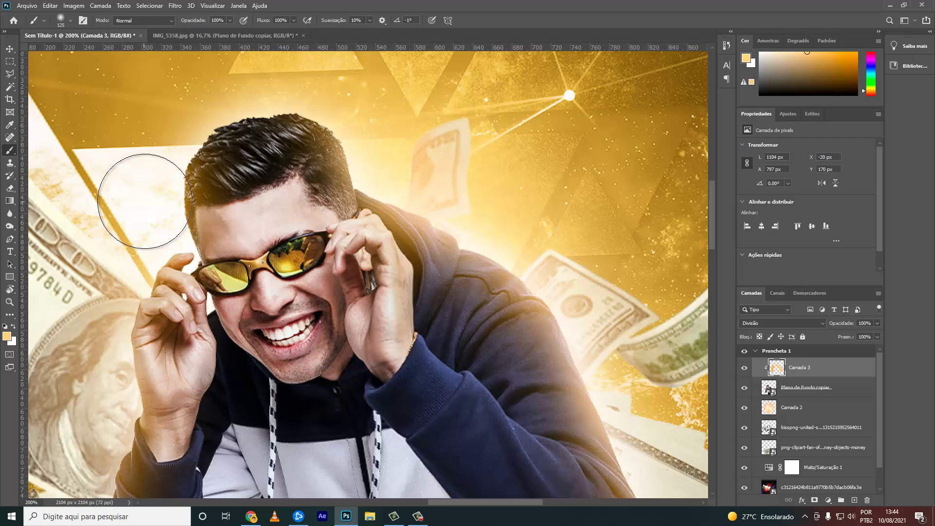
scroll(83, 323, down, 1)
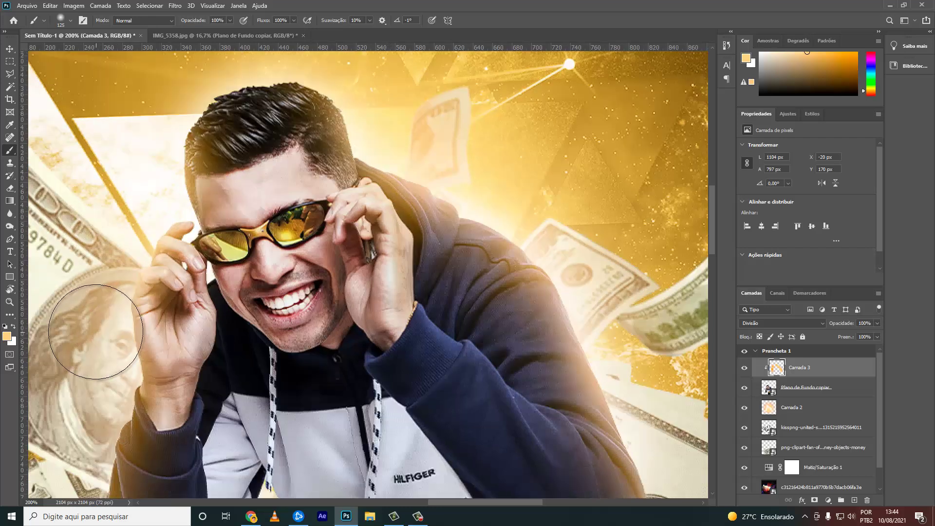
scroll(94, 324, down, 1)
scroll(94, 323, down, 1)
scroll(78, 351, down, 1)
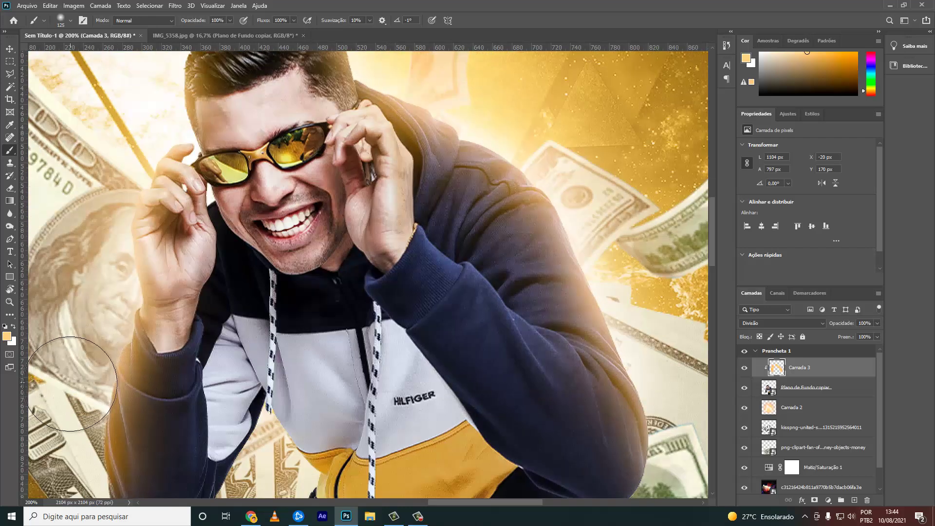
scroll(68, 395, down, 1)
scroll(55, 422, up, 1)
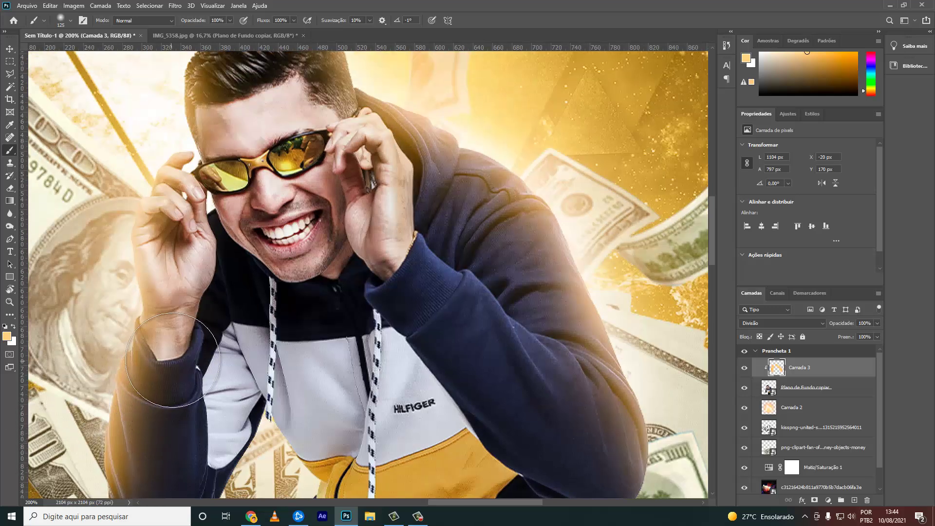
scroll(55, 422, up, 2)
scroll(55, 421, up, 1)
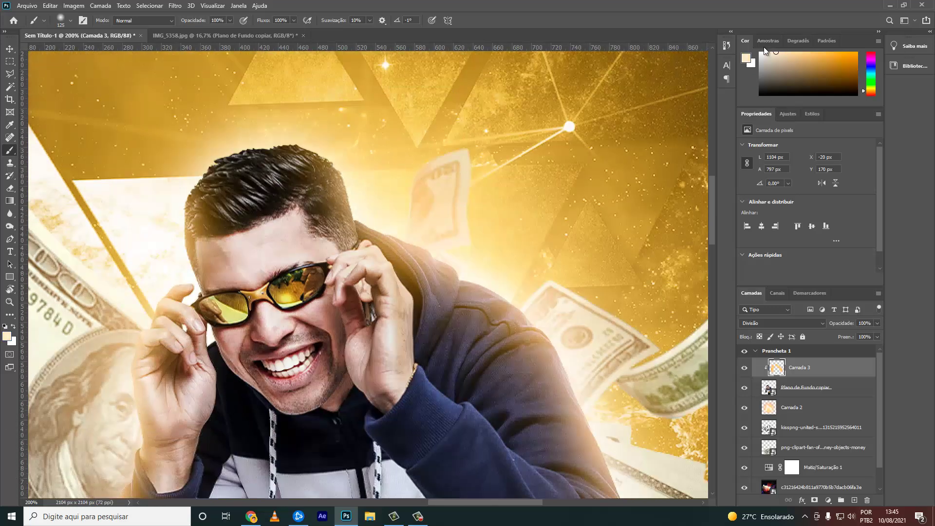
key(bracketleft)
key(bracketleft)
key(bracketleft)
key(bracketleft)
key(bracketleft)
key(bracketleft)
key(bracketleft)
key(bracketleft)
key(bracketleft)
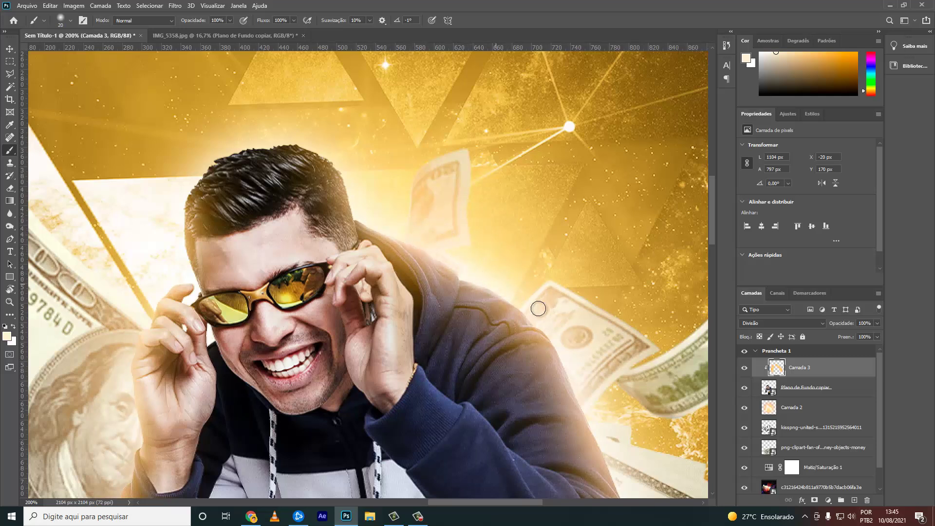
- Paint warm light along the hand's left edge, the wrist and the sleeve edge
scroll(554, 314, down, 1)
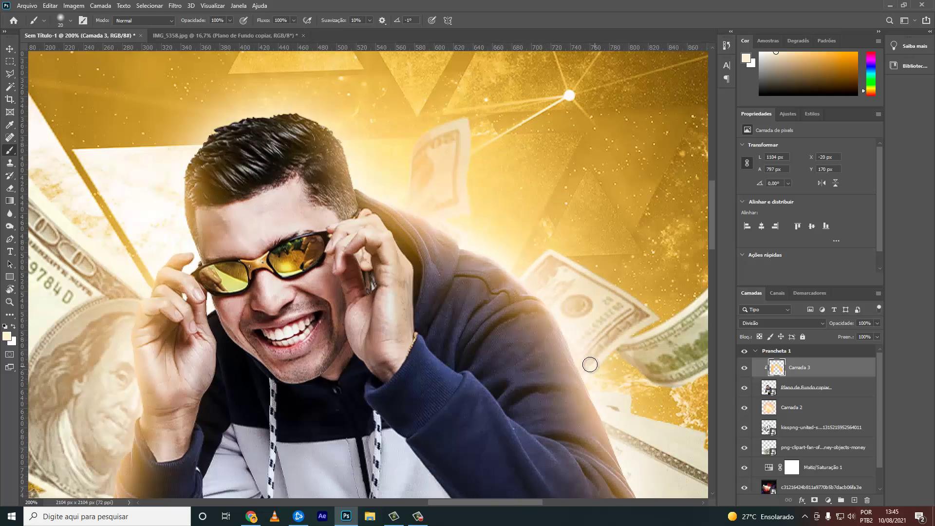
scroll(581, 340, down, 1)
scroll(579, 316, down, 1)
scroll(591, 311, down, 2)
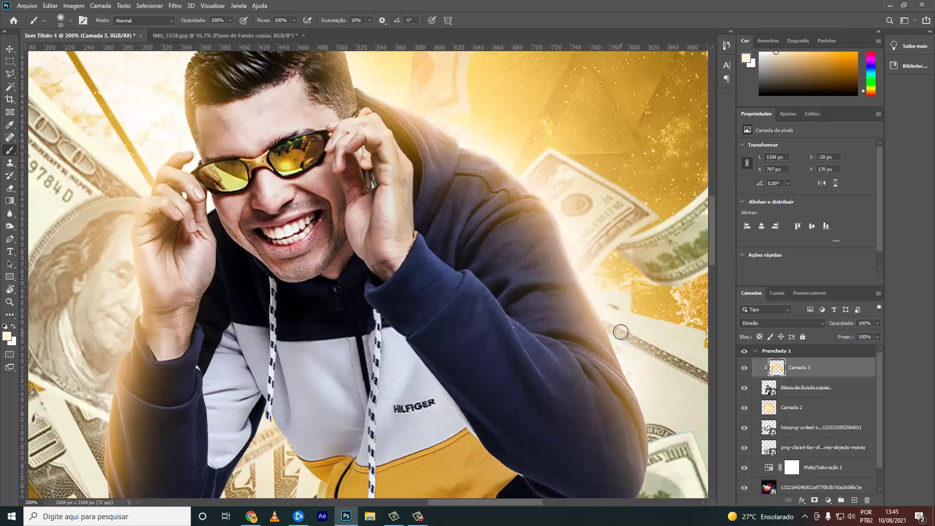
scroll(633, 346, down, 1)
scroll(618, 326, down, 1)
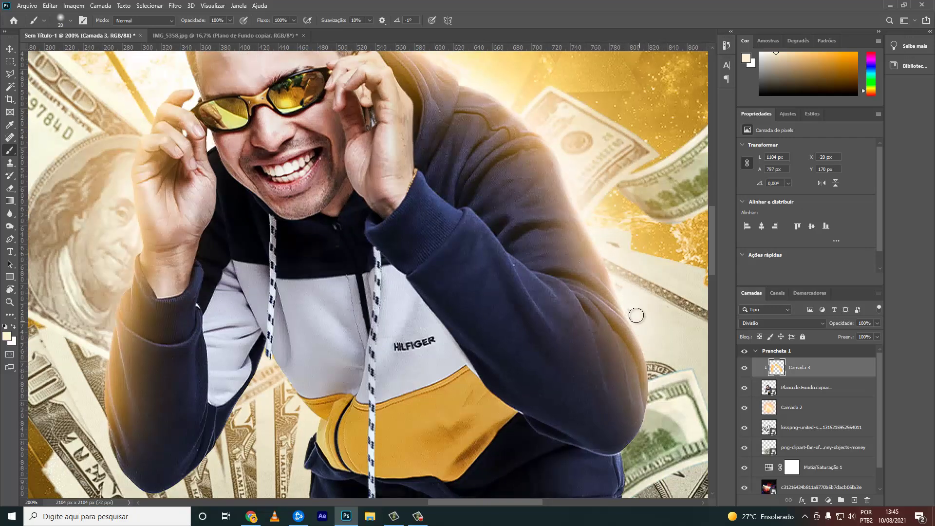
scroll(660, 390, up, 1)
scroll(145, 194, up, 1)
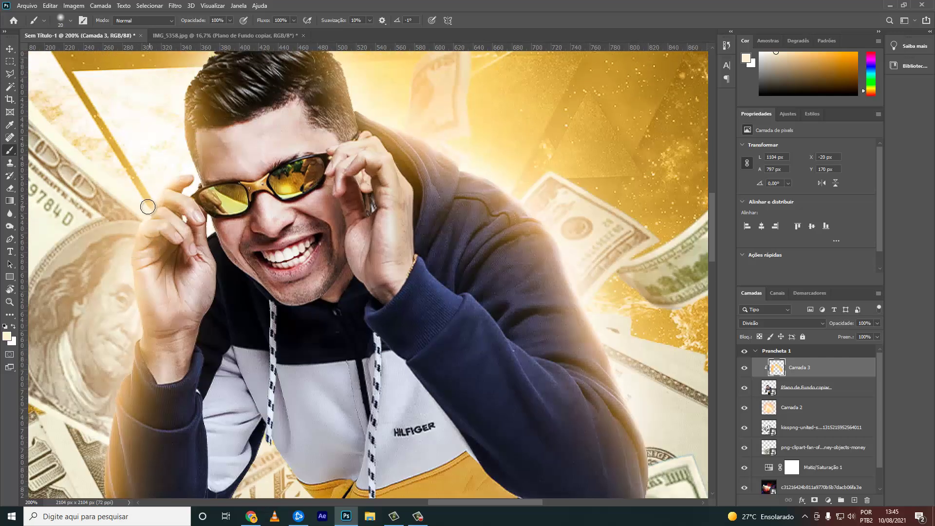
mouse_move(132, 234)
mouse_down()
mouse_move(135, 331)
mouse_move(130, 277)
mouse_move(142, 222)
mouse_up()
mouse_move(160, 184)
mouse_down()
mouse_move(131, 226)
mouse_move(139, 323)
mouse_move(126, 267)
mouse_up()
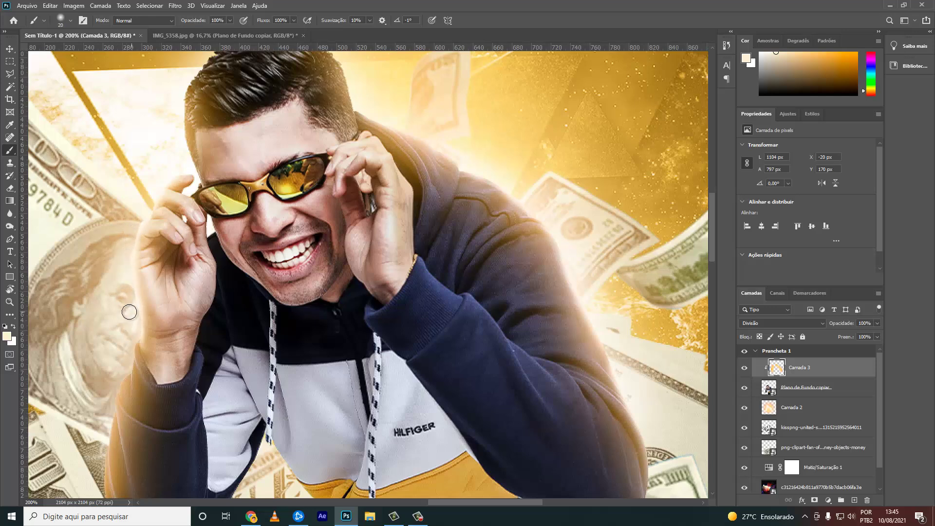
scroll(130, 307, down, 3)
mouse_move(133, 280)
mouse_down()
mouse_move(127, 302)
mouse_move(135, 262)
mouse_move(114, 316)
mouse_up()
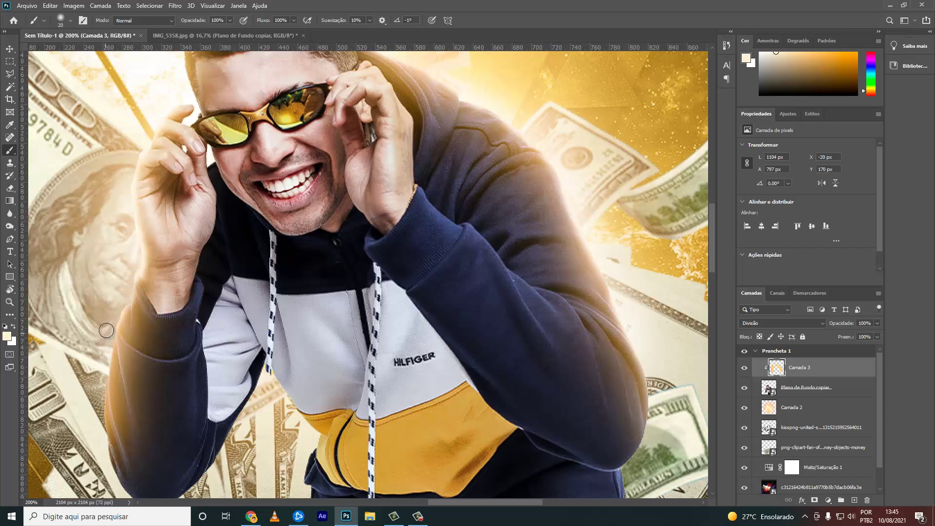
- Add faint warm light over the top of the singer's hair
scroll(111, 324, down, 1)
scroll(103, 353, down, 1)
scroll(100, 360, down, 1)
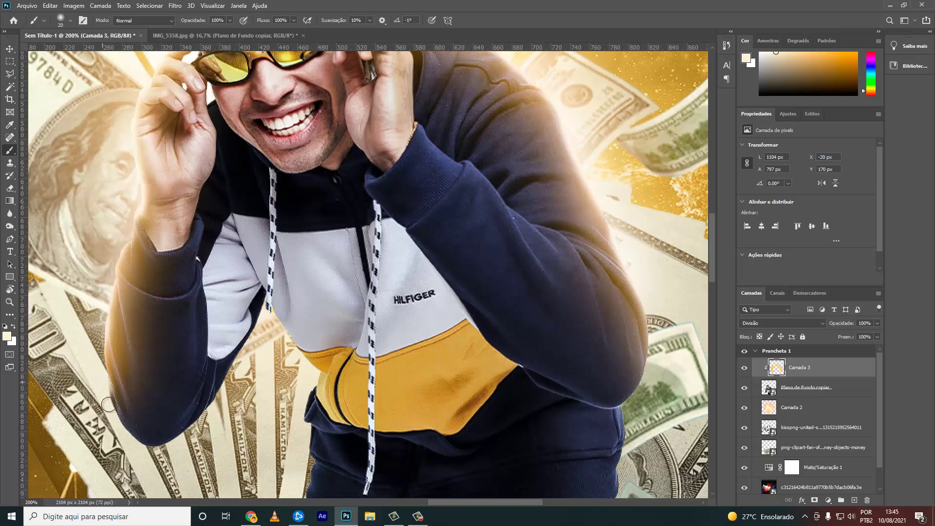
scroll(146, 379, up, 3)
scroll(202, 334, up, 2)
scroll(202, 335, up, 3)
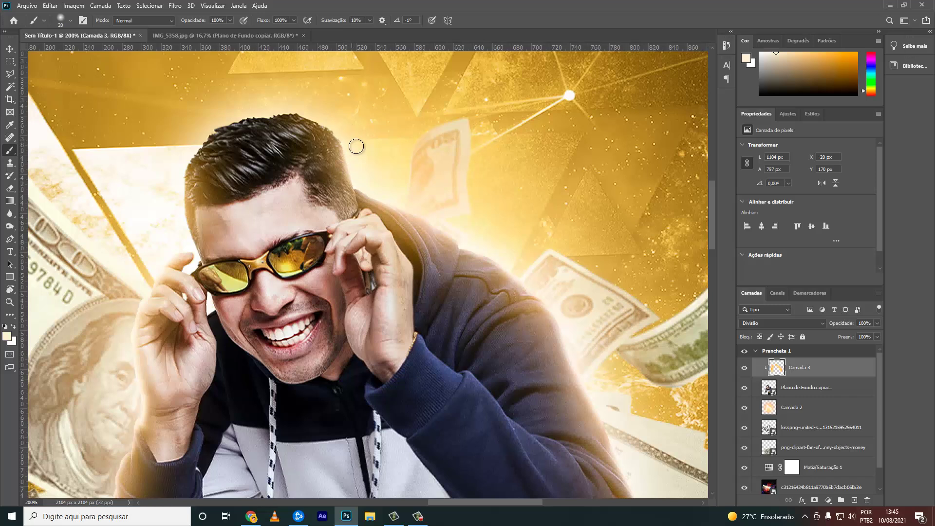
mouse_move(300, 102)
mouse_down()
mouse_move(319, 108)
mouse_move(185, 125)
mouse_up()
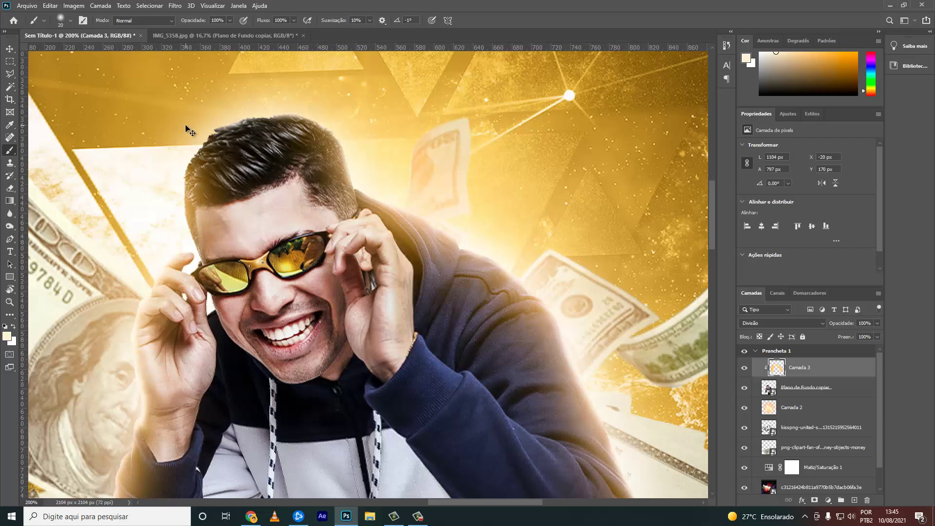
- Compare the Camada 2 glow on and off, then select the kisspng money layer
key(ctrl+0)
key(v)
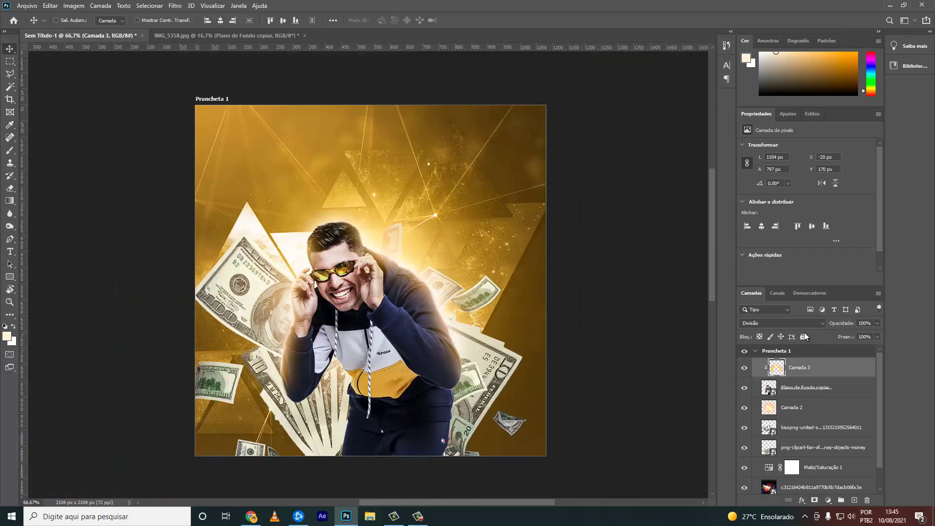
click(808, 411)
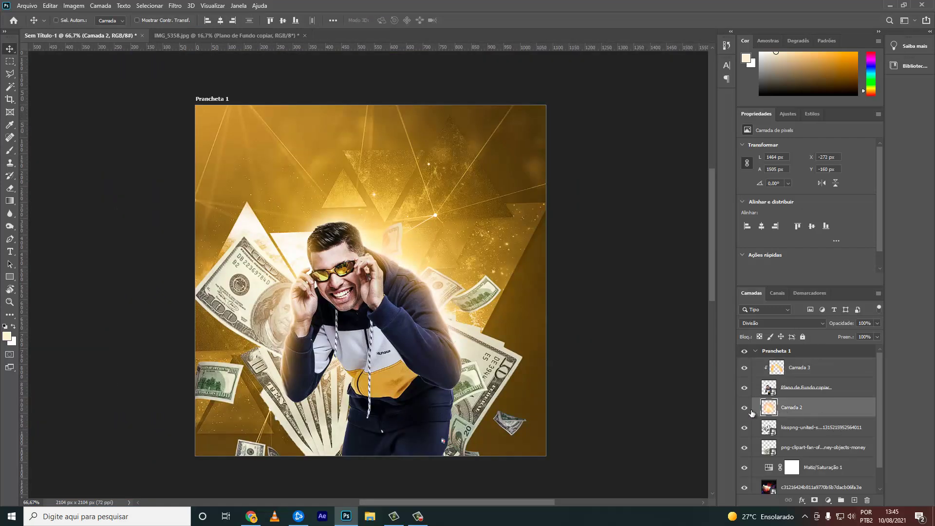
click(743, 408)
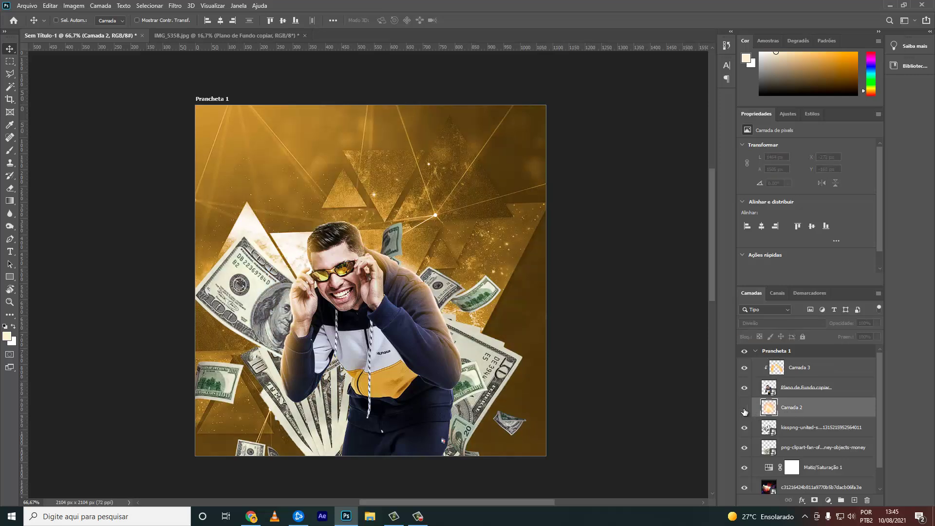
click(743, 408)
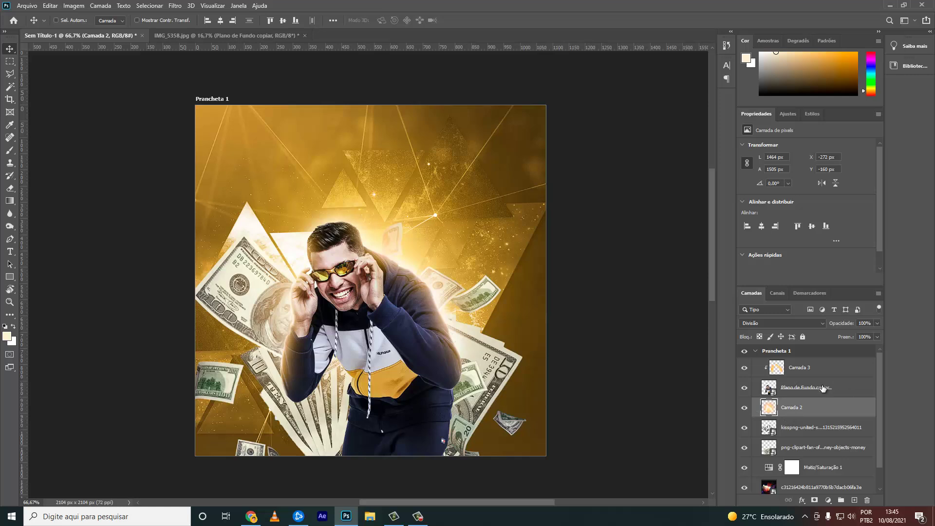
click(805, 444)
click(744, 427)
click(816, 427)
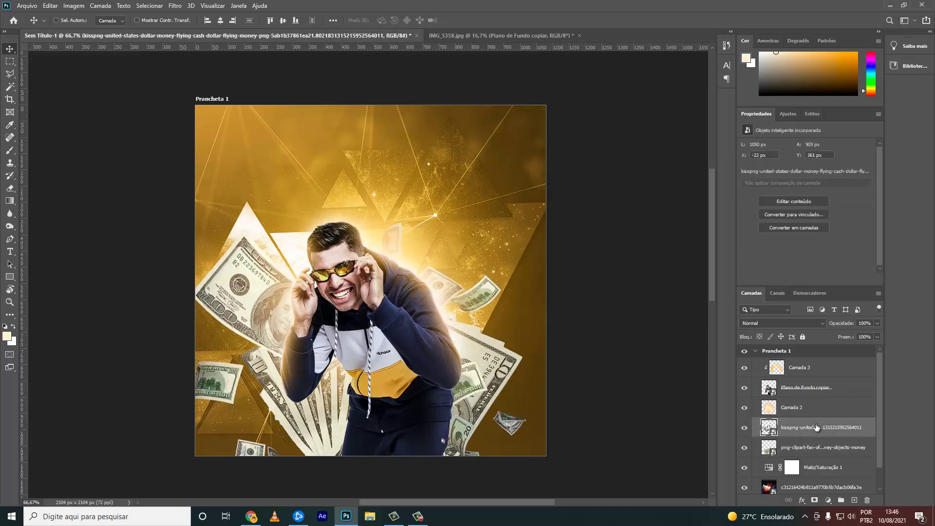
- Duplicate the kisspng money layer and place the copy below Matiz/Saturação 1, moved up
key(ctrl+j)
drag(817, 427, 812, 475)
drag(581, 341, 599, 244)
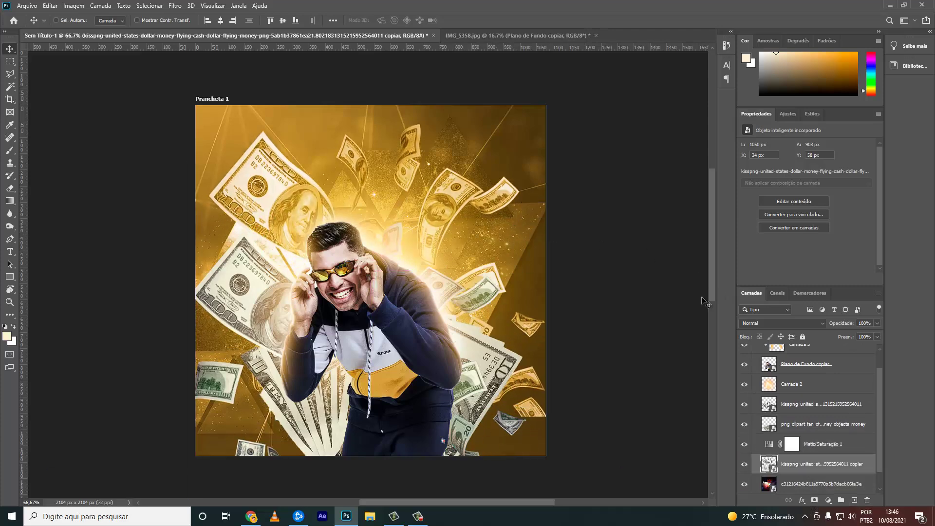
- Apply a vertical Motion Blur (-90°, distance 14) to the money copy
click(177, 6)
click(175, 6)
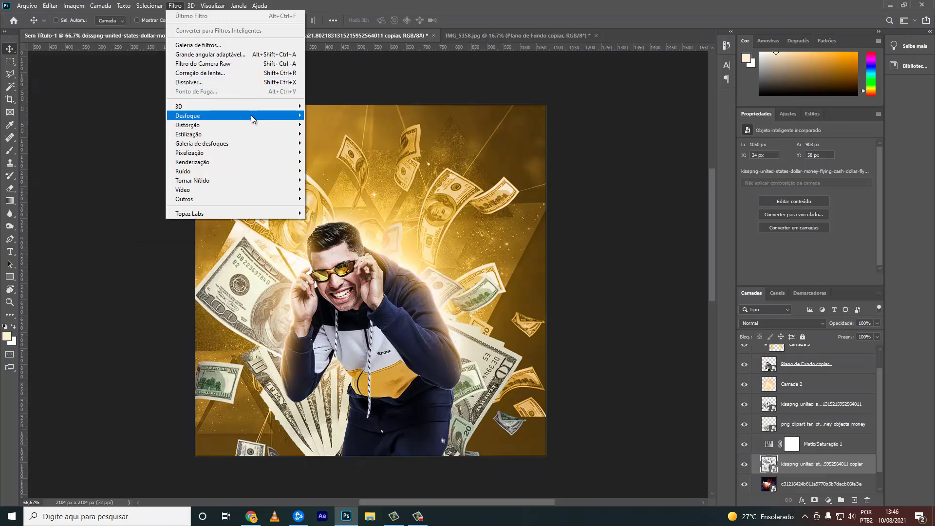
mouse_move(219, 116)
click(356, 154)
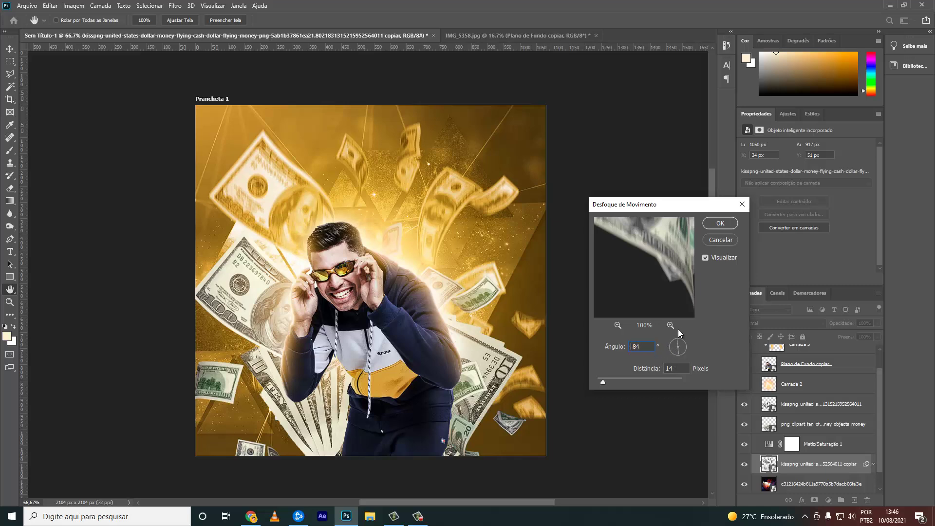
text(86)
key(ctrl+a)
text(-)
click(732, 227)
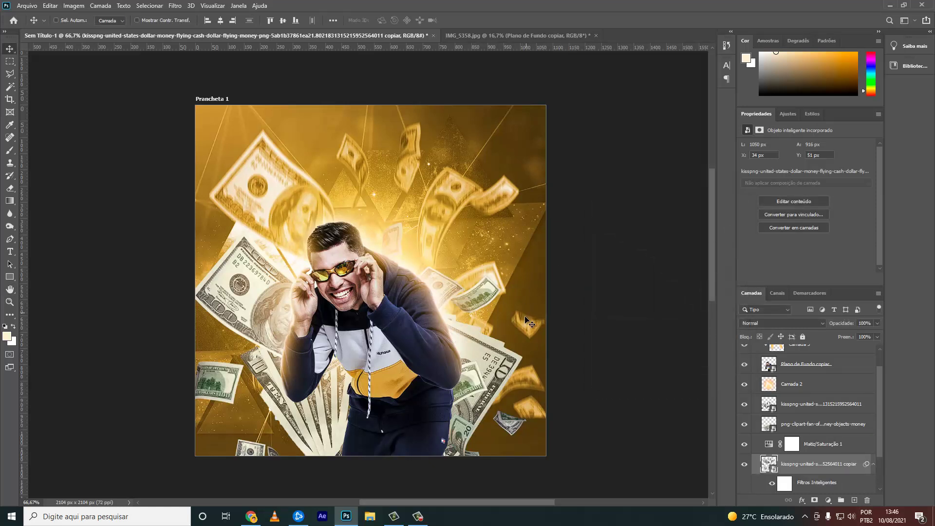
scroll(779, 394, up, 1)
- Add a Gradient Fill over Plano de Fundo copiar using a black foreground-to-transparent gradient
click(821, 382)
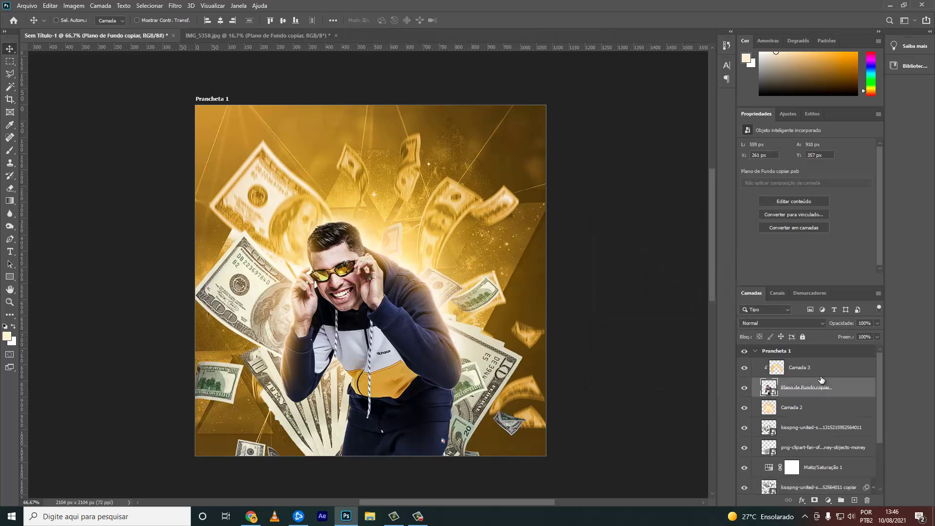
click(830, 503)
click(837, 337)
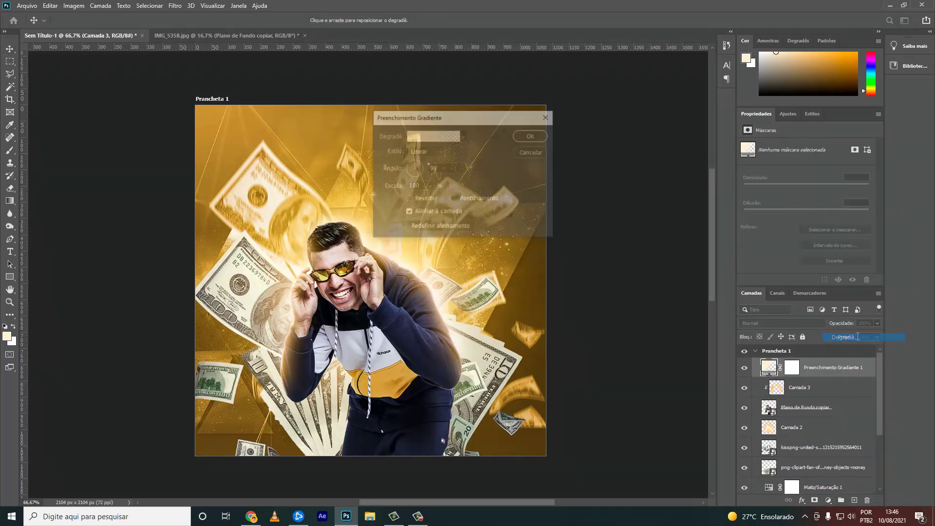
click(433, 135)
click(626, 412)
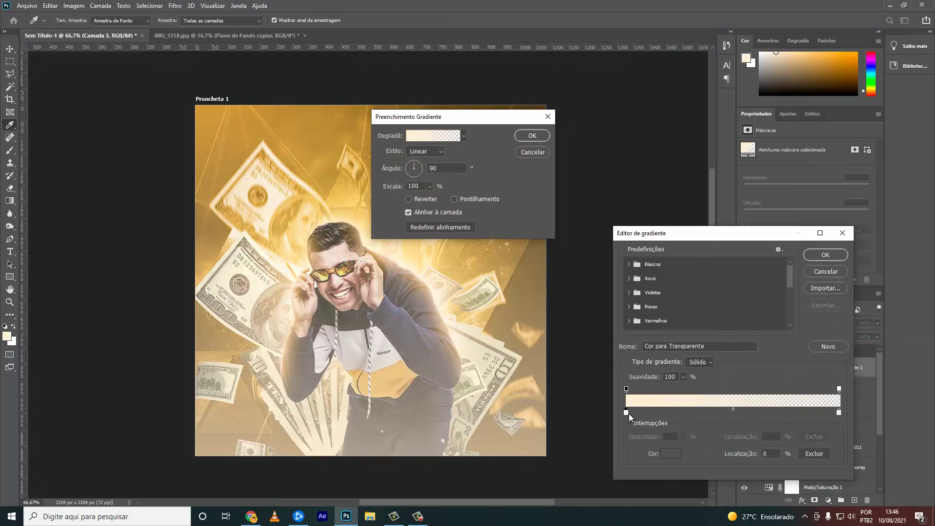
double_click(628, 414)
text(000000)
key(Return)
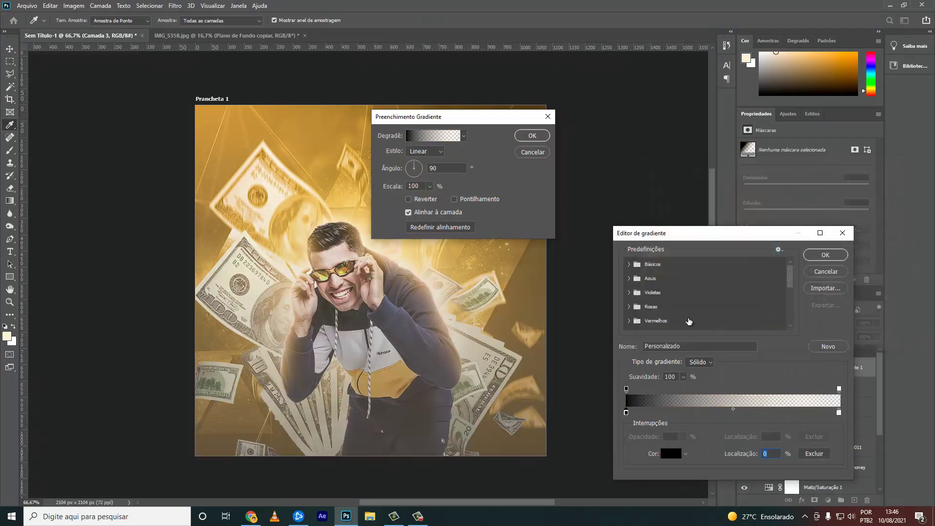
click(629, 264)
click(672, 279)
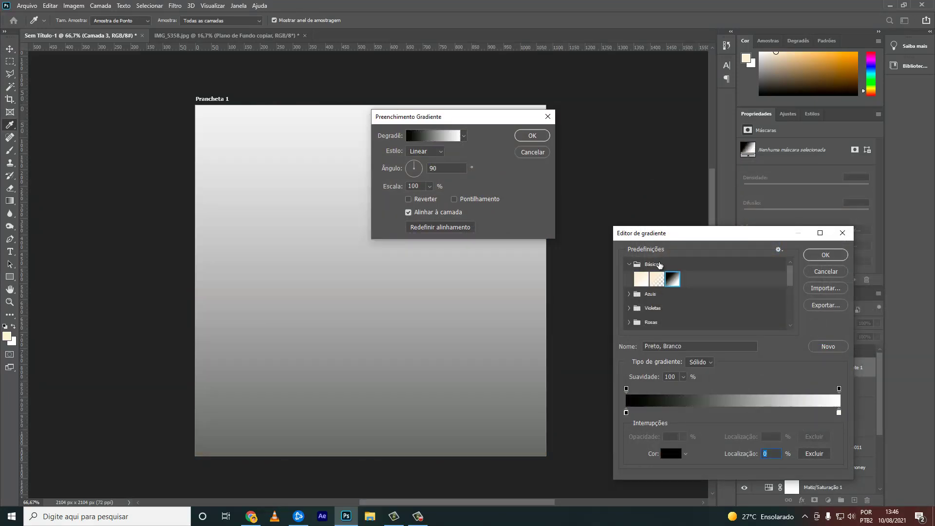
click(656, 279)
- Adjust the gradient stops, cancel the fill, and add a new empty layer Camada 4
double_click(626, 413)
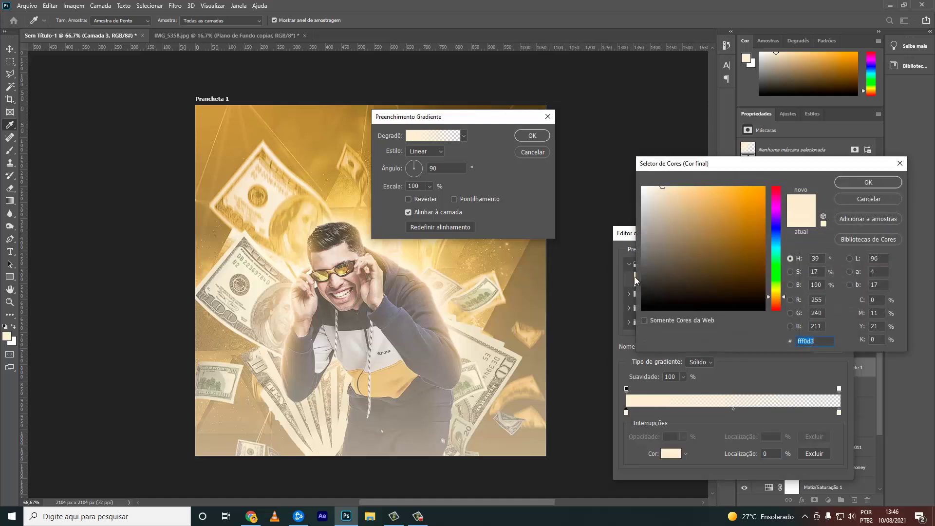
key(Return)
double_click(838, 412)
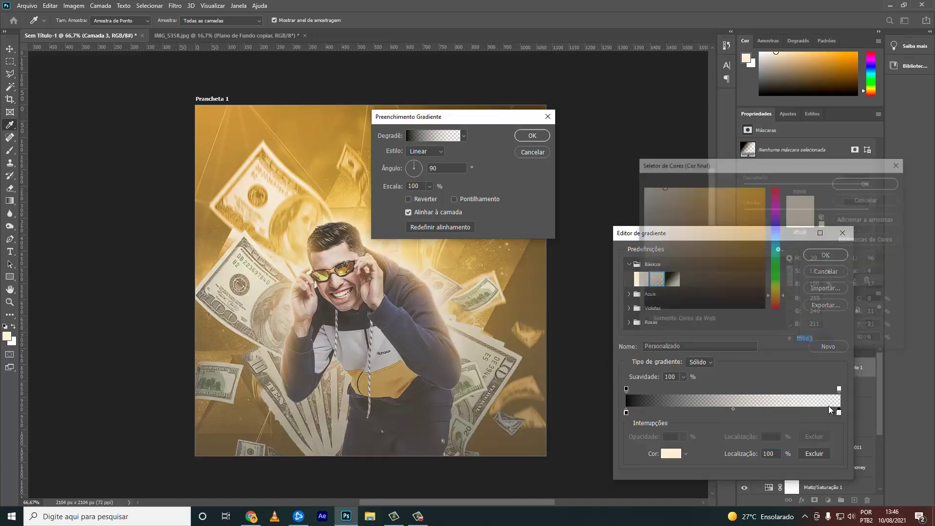
click(609, 358)
key(Return)
key(Return)
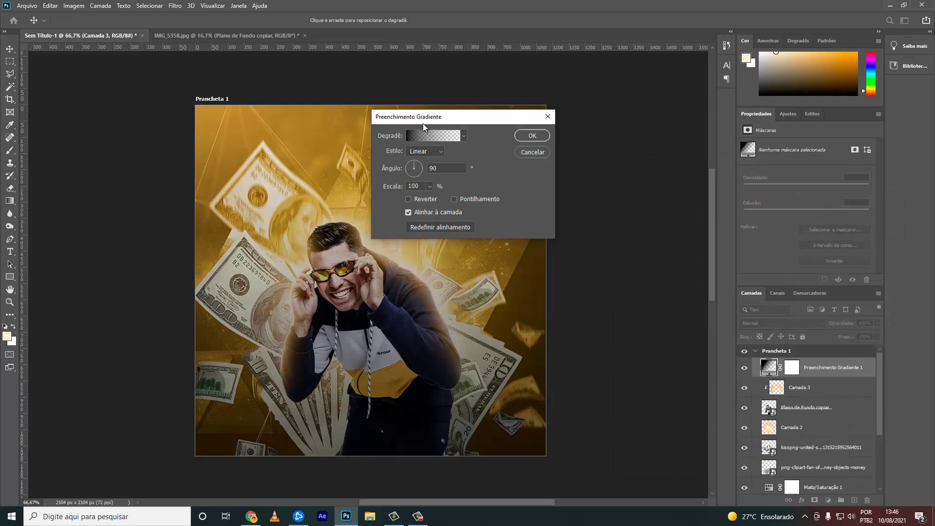
key(Escape)
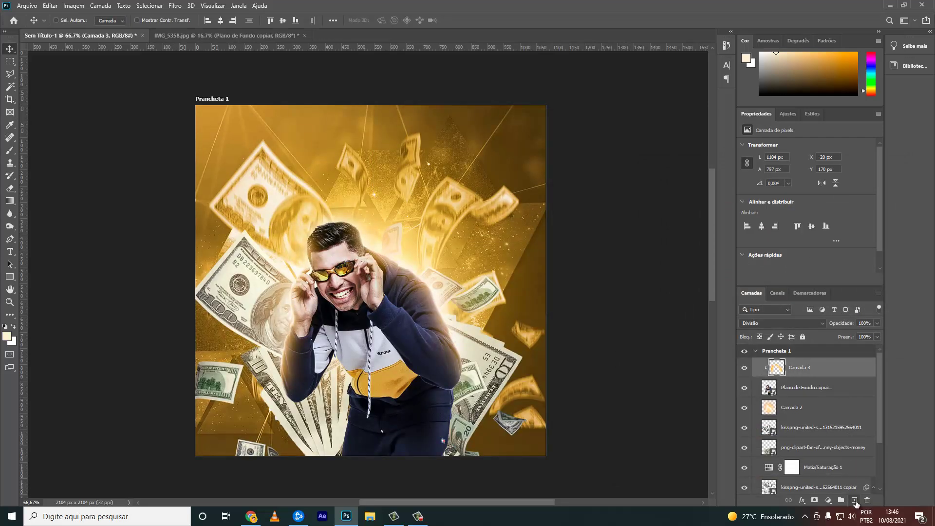
click(854, 500)
- Paint a soft black shadow along the bottom edge with a 700 px brush
key(b)
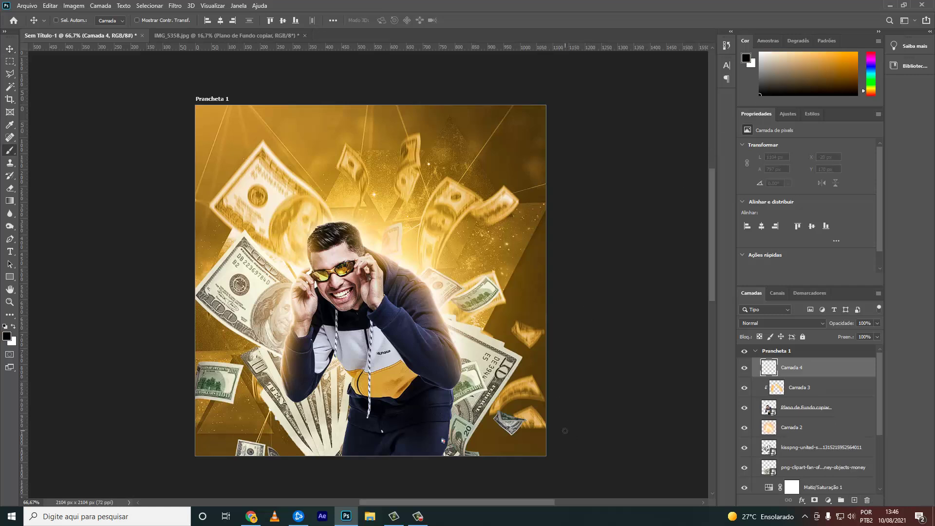
key(bracketright)
key(bracketright)
key(bracketright)
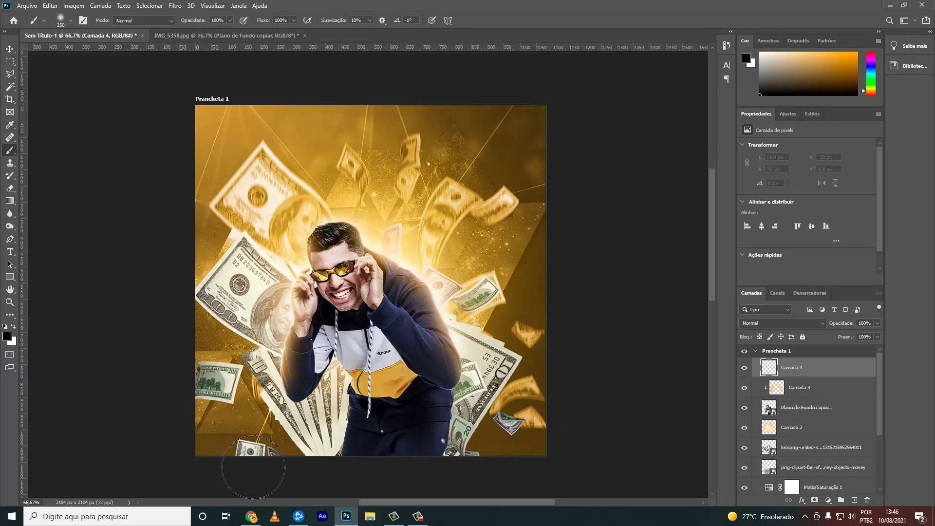
key(bracketright)
key(bracketright)
key(bracketright)
drag(608, 482, 185, 481)
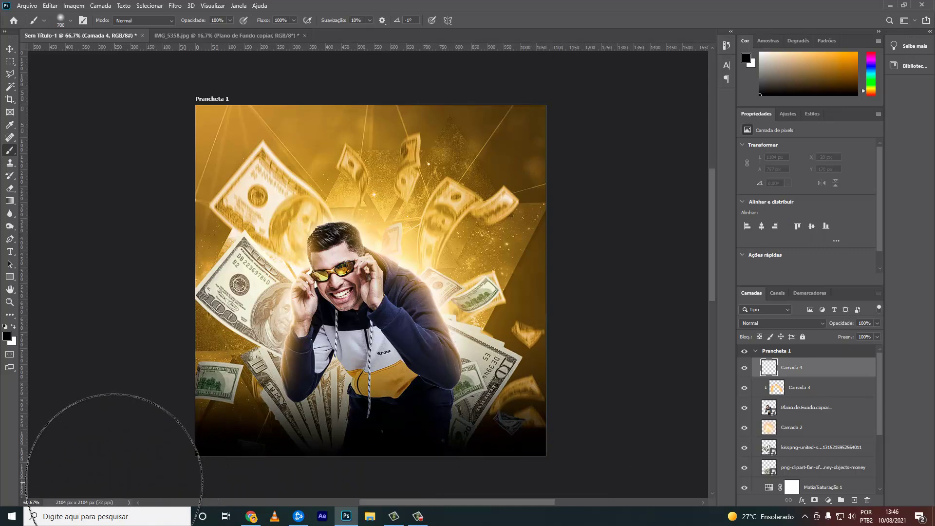
- Shift the singer's photo layer slightly to the left
click(806, 407)
key(v)
drag(445, 340, 432, 340)
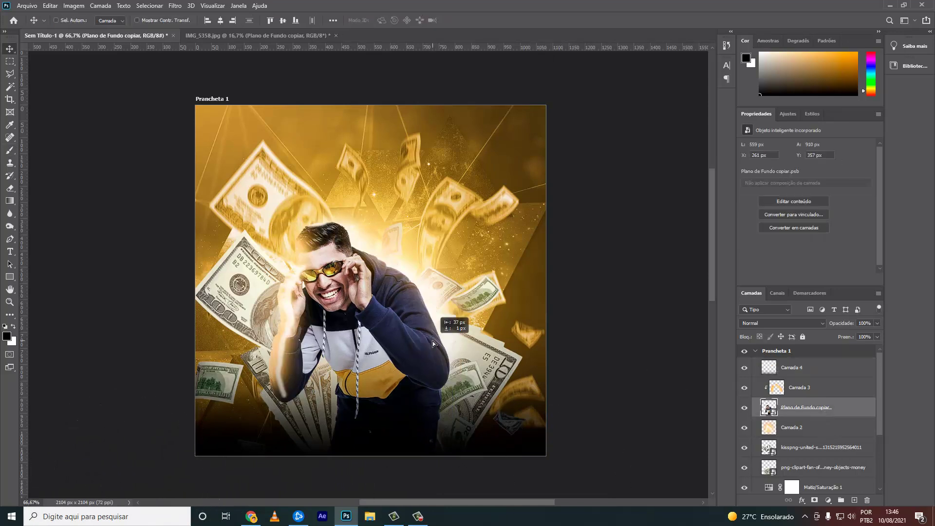
- Group the singer photo, Camada 3 and Camada 2 as 'foto + ambiente'
ctrl+click(810, 390)
ctrl+click(791, 427)
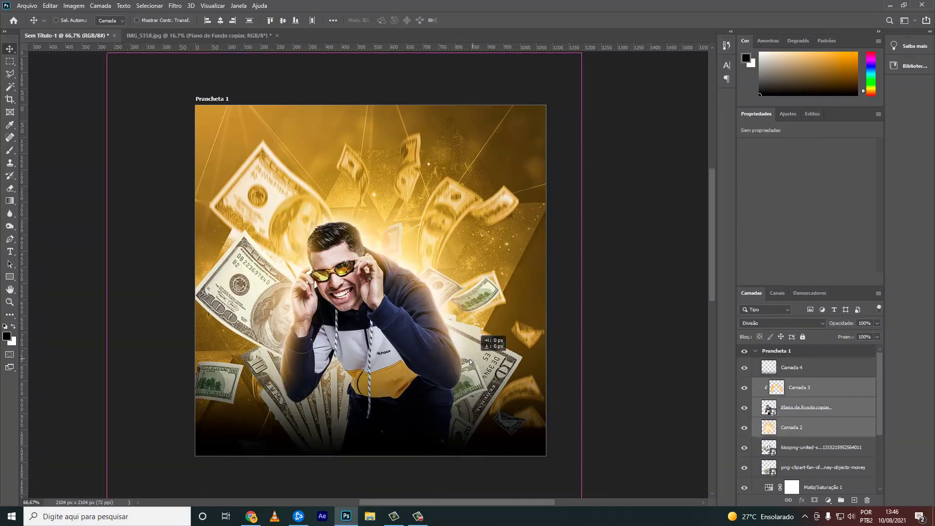
key(ctrl+g)
text(foto + ambiente)
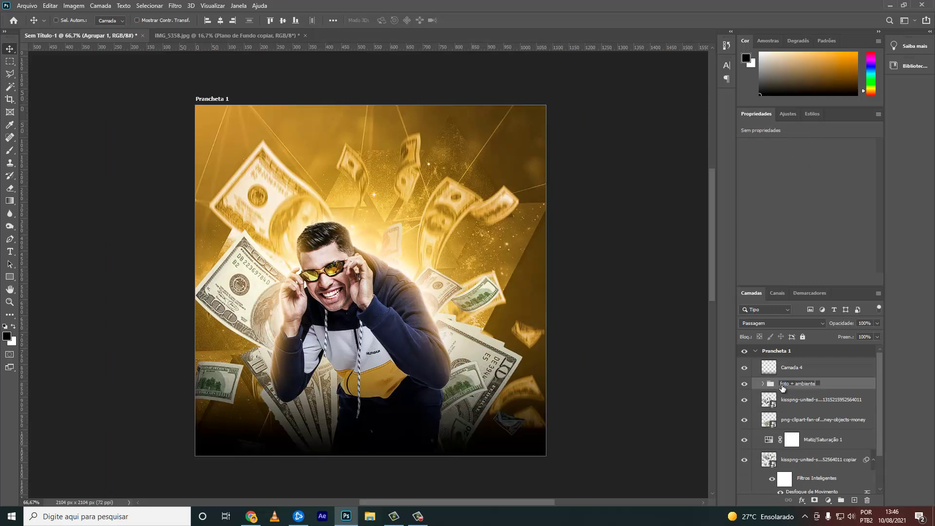
key(Return)
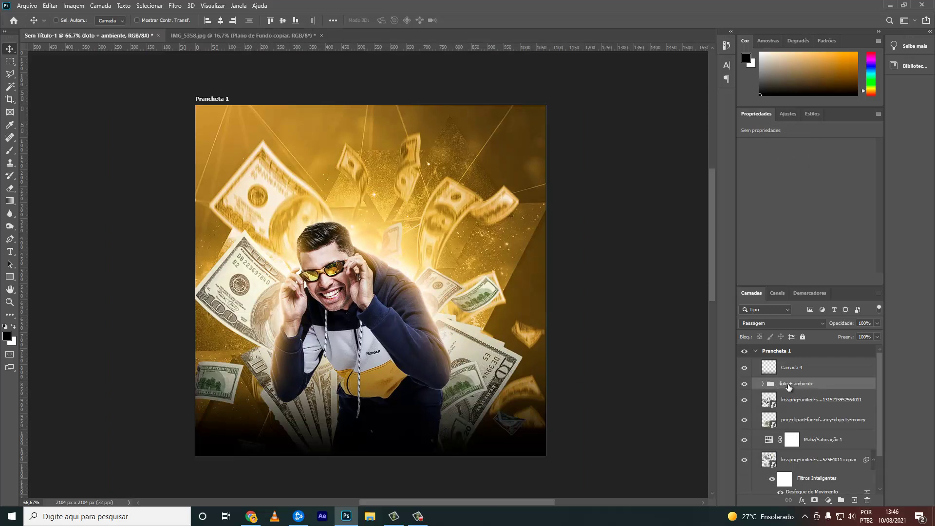
- Group the kisspng and png-clipart money layers as 'fx'
click(827, 400)
ctrl+click(827, 419)
key(ctrl+g)
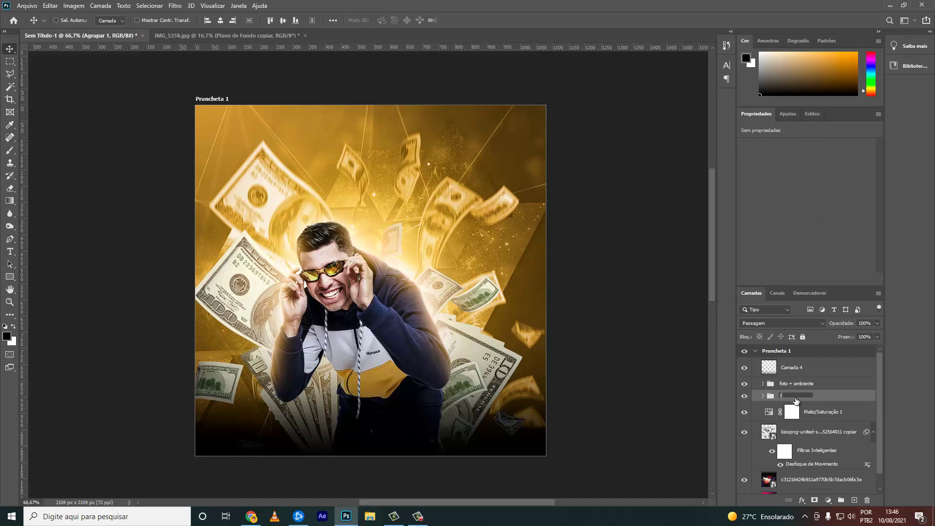
key(Return)
- Group Matiz/Saturação 1 down to Camada 1 as 'bg' and collapse it
click(823, 411)
scroll(823, 412, down, 1)
shift+click(805, 482)
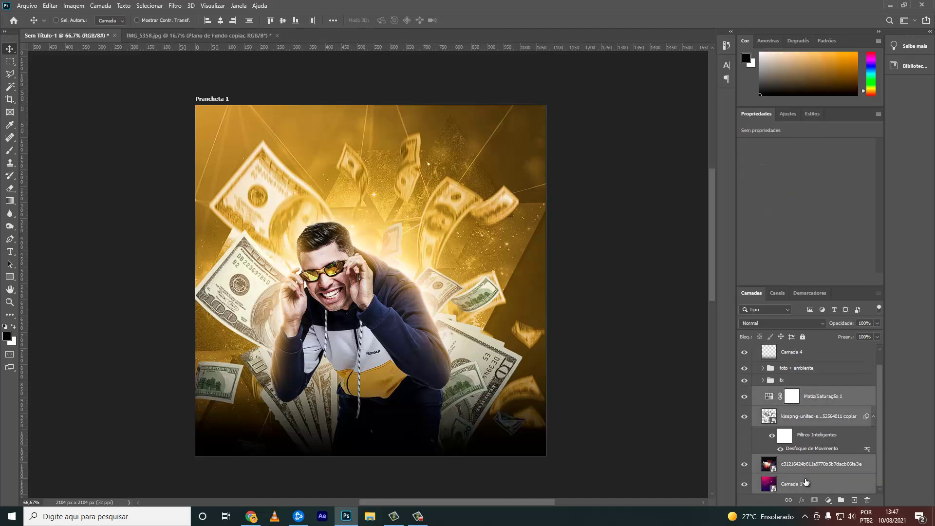
key(ctrl+g)
key(Escape)
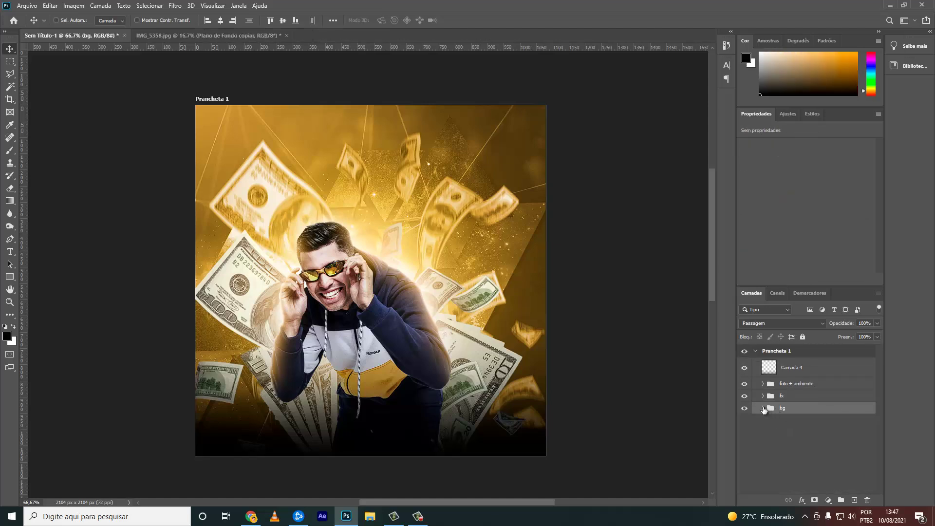
click(763, 408)
click(809, 427)
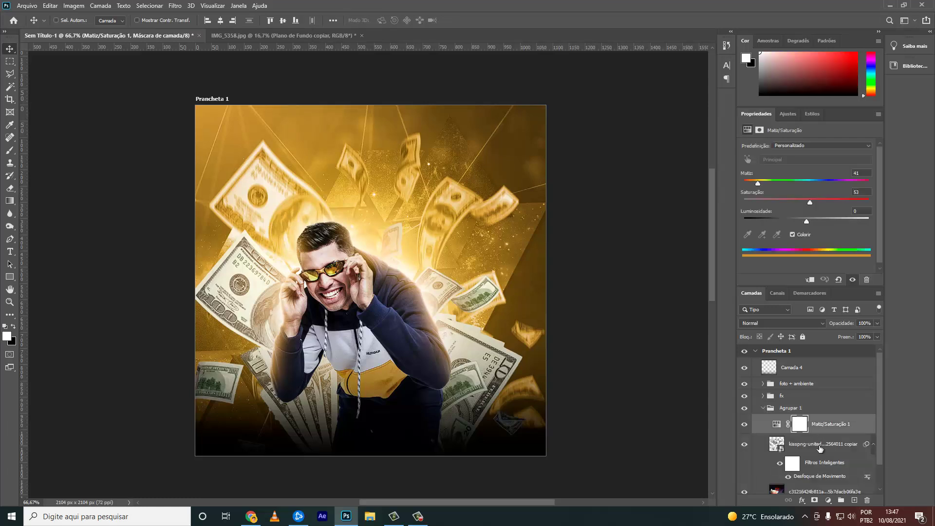
scroll(841, 456, down, 1)
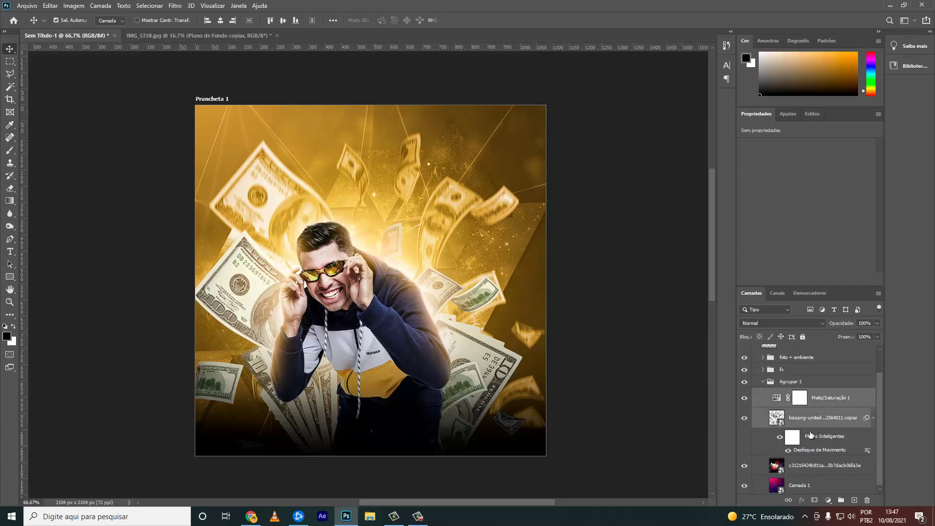
click(808, 416)
click(764, 382)
text(b)
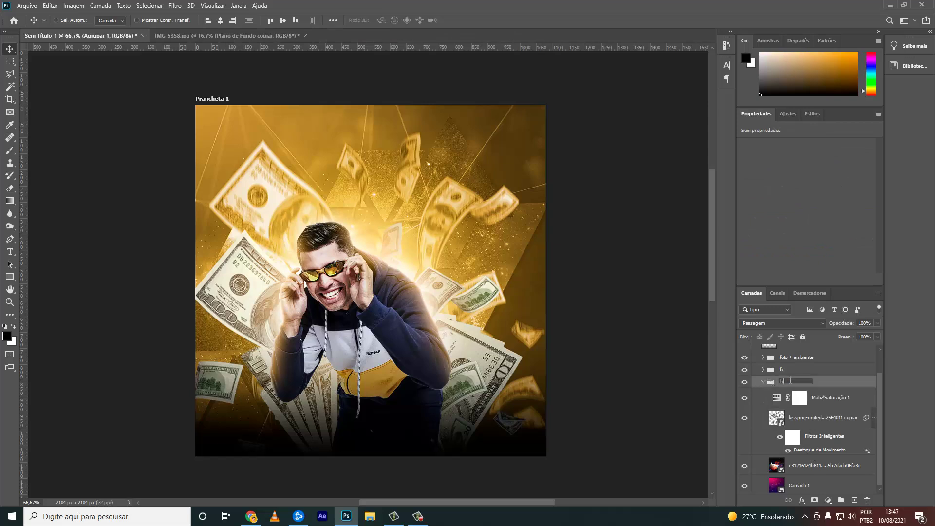
text(g)
key(Return)
click(764, 384)
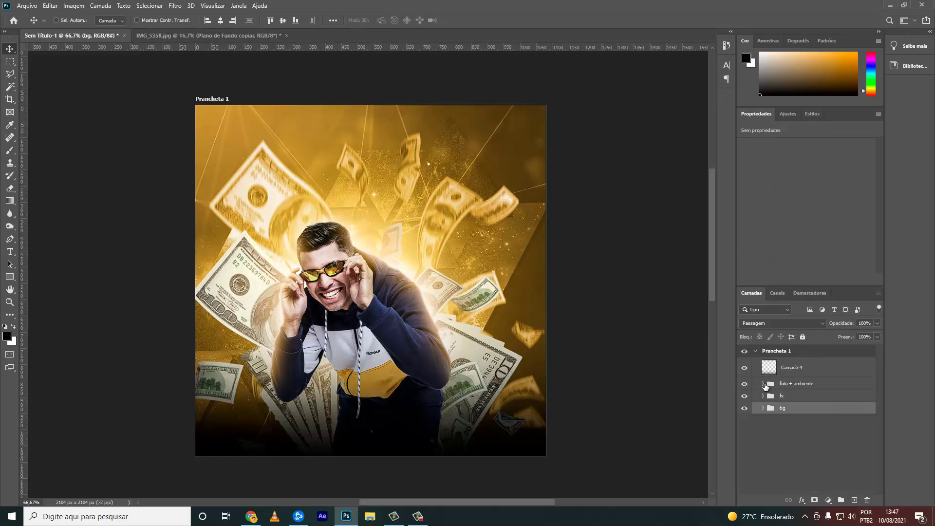
- Expand the foto + ambiente group and select the singer's photo layer
click(786, 384)
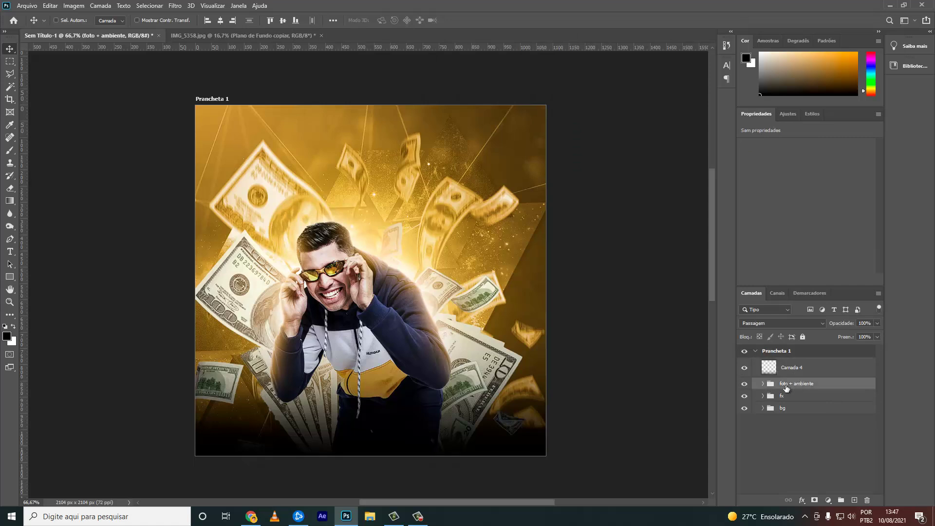
click(763, 384)
click(811, 419)
click(175, 6)
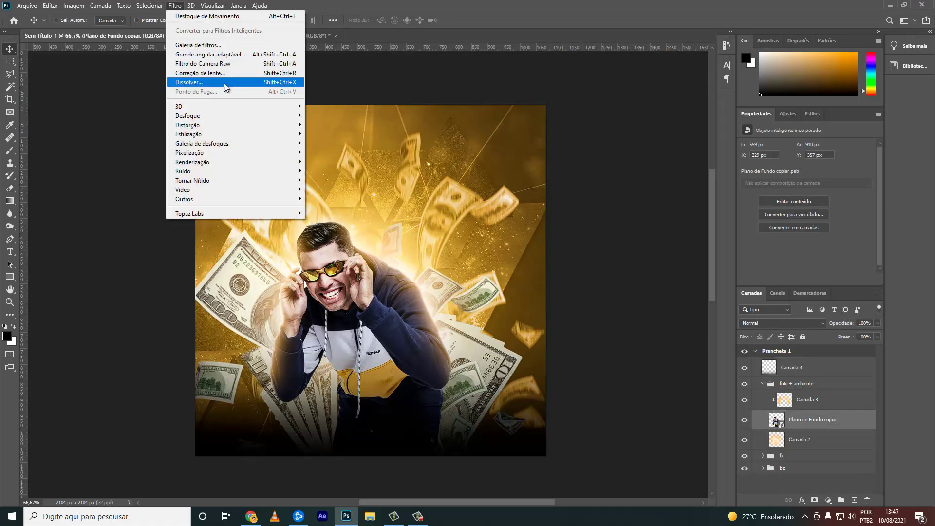
- Grade the singer in Camera Raw: Clarity +47, Shadows +75, Highlights -36, Saturation -8
click(287, 64)
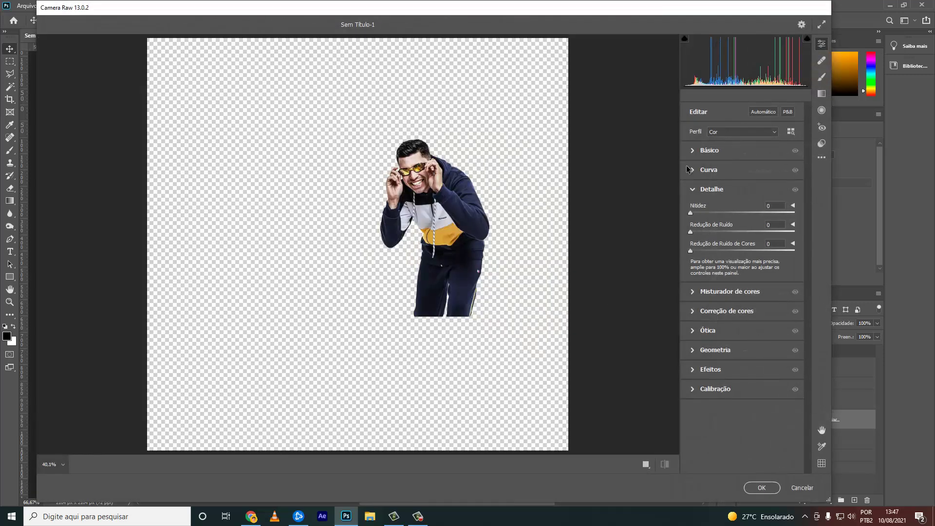
click(697, 151)
drag(749, 338, 767, 340)
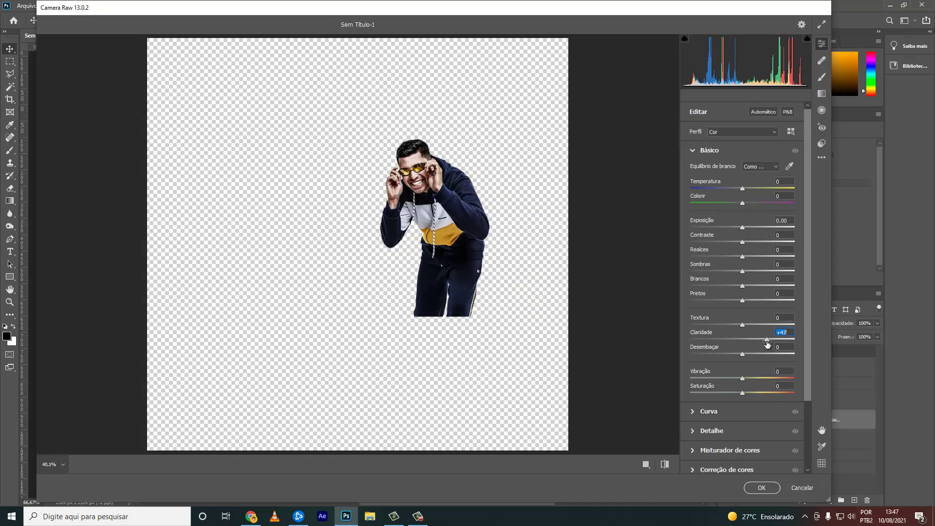
click(691, 431)
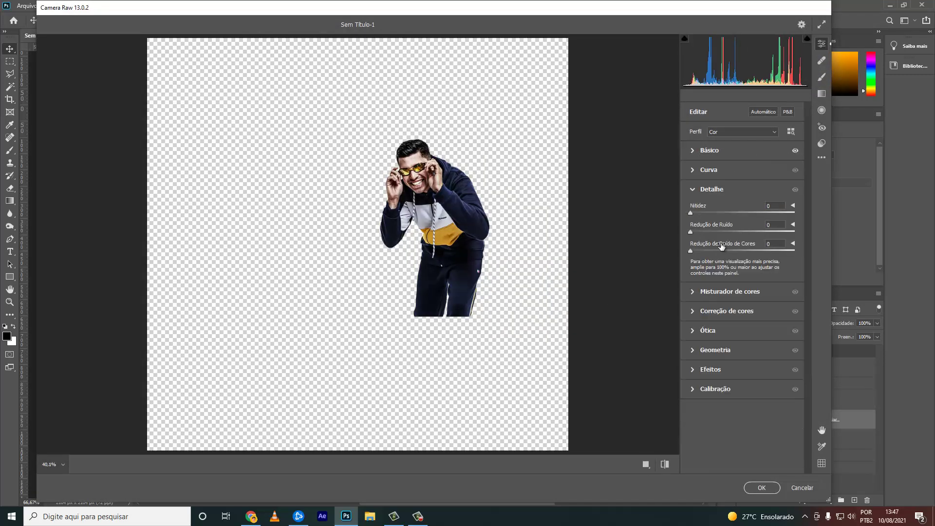
click(693, 151)
click(696, 430)
click(690, 149)
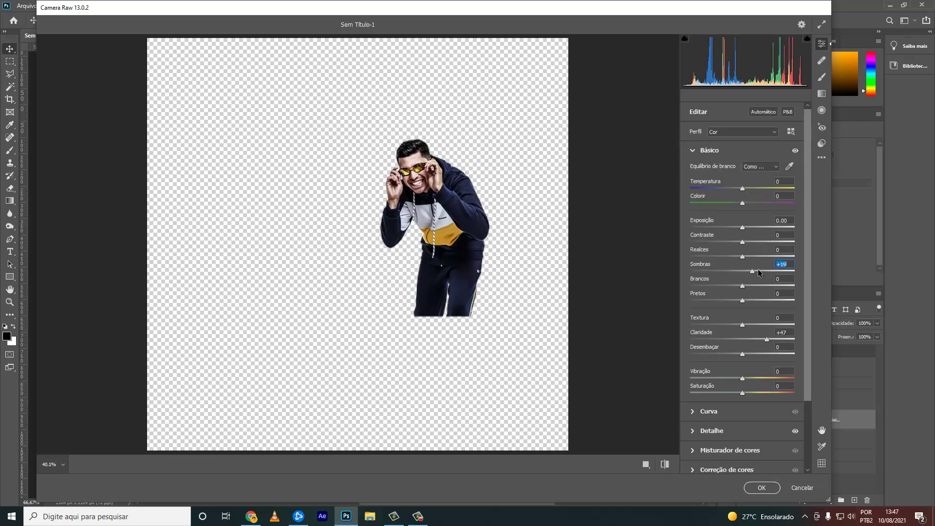
mouse_move(743, 272)
mouse_down()
mouse_move(766, 265)
mouse_move(723, 252)
mouse_up()
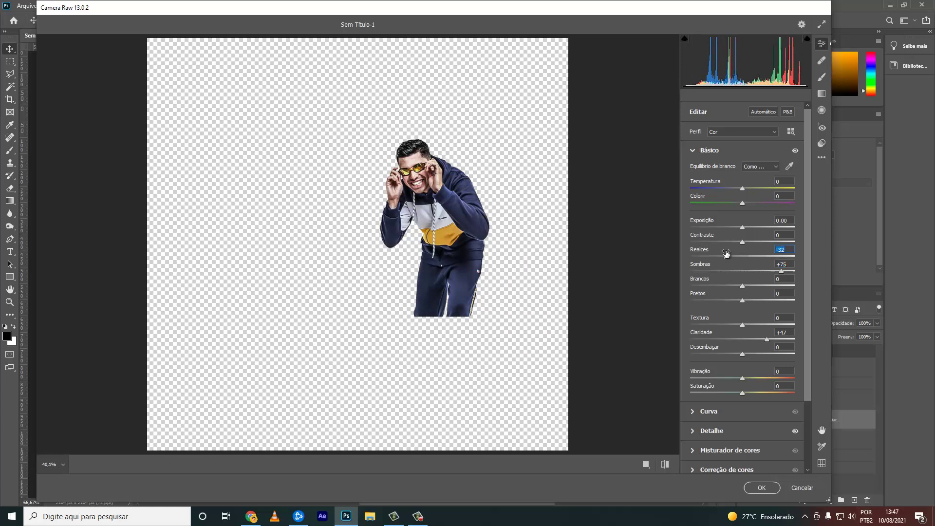
drag(743, 391, 738, 391)
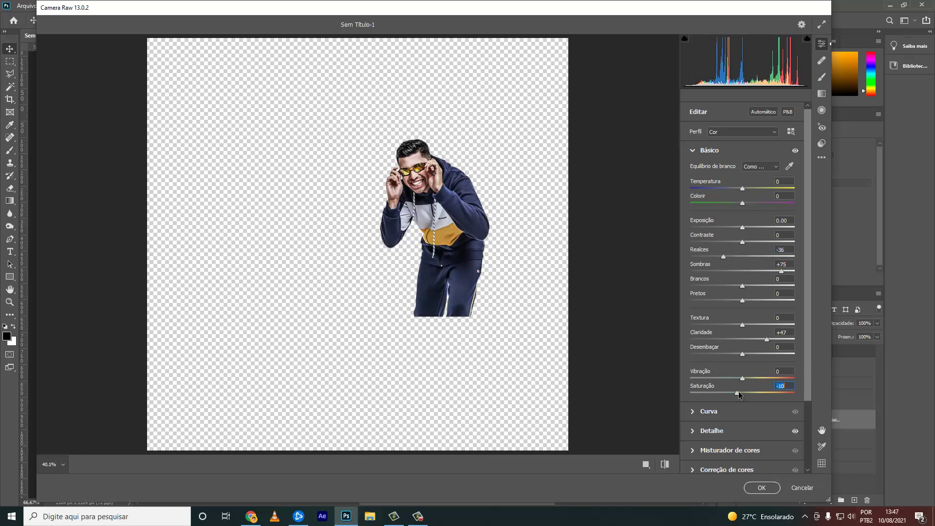
click(760, 487)
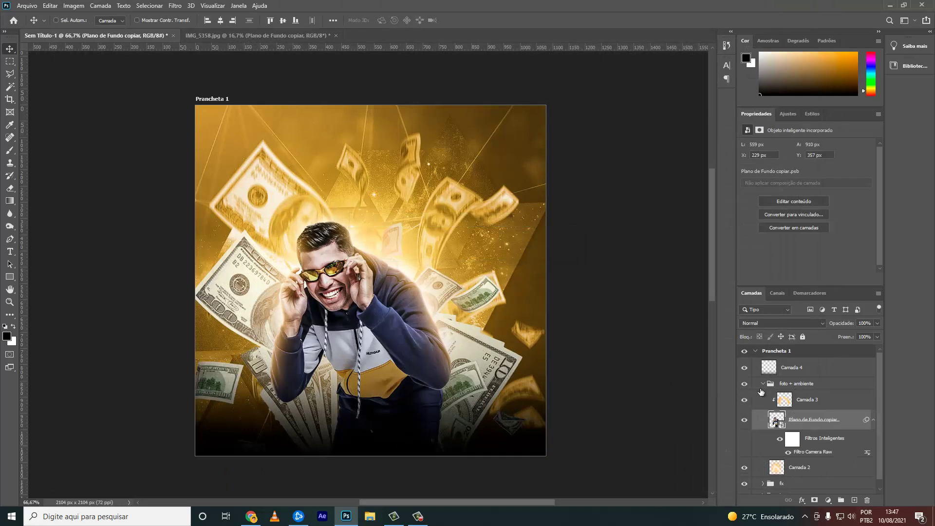
- Nudge the singer about 20 px right and collapse the photo group
click(761, 390)
drag(455, 349, 465, 349)
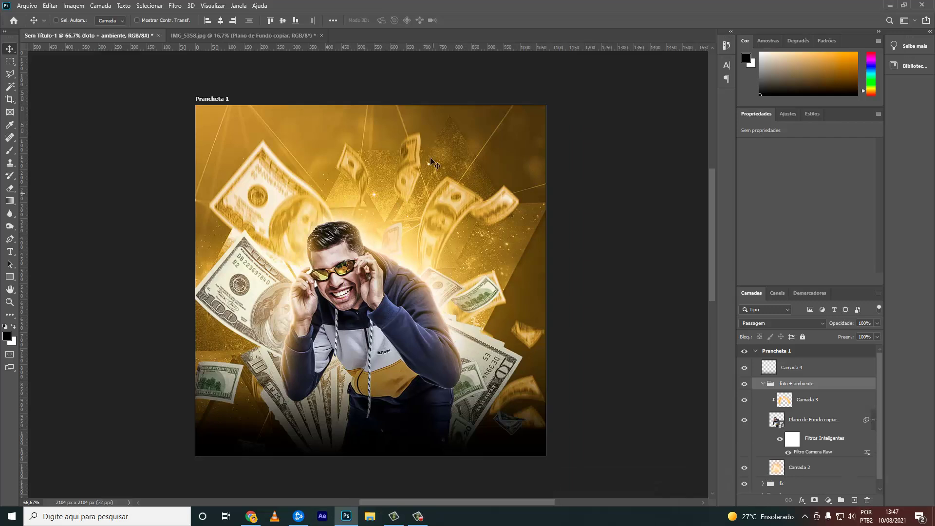
click(762, 384)
- Add a Color Balance layer above Camada 4 with midtones Red +29, Yellow -25
click(795, 375)
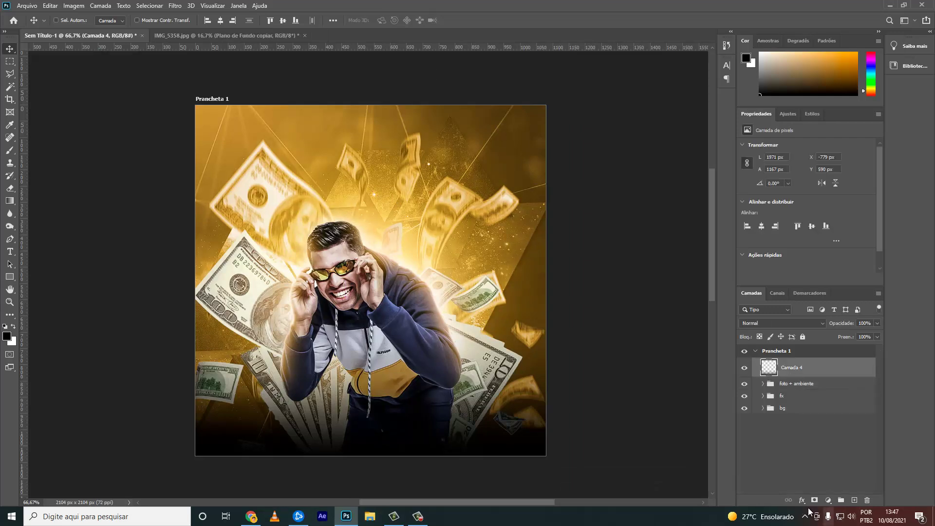
click(828, 500)
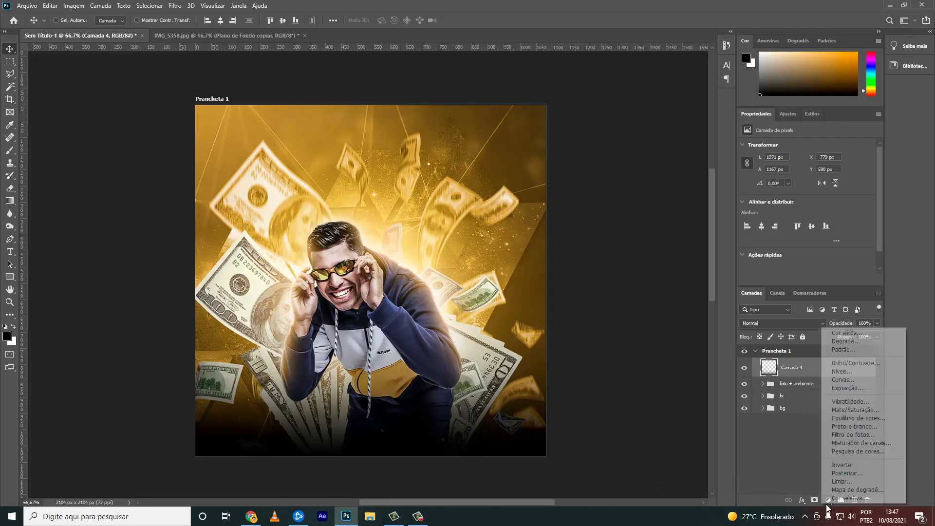
click(857, 417)
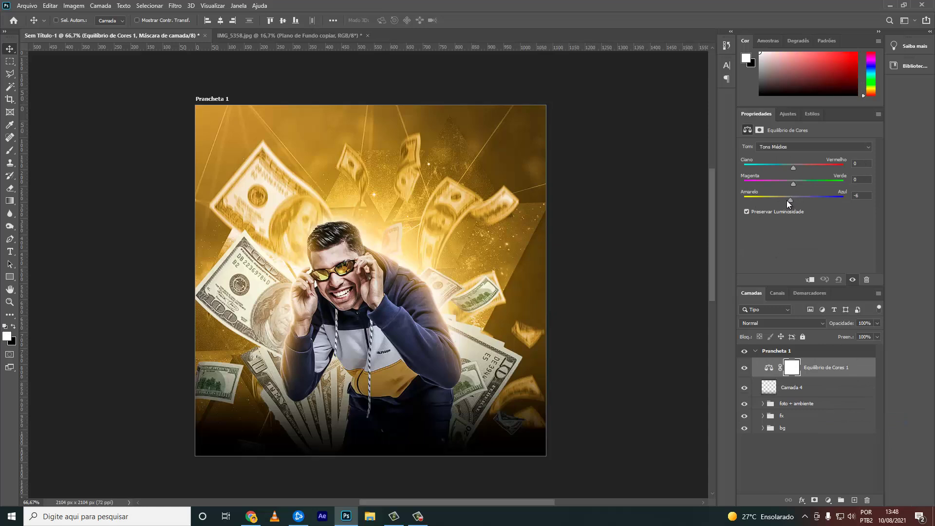
drag(787, 201, 781, 201)
drag(795, 168, 808, 169)
- Search Google Images in Chrome for 'particle dust'
click(252, 516)
key(ctrl+shift+Tab)
key(ctrl+shift+Tab)
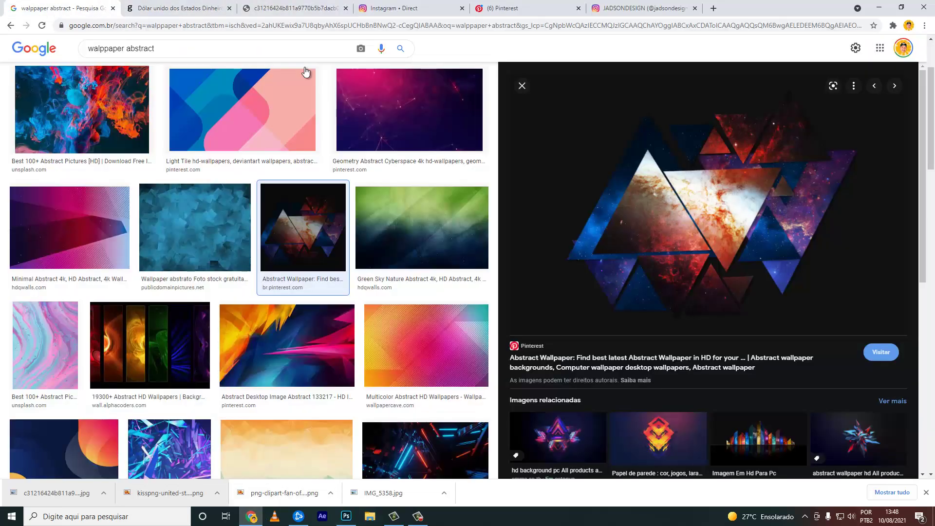
triple_click(309, 54)
text(partic)
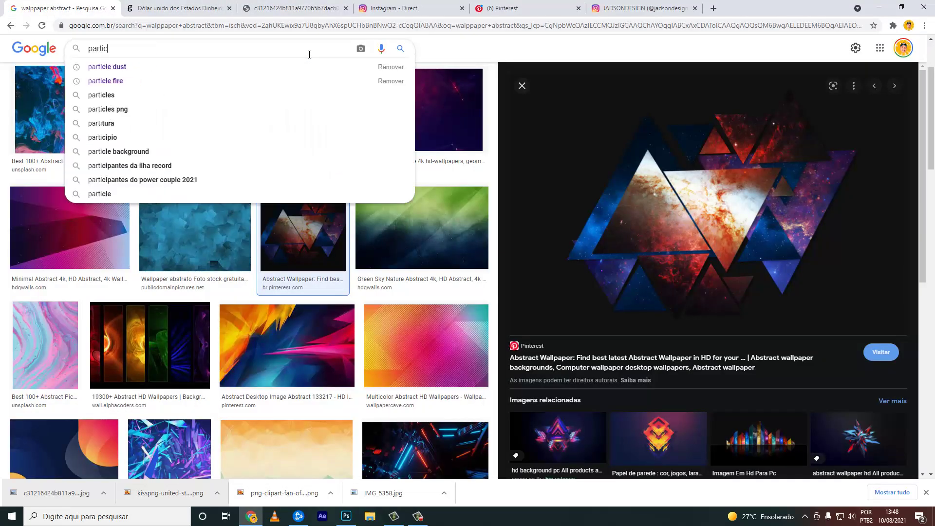
text(le dust)
key(Return)
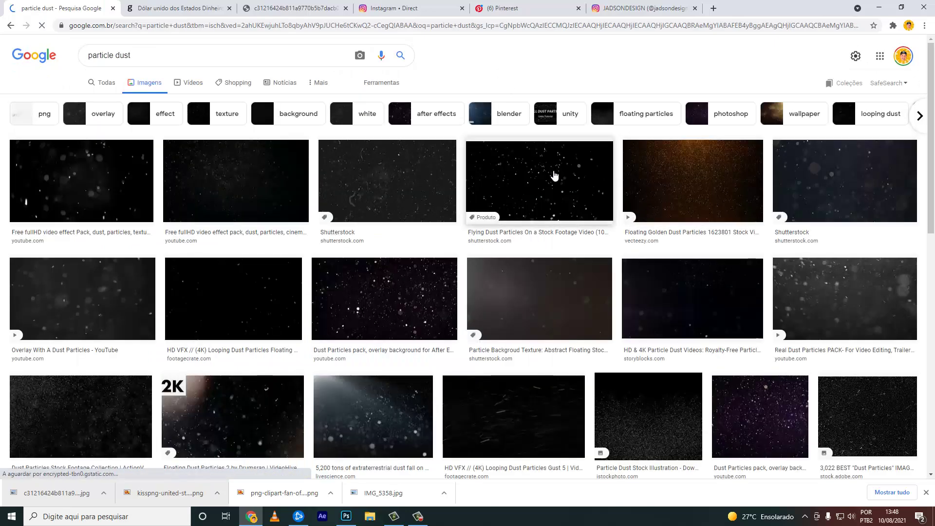
- Copy the Flying Dust Particles image and paste it into Photoshop as Camada 5
click(552, 177)
right_click(694, 192)
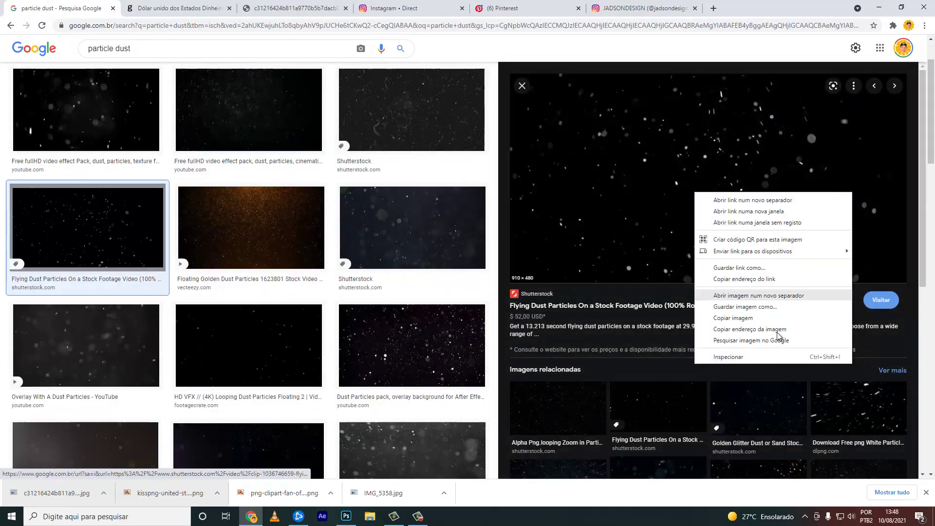
click(733, 317)
key(alt+Tab)
key(ctrl+v)
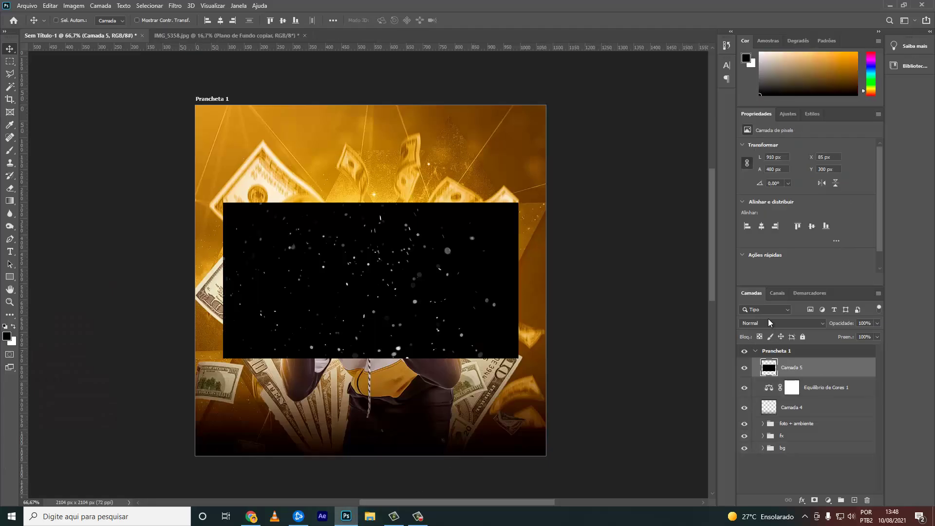
- Set the Camada 5 dust layer to Divisão blend mode, move it lower and enlarge it
click(769, 323)
click(760, 349)
mouse_move(509, 297)
mouse_down()
mouse_move(496, 386)
mouse_move(612, 372)
mouse_up()
key(ctrl+t)
key(Return)
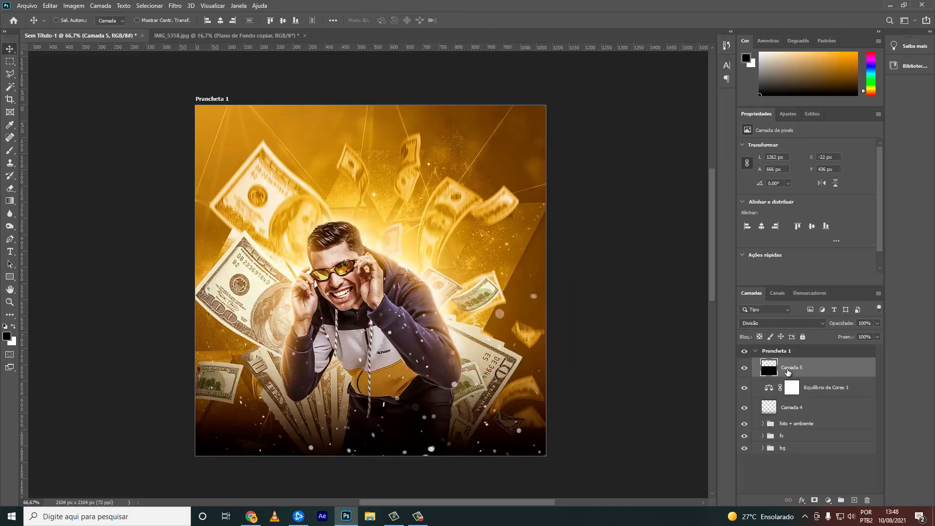
- Move Camada 5 below Camada 4 and mask the dust off the singer's face
drag(787, 372, 786, 418)
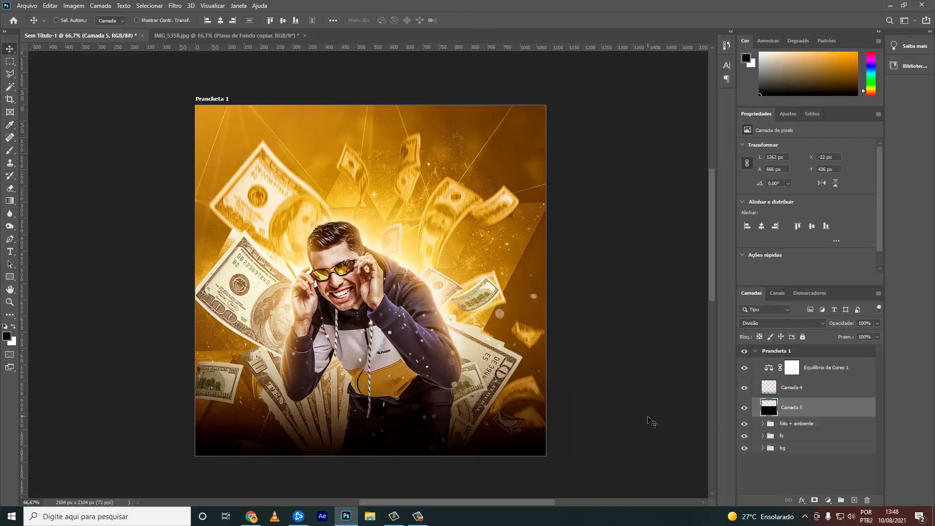
click(813, 500)
key(e)
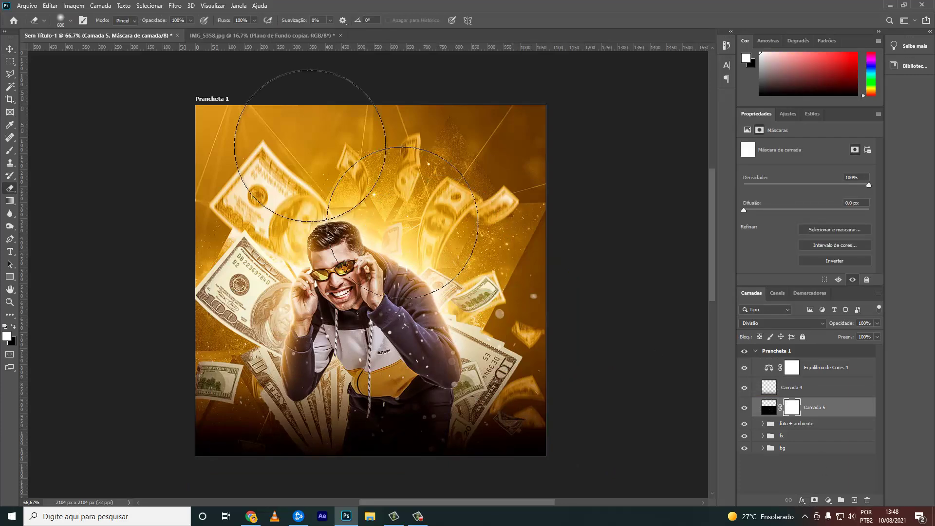
click(797, 414)
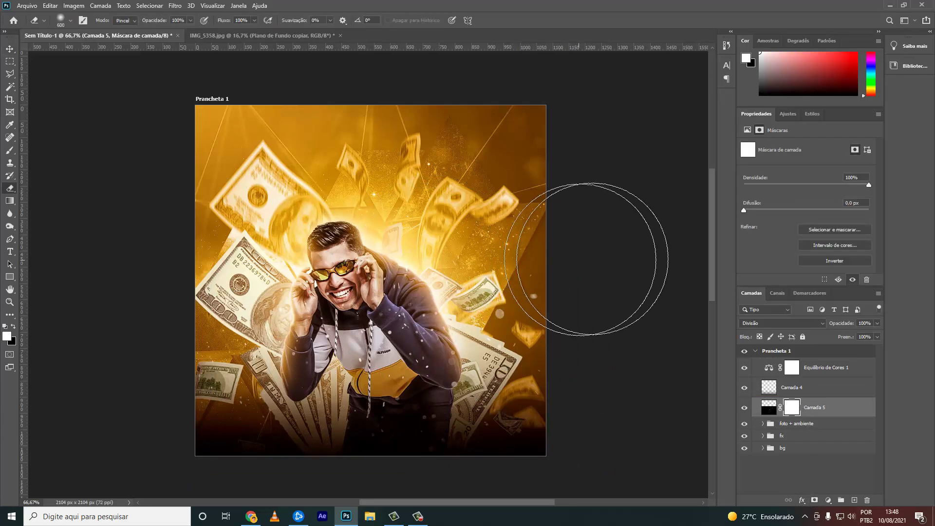
drag(365, 209, 358, 378)
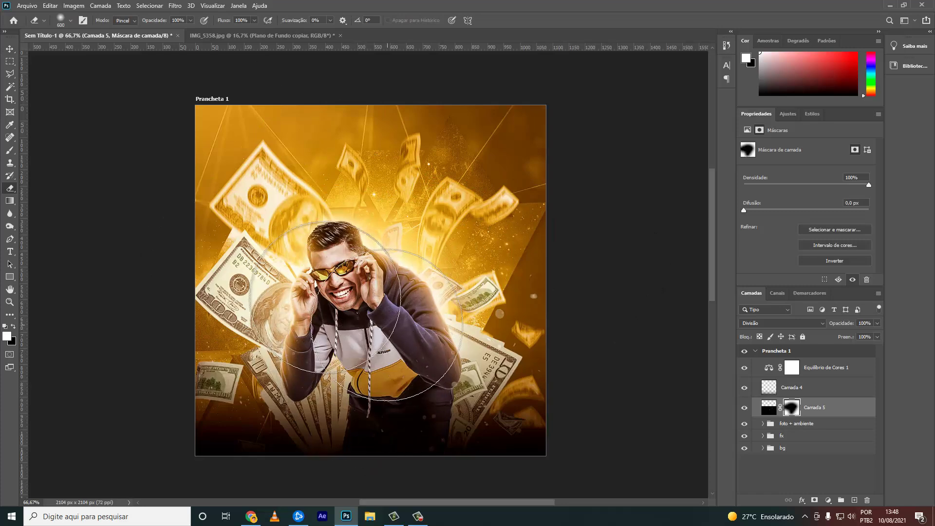
- Duplicate the dust into Camada 5 copiar and mask the copy
key(v)
drag(449, 365, 449, 364)
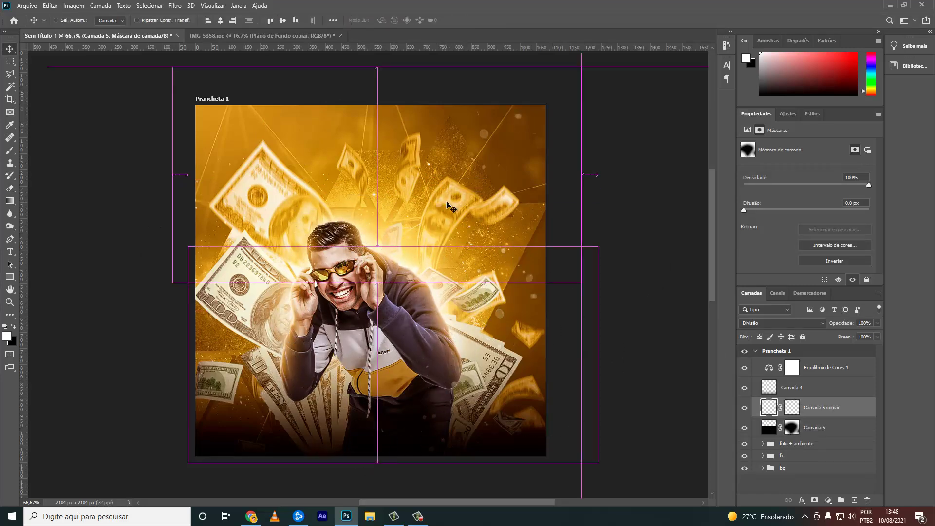
key(e)
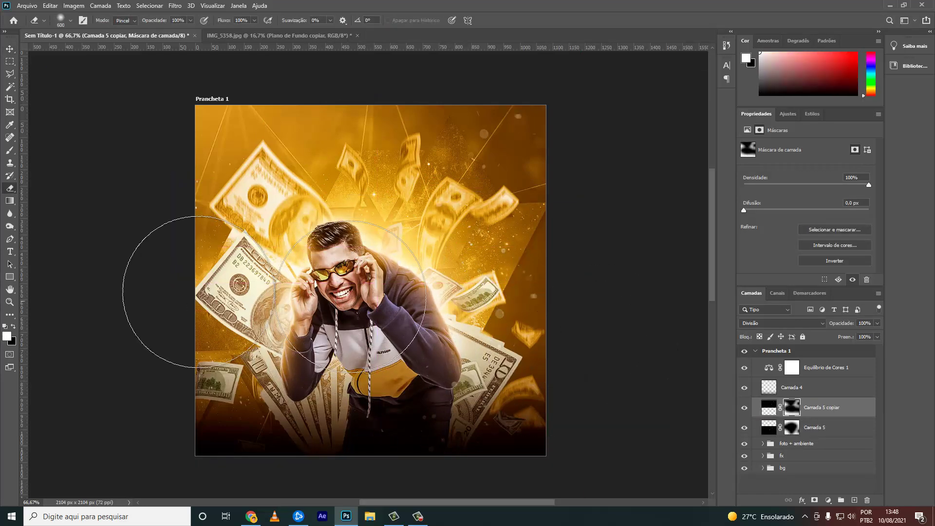
key(v)
click(754, 370)
- Add a 2Strip.look Color Lookup layer and lower its opacity to 34%
key(x)
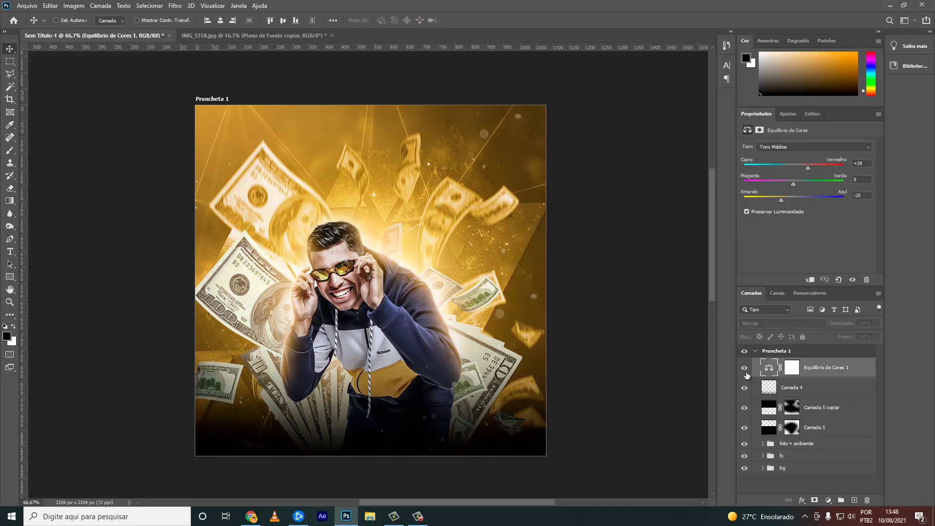
click(828, 500)
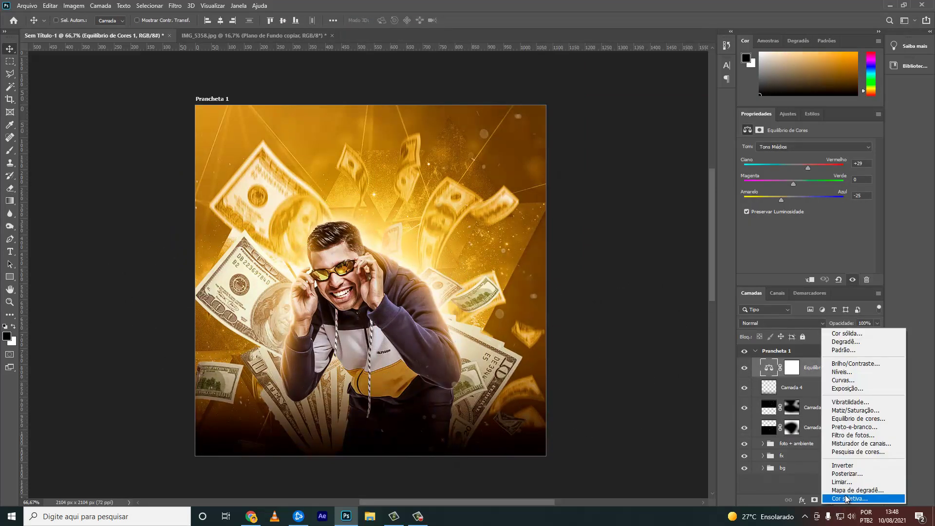
click(857, 451)
click(837, 147)
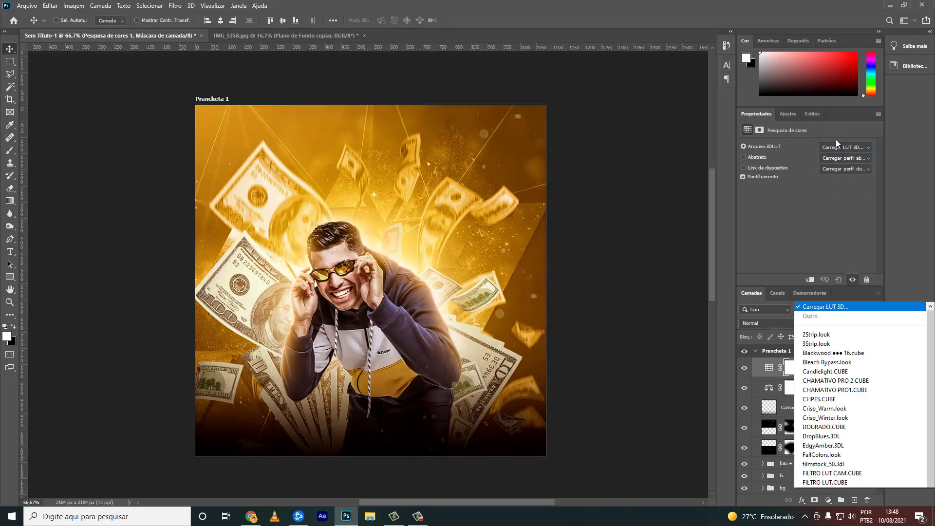
click(826, 40)
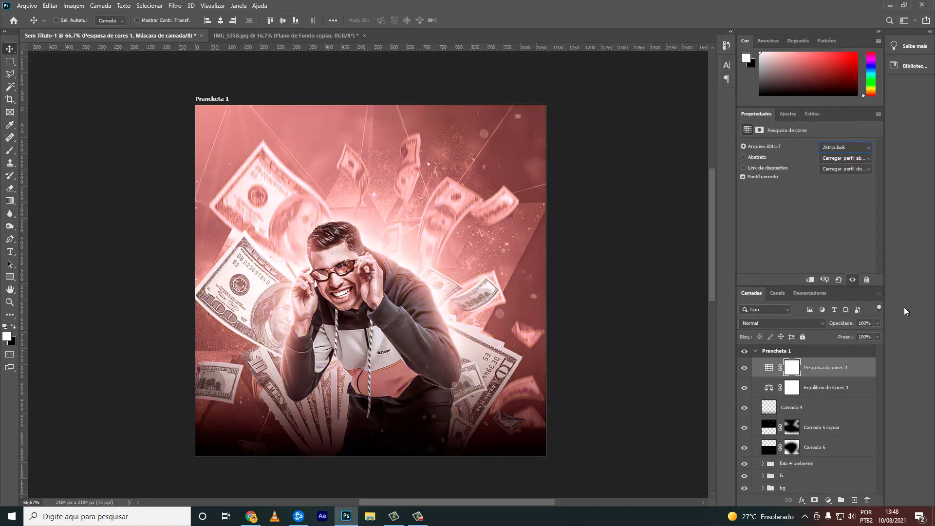
drag(840, 332, 845, 331)
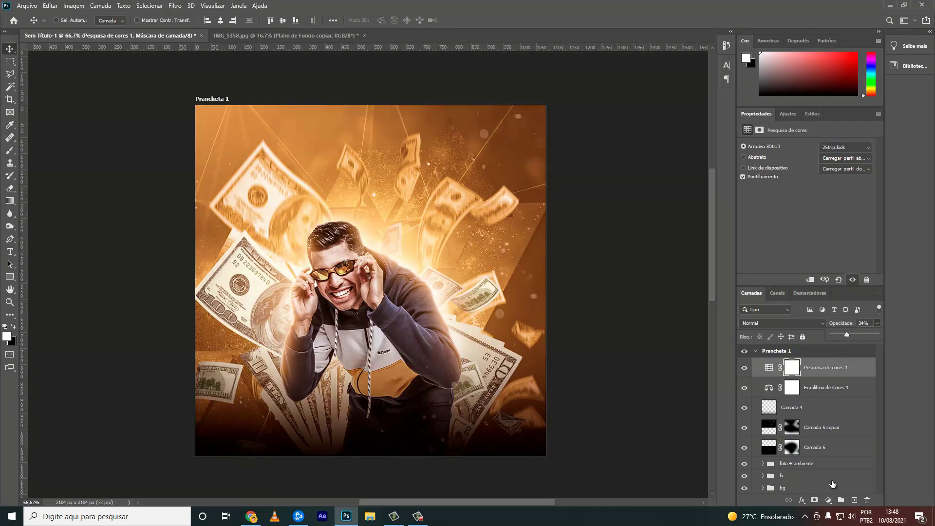
- Add a Brightness/Contrast layer with Contrast 26, toggling it to compare before leaving it on
click(828, 500)
click(868, 361)
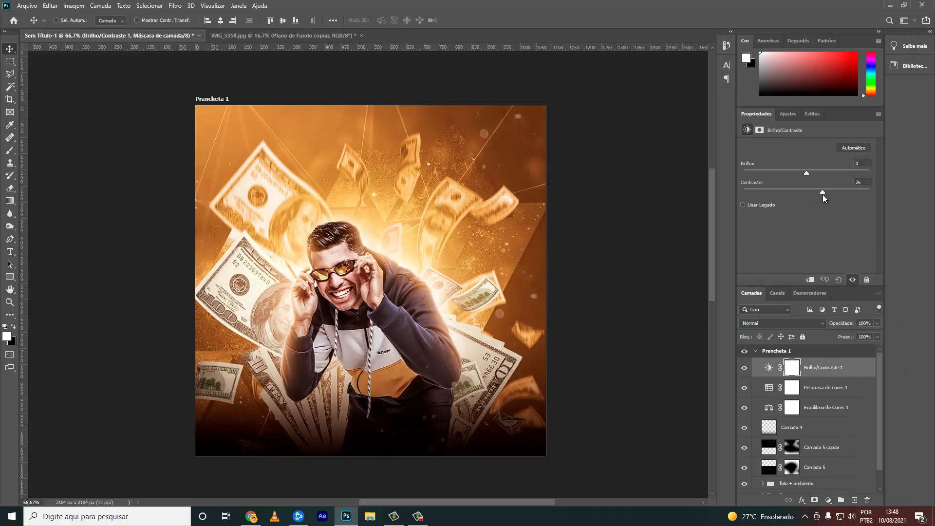
click(744, 369)
click(744, 368)
click(744, 369)
click(745, 368)
click(746, 369)
click(745, 369)
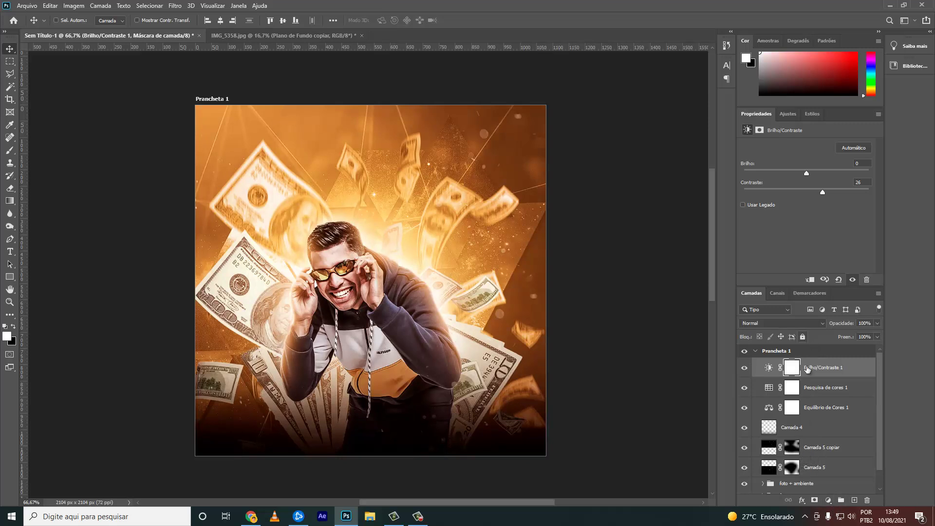
- Add a blue Solid Color fill layer in Difference mode at near-zero opacity
click(827, 500)
click(850, 332)
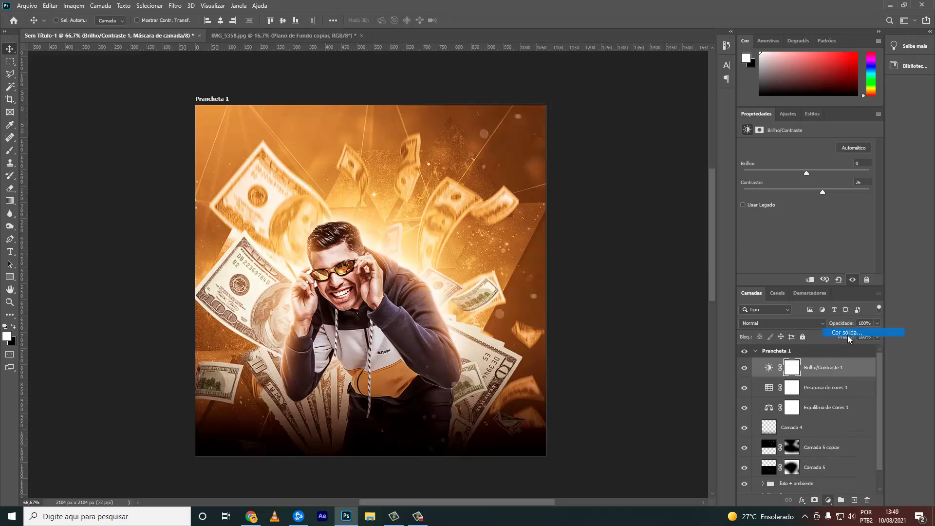
click(781, 228)
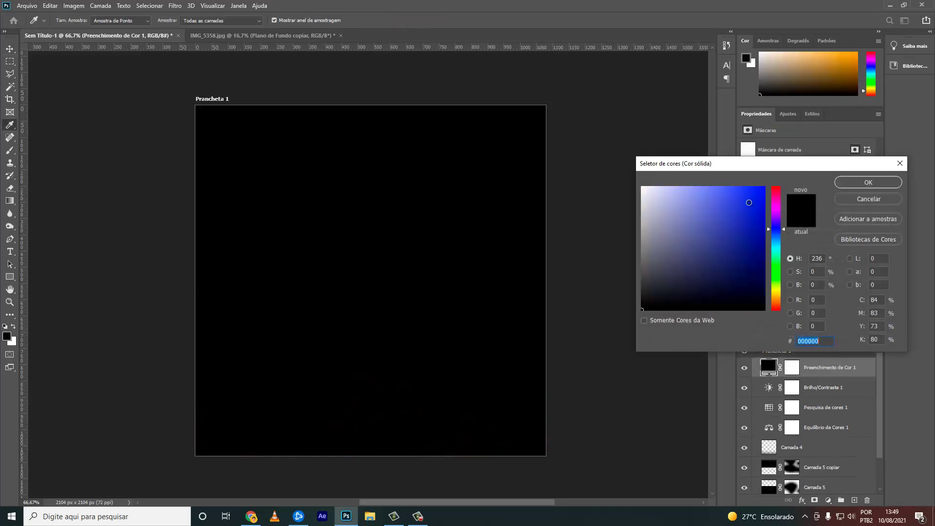
click(764, 187)
click(868, 182)
click(779, 322)
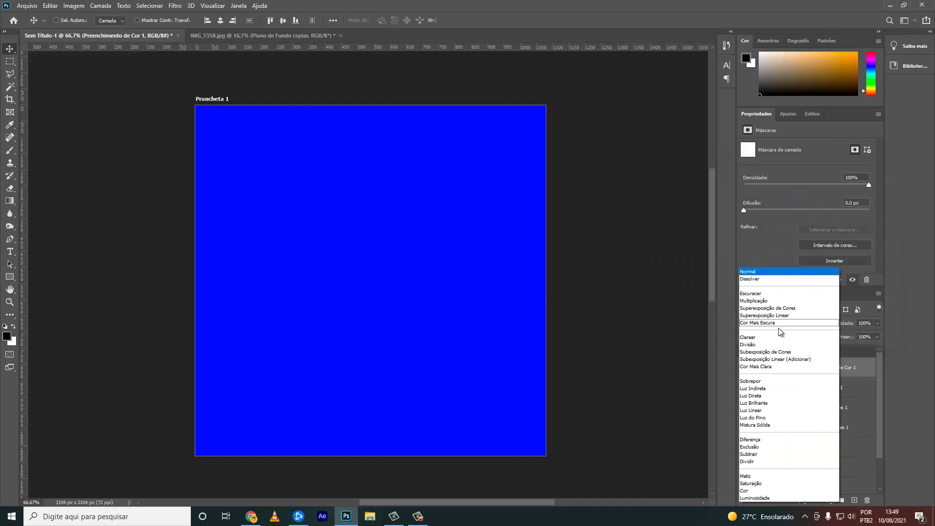
click(757, 439)
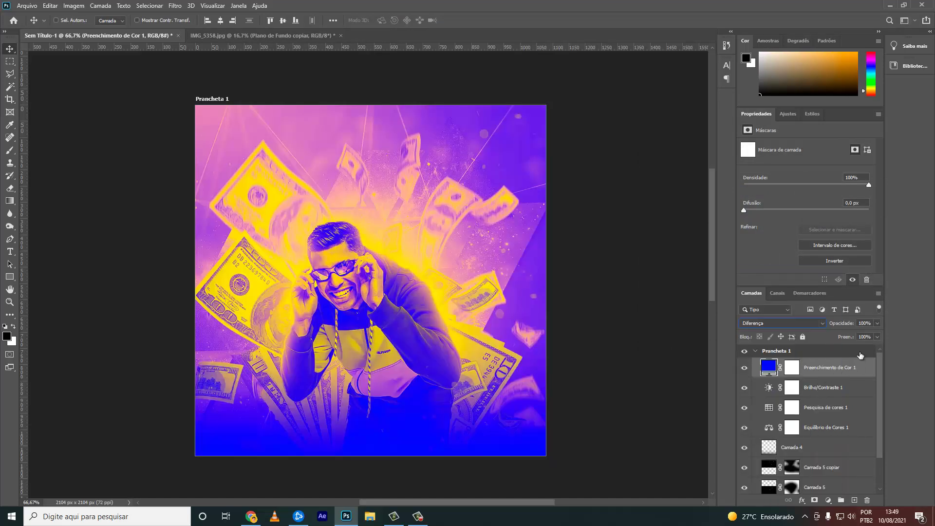
drag(875, 326, 831, 334)
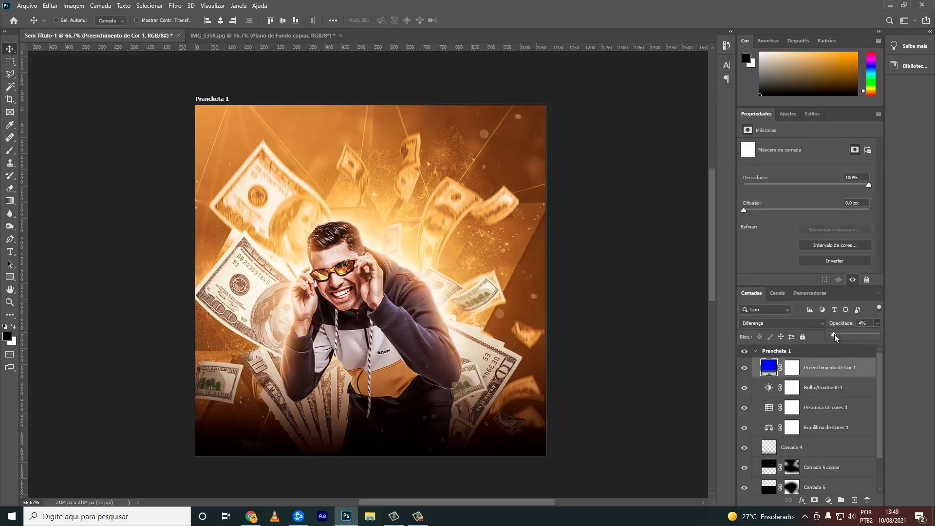
- Group the blue fill with the colour adjustment layers into a group named FILTRO
key(alt+bracketleft)
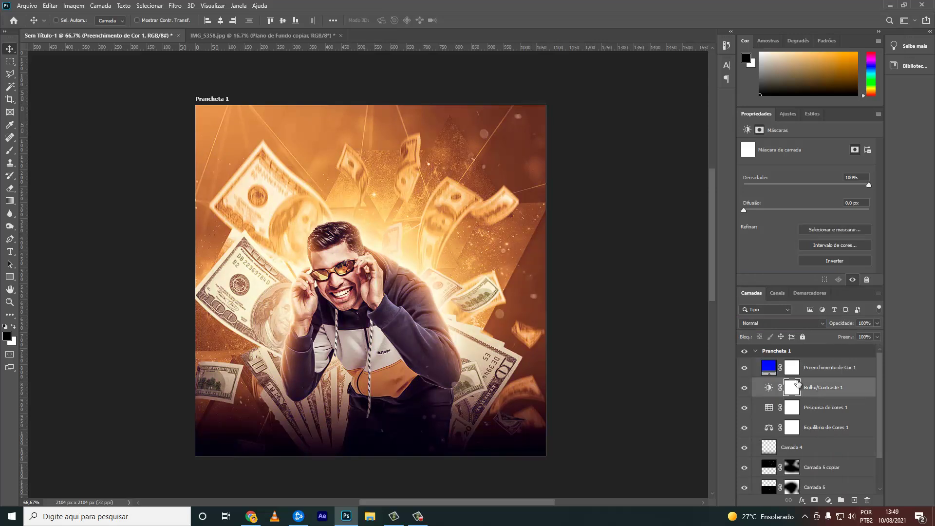
key(alt+bracketleft)
key(alt+bracketleft)
shift+click(810, 370)
key(ctrl+g)
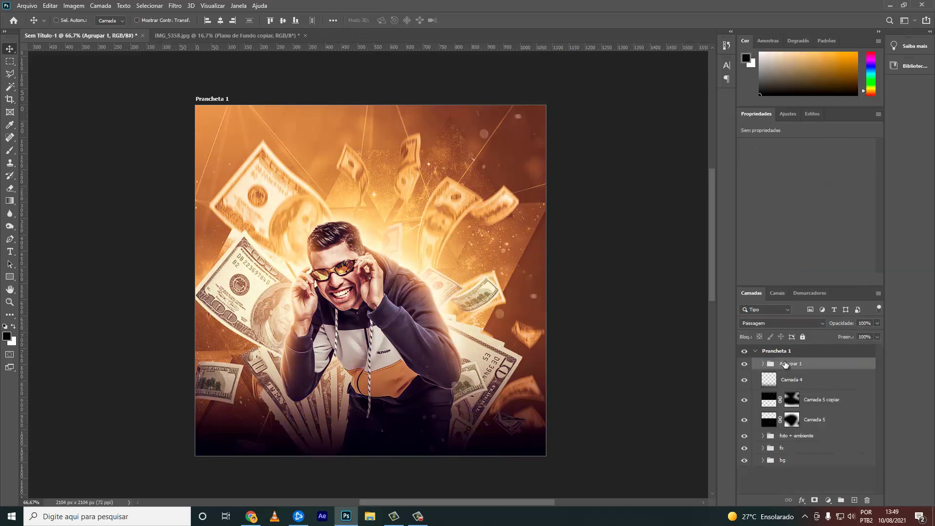
text(FILTRO)
key(Return)
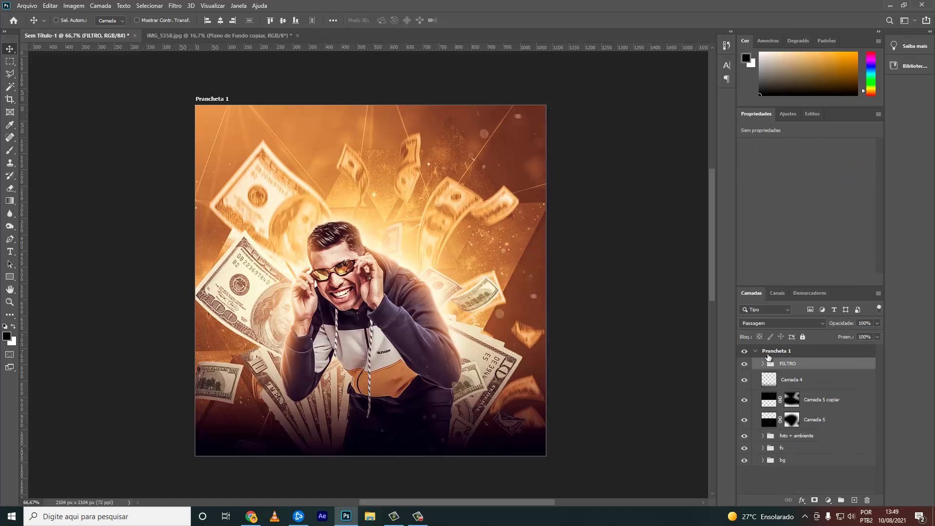
click(743, 363)
- Add a text layer reading MEGA above the man's head
key(t)
click(351, 185)
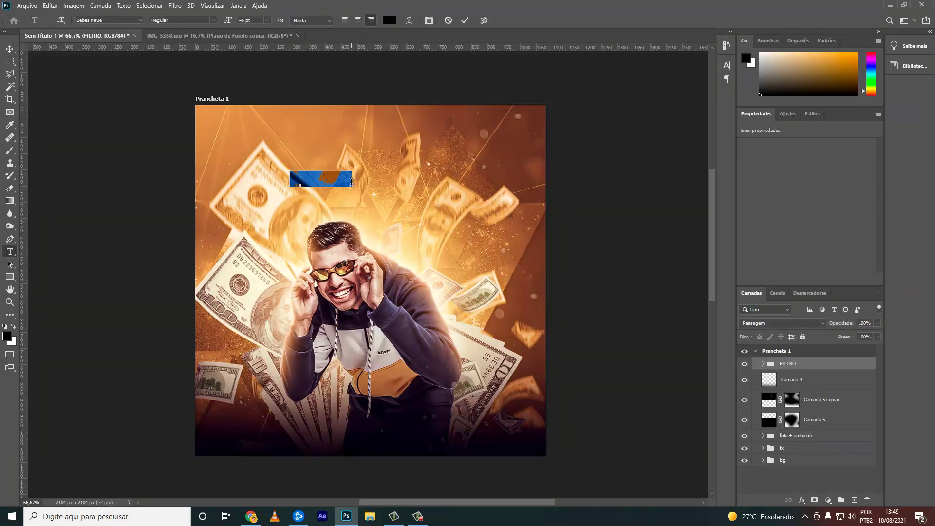
text(MEGA)
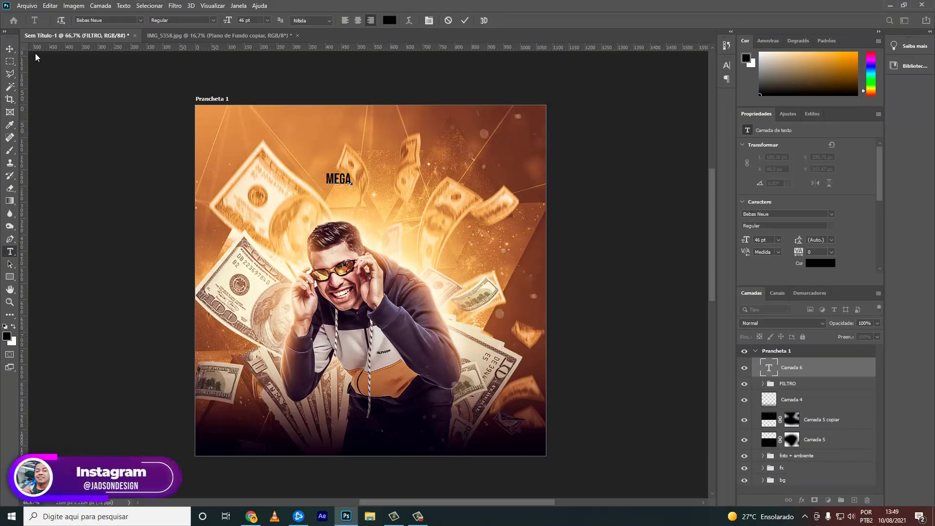
click(251, 516)
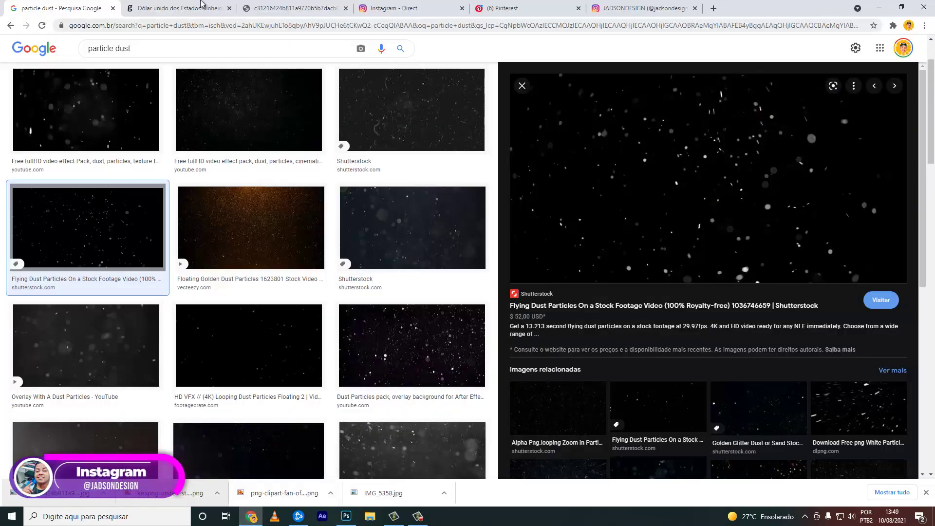
- On dafont.com, preview the Top fonts with the custom text 'Mega Sena'
click(176, 8)
click(194, 27)
text(da)
key(Return)
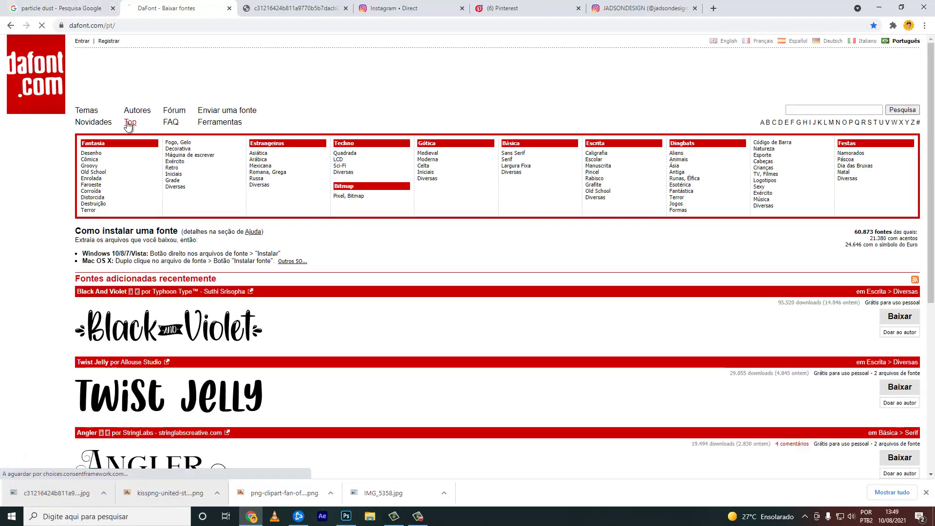
click(130, 121)
click(127, 178)
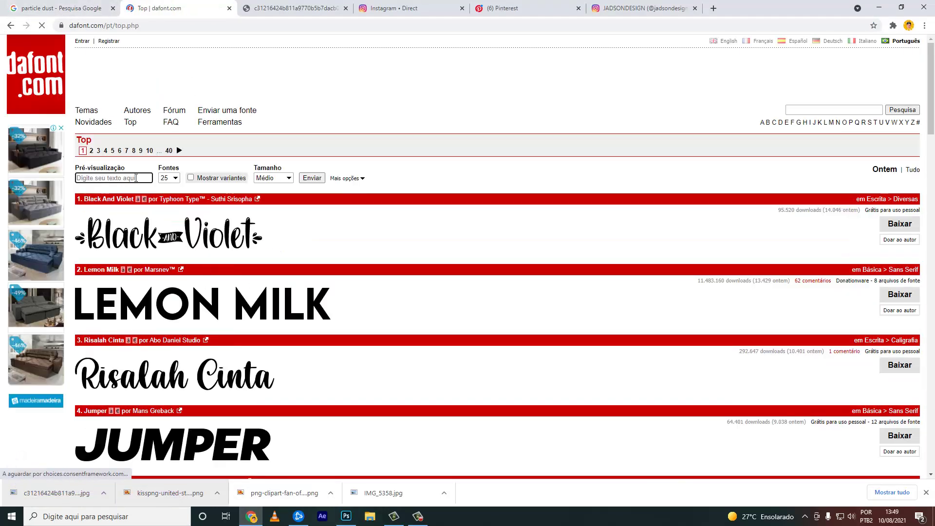
text(MeSena)
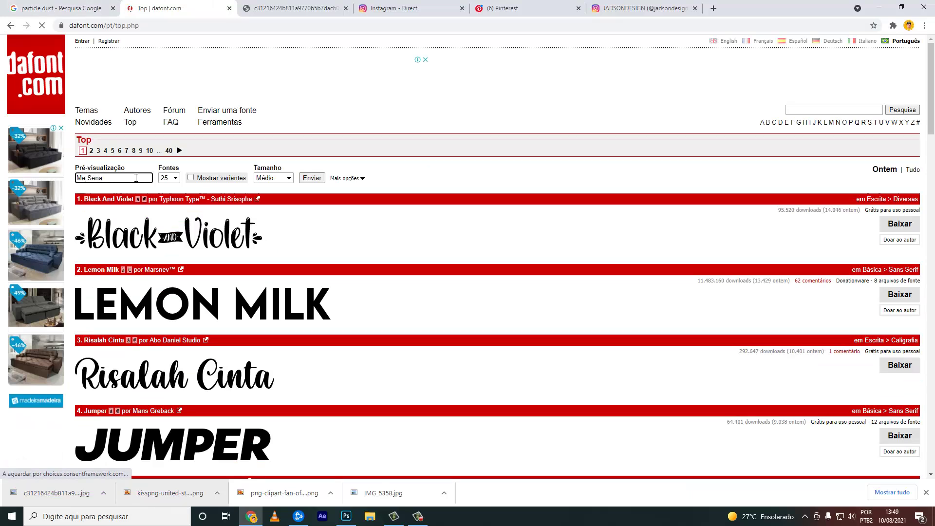
key(Return)
click(88, 178)
text(ga)
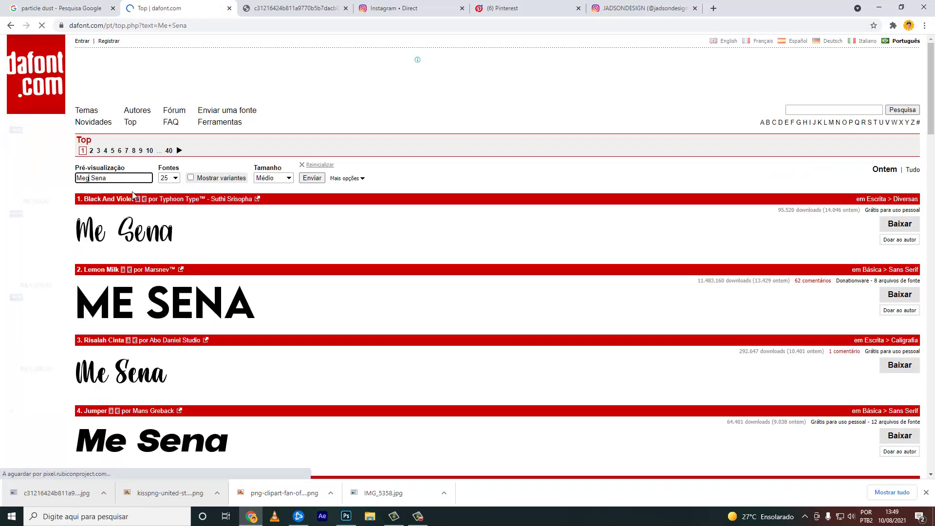
key(Return)
- Download and save the Jumper font archive
scroll(275, 201, down, 6)
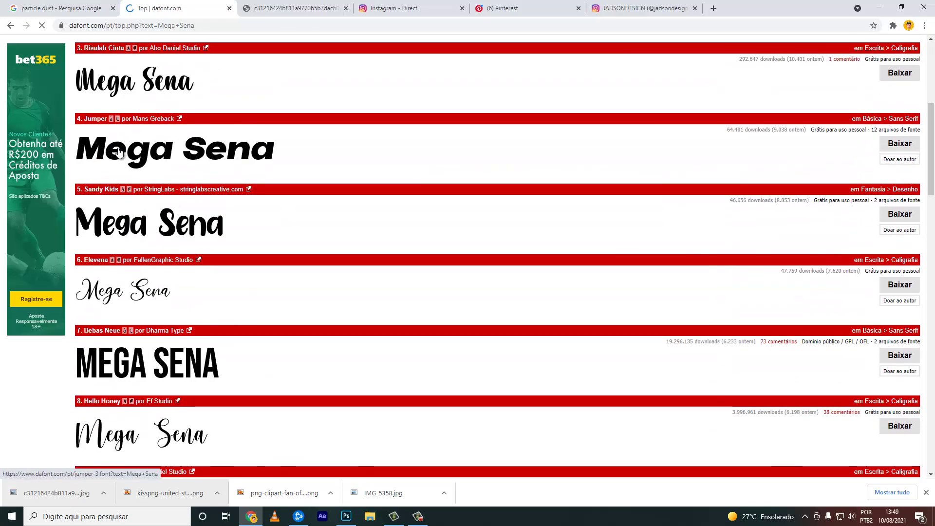
click(900, 143)
key(Return)
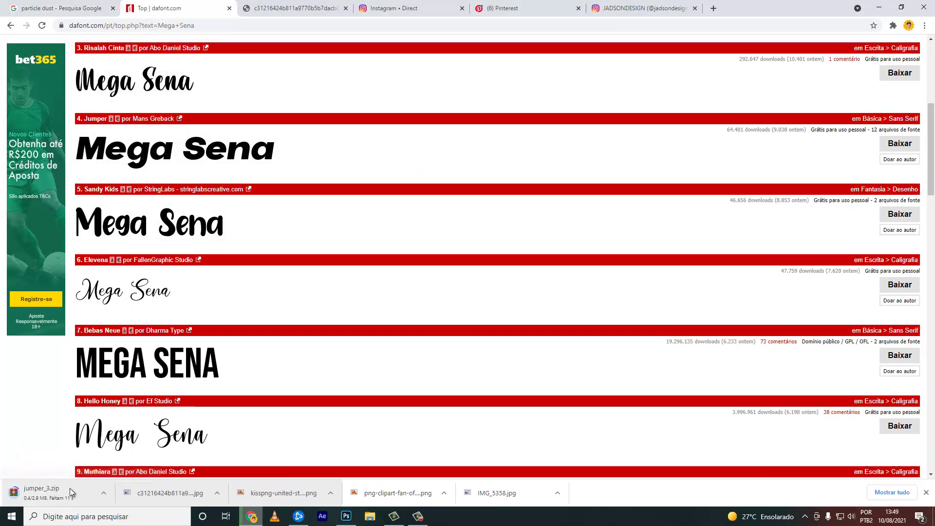
scroll(220, 343, down, 2)
scroll(220, 343, down, 2)
scroll(255, 348, down, 5)
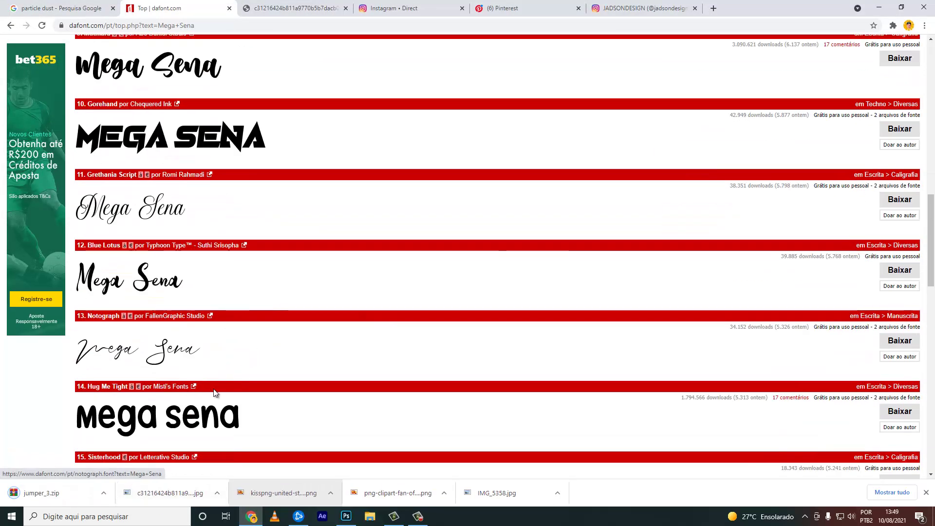
- Open jumper_3.zip in WinRAR and select its twelve font files
click(41, 492)
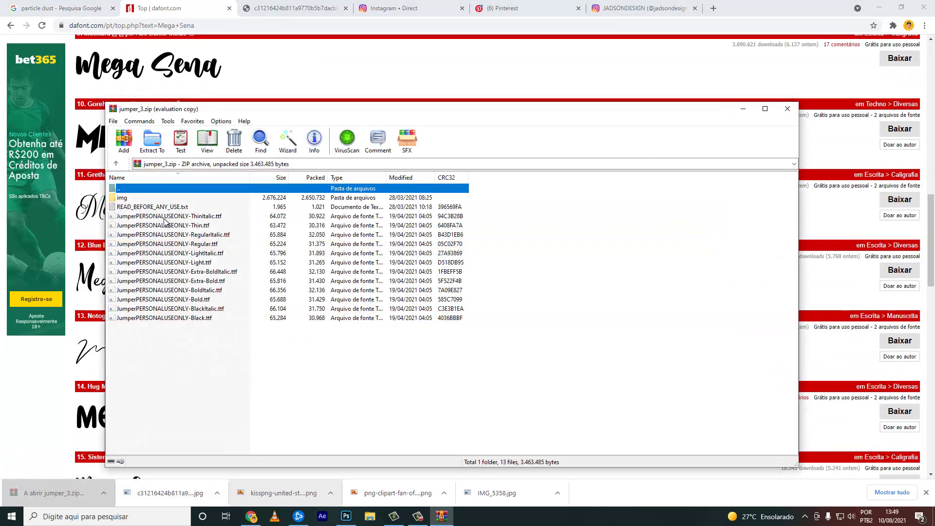
drag(217, 338, 195, 217)
drag(205, 293, 368, 520)
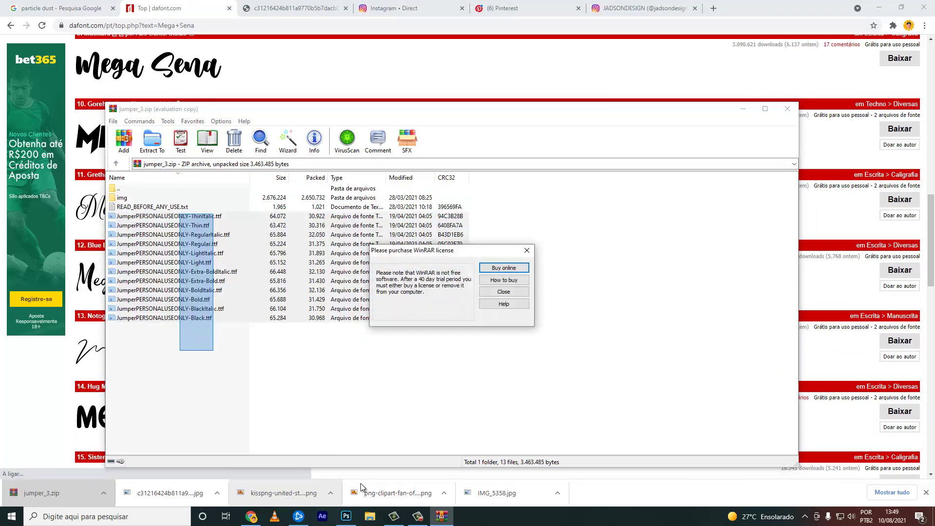
click(369, 517)
- Create a new folder named 'font nrw' in the Downloads folder on drive D:
click(44, 132)
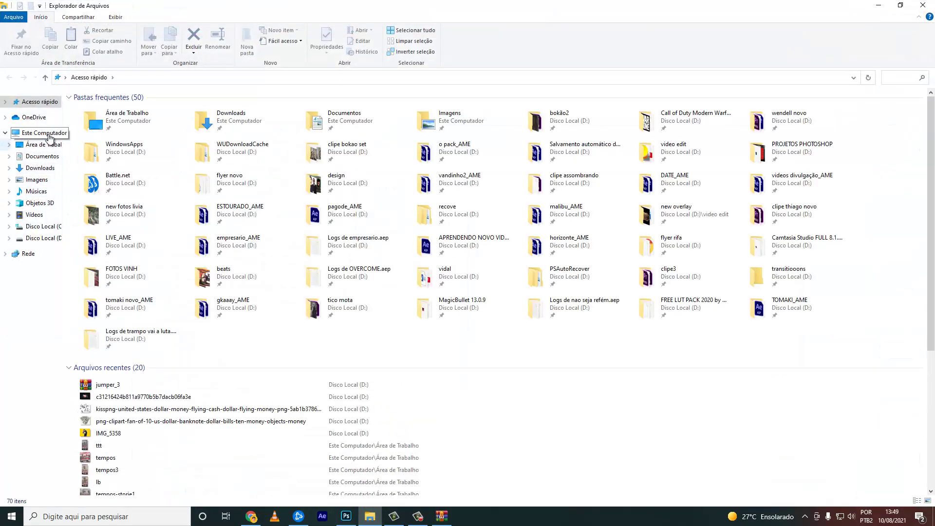
double_click(250, 156)
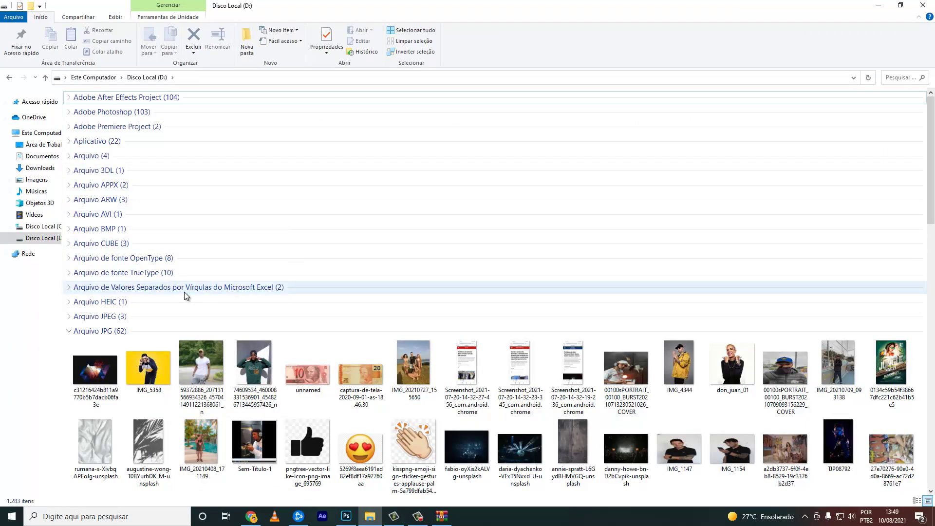
click(49, 167)
right_click(133, 220)
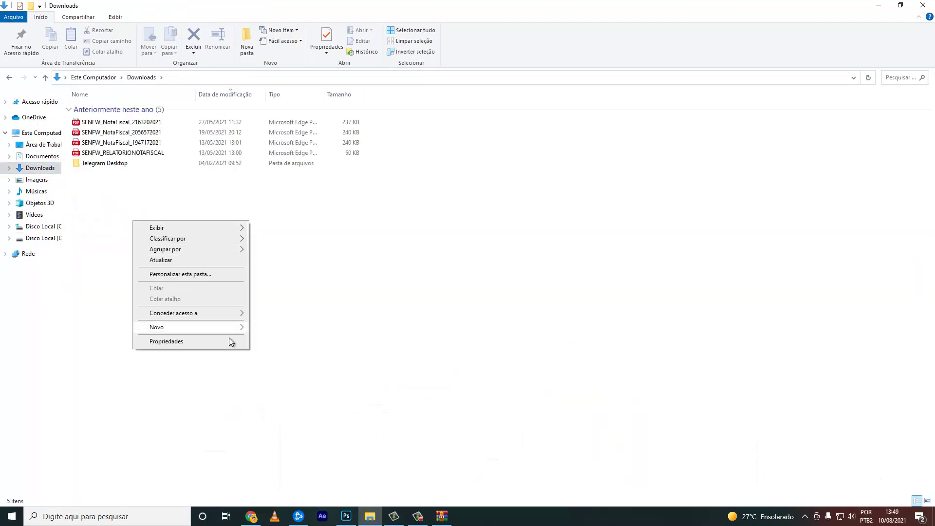
click(305, 327)
text(f)
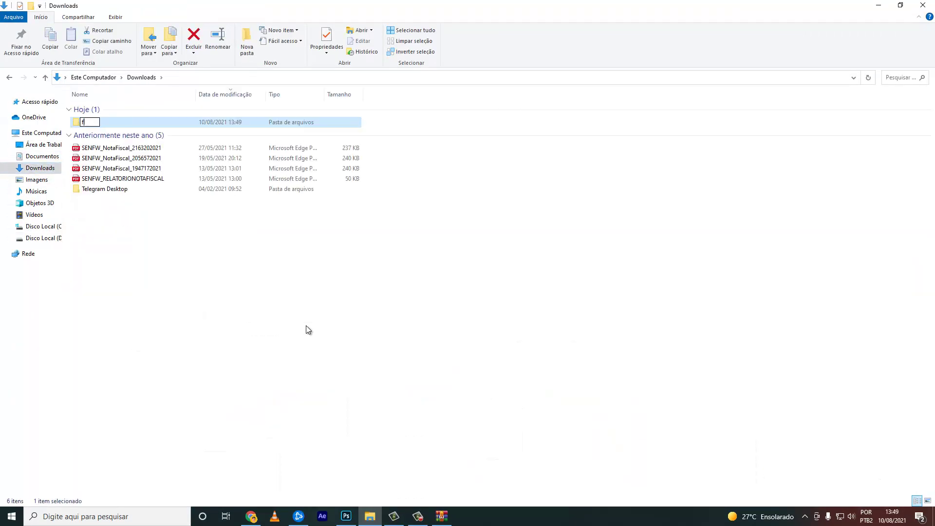
key(Return)
key(Return)
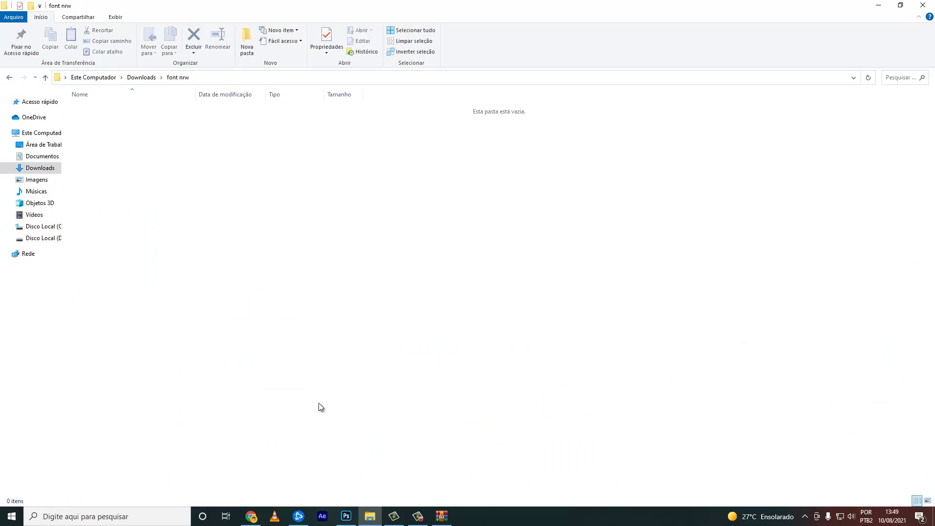
- Extract the twelve Jumper font files into font nrw and install them
click(442, 516)
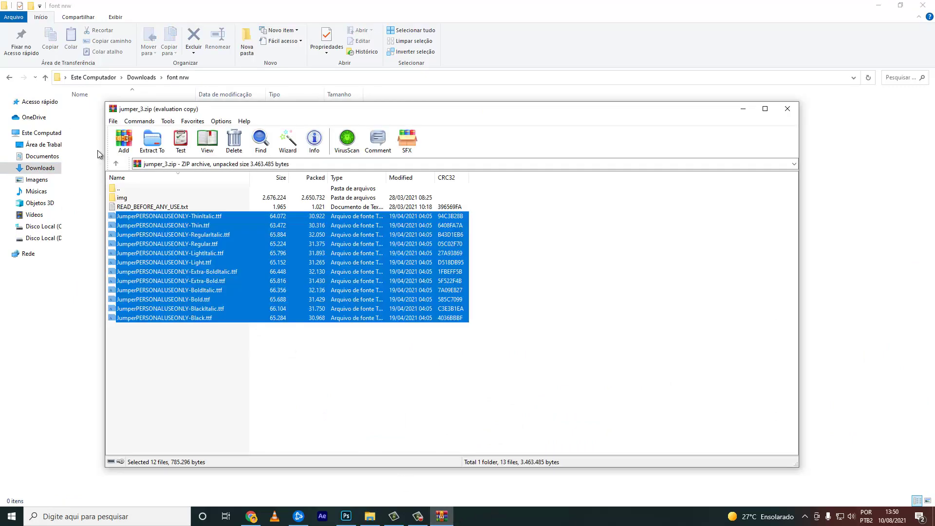
drag(99, 155, 98, 152)
right_click(126, 143)
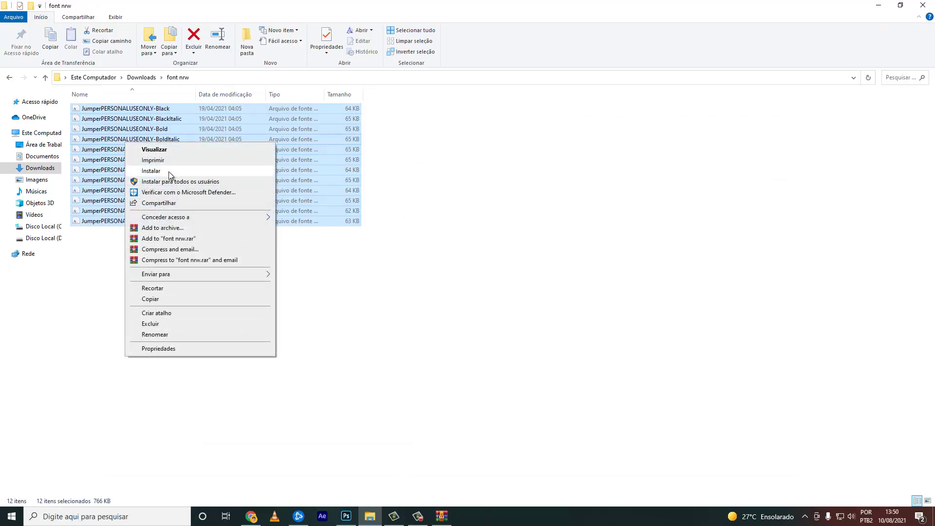
click(152, 171)
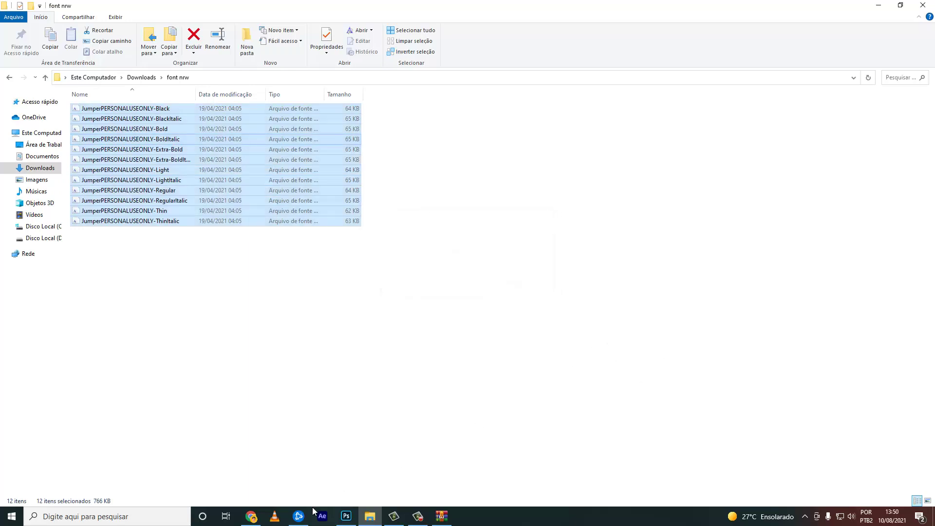
click(356, 519)
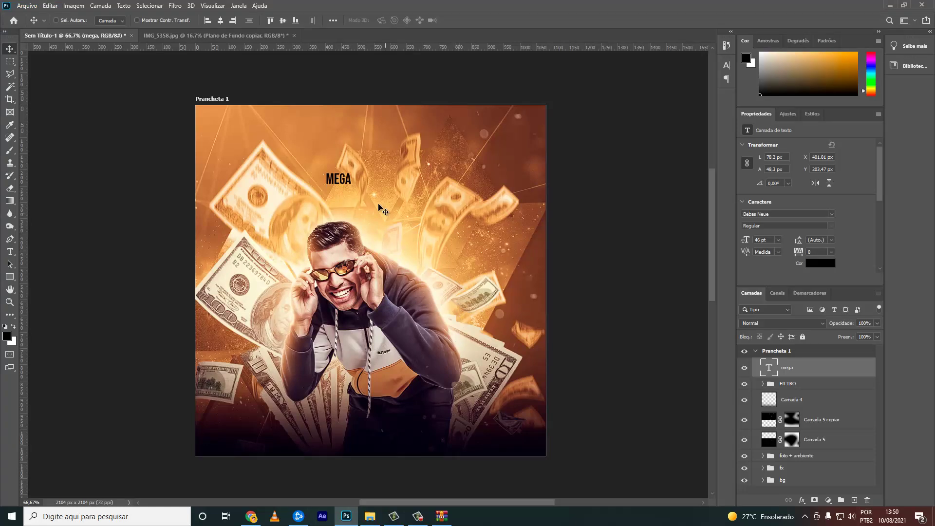
- Change the MEGA text's font to Jumper Bold
key(t)
double_click(329, 175)
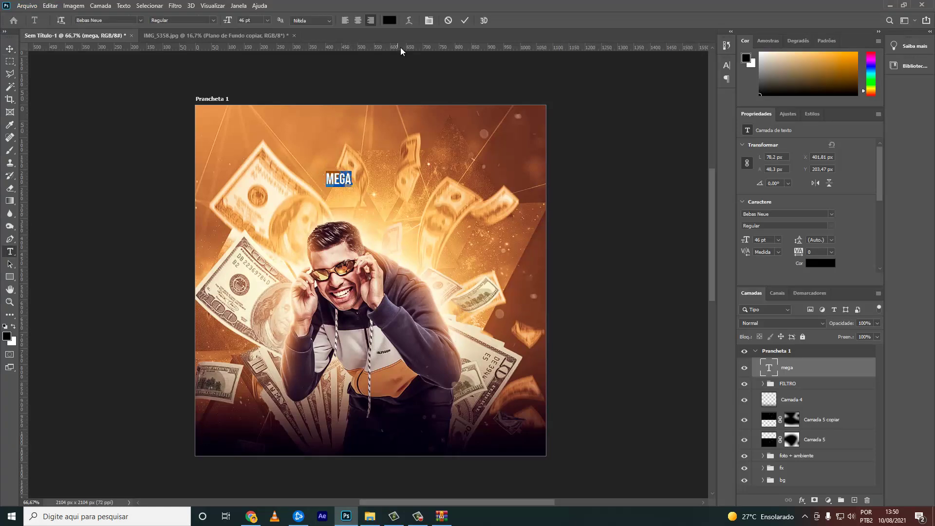
click(429, 21)
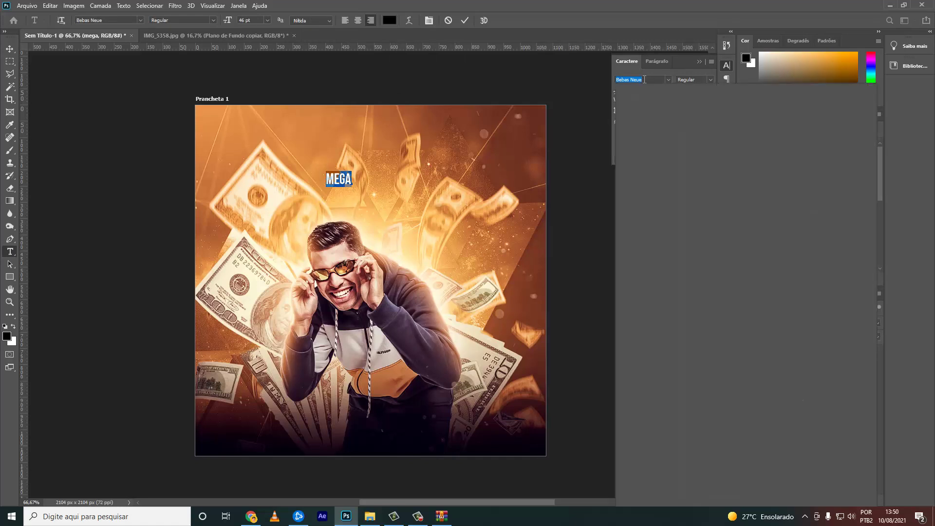
text(jumpe)
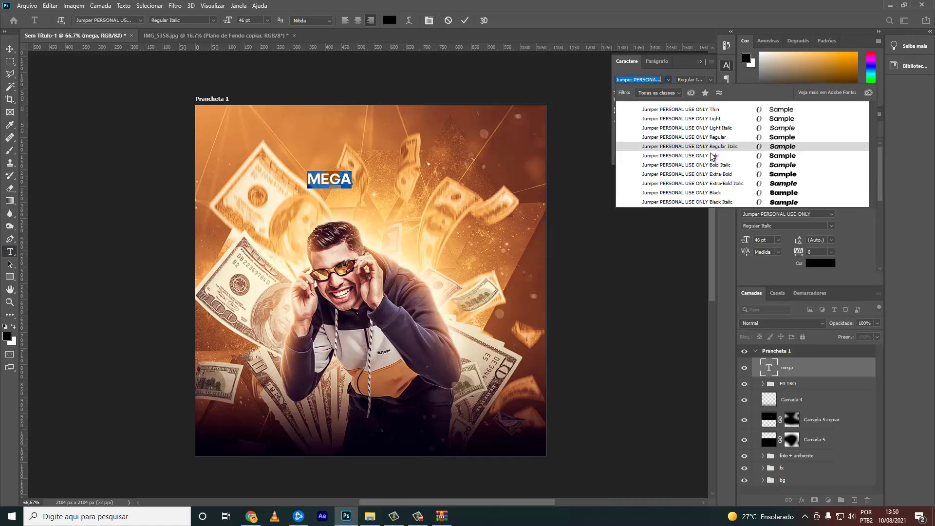
click(709, 156)
click(10, 49)
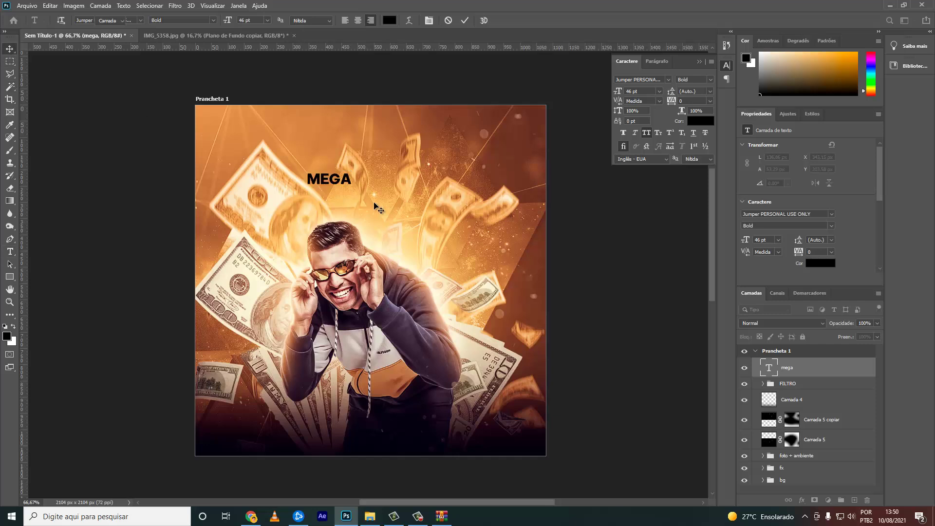
- Scale MEGA to 144.47 pt, make it white and faux italic, and duplicate it below
key(ctrl+t)
drag(352, 189, 444, 233)
key(Return)
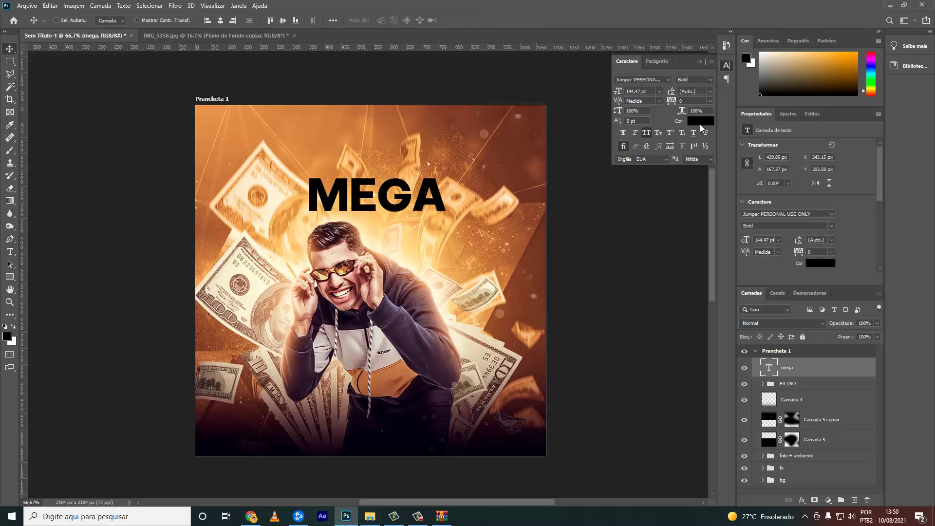
click(700, 120)
click(640, 184)
click(866, 181)
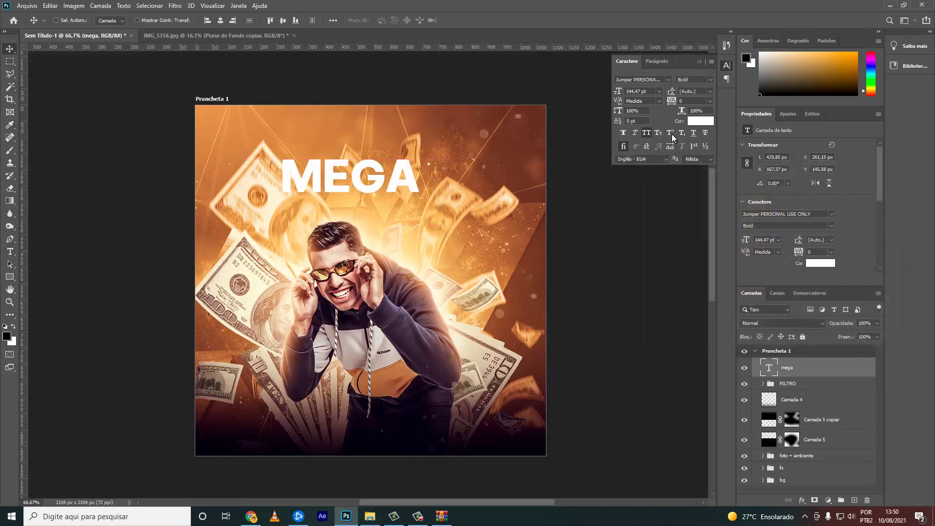
click(635, 132)
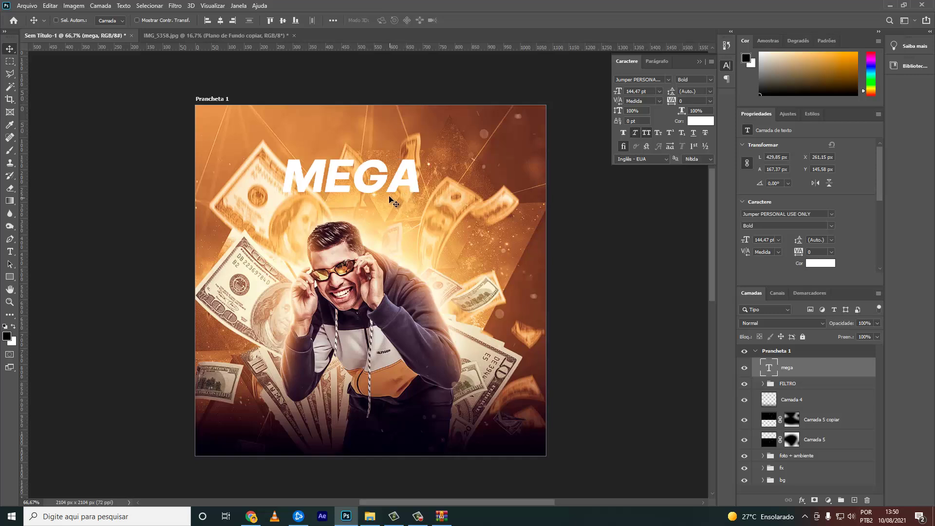
drag(390, 200, 387, 227)
- Retype the duplicated text as SENA and place it beneath MEGA
double_click(387, 215)
text(SENA)
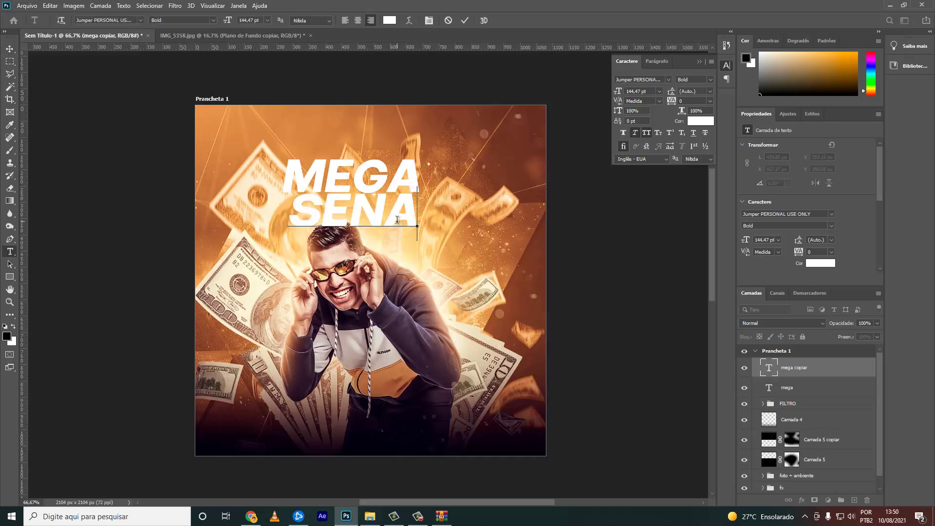
click(7, 48)
drag(368, 251, 397, 251)
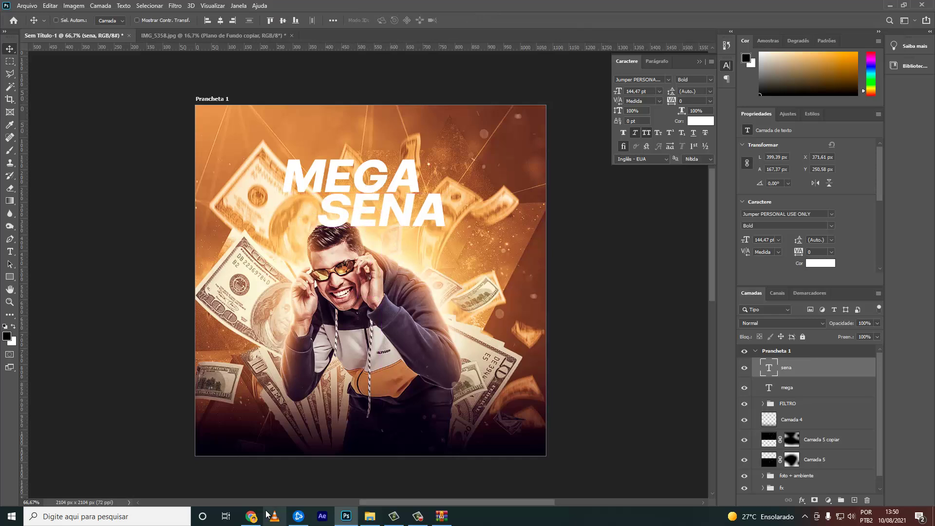
drag(363, 218, 253, 199)
- Replace the S with $ to read $ENA and fine-tune its position under MEGA
double_click(313, 204)
text(S)
key(shift+Left)
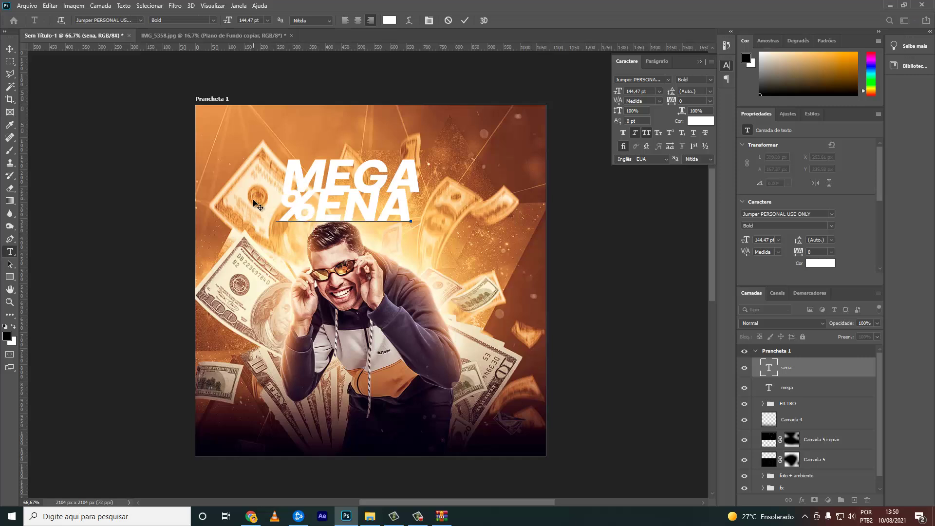
text($)
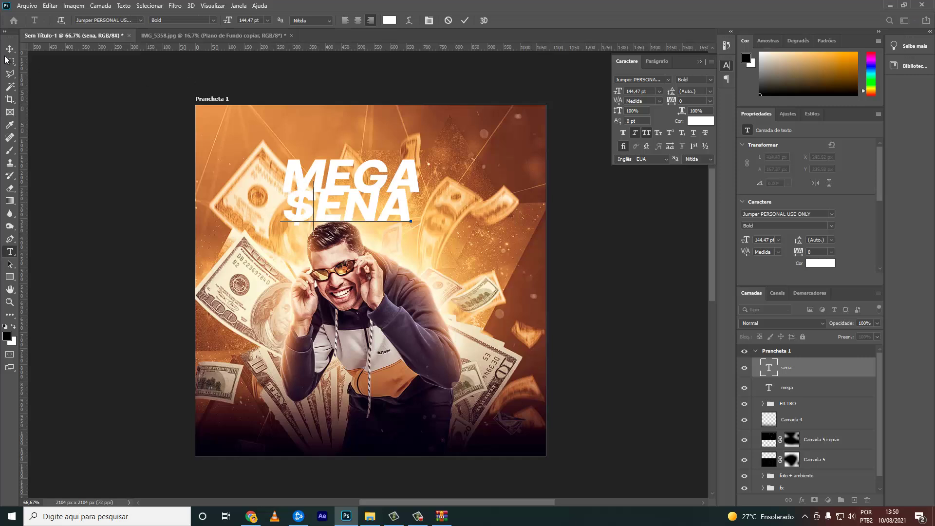
click(10, 49)
drag(349, 229, 417, 236)
drag(424, 267, 354, 279)
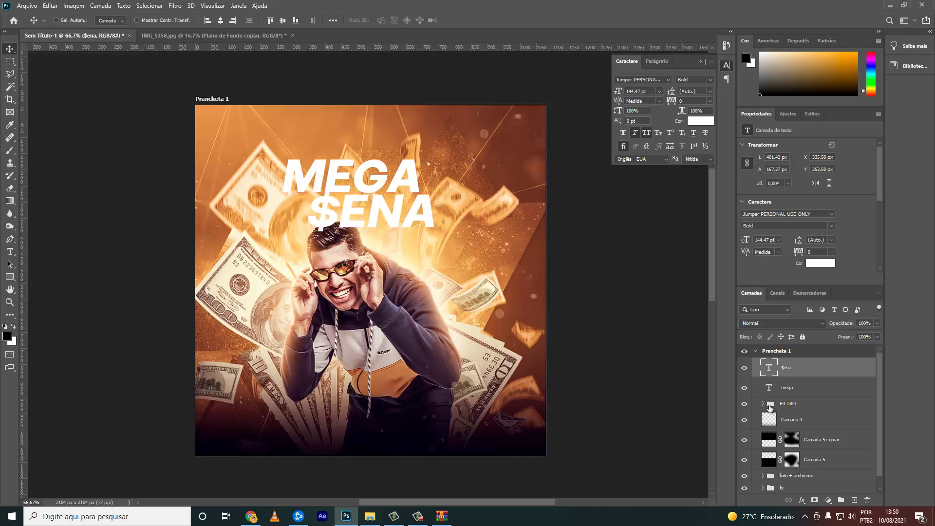
- Select the MEGA and $ENA layers together and browse the saved Estilos styles
ctrl+click(802, 394)
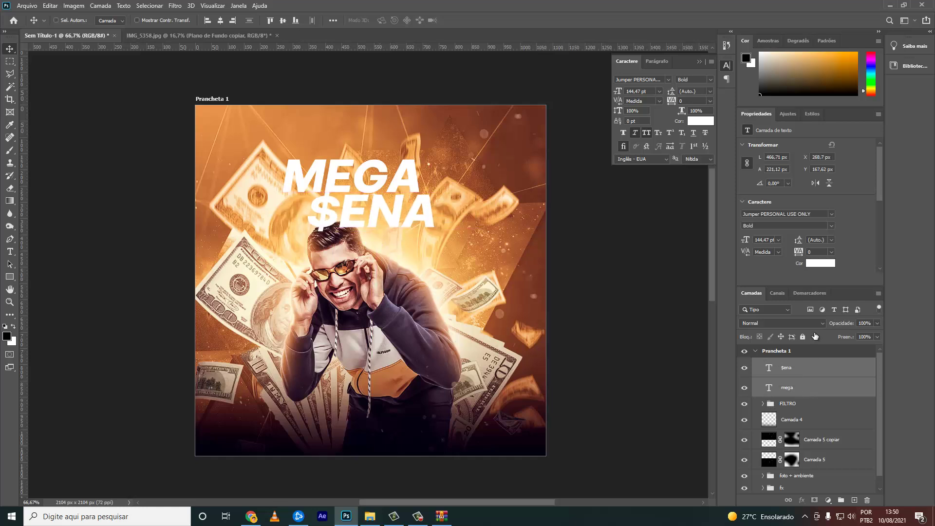
click(812, 113)
scroll(789, 219, down, 2)
scroll(788, 219, down, 2)
- Try several gold and orange Estilos styles on the title, ending on orange-gold
click(783, 235)
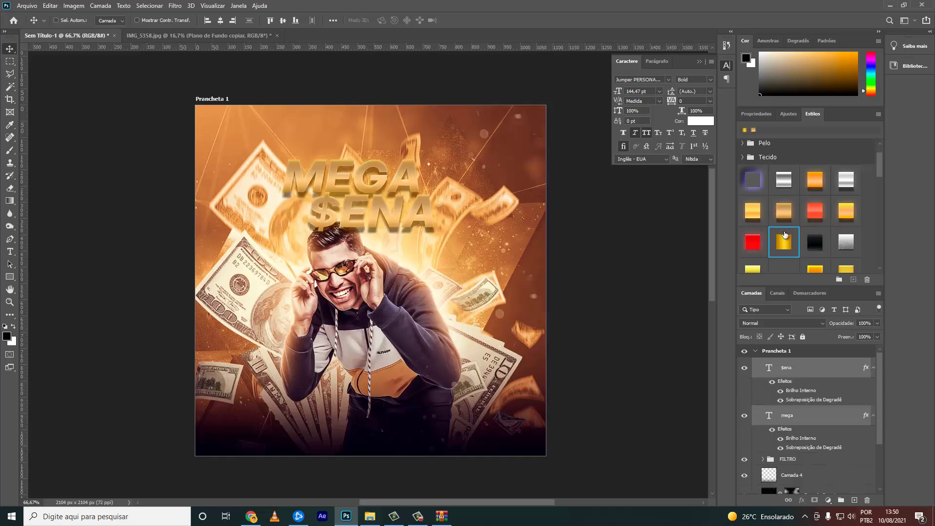
scroll(785, 228, down, 2)
click(788, 227)
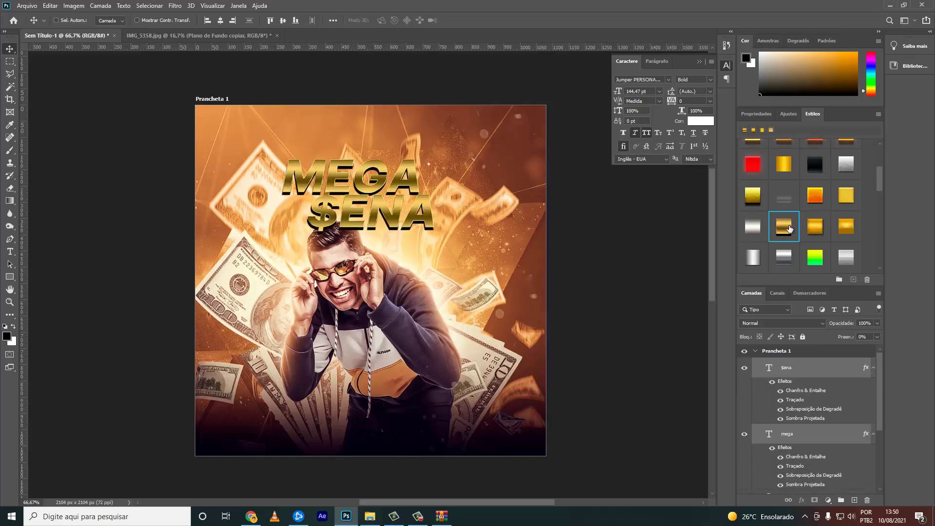
scroll(789, 228, down, 2)
click(814, 227)
scroll(821, 266, down, 1)
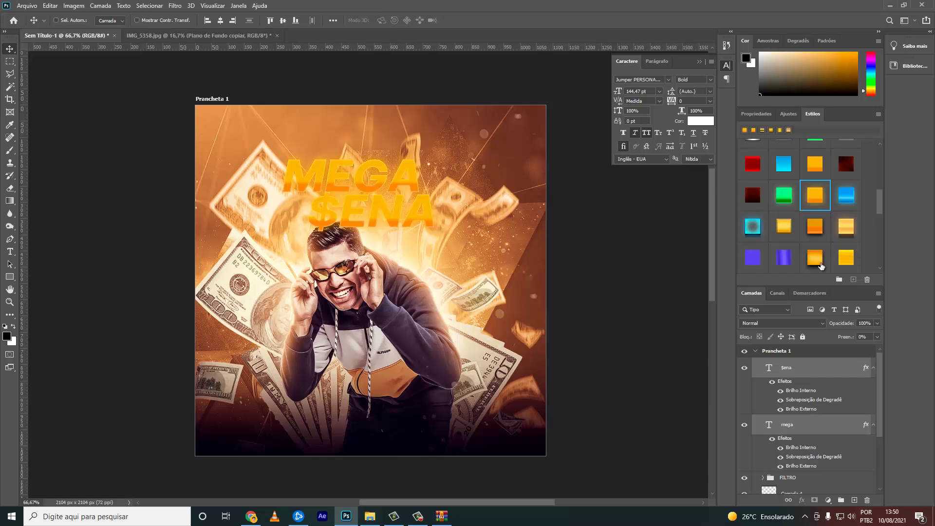
click(814, 258)
scroll(846, 214, down, 1)
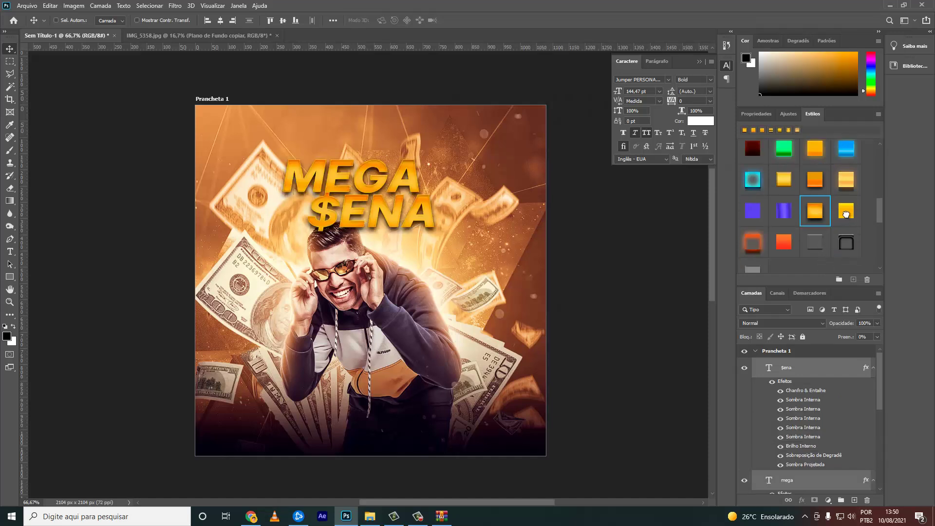
click(846, 179)
- Test the title lower on the man, then reapply the orange-gold bevel style
mouse_move(441, 199)
mouse_down()
mouse_move(467, 417)
mouse_move(492, 345)
mouse_move(499, 386)
mouse_up()
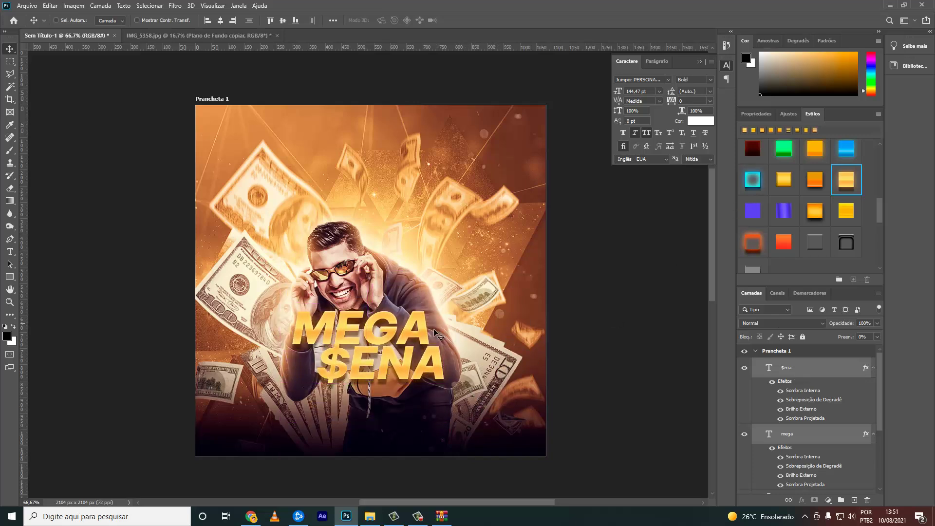
drag(438, 335, 414, 199)
click(784, 243)
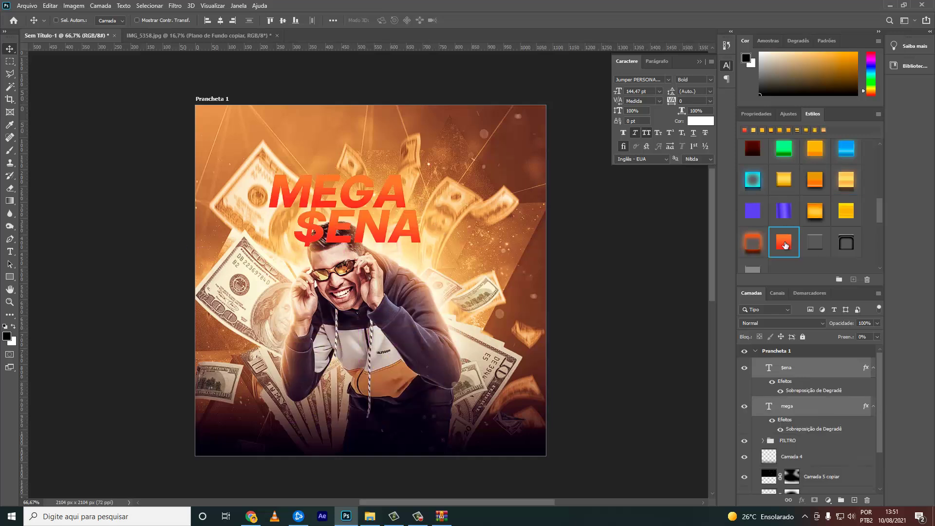
click(814, 210)
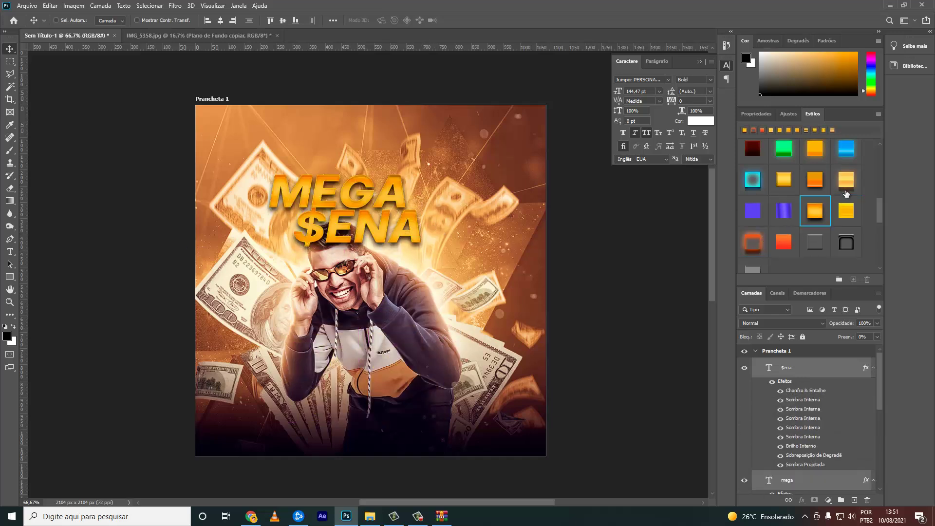
- Move MEGA $ENA to the lower part of the cover, shifting $ENA about 10 px right
drag(348, 214, 361, 372)
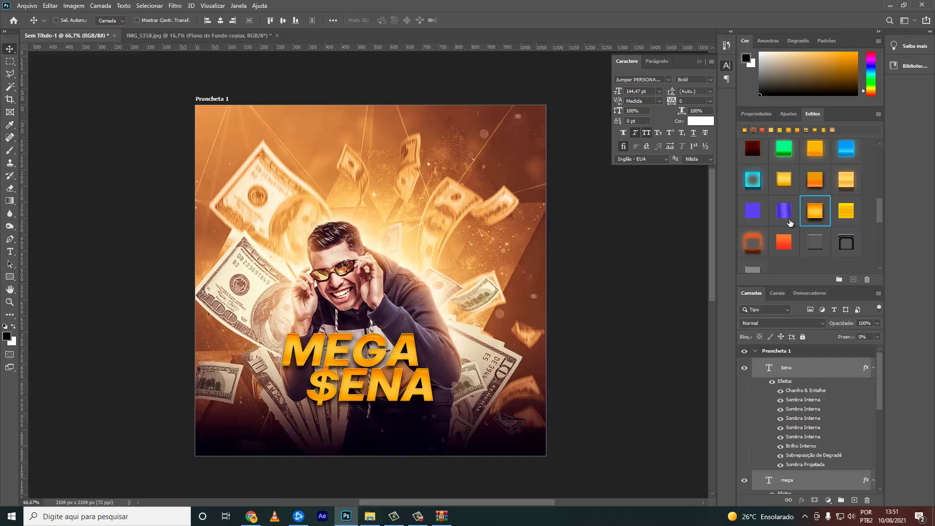
drag(435, 360, 445, 373)
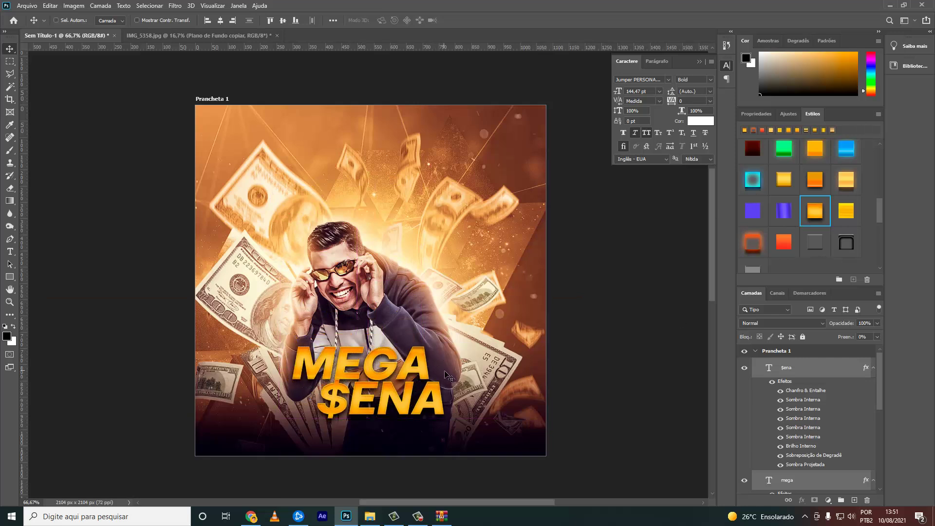
drag(424, 347, 436, 349)
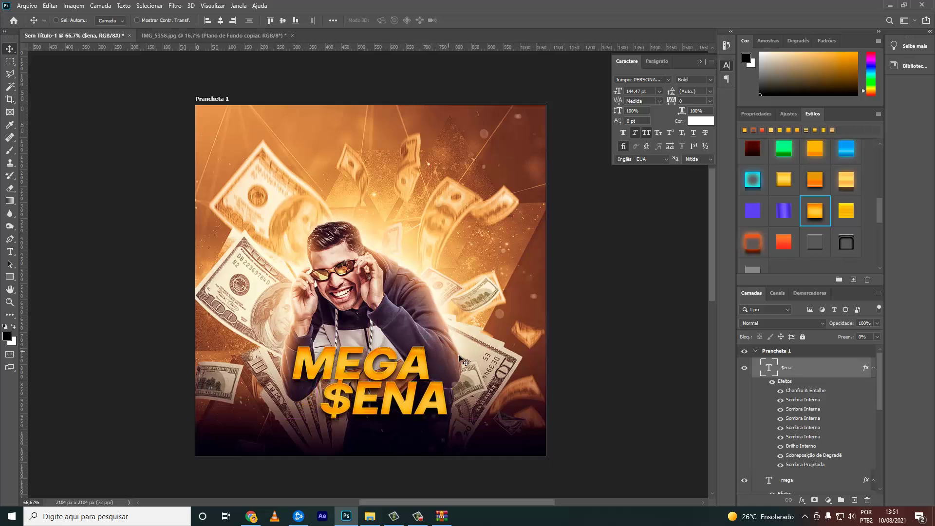
scroll(436, 350, down, 3)
- Retype the copied $ENA line as MC MARKS
alt+drag(423, 322, 408, 359)
key(t)
click(397, 346)
key(ctrl+a)
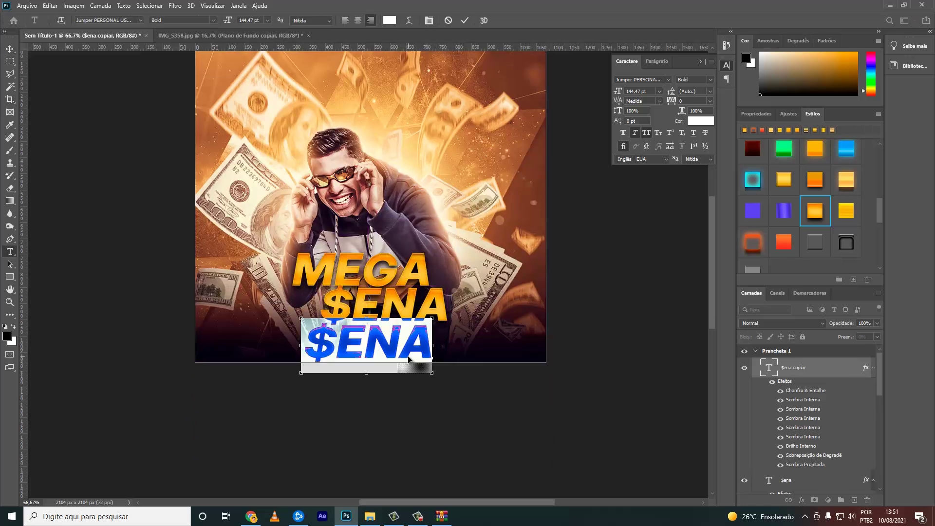
text(C MARKS)
key(ctrl+a)
text(MC MA)
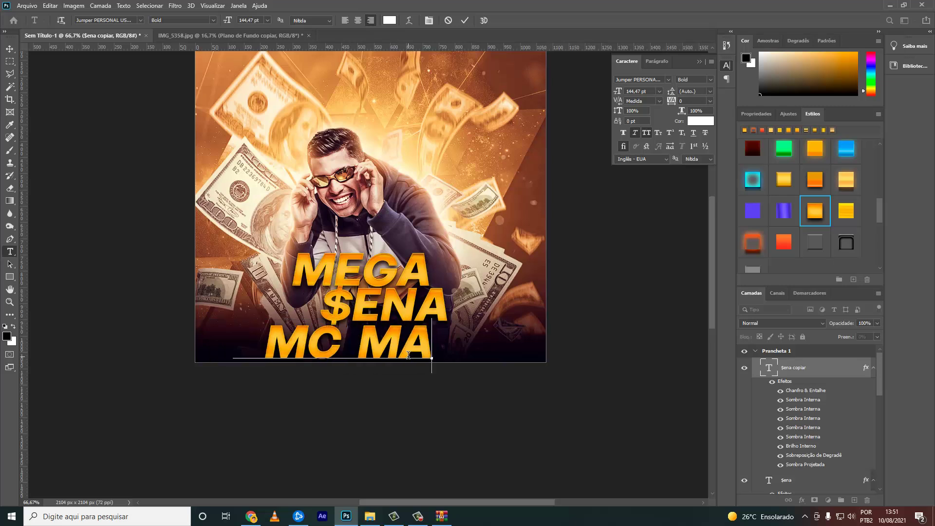
text(RKS)
click(785, 368)
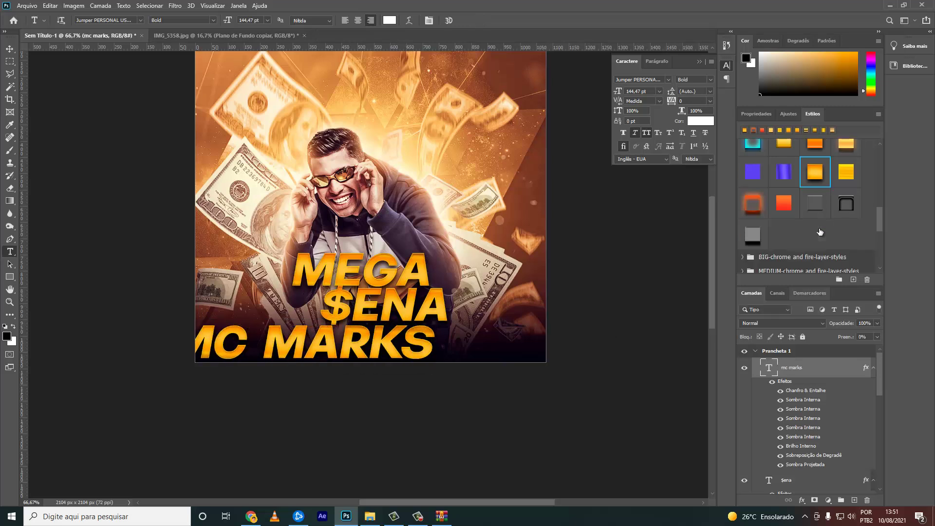
- Give MC MARKS a white style and move it up under $ENA
scroll(824, 218, up, 2)
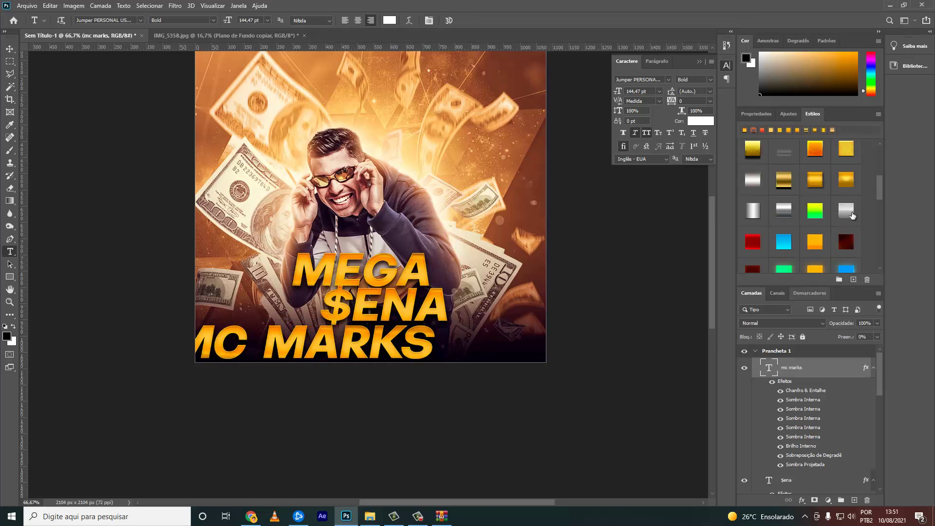
scroll(844, 221, down, 2)
drag(877, 200, 882, 252)
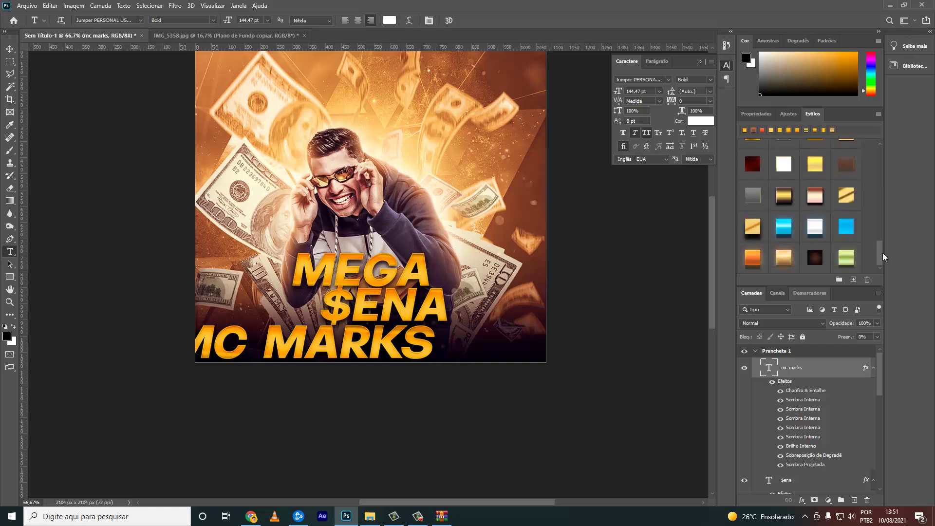
click(825, 229)
key(v)
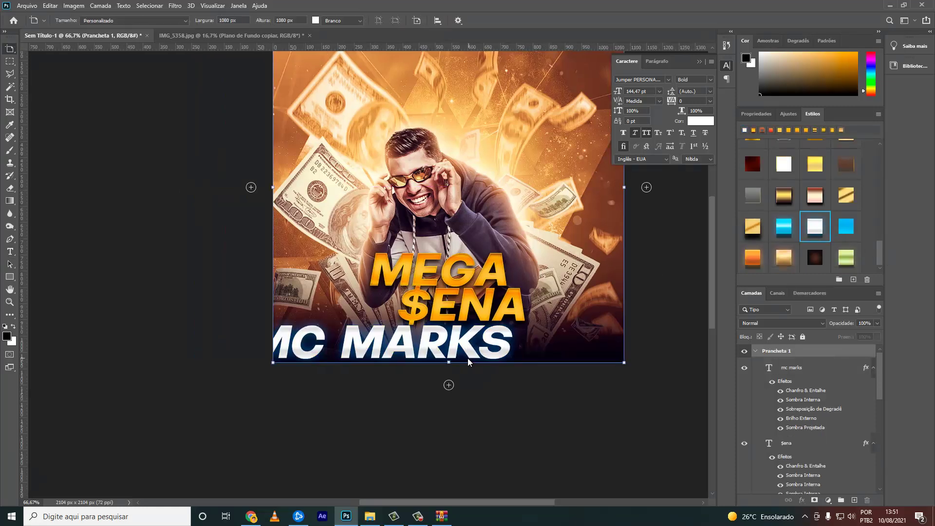
key(v)
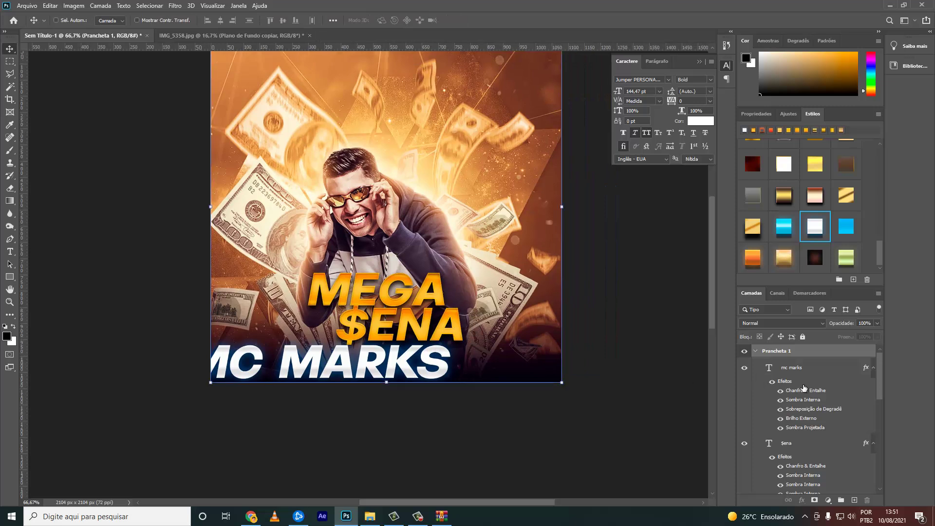
mouse_move(471, 346)
mouse_down()
mouse_move(503, 346)
mouse_move(545, 328)
mouse_up()
- Shrink MC MARKS to fit under $ENA and set it in upright Jumper Light
key(ctrl+t)
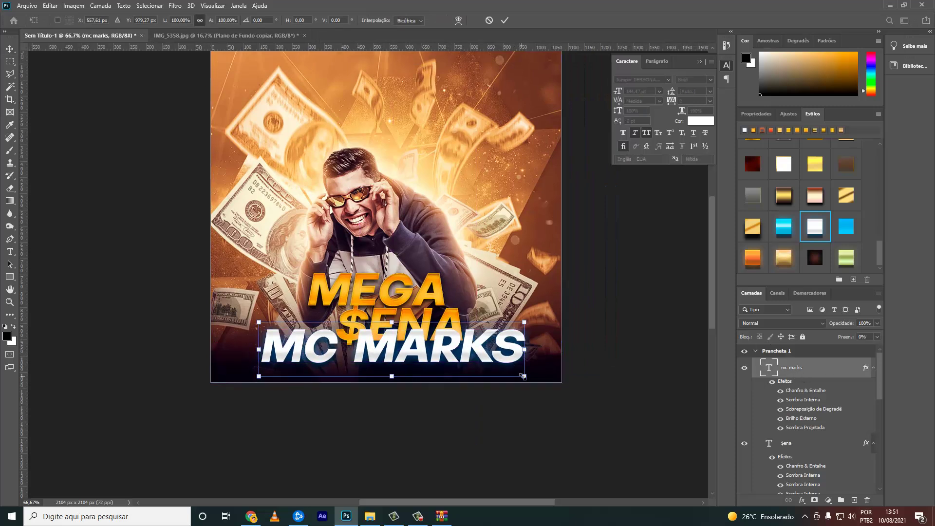
mouse_move(523, 377)
mouse_down()
mouse_move(377, 357)
mouse_move(419, 355)
mouse_up()
key(Return)
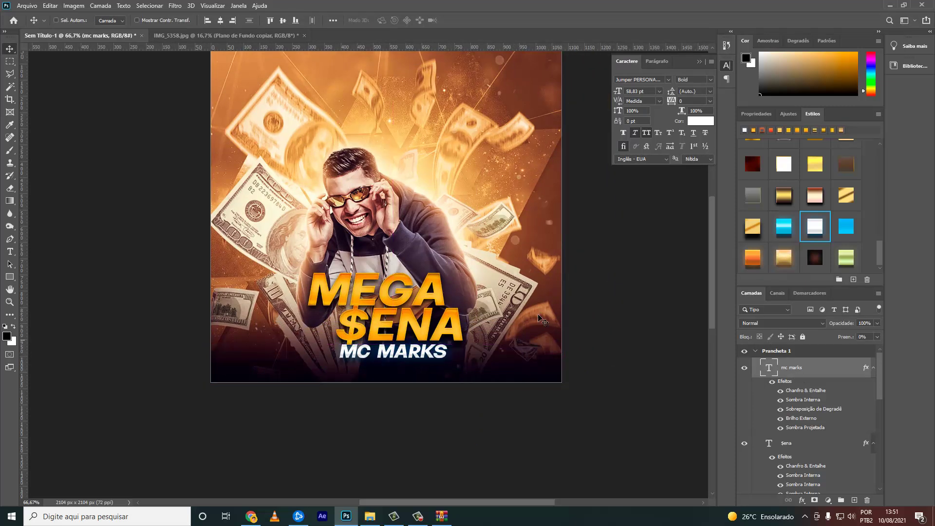
click(633, 133)
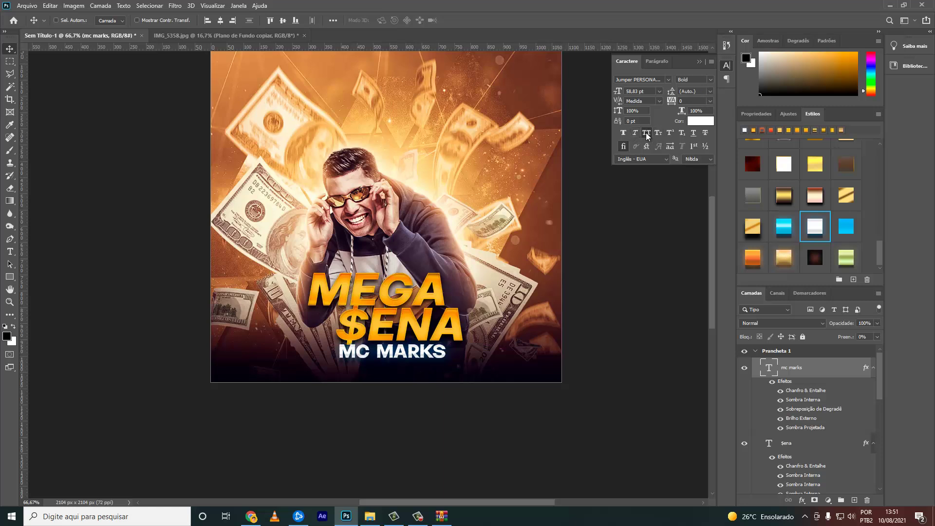
click(709, 80)
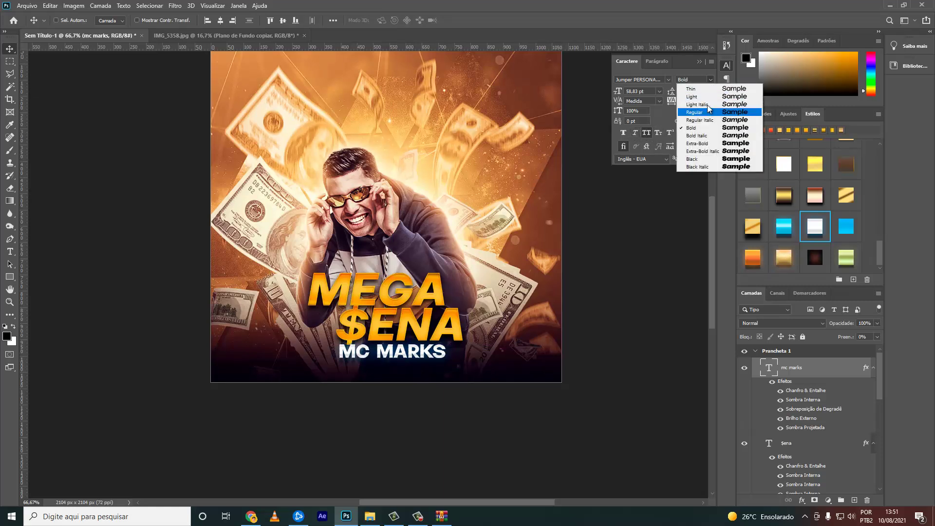
click(710, 105)
click(710, 80)
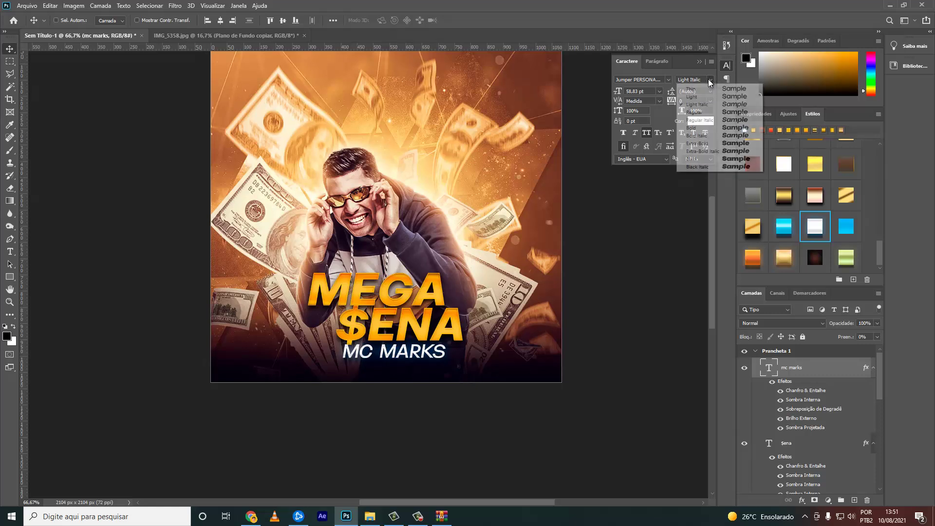
click(689, 100)
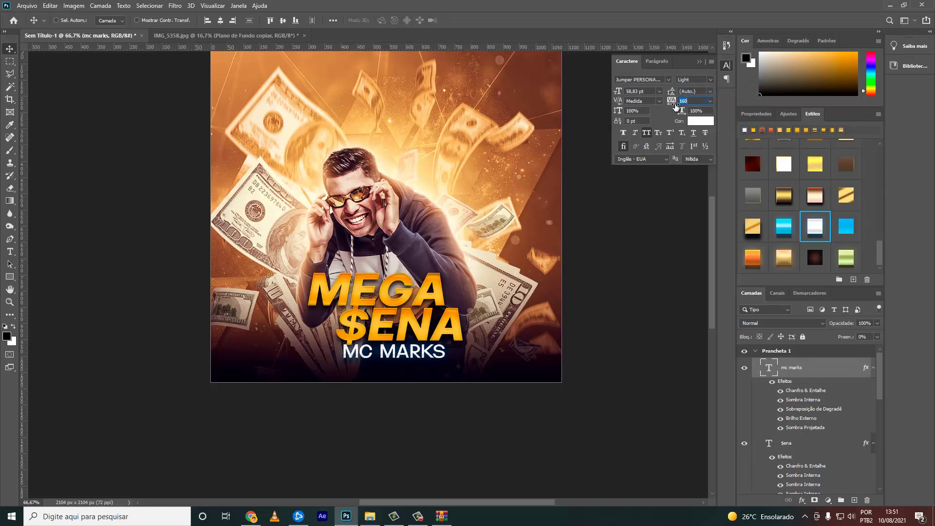
- Widen MC MARKS tracking to 520 and shrink it to 28.47 pt
key(Up)
key(Up)
key(Up)
key(Up)
key(Up)
key(Up)
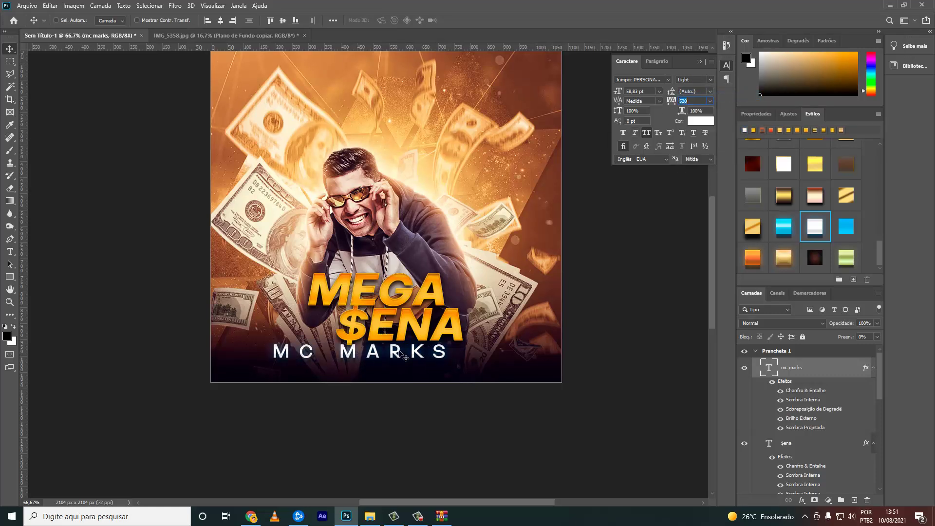
key(ctrl+t)
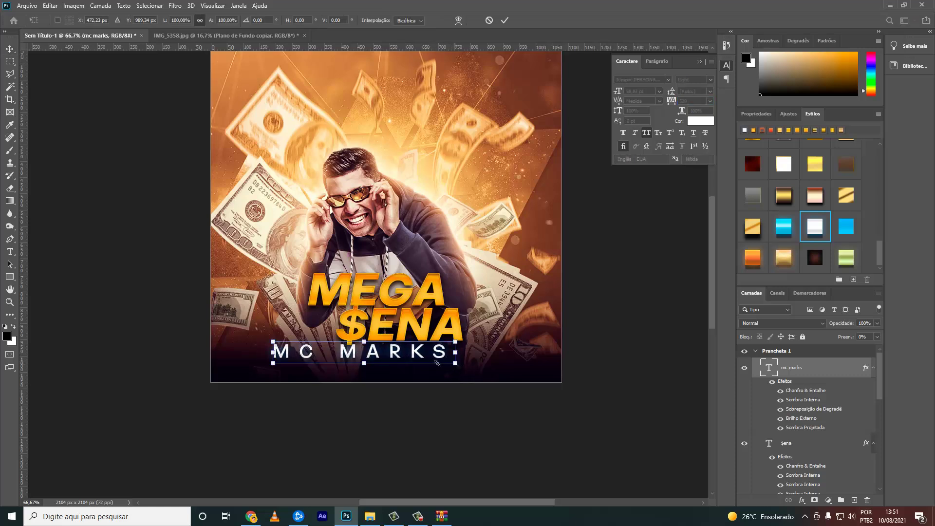
mouse_move(437, 363)
mouse_down()
mouse_move(358, 363)
mouse_move(416, 284)
mouse_move(405, 363)
mouse_up()
key(Return)
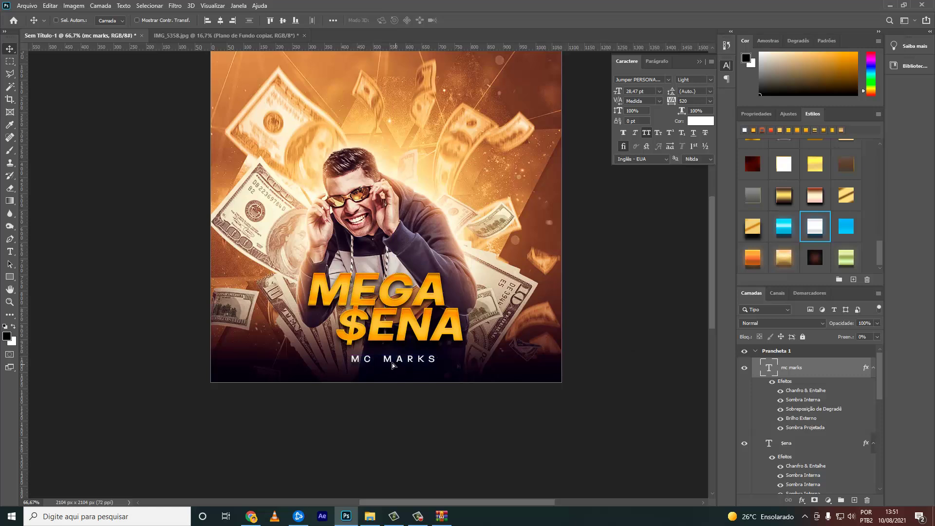
- Replace the old MC MARKS caption with a new, smaller MC text layer below $ENA
key(Delete)
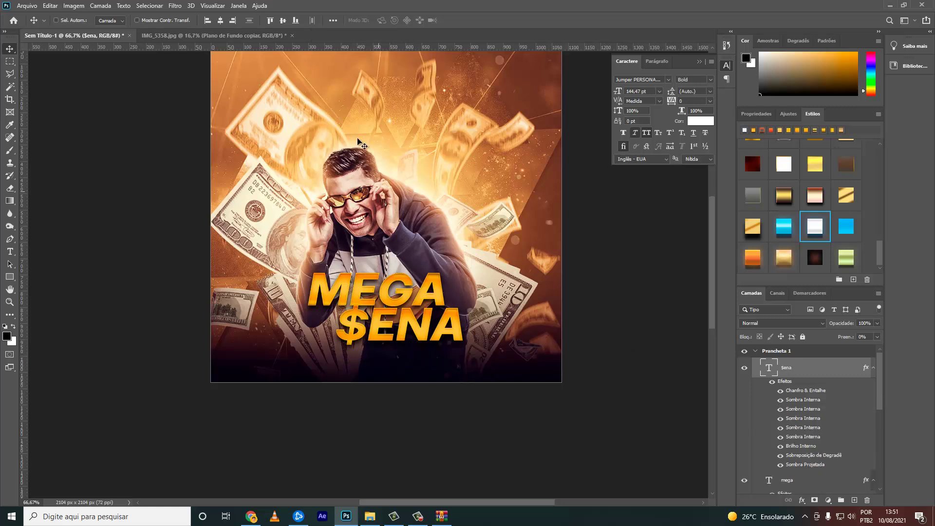
key(t)
click(374, 354)
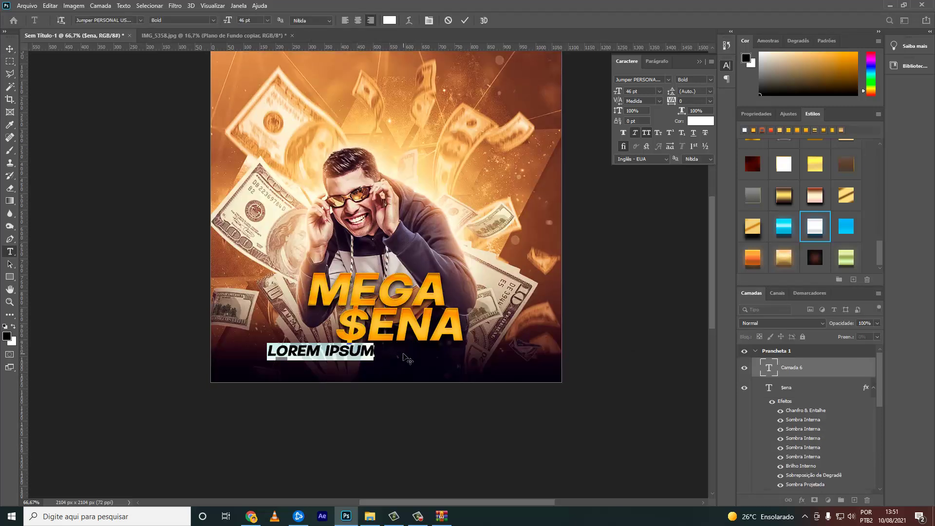
text(MC)
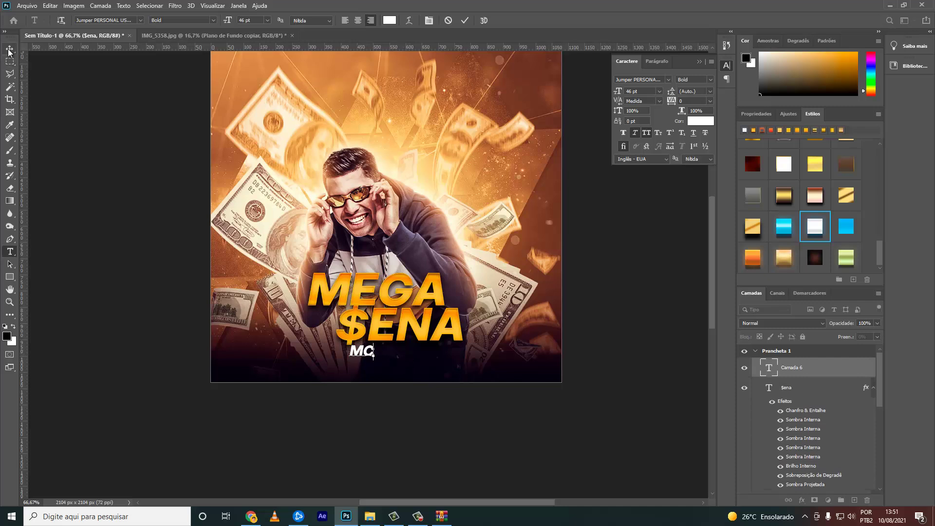
click(8, 51)
key(ctrl+t)
mouse_move(375, 359)
mouse_down()
mouse_move(368, 355)
mouse_move(359, 381)
mouse_up()
key(Return)
- Turn the duplicate into MARKS in Bethan all caps, enlarged to the right of MC
double_click(352, 367)
text(MARKS)
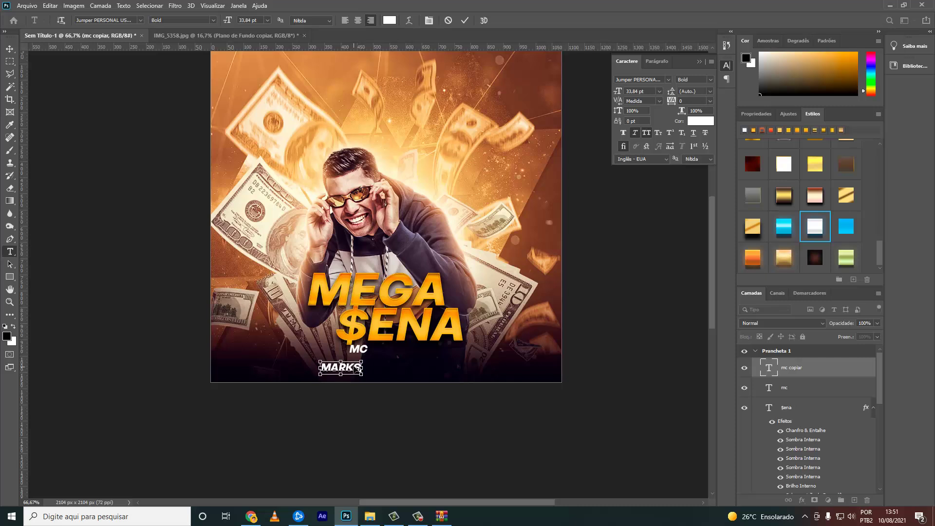
key(ctrl+Return)
key(v)
click(670, 80)
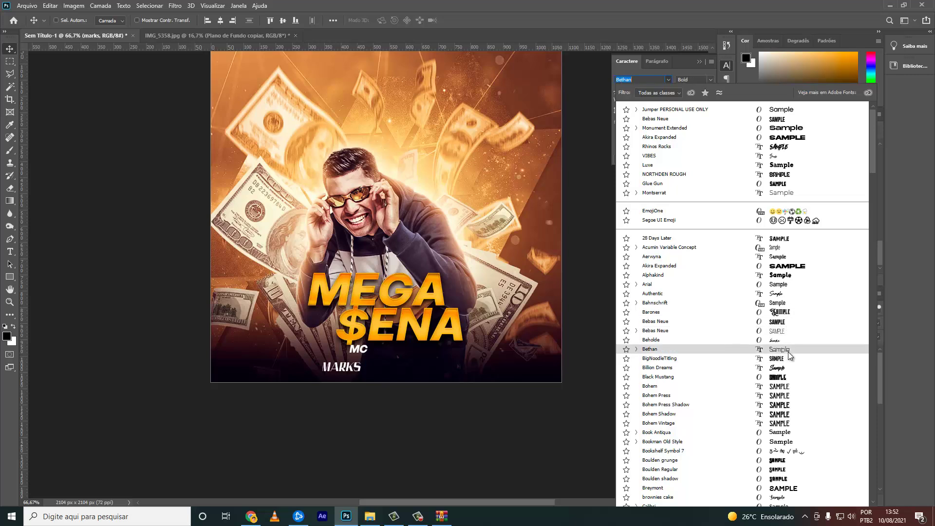
click(788, 349)
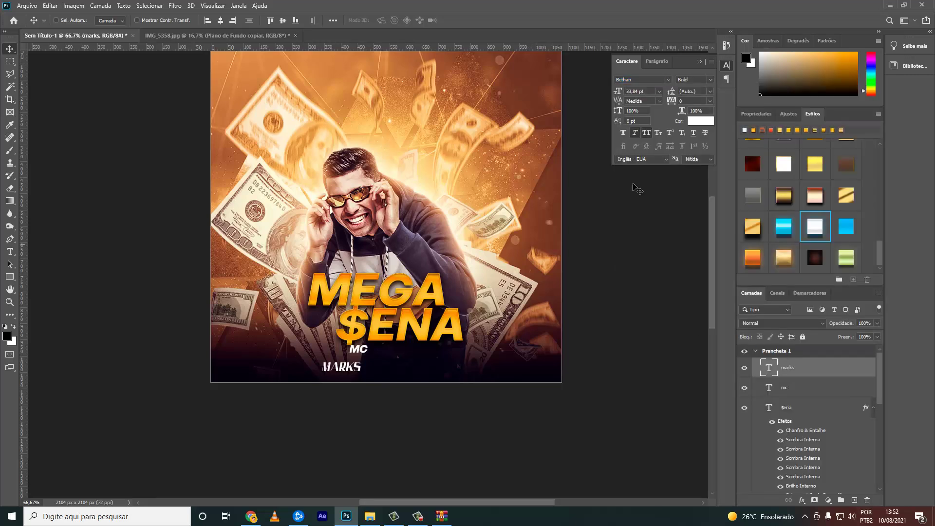
click(646, 132)
key(ctrl+t)
mouse_move(363, 373)
mouse_down()
mouse_move(389, 385)
mouse_move(421, 357)
mouse_up()
key(Return)
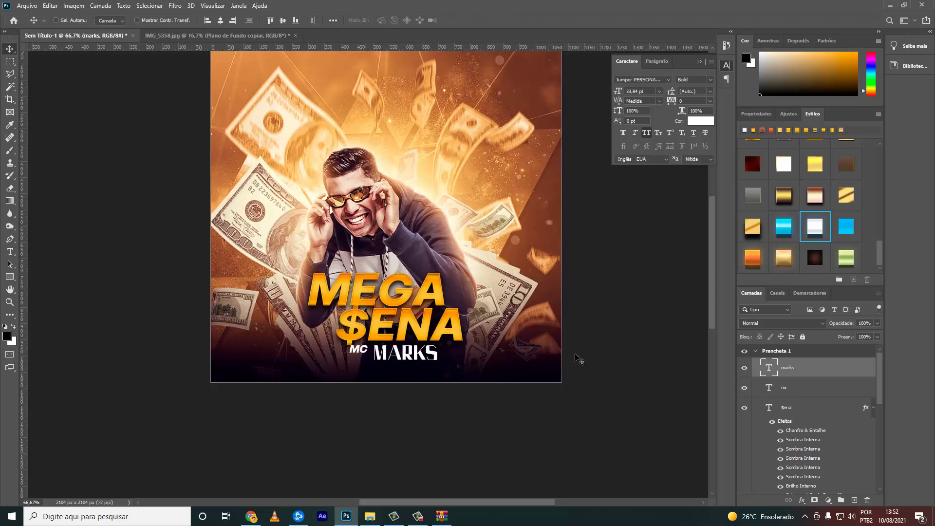
- Set mc in italic Rhinos Rocks Medium and position it just left of MARKS
key(alt+bracketleft)
key(shift+Right)
key(shift+Right)
key(shift+Up)
click(636, 135)
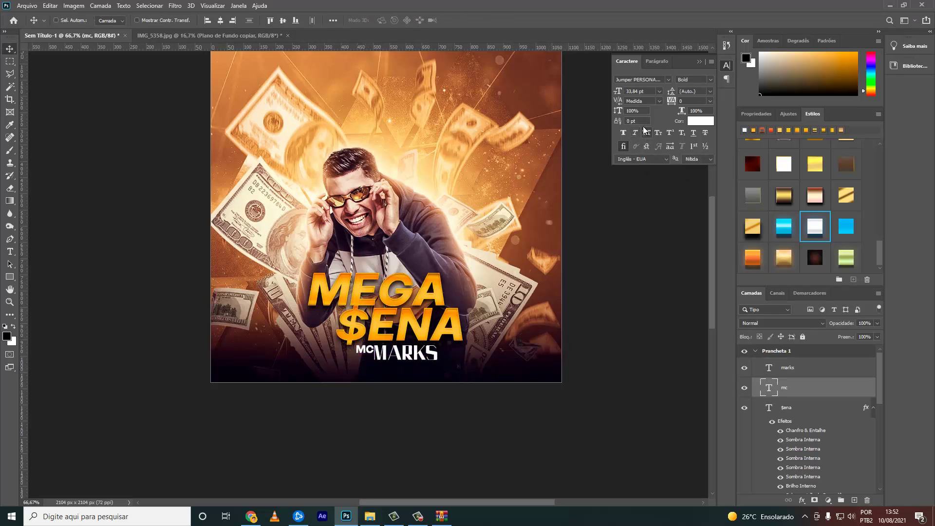
click(668, 80)
click(777, 167)
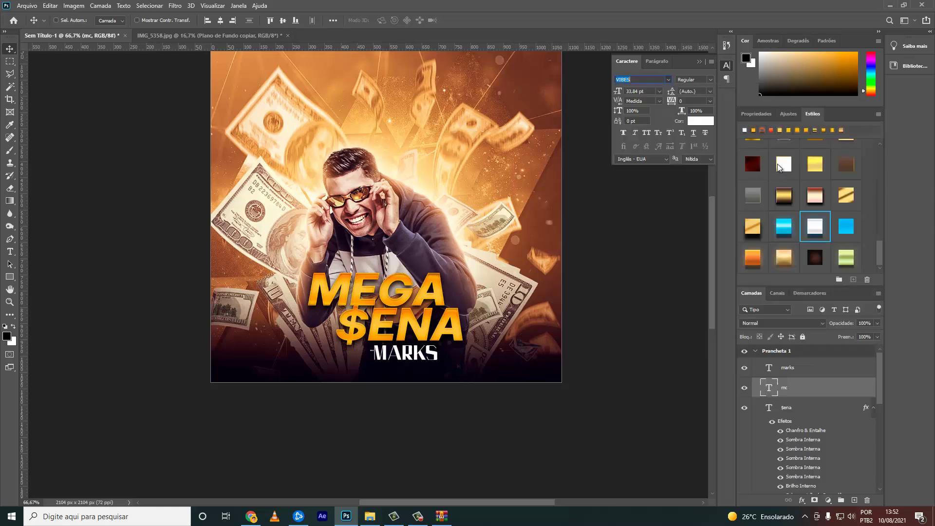
click(668, 79)
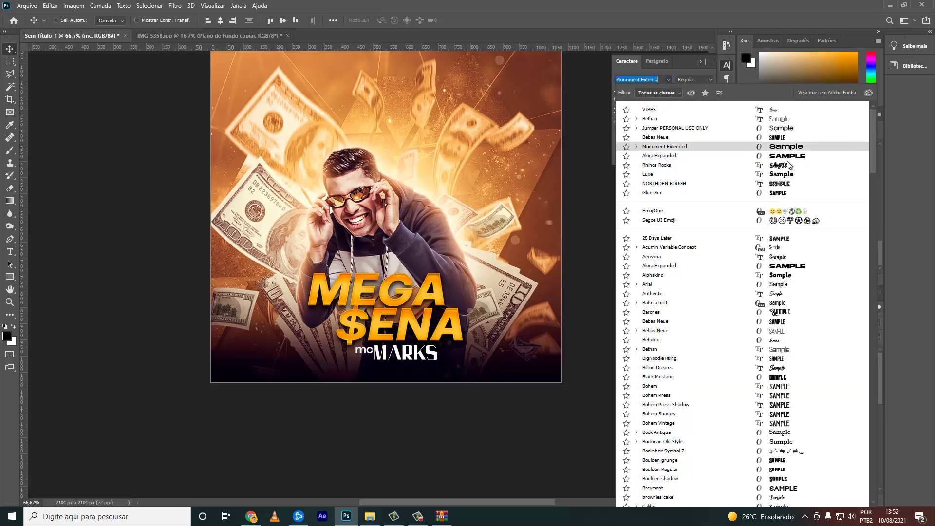
click(706, 156)
drag(477, 331, 510, 319)
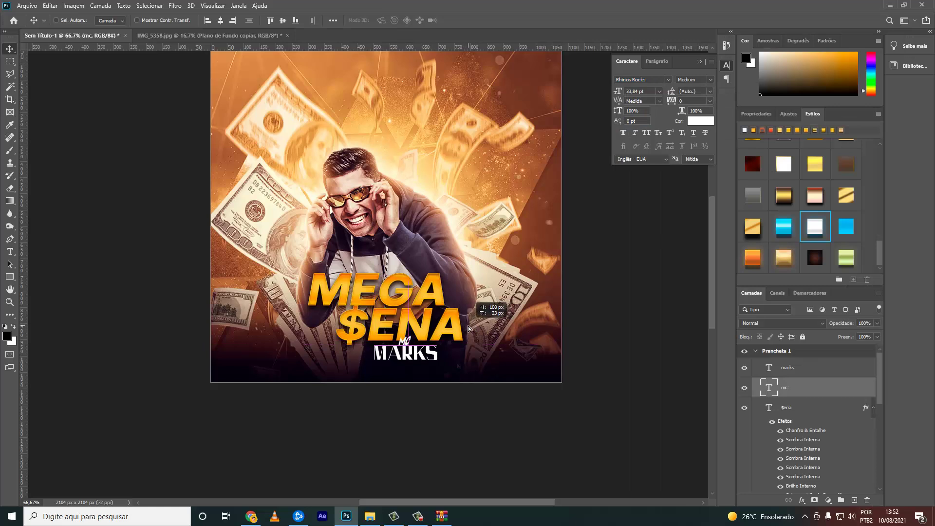
drag(490, 372, 455, 384)
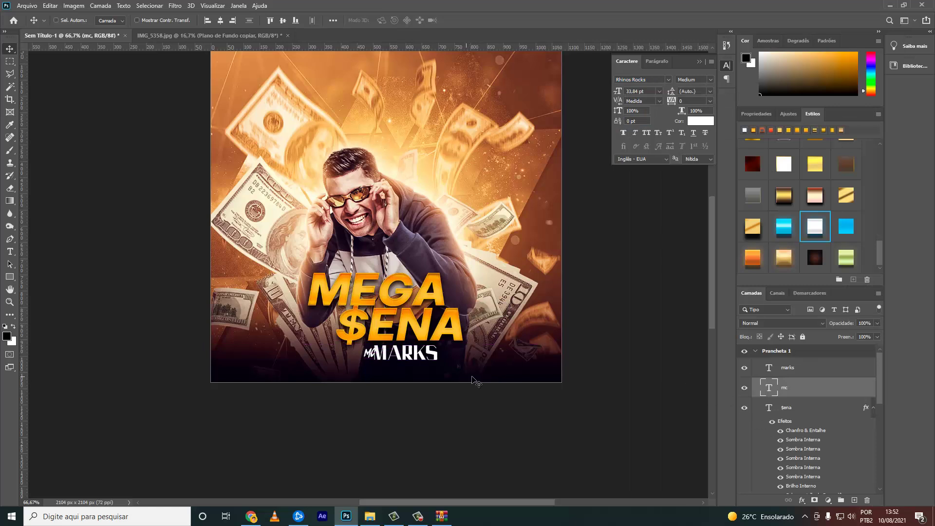
drag(519, 373, 517, 373)
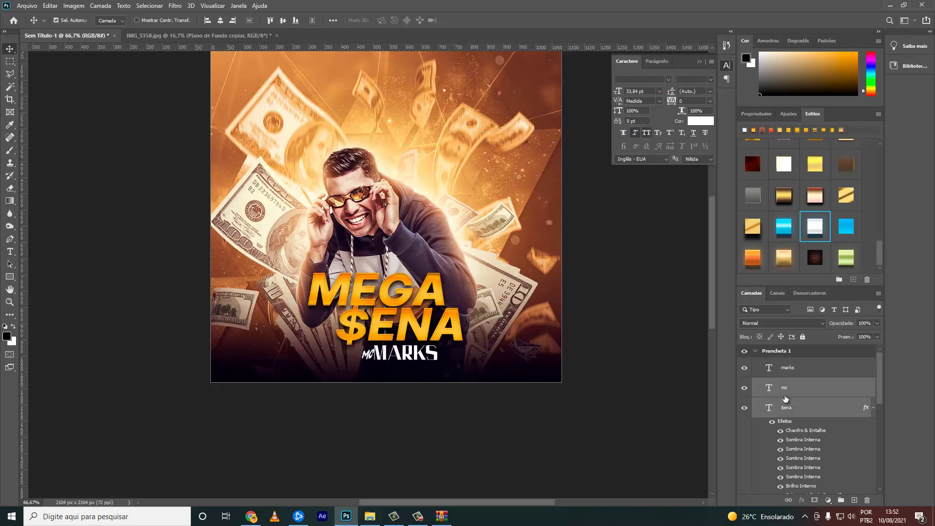
- Group the mc and MARKS layers into a folder named 'nome mc marks'
shift+click(791, 376)
key(ctrl+g)
text(nome mc mark)
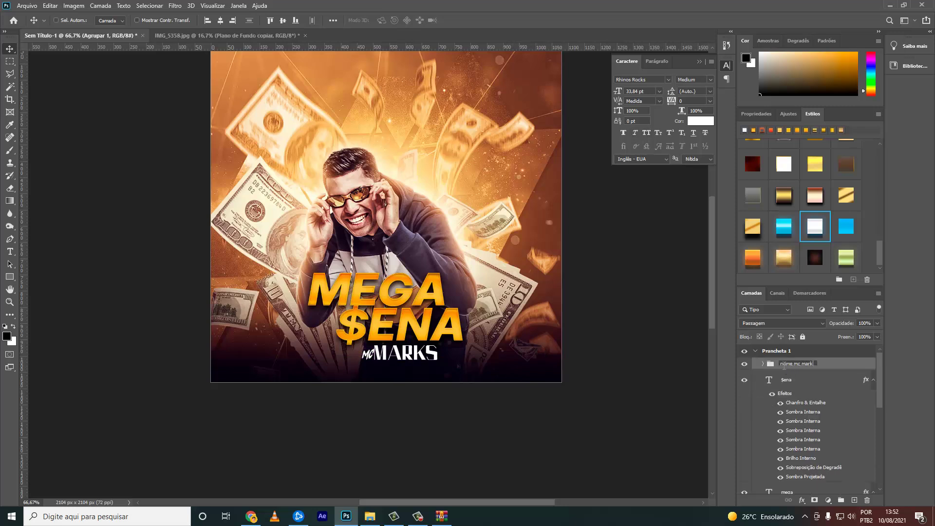
text(s)
key(Return)
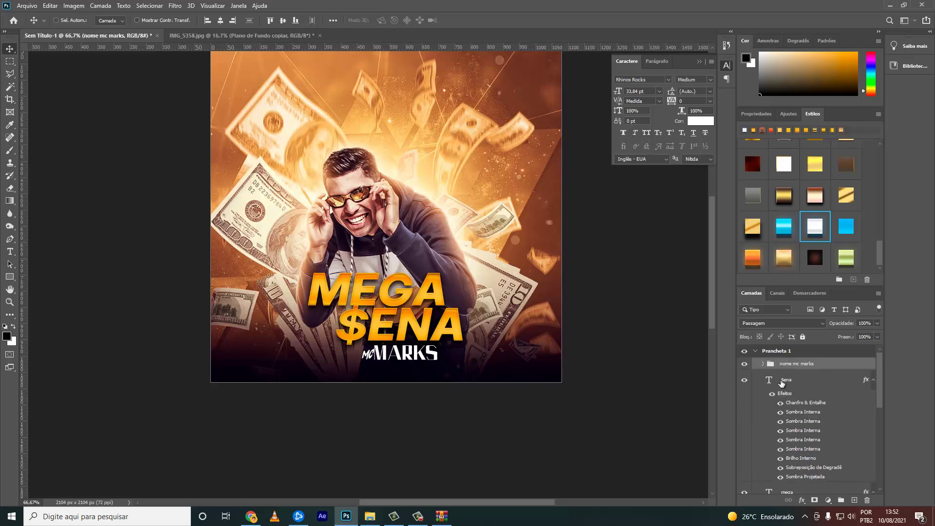
- Change the $ENA text layer's font to Akira Expanded
click(781, 382)
scroll(805, 453, down, 1)
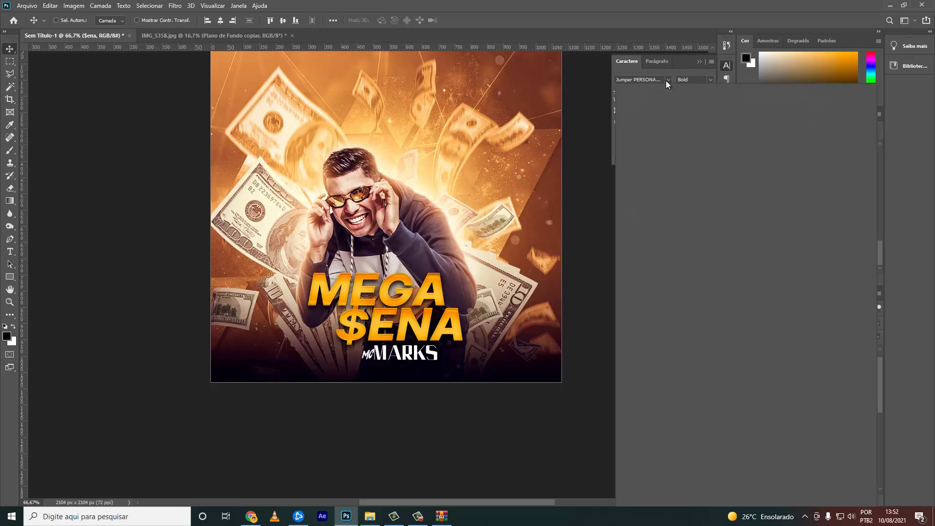
click(666, 79)
click(795, 165)
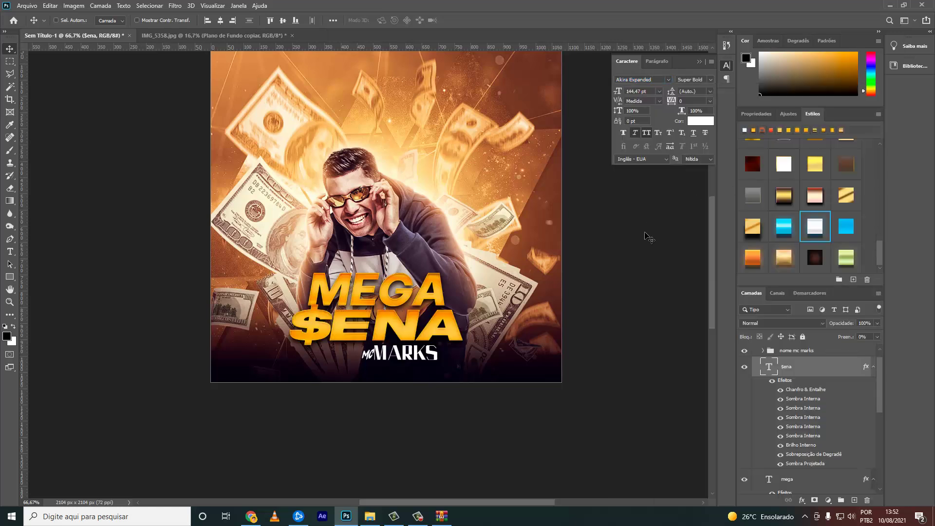
scroll(843, 434, down, 2)
- Apply Akira Expanded to the MEGA layer and nudge it into line above $ENA
click(800, 453)
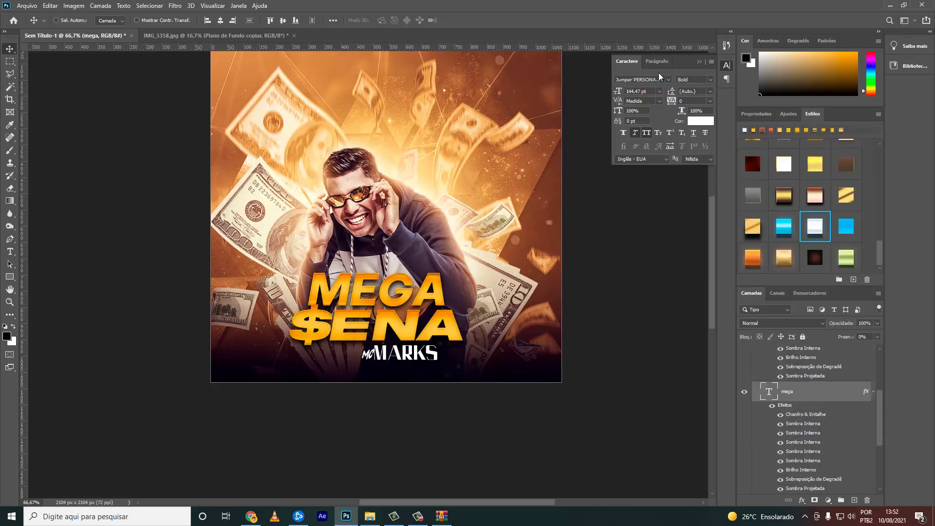
click(668, 80)
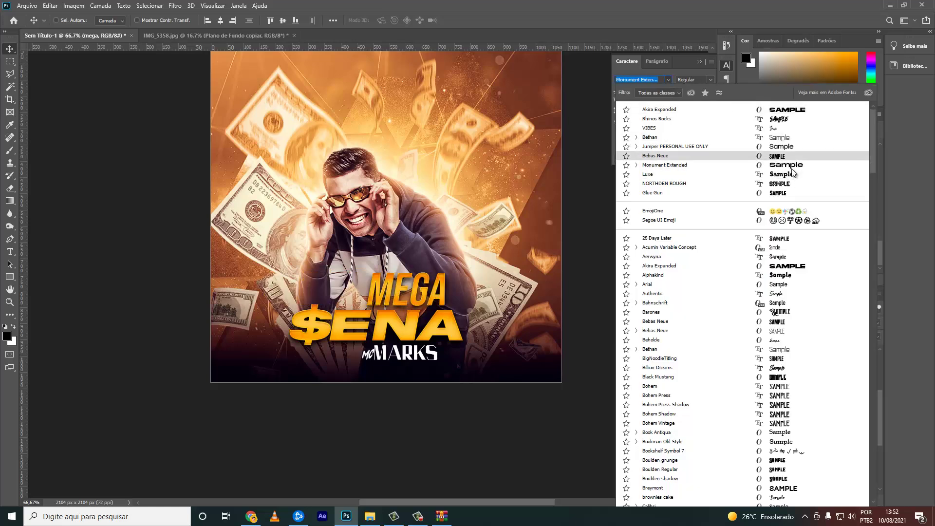
key(Down)
key(Down)
key(Down)
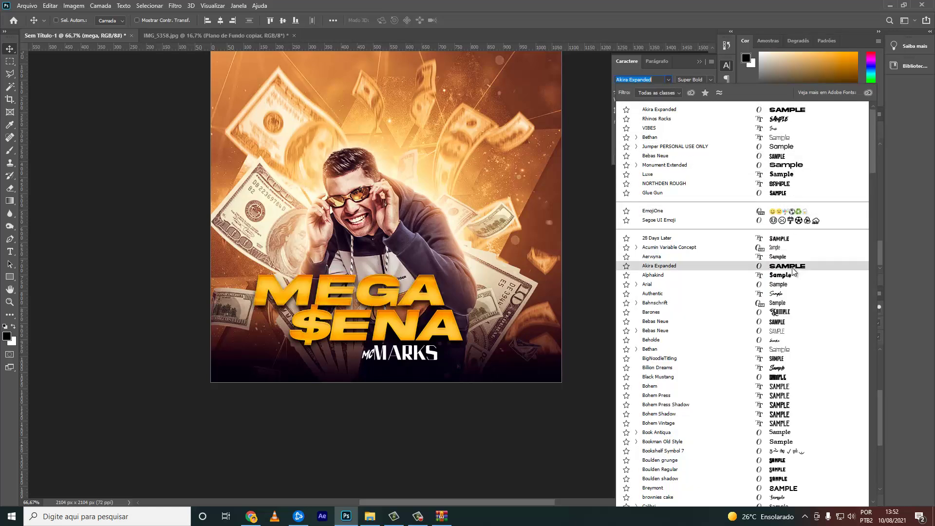
click(795, 267)
drag(339, 282, 385, 309)
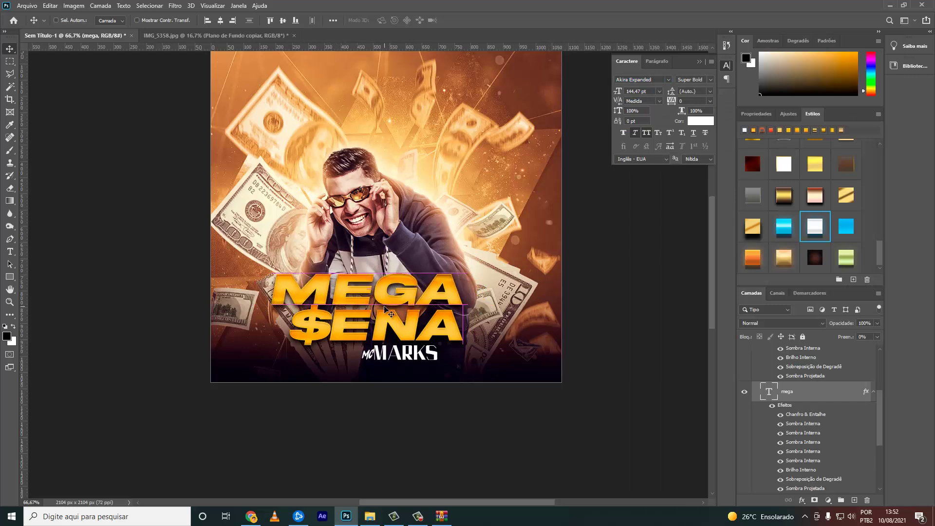
drag(385, 310, 379, 314)
key(Up)
key(Up)
key(Up)
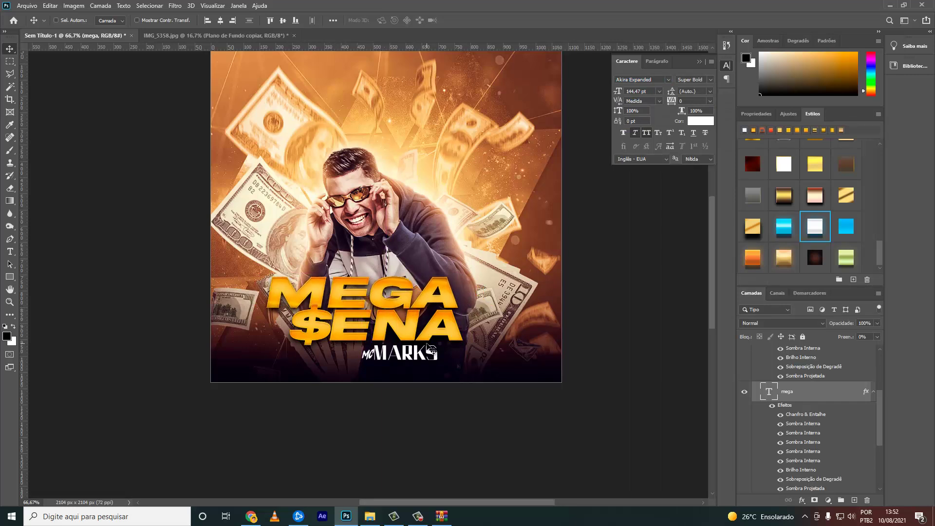
key(Up)
key(Up)
key(Up)
scroll(782, 429, up, 3)
- Group the MEGA and $ENA title layers as 'mega sena nome'
scroll(789, 409, up, 5)
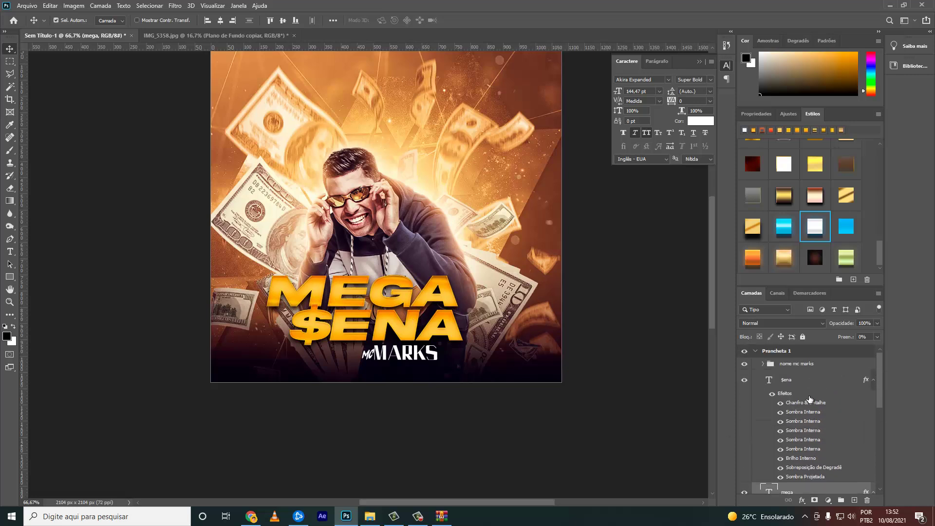
click(790, 377)
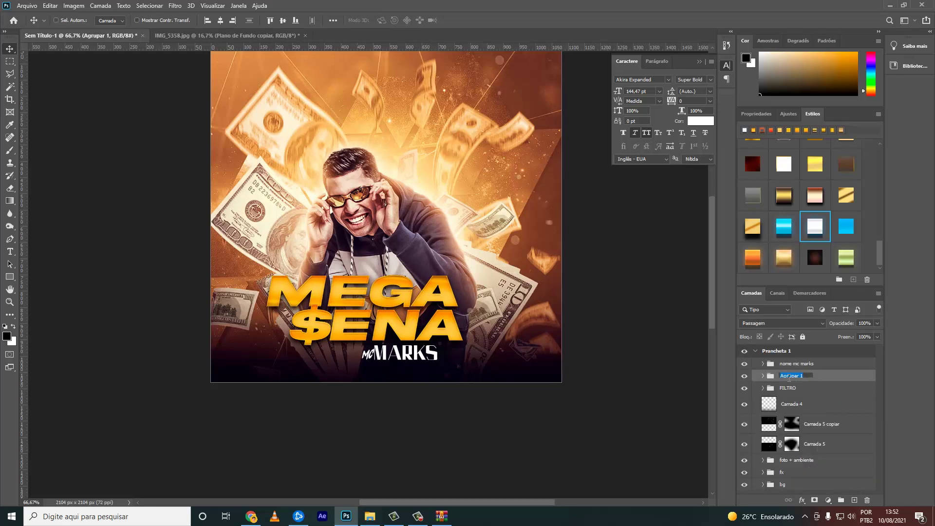
text(ome)
key(Return)
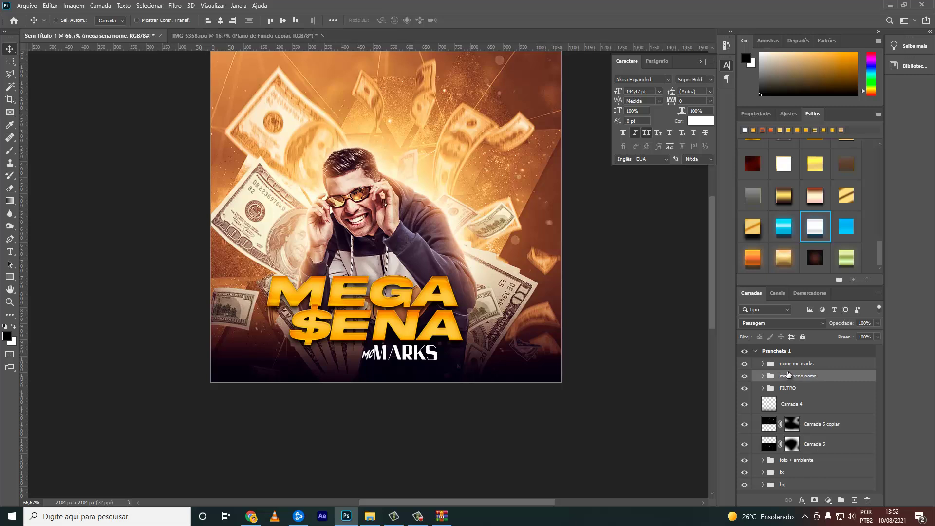
- Try both title groups above the man's head, then return them to the lower artboard
click(789, 364)
key(shift+Left)
key(shift+Left)
key(shift+Left)
key(shift+Left)
key(shift+Left)
key(shift+Left)
key(shift+Left)
key(shift+Left)
key(shift+Left)
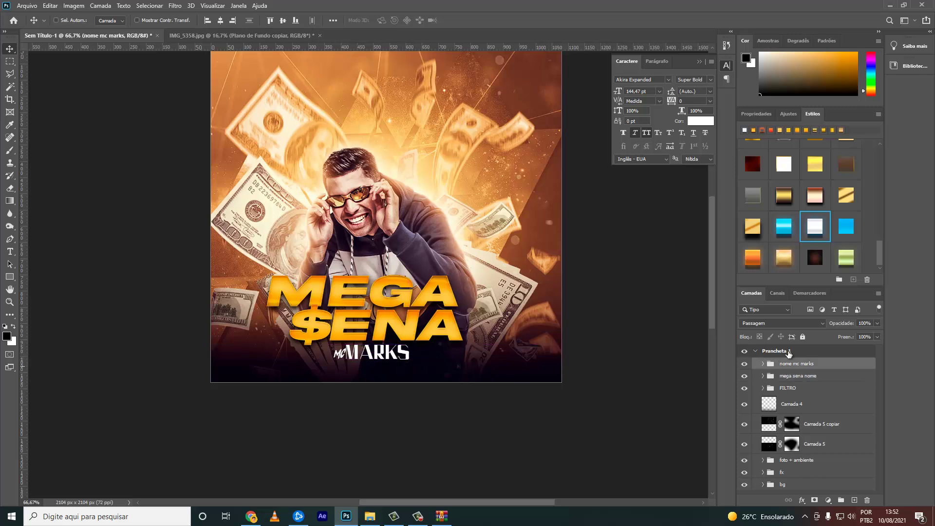
shift+click(804, 376)
drag(484, 324, 516, 324)
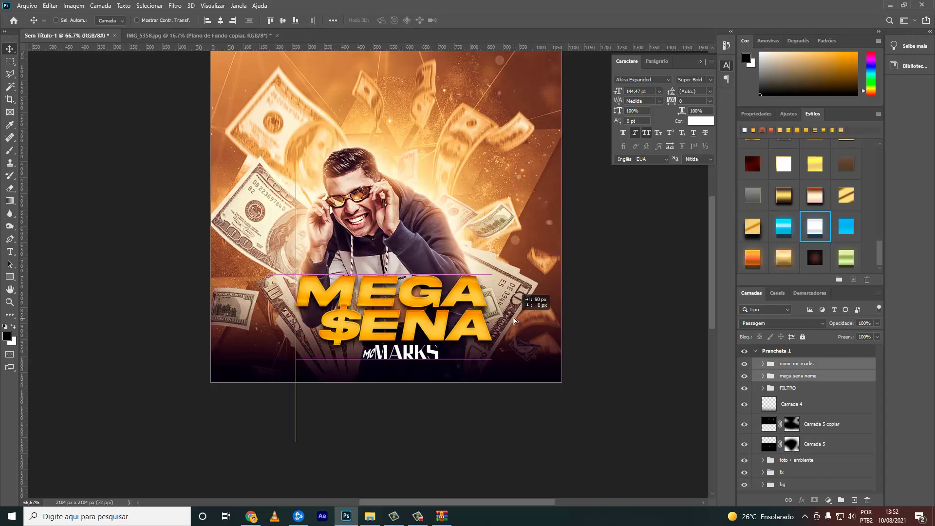
scroll(457, 333, up, 3)
drag(457, 334, 440, 185)
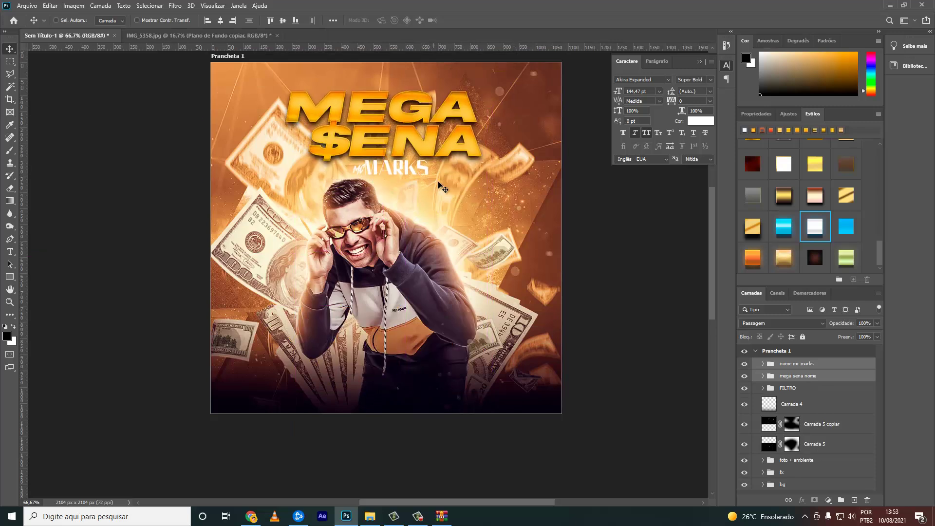
drag(424, 121, 426, 300)
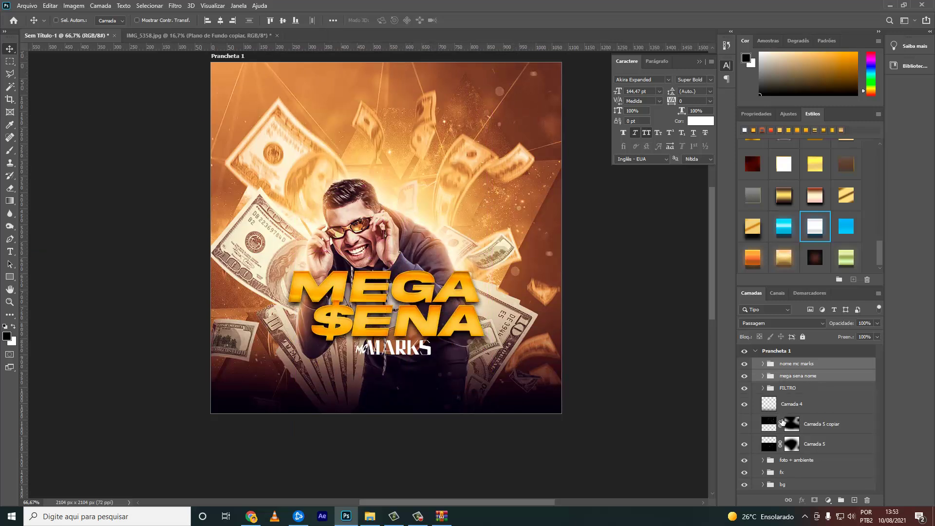
click(784, 484)
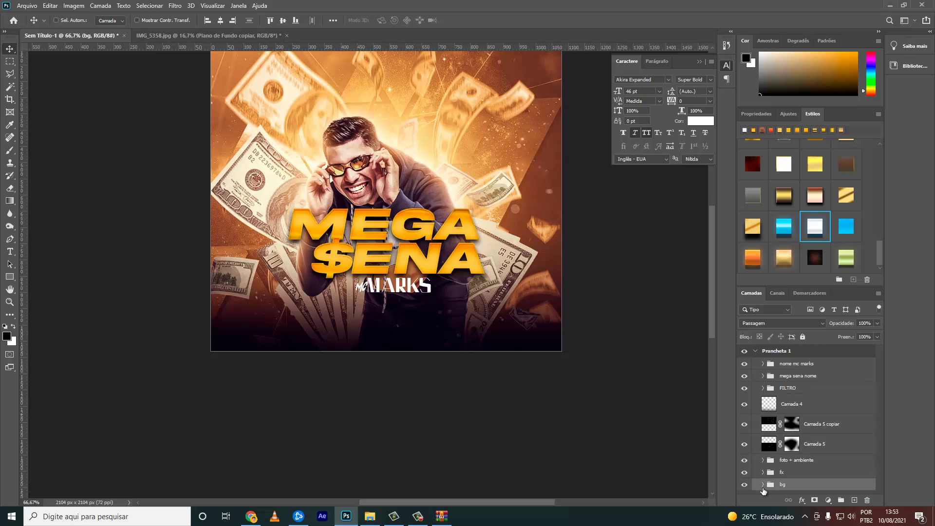
- Add a Brightness/Contrast adjustment with contrast 66 inside the bg group
click(762, 484)
scroll(808, 428, down, 3)
click(822, 455)
scroll(652, 360, up, 1)
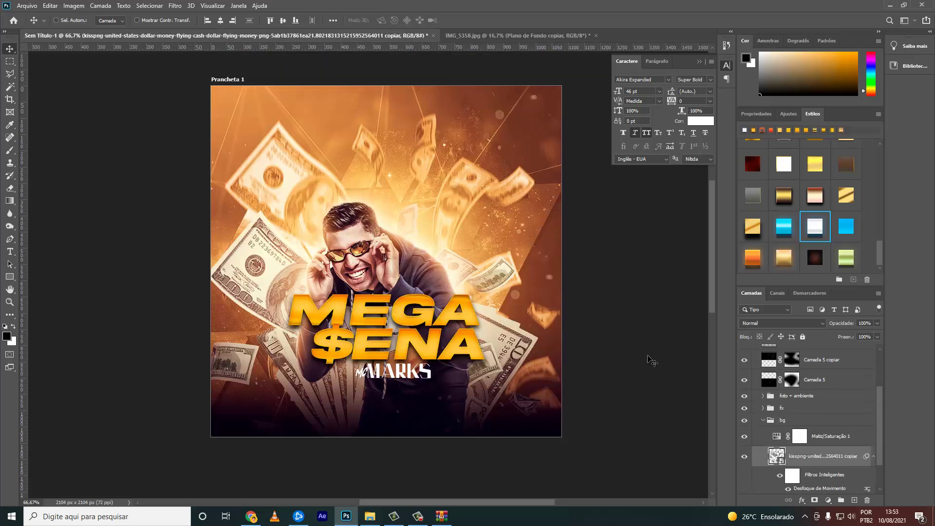
click(799, 436)
click(828, 500)
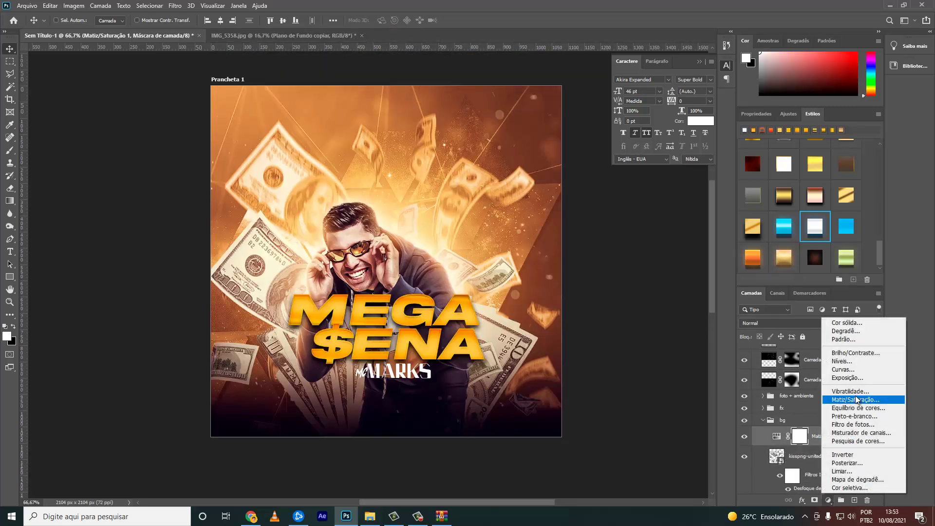
click(855, 352)
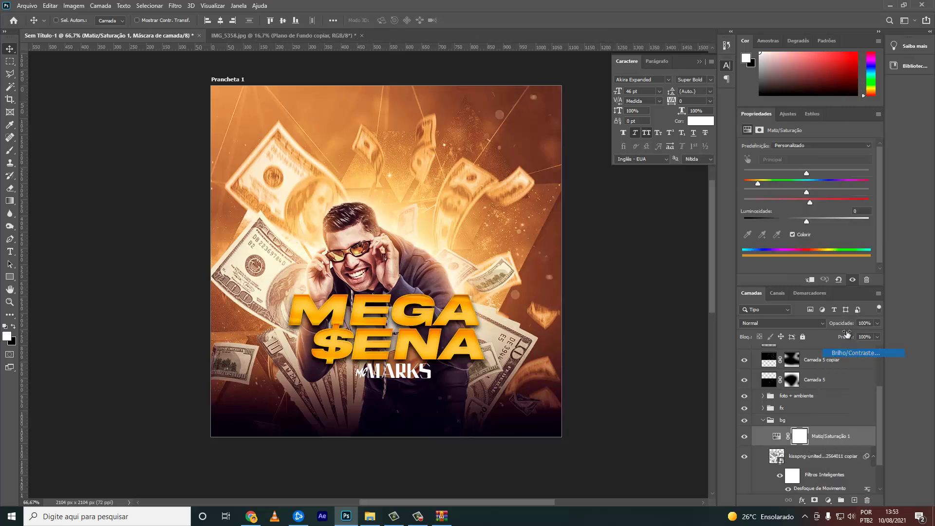
mouse_move(806, 192)
mouse_down()
mouse_move(847, 192)
mouse_move(796, 174)
mouse_move(804, 174)
mouse_up()
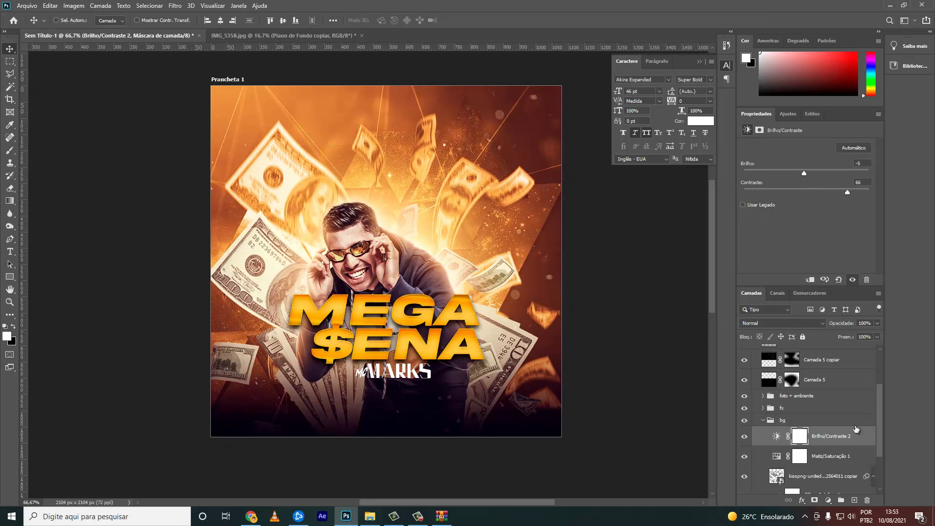
- Add a Hue/Saturation layer at Lightness -63, erasing its mask around the man
click(829, 496)
click(861, 412)
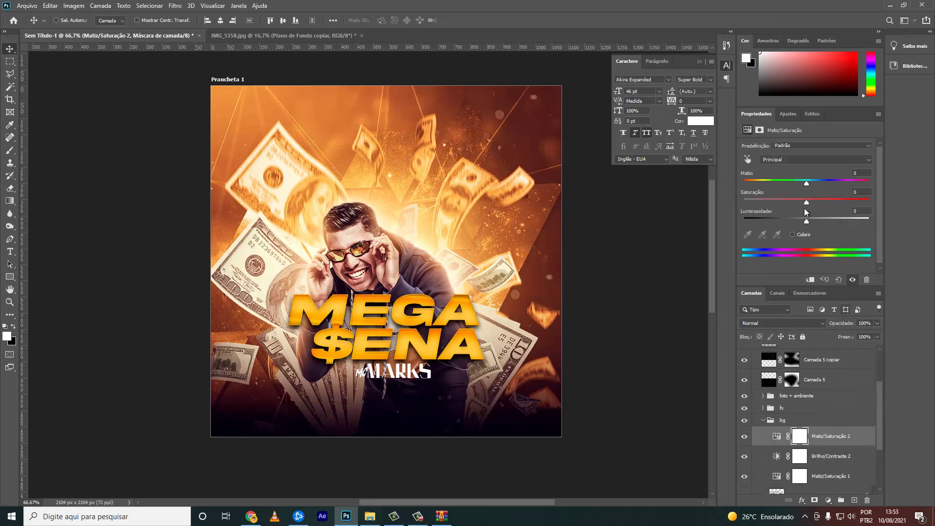
drag(790, 219, 766, 218)
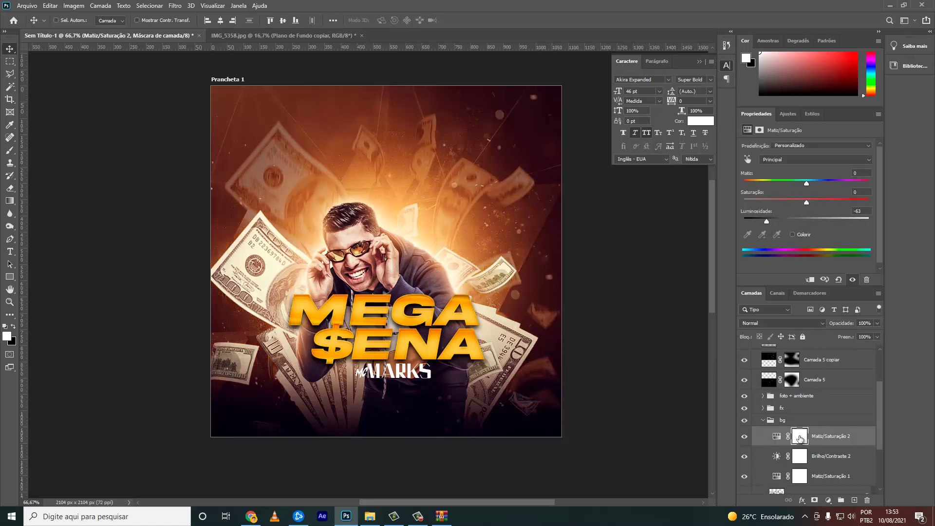
click(800, 436)
key(e)
drag(555, 262, 398, 251)
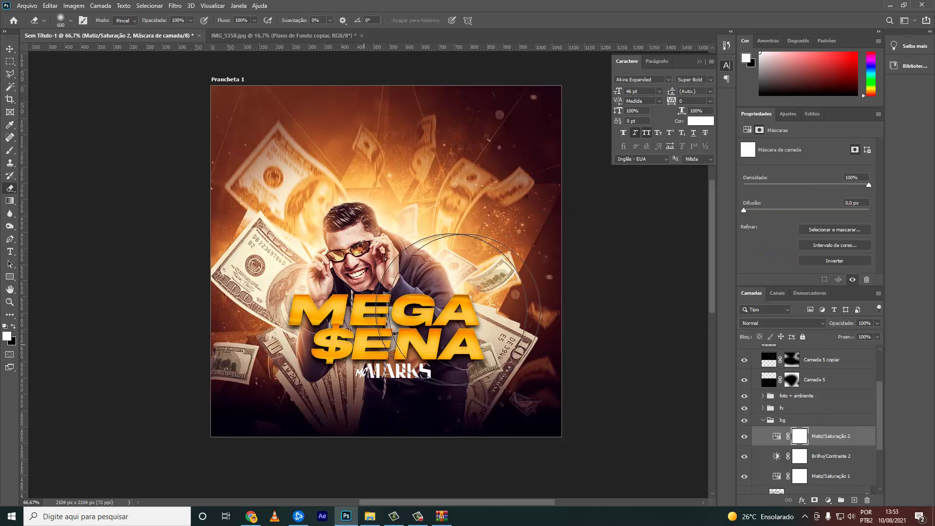
key(v)
scroll(875, 437, up, 3)
- Drag the mega sena nome group to the top, above the man's head
click(821, 375)
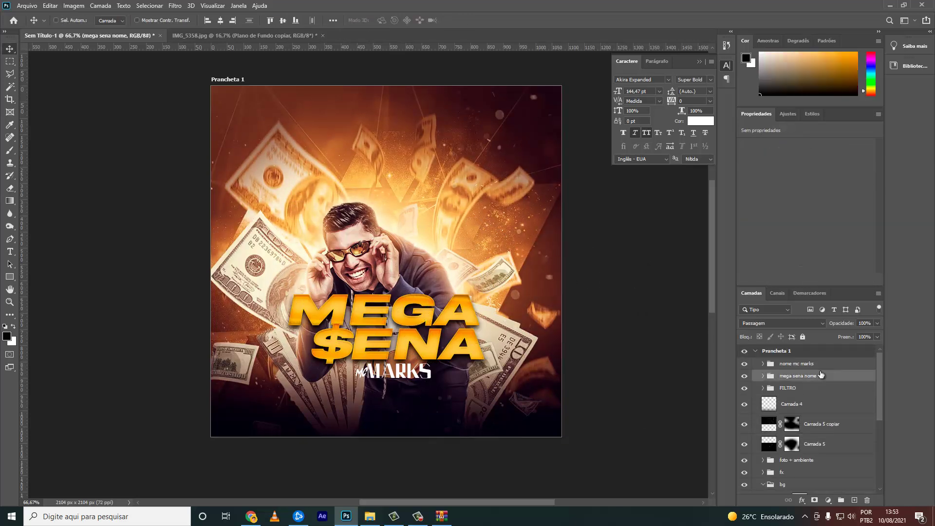
drag(390, 335, 390, 160)
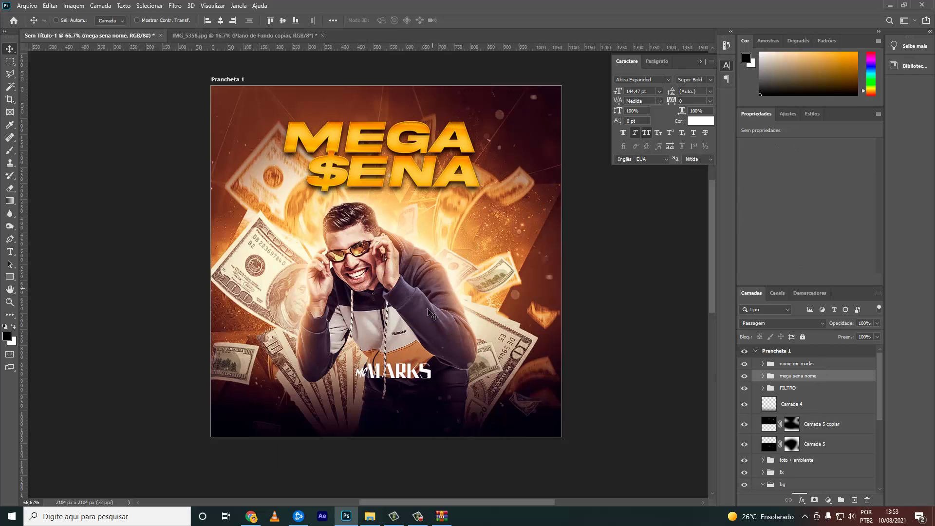
scroll(793, 434, down, 3)
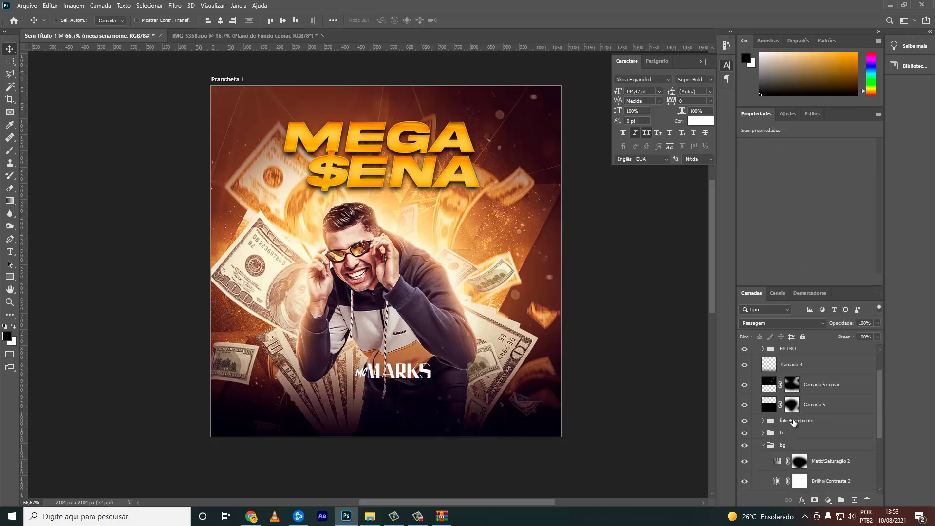
scroll(793, 433, down, 3)
scroll(640, 324, up, 1)
scroll(658, 341, up, 1)
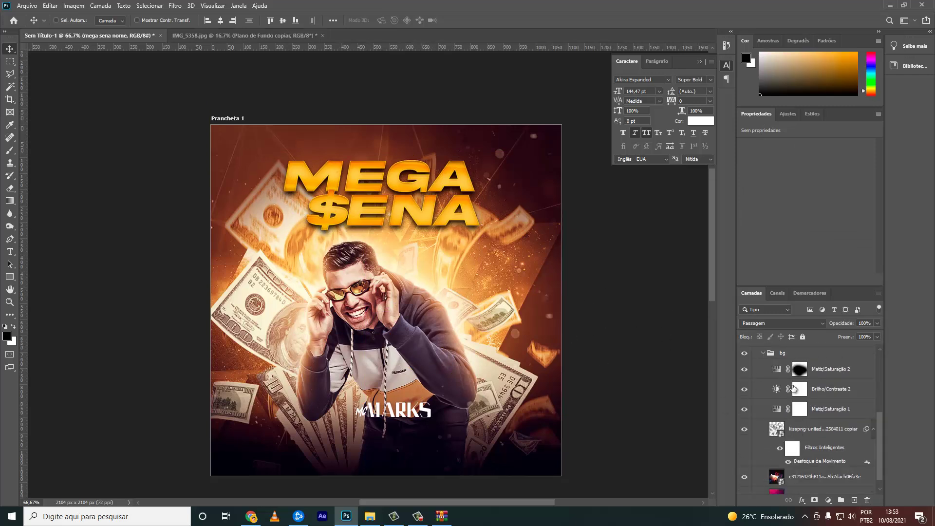
- Hide and re-show the darkening adjustment layers to compare the background
drag(741, 383, 741, 369)
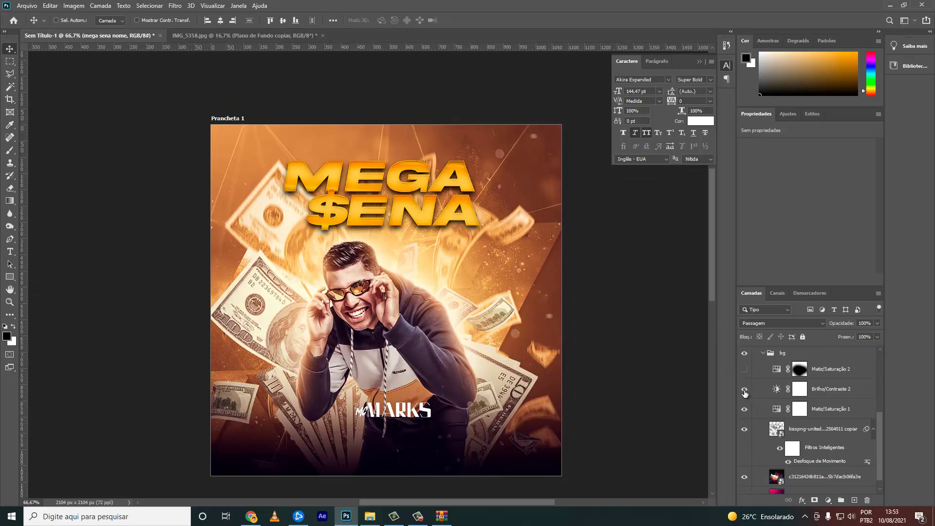
drag(744, 389, 745, 369)
scroll(774, 389, up, 2)
scroll(782, 419, up, 2)
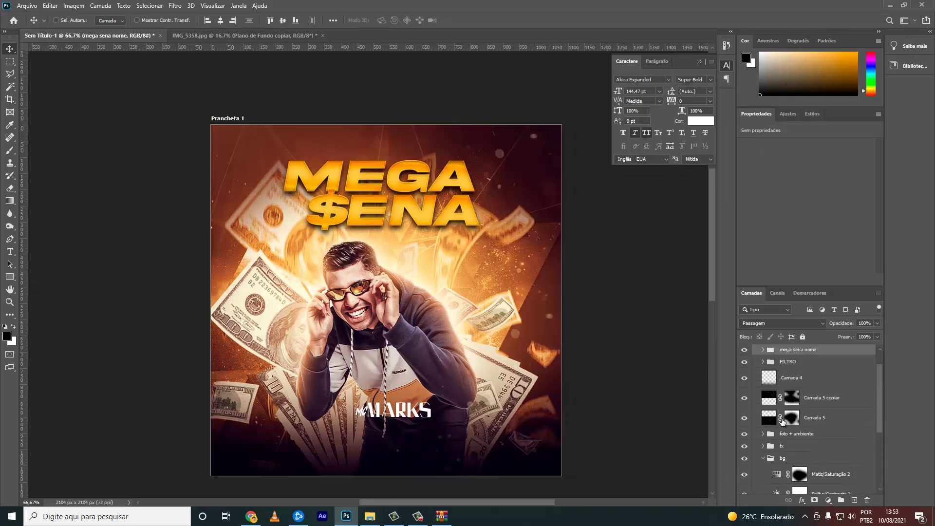
scroll(772, 414, up, 2)
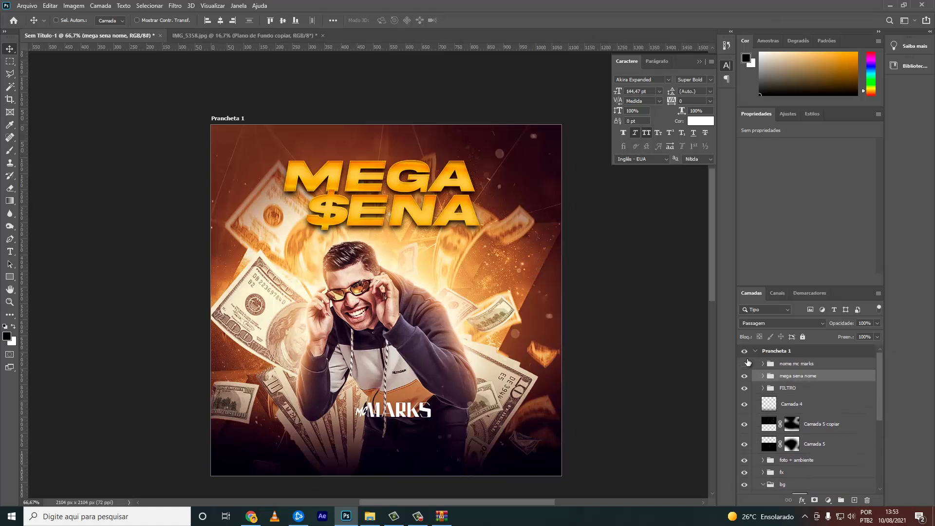
- Scale the nome mc marks name group larger and wider at the bottom
click(798, 363)
mouse_move(437, 419)
mouse_down()
mouse_move(427, 428)
mouse_move(489, 440)
mouse_up()
key(ctrl+t)
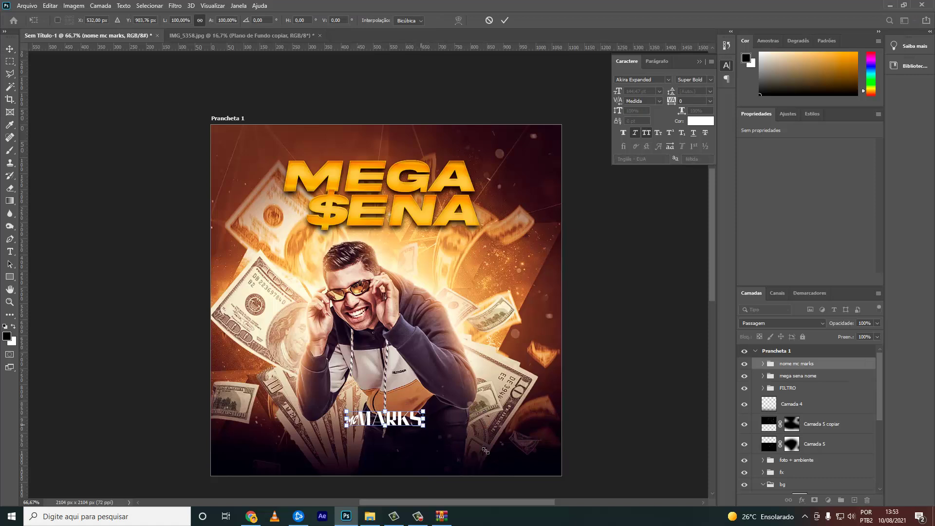
key(Return)
key(ctrl+z)
key(ctrl+t)
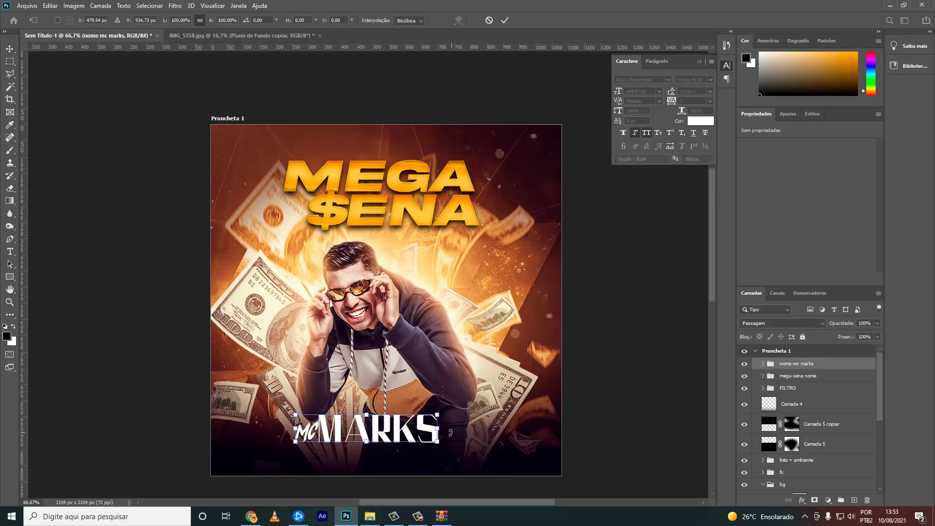
drag(448, 428, 477, 424)
key(Return)
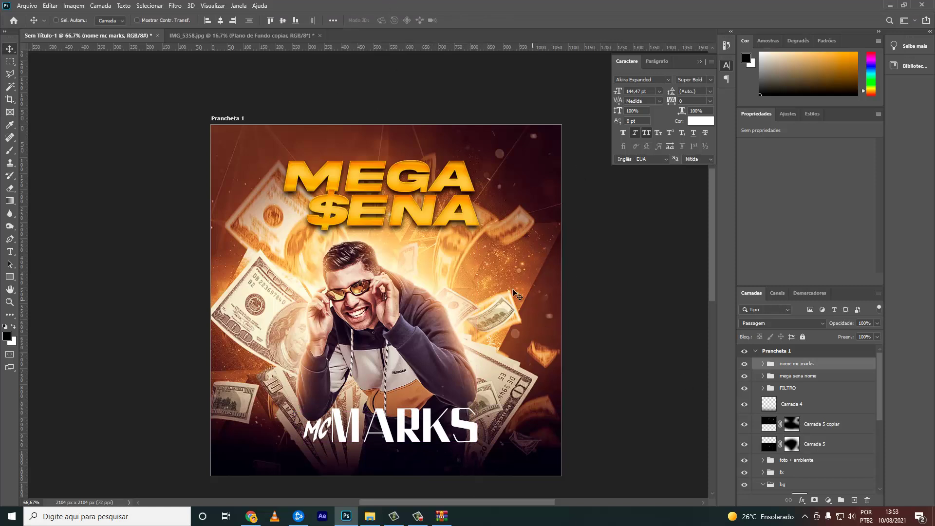
- Raise the Brightness/Contrast contrast to 81 and move the MC MARKS name up slightly
scroll(784, 416, down, 3)
scroll(783, 417, down, 2)
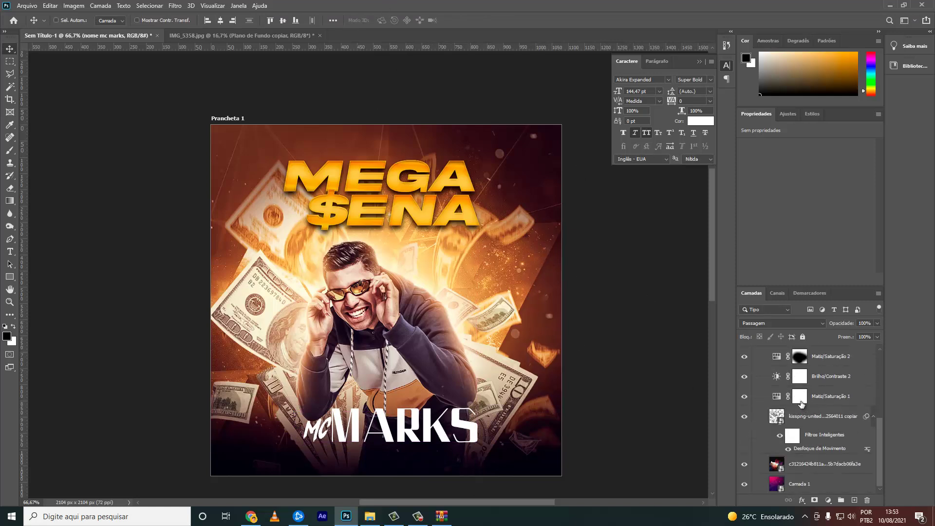
click(830, 376)
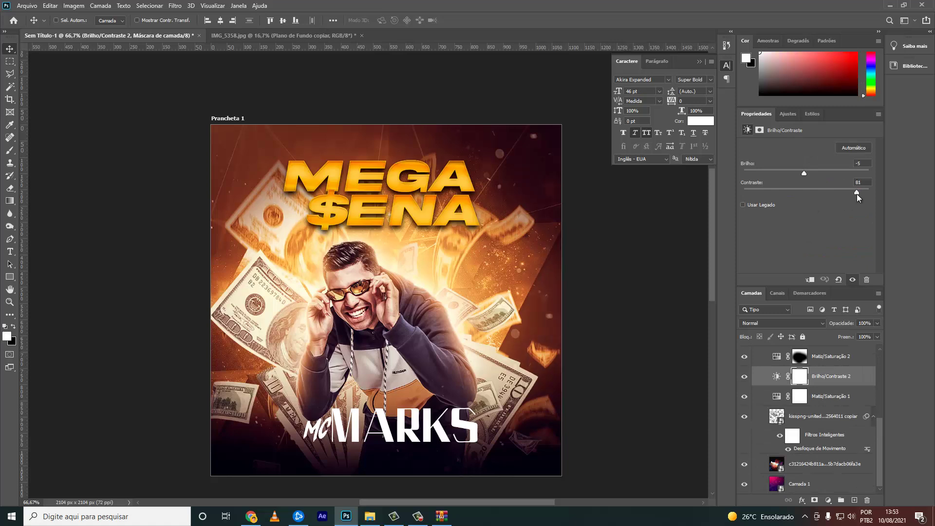
click(856, 194)
scroll(817, 367, up, 2)
scroll(817, 367, up, 3)
click(817, 364)
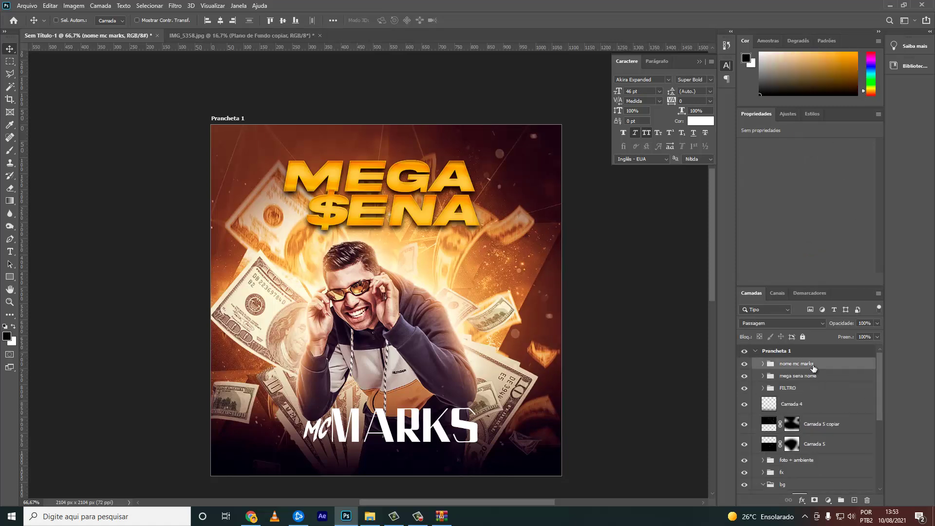
drag(495, 410, 493, 433)
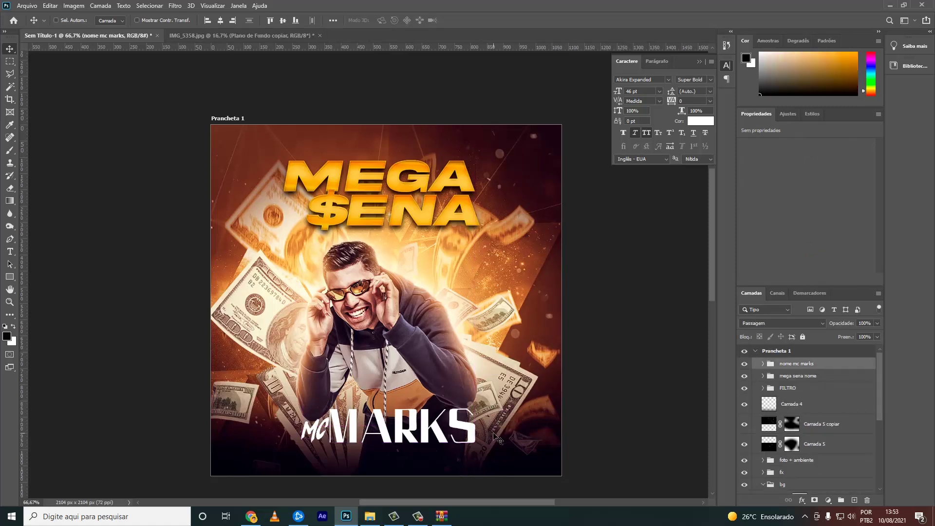
double_click(458, 229)
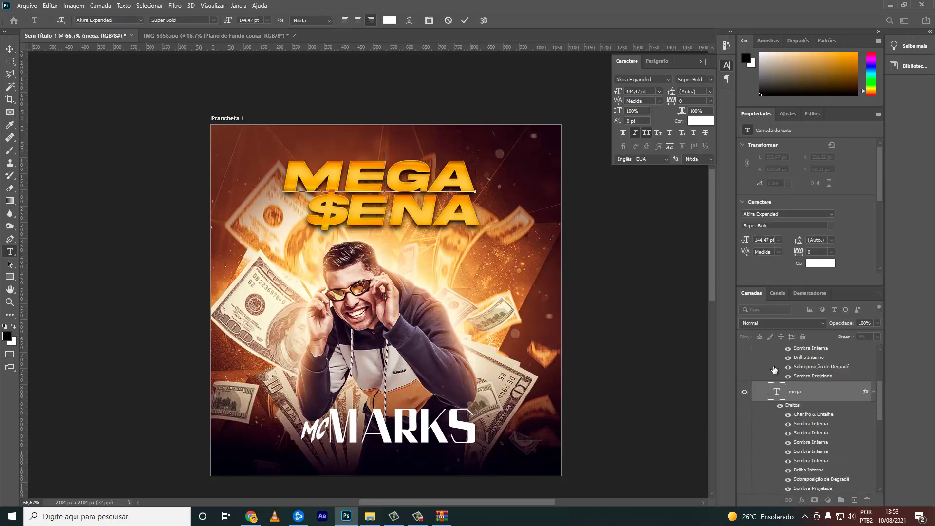
- Add a 'LANÇAMENTO SINGLE OFICIAL' text line above the title
click(419, 516)
click(417, 516)
scroll(803, 413, up, 1)
scroll(803, 414, up, 2)
click(768, 370)
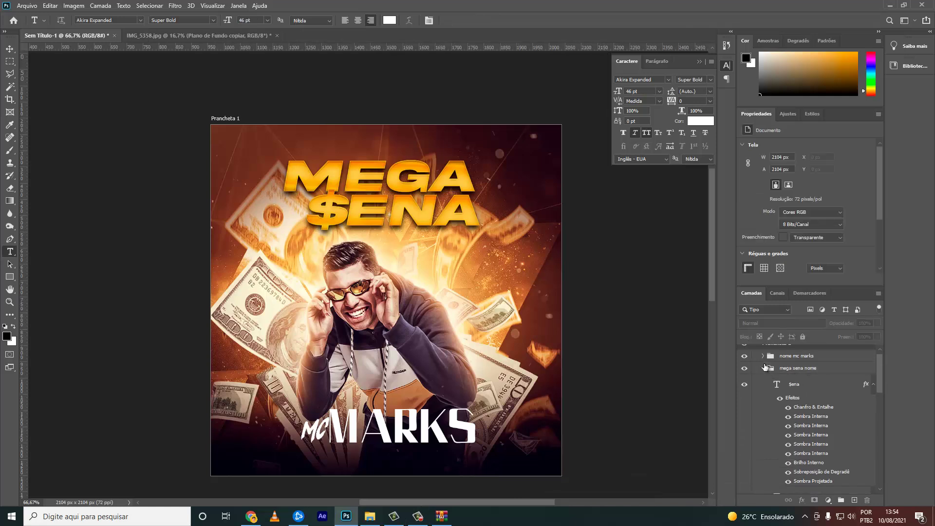
click(762, 368)
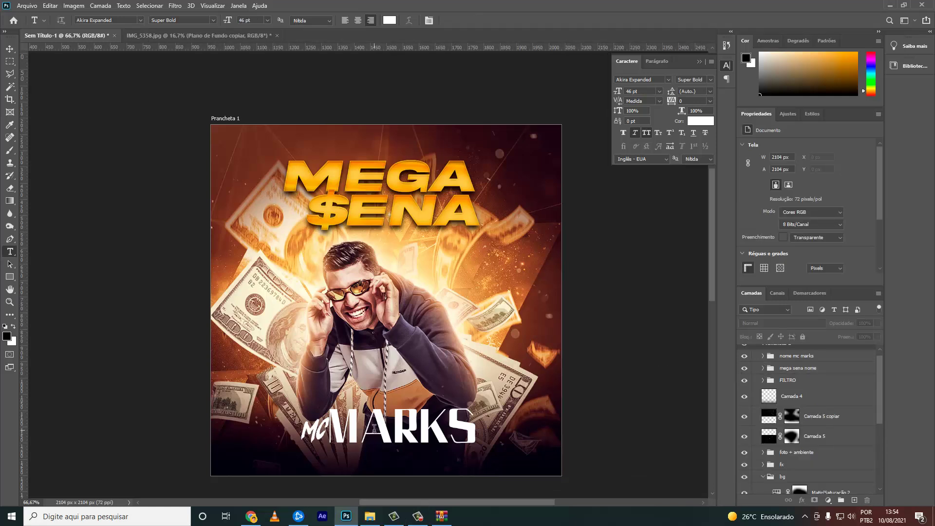
click(292, 149)
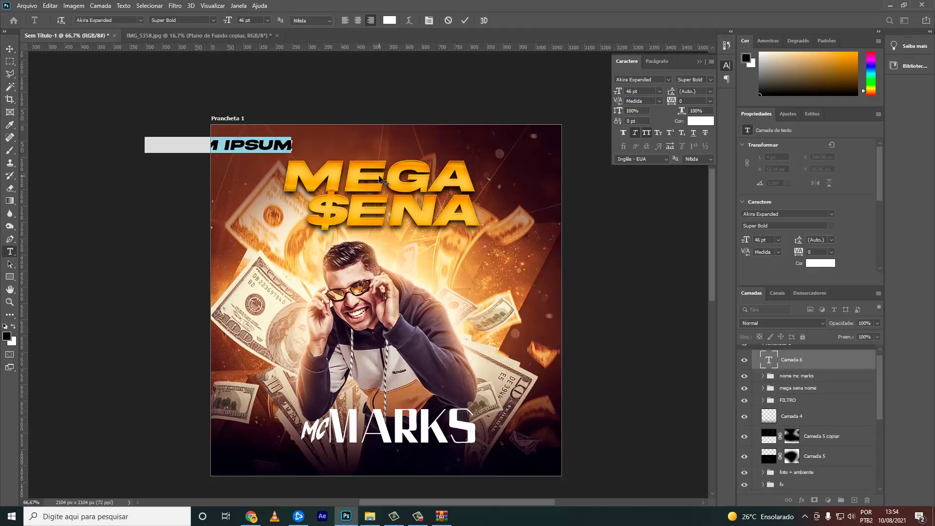
text(LAN)
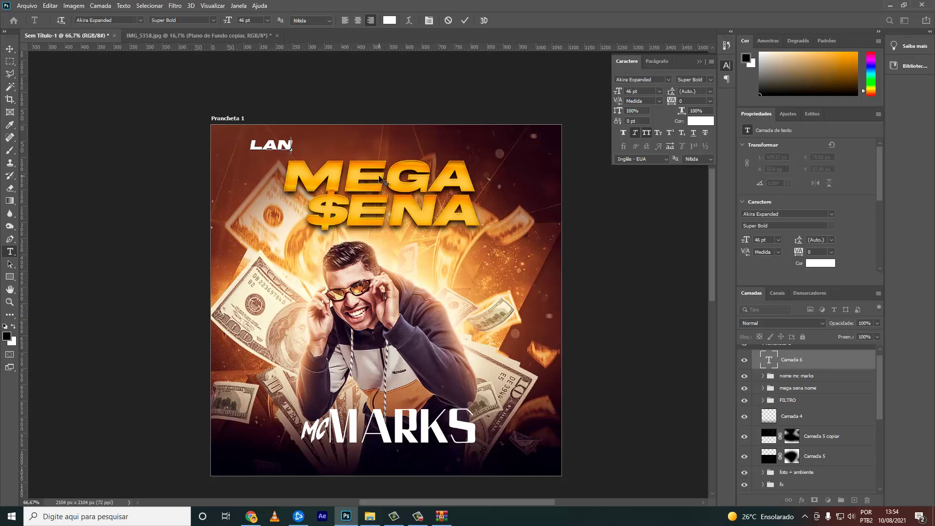
text(ÇAMENTO SINGLE OFIC)
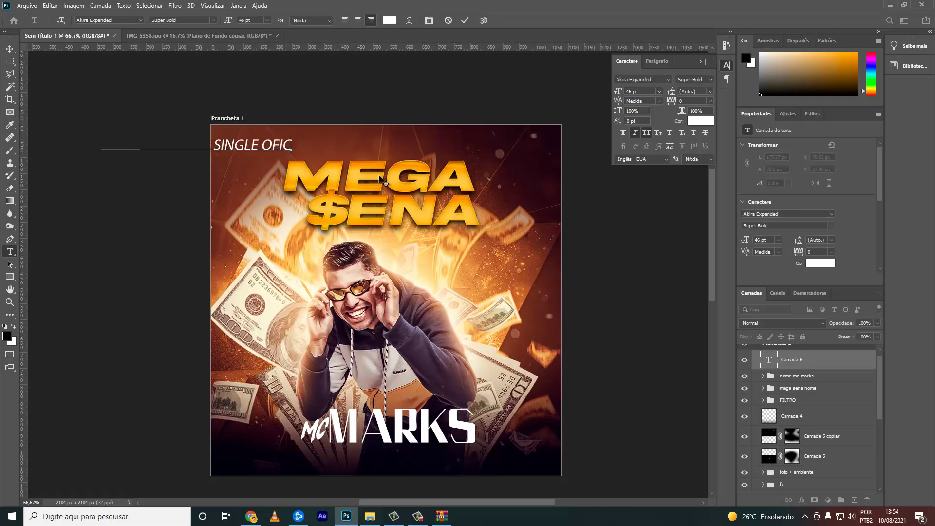
text(IAL)
- Make the caption upright in the Jumper font, widely spaced, across the cover's top
key(ctrl+a)
click(634, 133)
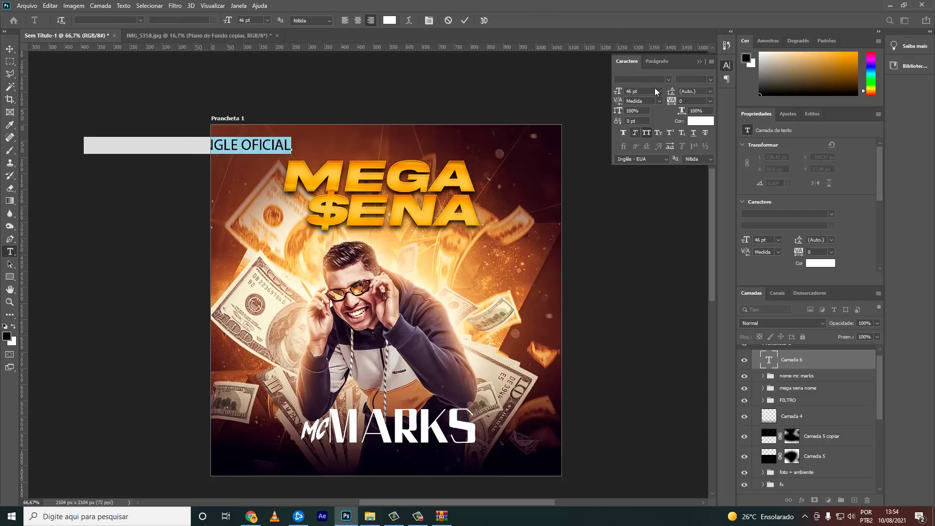
click(665, 81)
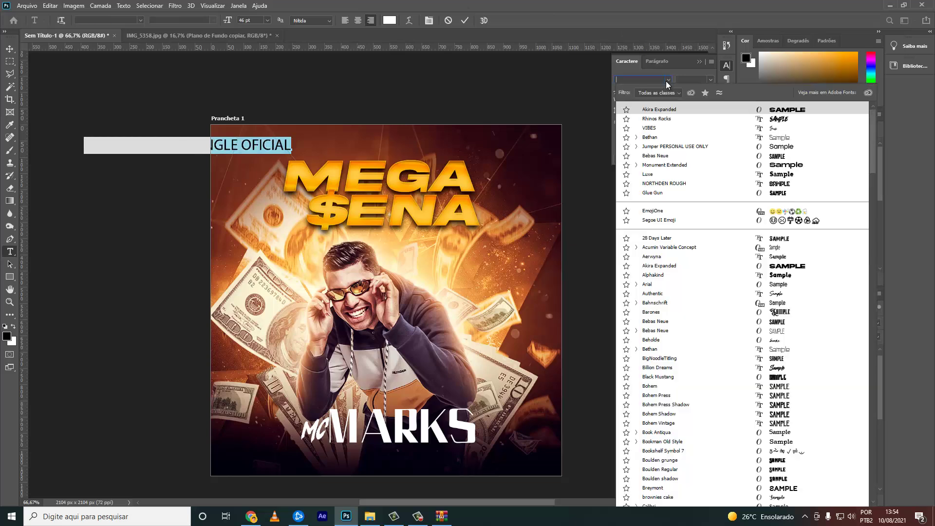
click(734, 143)
drag(671, 100, 701, 98)
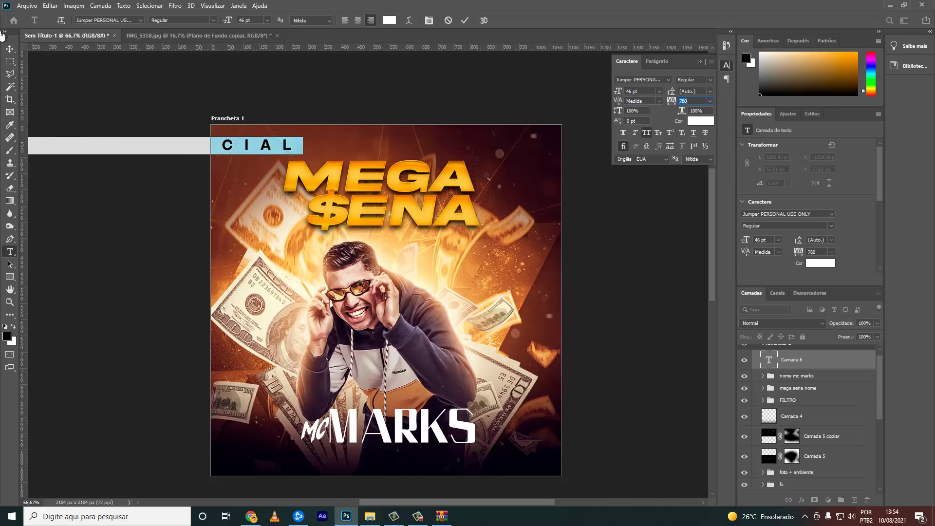
click(10, 55)
mouse_move(295, 157)
mouse_down()
mouse_move(495, 200)
mouse_move(170, 192)
mouse_move(469, 163)
mouse_up()
key(Return)
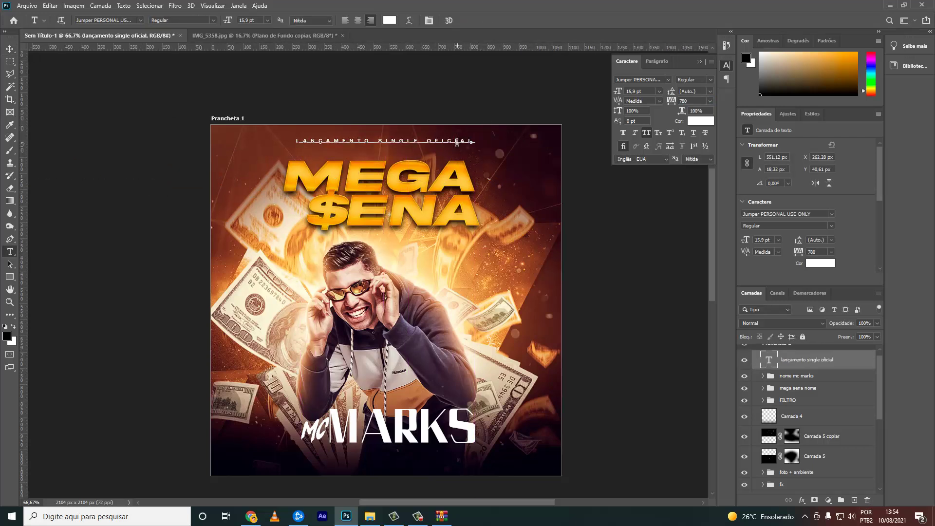
- Set the caption's tracking to 780 and select its layer
click(457, 141)
key(ctrl+a)
click(695, 101)
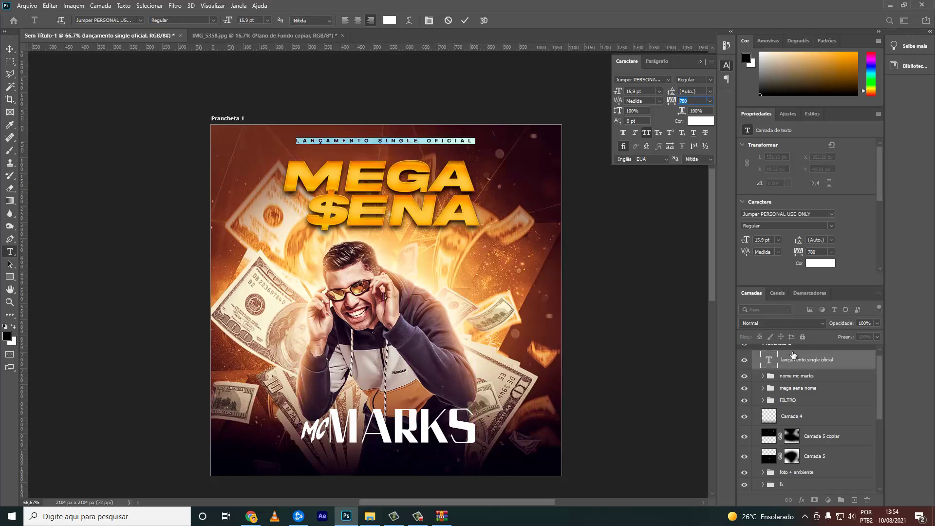
click(793, 351)
click(801, 368)
- Delete the caption and move the MEGA $ENA title down to the bottom of the cover
key(Delete)
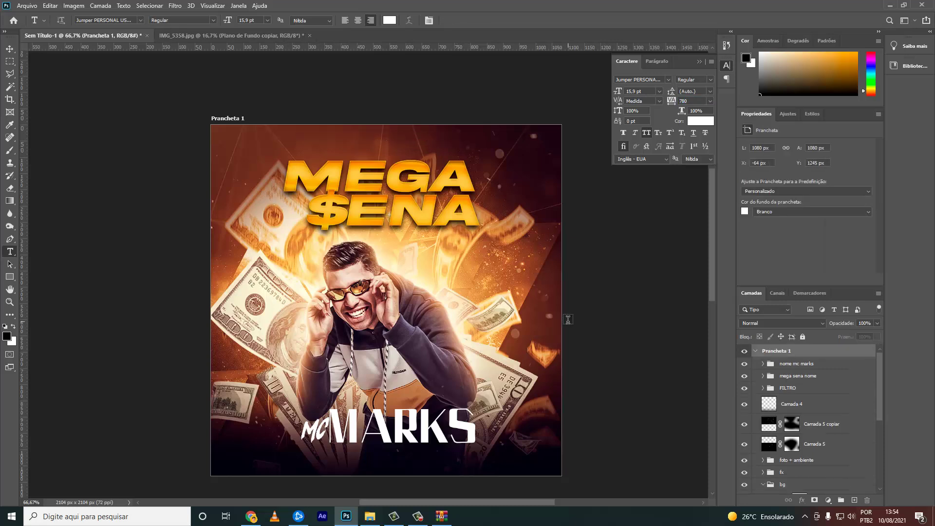
key(v)
click(769, 364)
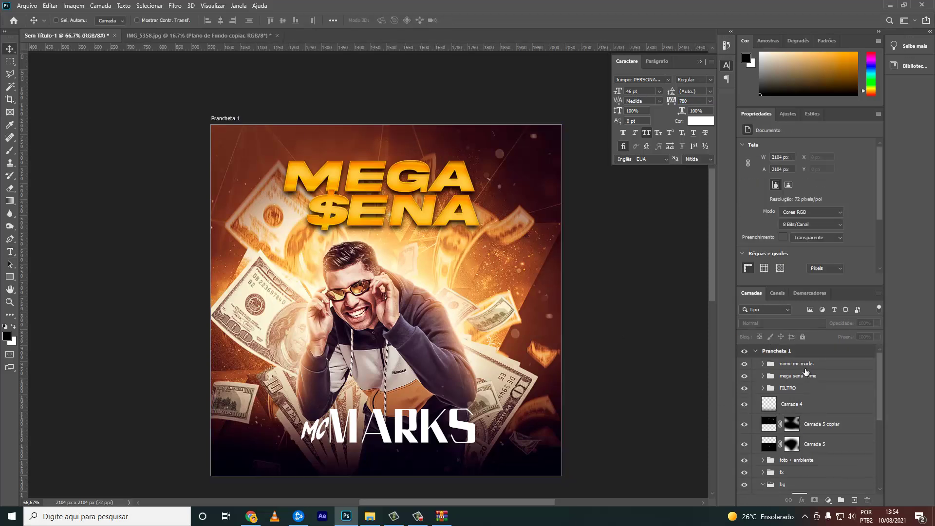
mouse_move(444, 266)
mouse_down()
mouse_move(408, 216)
mouse_move(413, 230)
mouse_up()
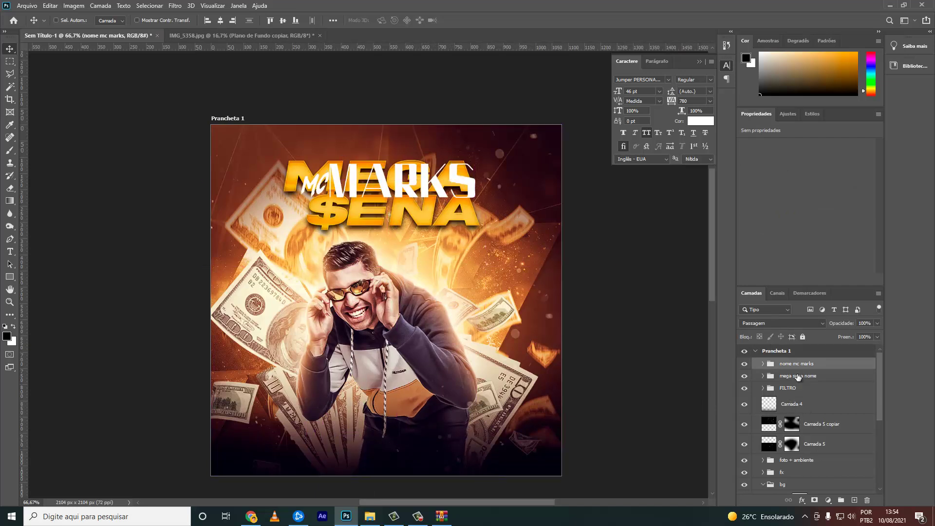
click(797, 376)
mouse_move(453, 201)
mouse_down()
mouse_move(444, 422)
mouse_move(433, 422)
mouse_up()
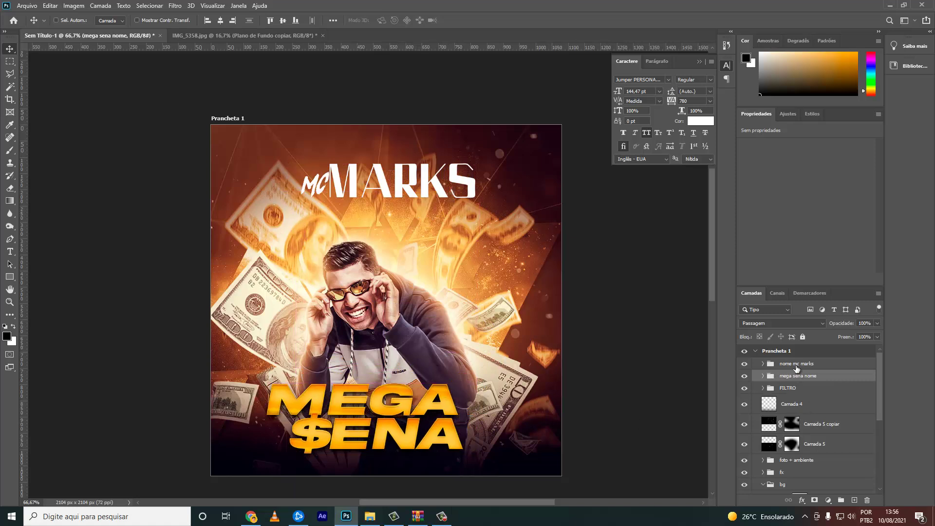
- Reposition the MC MARKS name and MEGA $ENA title, undoing the unwanted MC MARKS move
click(797, 363)
key(ctrl+z)
mouse_move(436, 322)
mouse_down()
mouse_move(431, 356)
mouse_move(455, 375)
mouse_up()
click(797, 376)
mouse_move(439, 246)
mouse_down()
mouse_move(432, 246)
mouse_move(444, 465)
mouse_up()
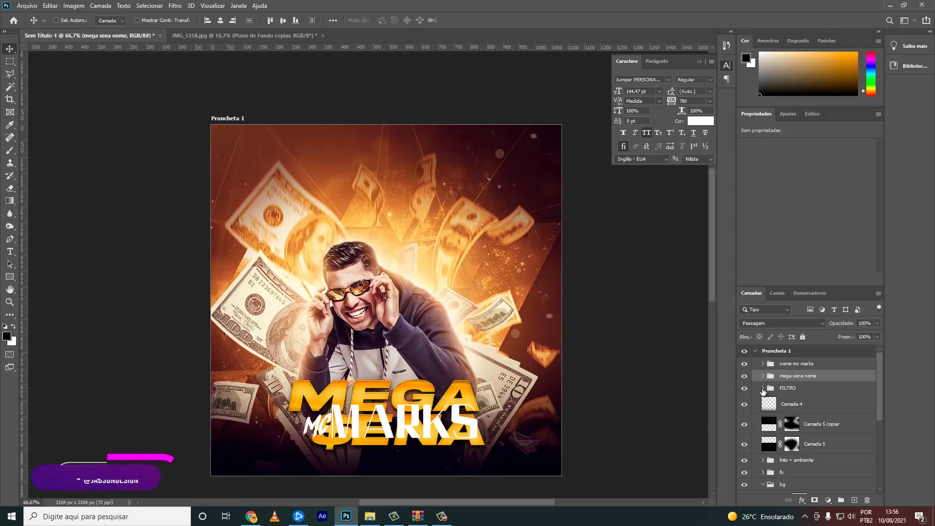
click(796, 363)
drag(449, 418, 447, 202)
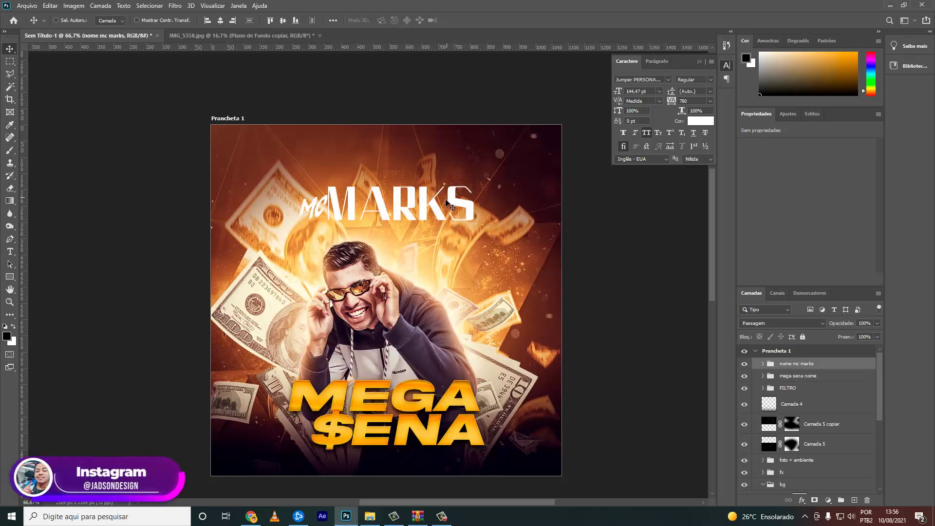
key(ctrl+z)
key(ctrl+z)
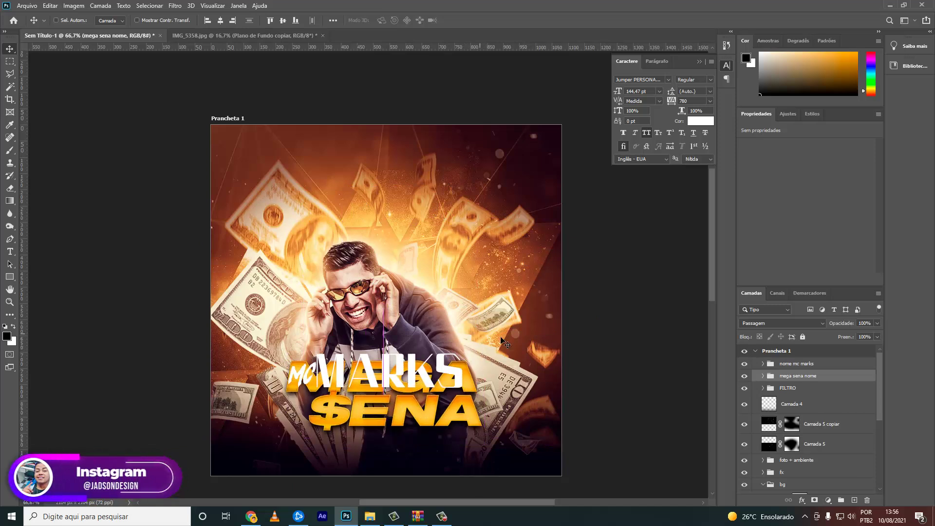
click(633, 368)
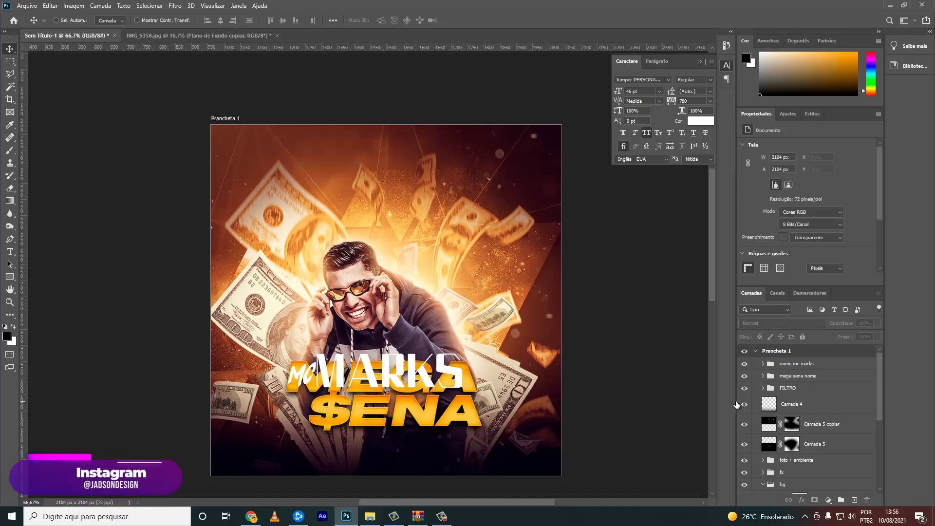
- Shrink the MC MARKS name to about half size just below the title
click(796, 363)
key(ctrl+t)
mouse_move(462, 389)
mouse_down()
mouse_move(367, 368)
mouse_move(392, 441)
mouse_up()
key(Return)
click(782, 388)
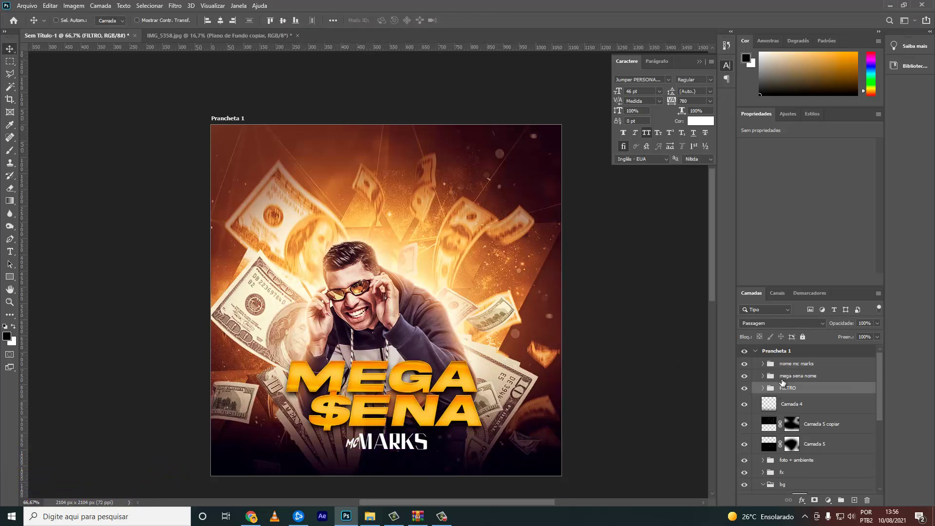
click(744, 376)
click(744, 376)
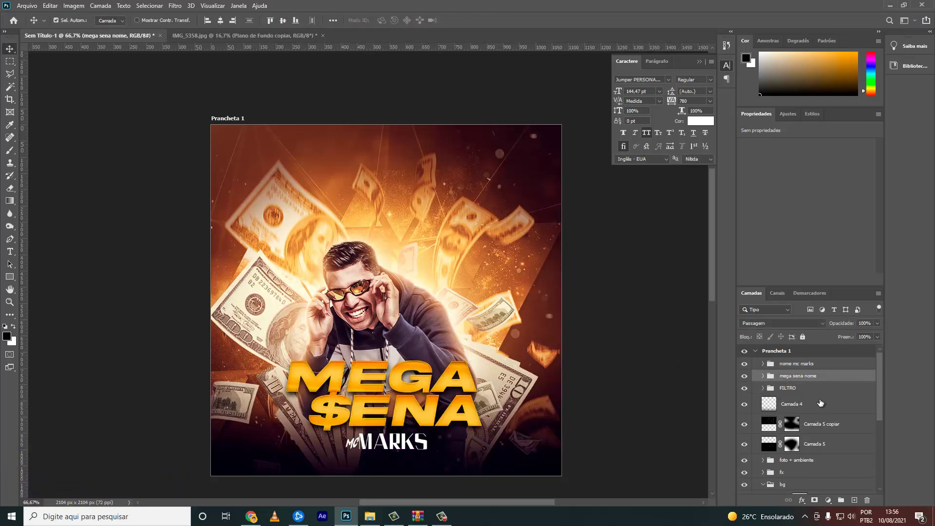
- Duplicate the MEGA $ENA title toward the top, trying an enlargement and rotation that is undone
alt+drag(379, 390, 353, 221)
key(ctrl+t)
mouse_move(590, 310)
mouse_down()
mouse_move(616, 336)
mouse_move(521, 283)
mouse_up()
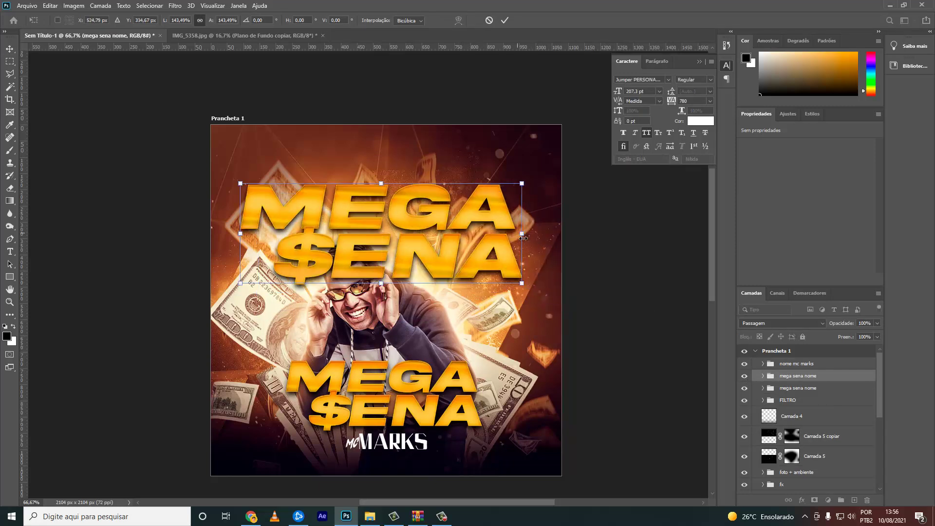
drag(521, 233, 516, 197)
key(Return)
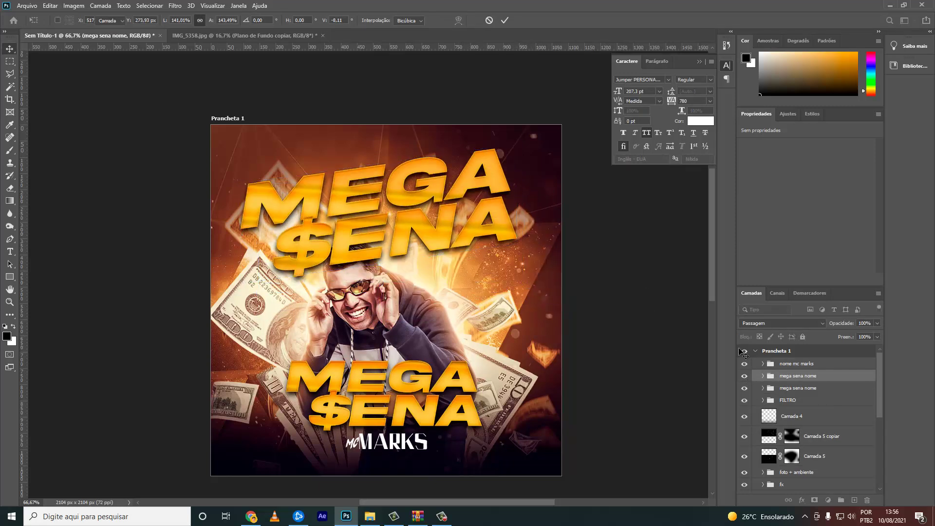
key(ctrl+z)
- Enlarge the top MEGA $ENA copy and skew it upward on the right
key(ctrl+t)
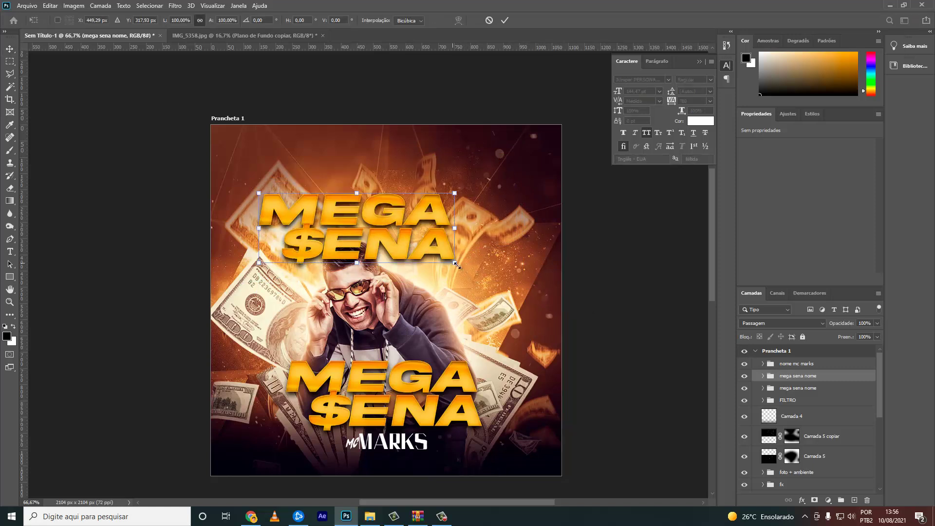
drag(467, 267, 536, 289)
key(Return)
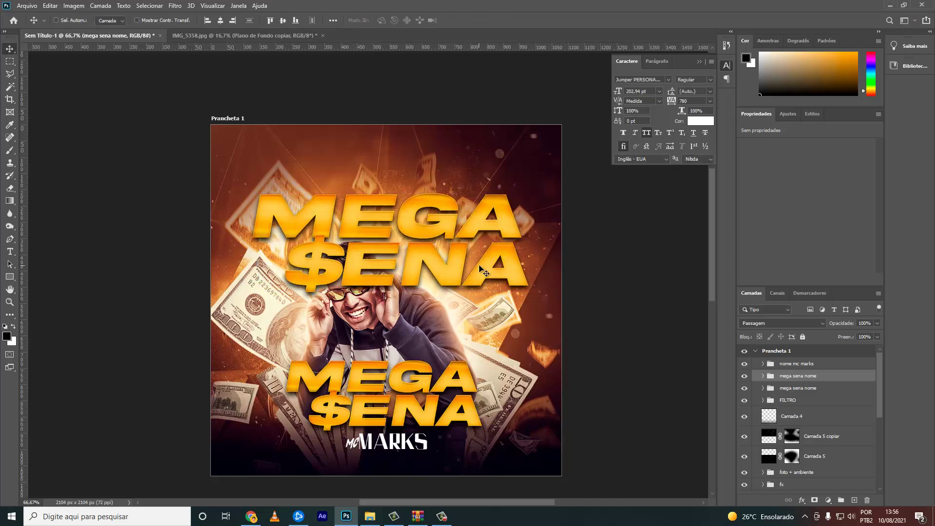
key(ctrl+t)
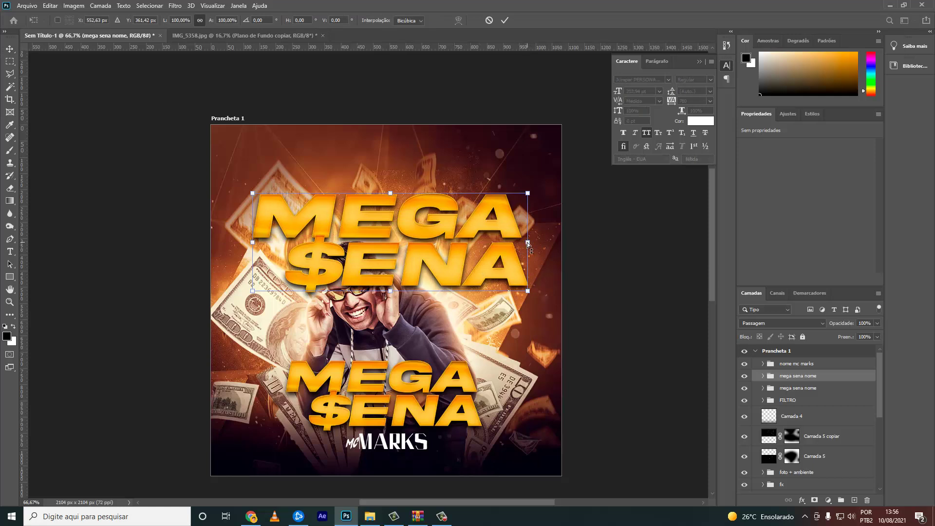
drag(528, 244, 518, 189)
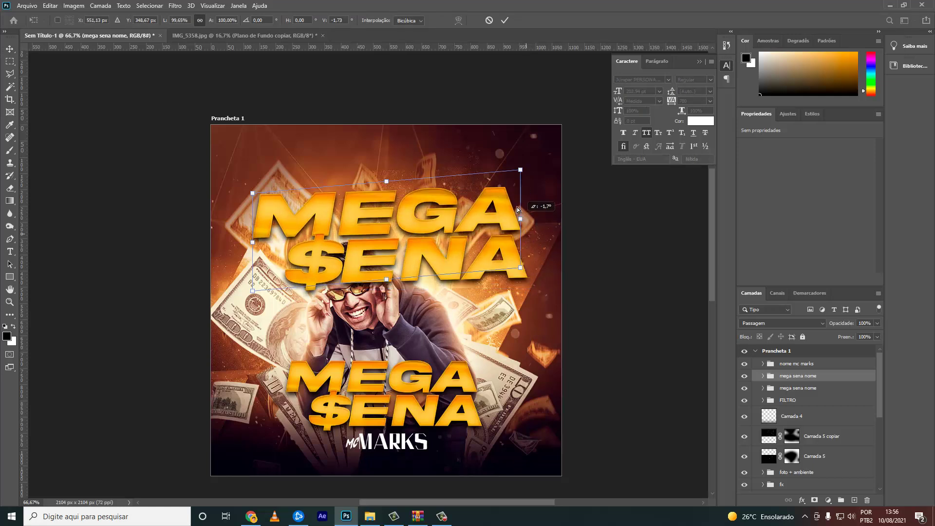
key(Return)
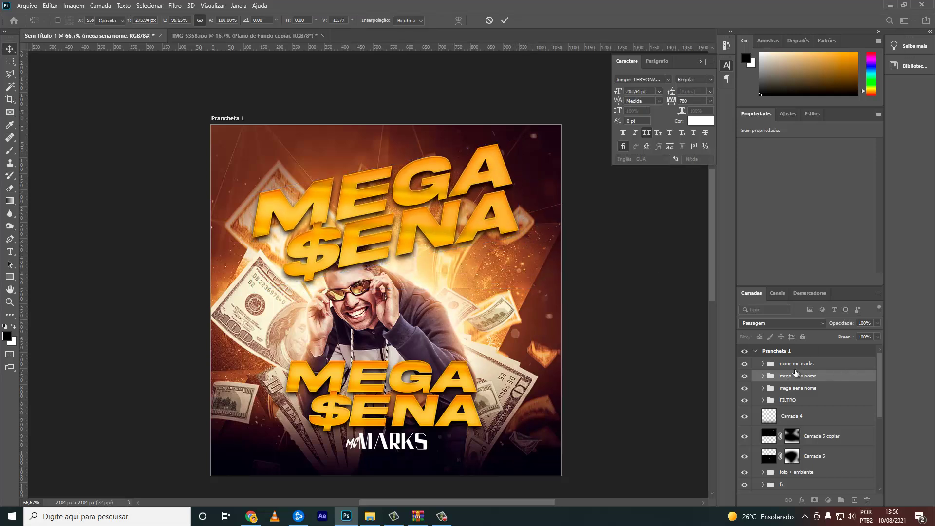
- Place the title copy behind the man in the layer stack and rotate it slightly
mouse_move(795, 377)
mouse_down()
mouse_move(813, 502)
mouse_move(792, 487)
mouse_up()
drag(504, 170, 475, 210)
key(ctrl+z)
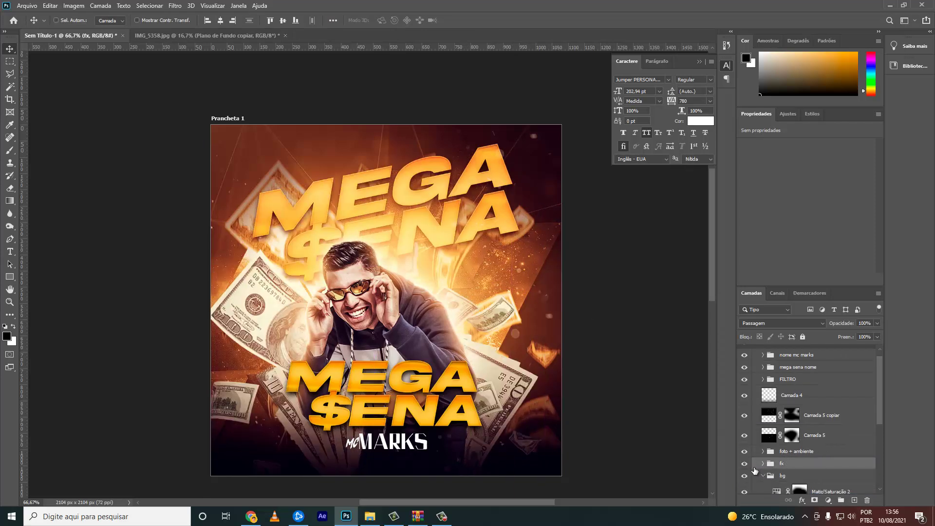
click(763, 463)
click(809, 437)
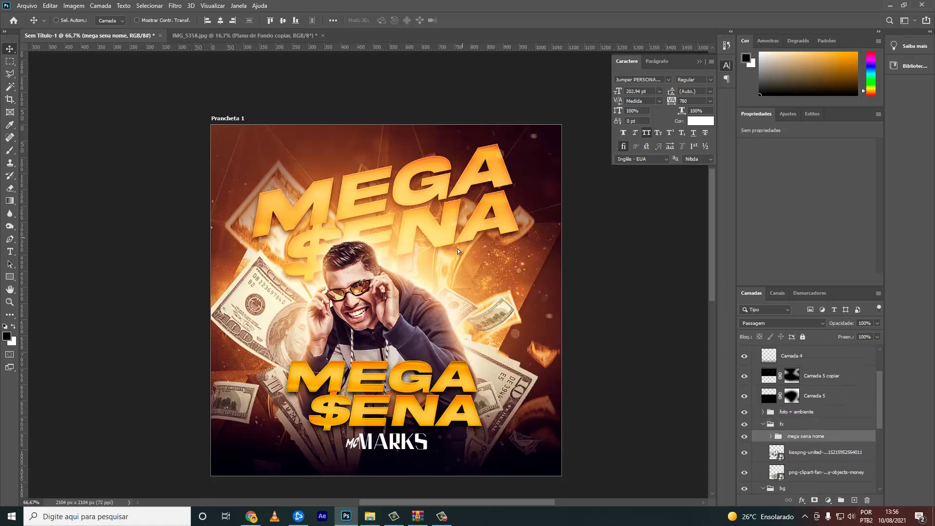
key(ctrl+t)
drag(550, 261, 552, 273)
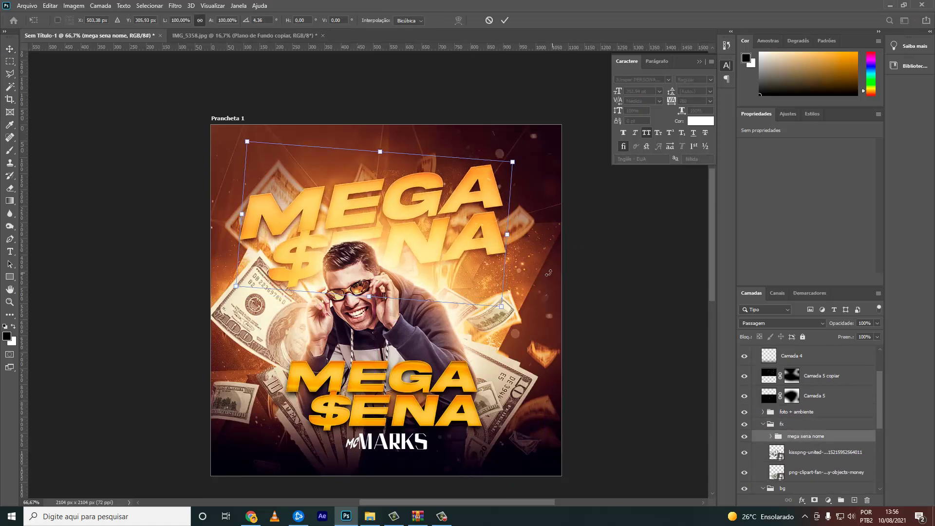
key(Return)
- Add a second, wider MEGA $ENA copy further down and select both copies
drag(408, 233, 415, 339)
key(ctrl+t)
drag(516, 312, 573, 323)
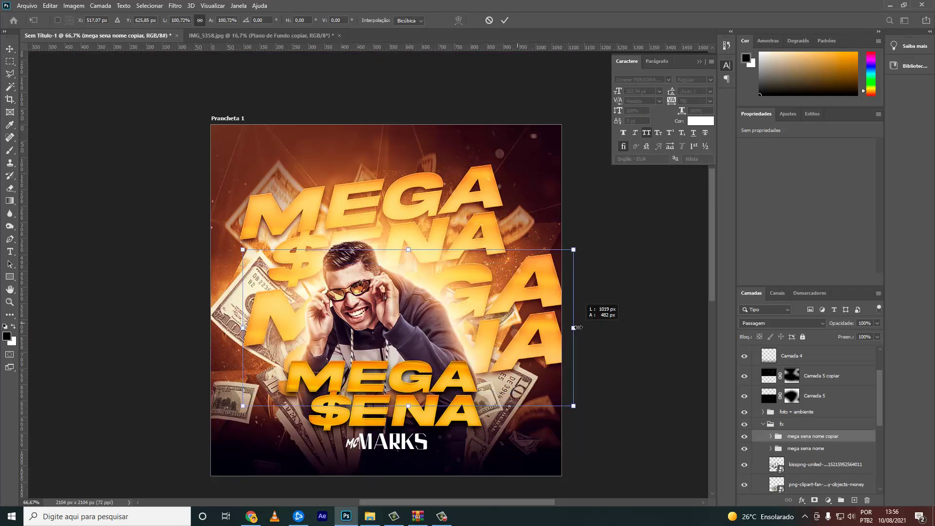
key(Return)
scroll(515, 331, down, 2)
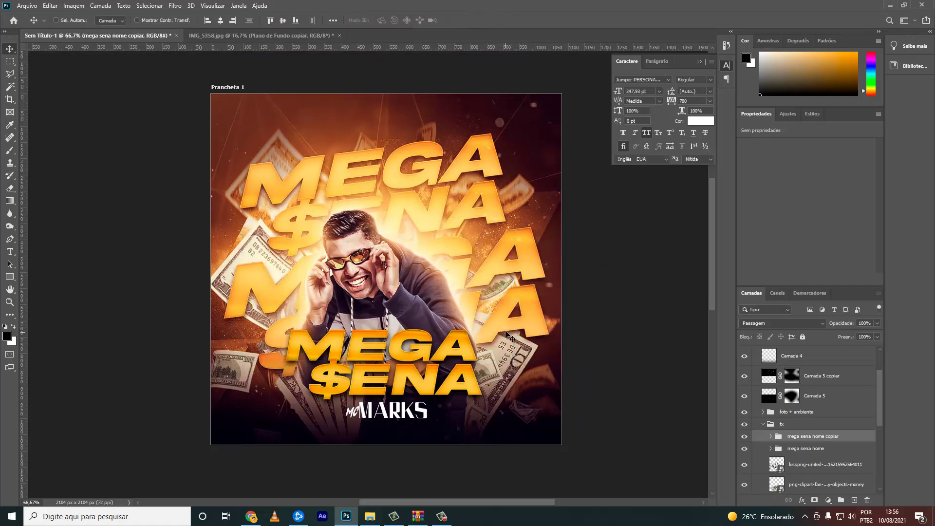
ctrl+click(798, 449)
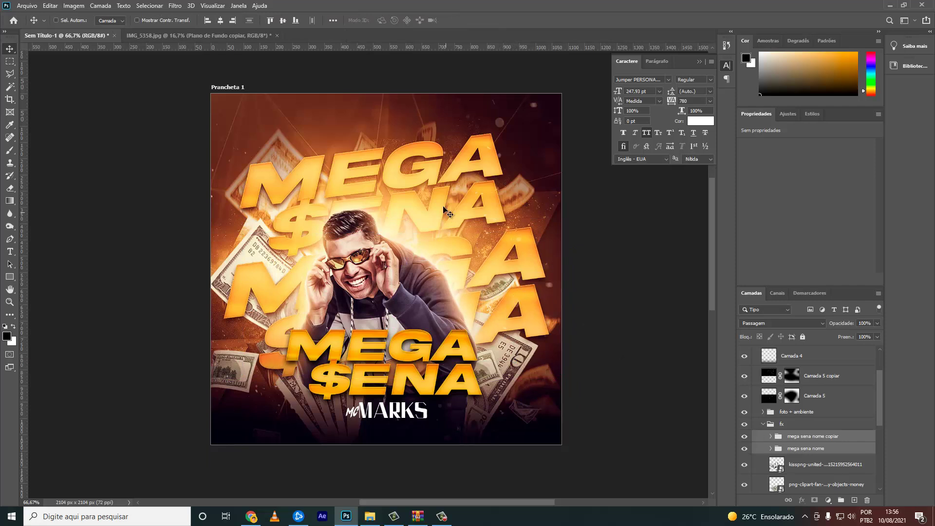
- Group the two background title copies into a smart object placed lower in the layer stack
key(ctrl+g)
right_click(801, 436)
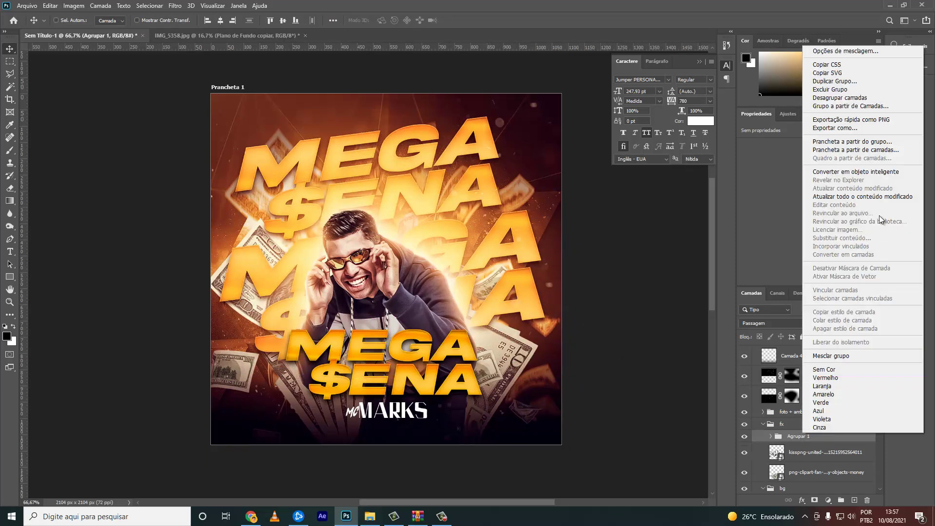
click(861, 171)
mouse_move(777, 438)
mouse_down()
mouse_move(802, 473)
mouse_move(802, 440)
mouse_up()
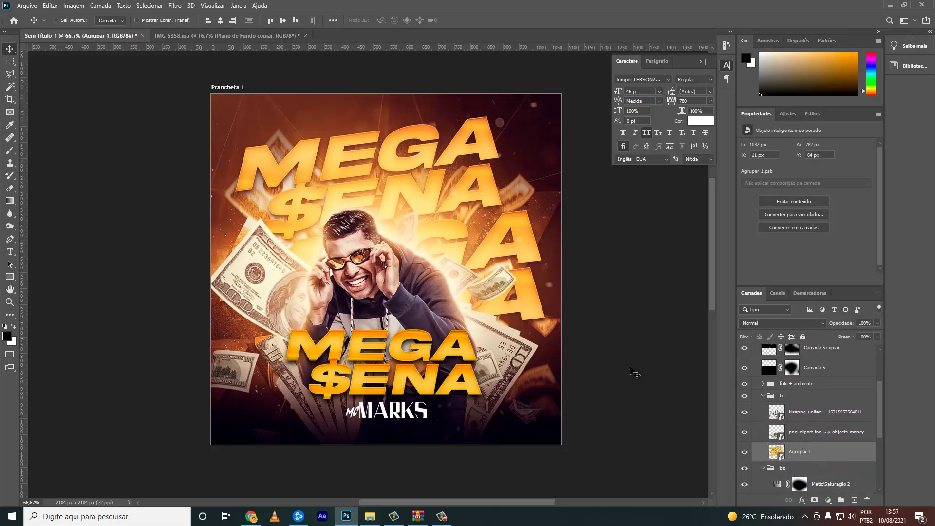
mouse_move(480, 292)
mouse_down()
mouse_move(472, 281)
mouse_move(484, 284)
mouse_up()
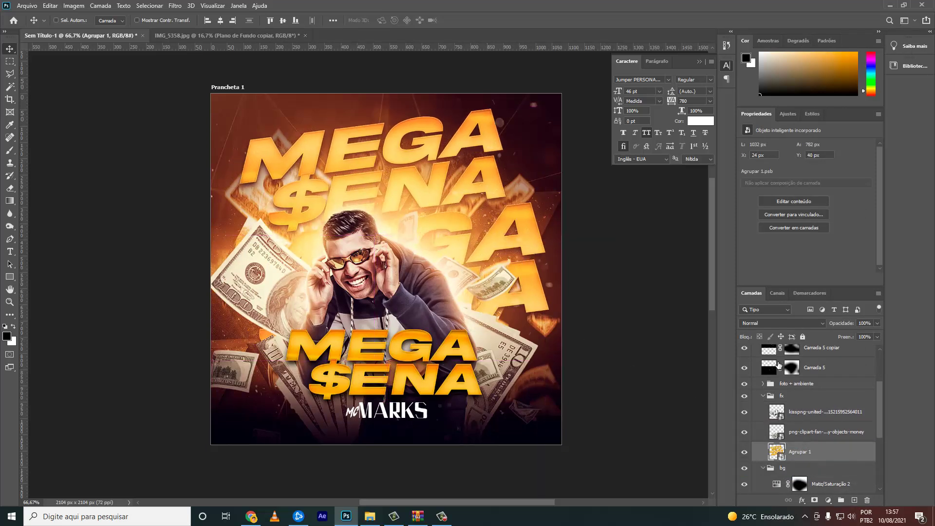
click(764, 324)
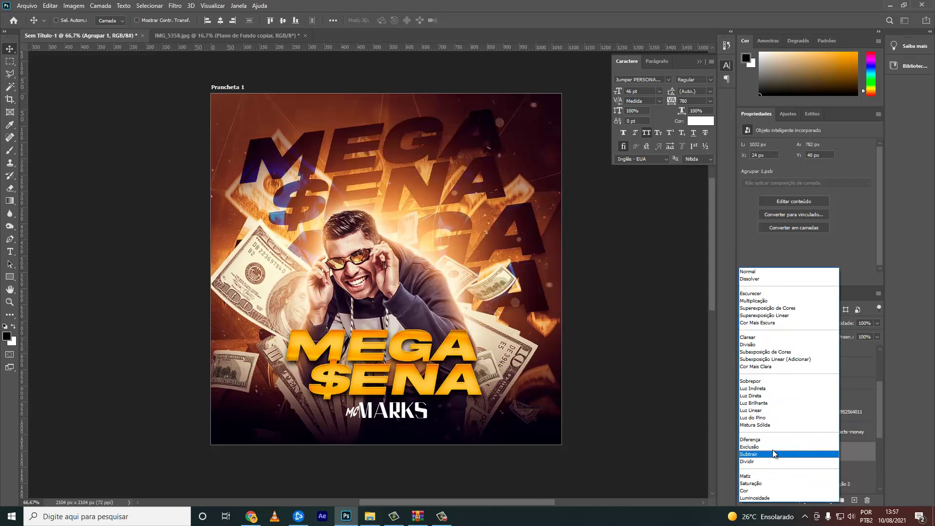
click(778, 274)
- Apply a 3.9-pixel Gaussian Blur to the background lettering and move it lower
click(175, 5)
mouse_move(187, 116)
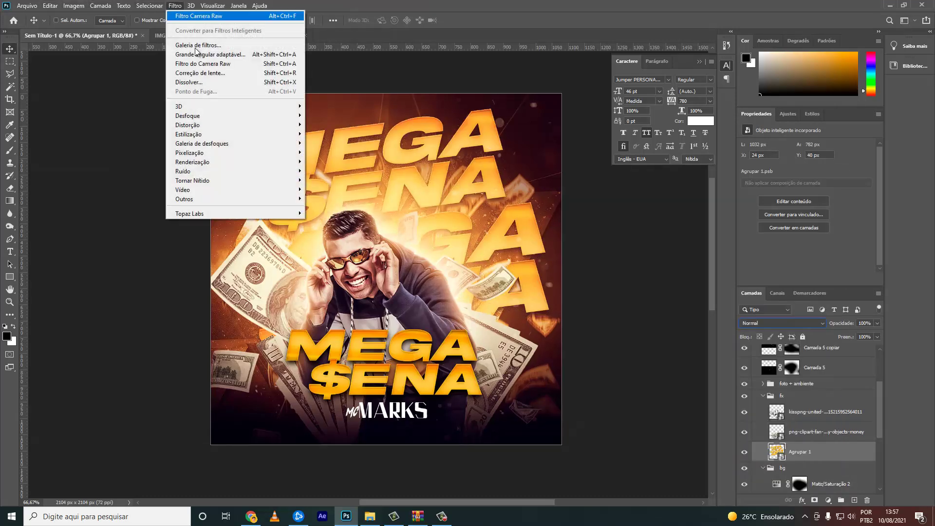
click(365, 173)
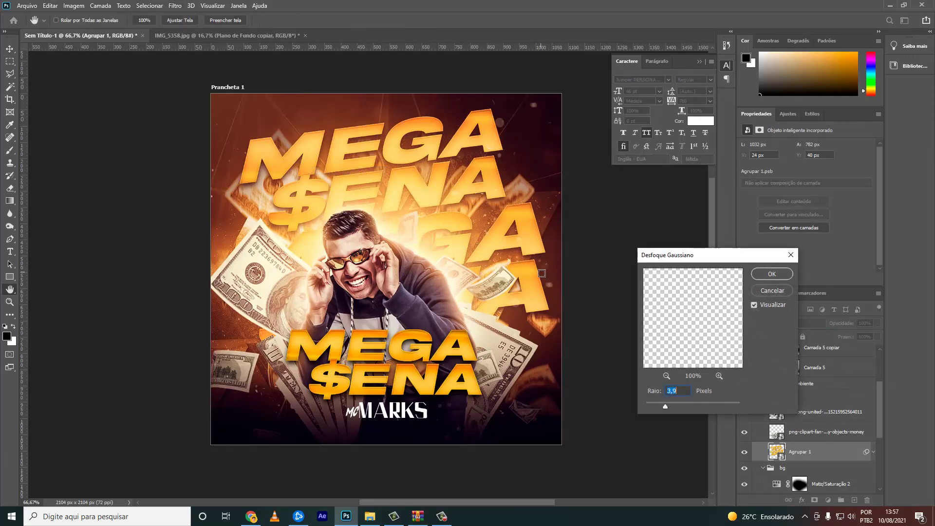
click(771, 274)
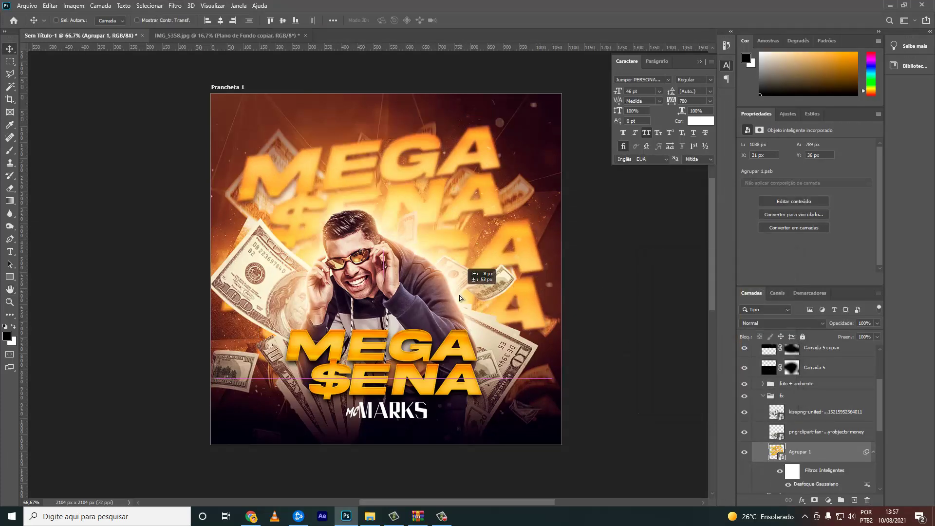
mouse_move(460, 295)
mouse_down()
mouse_move(490, 359)
mouse_move(473, 351)
mouse_up()
key(alt+period)
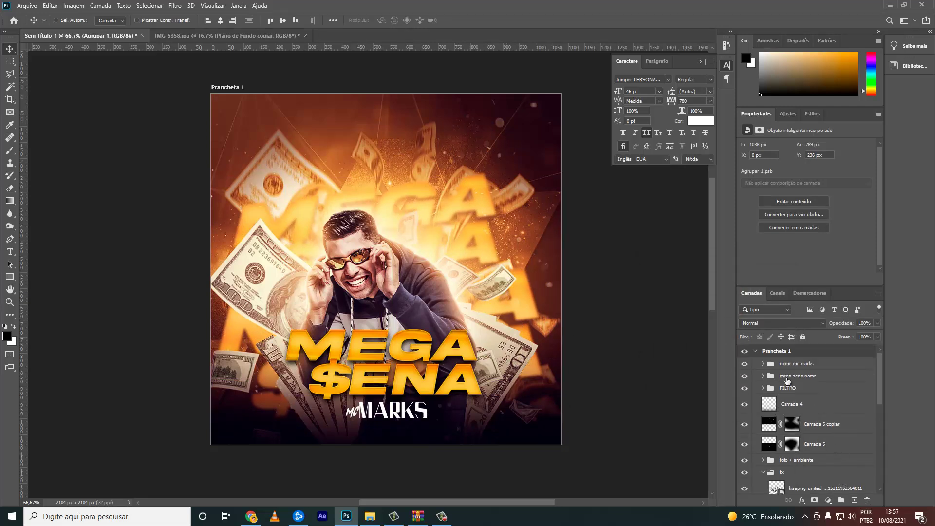
- Add a new glow layer with an orange brush colour and Divisão blend mode
click(853, 500)
click(856, 52)
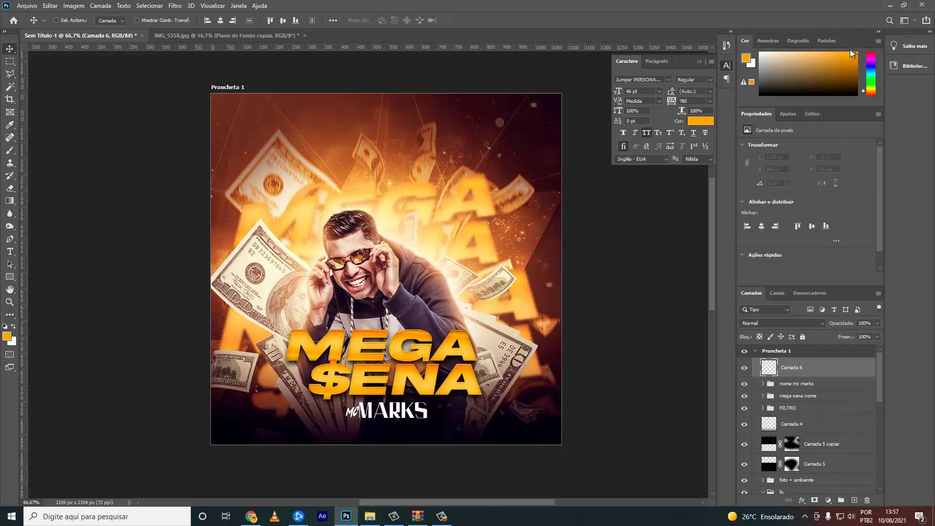
key(b)
click(446, 253)
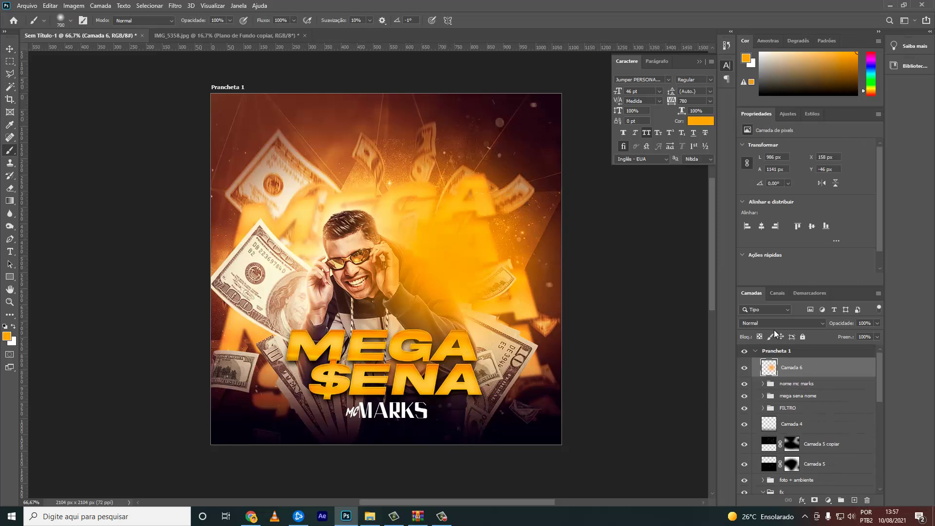
click(775, 323)
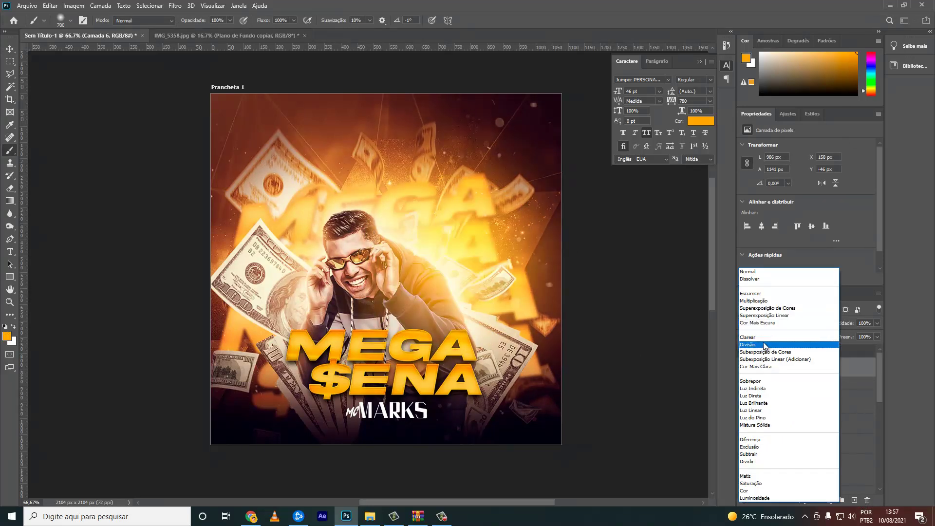
click(763, 344)
- Paint a pale orange glow across the lower cover and left side at 27% brush opacity
click(801, 52)
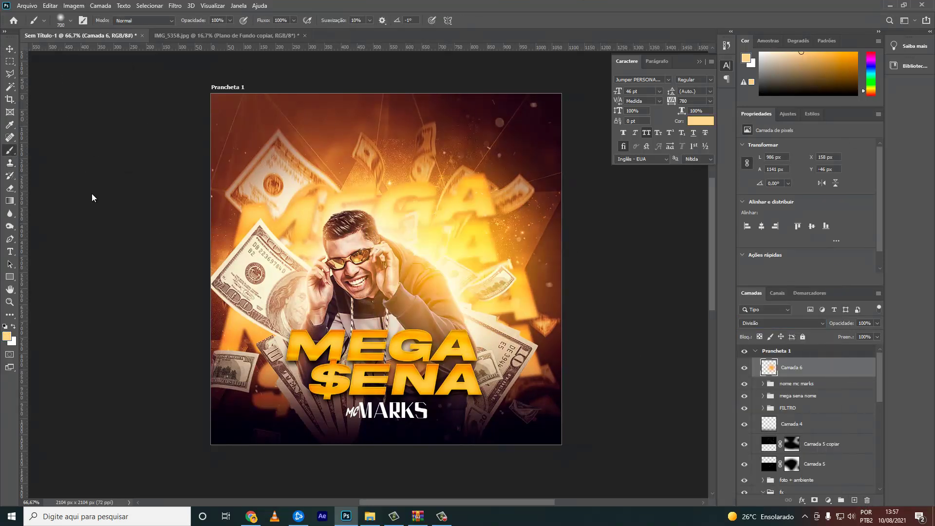
key(bracketleft)
key(bracketleft)
key(bracketleft)
drag(272, 340, 587, 389)
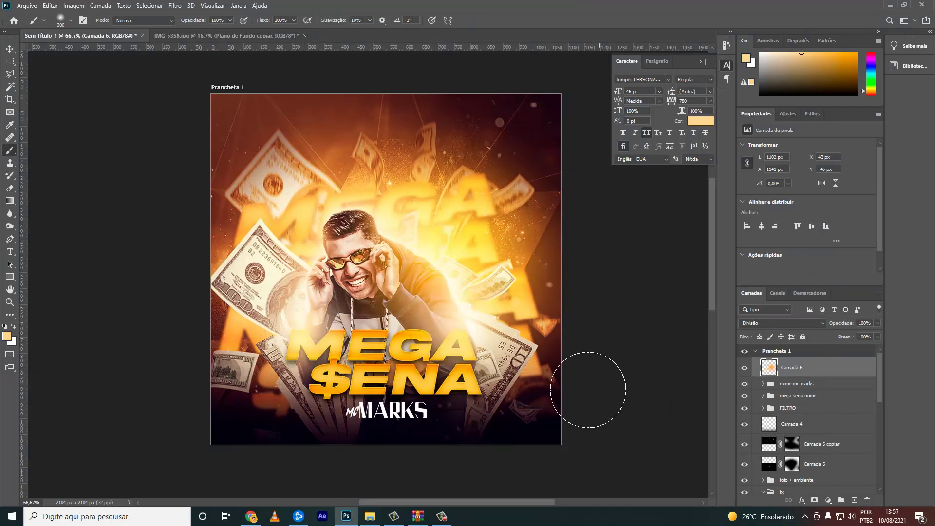
click(229, 20)
drag(230, 34, 201, 34)
key(bracketright)
key(bracketright)
key(bracketright)
drag(210, 205, 253, 312)
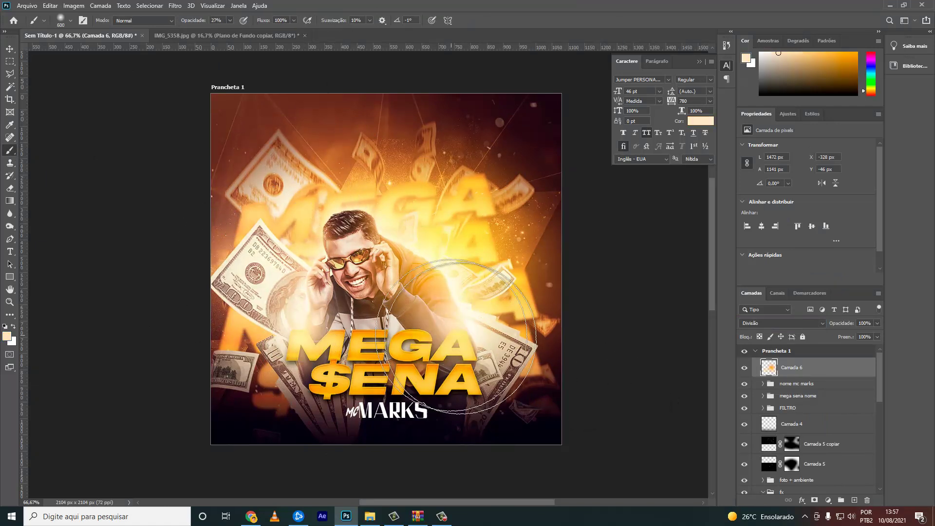
drag(457, 336, 560, 347)
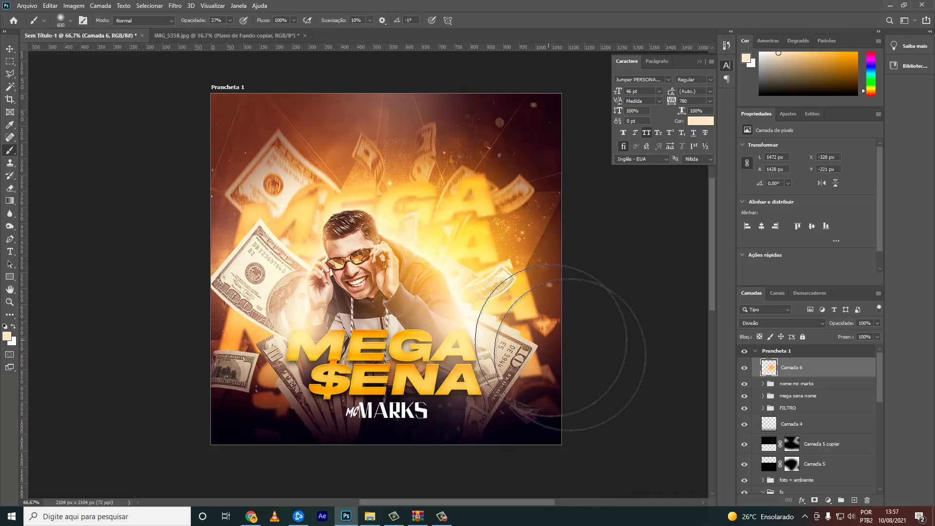
key(ctrl+z)
- Move the glow layer below the FILTRO group
key(v)
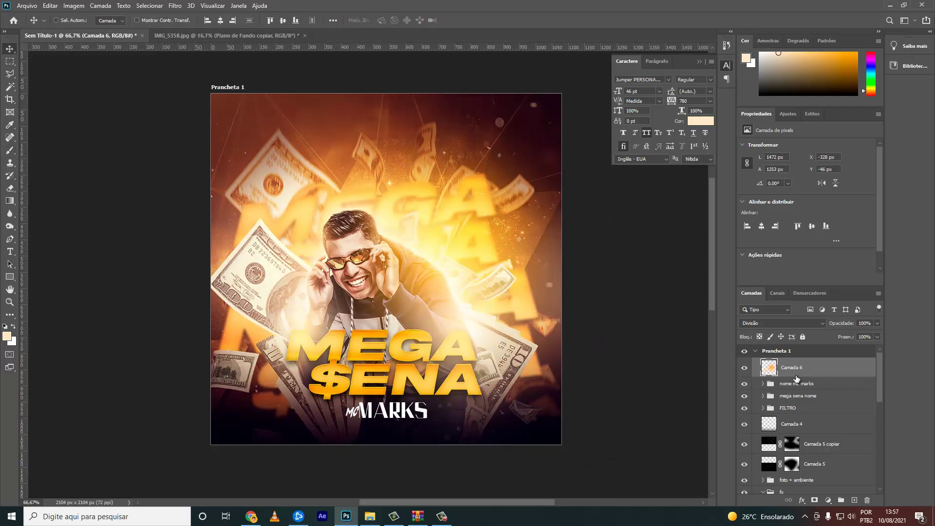
drag(796, 378, 790, 423)
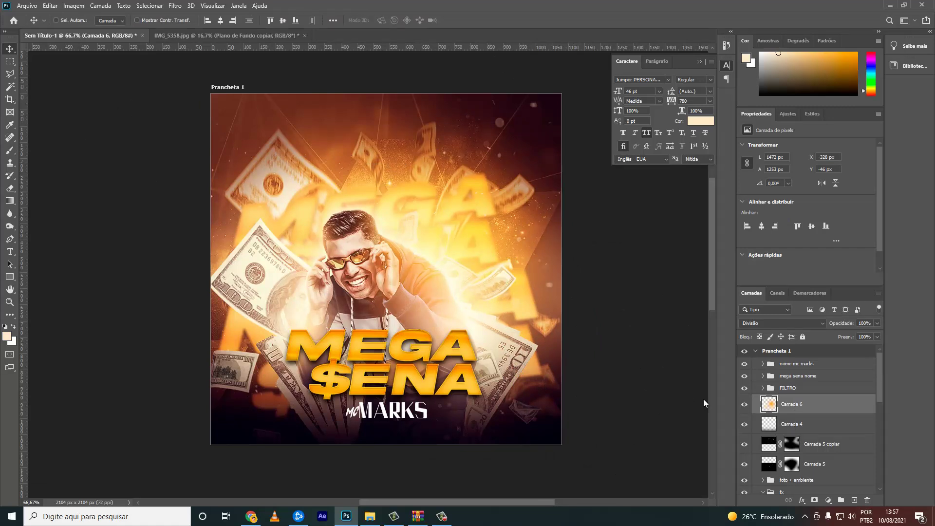
click(795, 389)
click(794, 365)
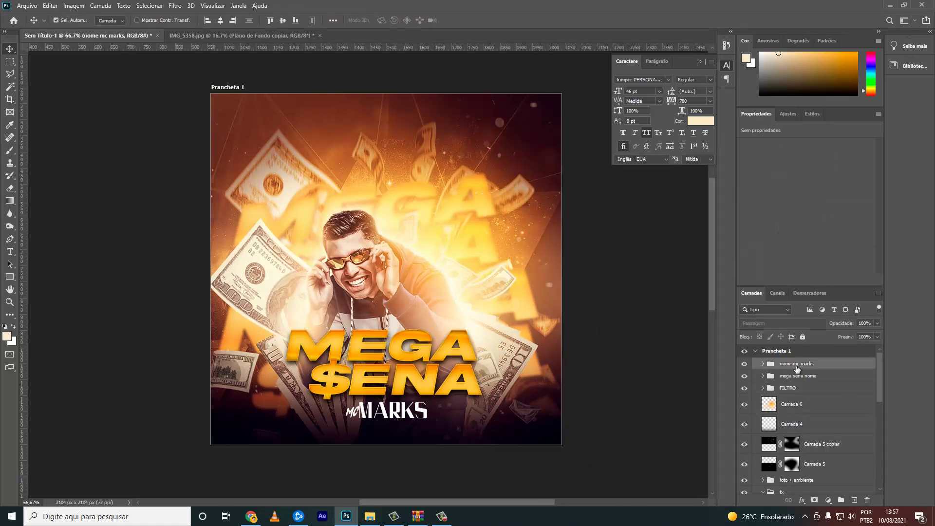
shift+click(790, 376)
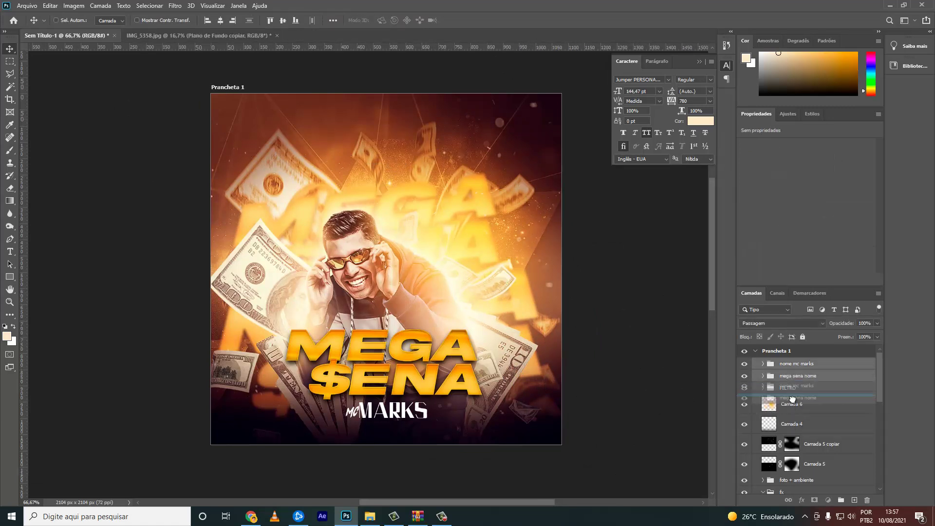
- Move both title groups under FILTRO and rename the artboard to 'capa spotify'
drag(789, 376, 794, 405)
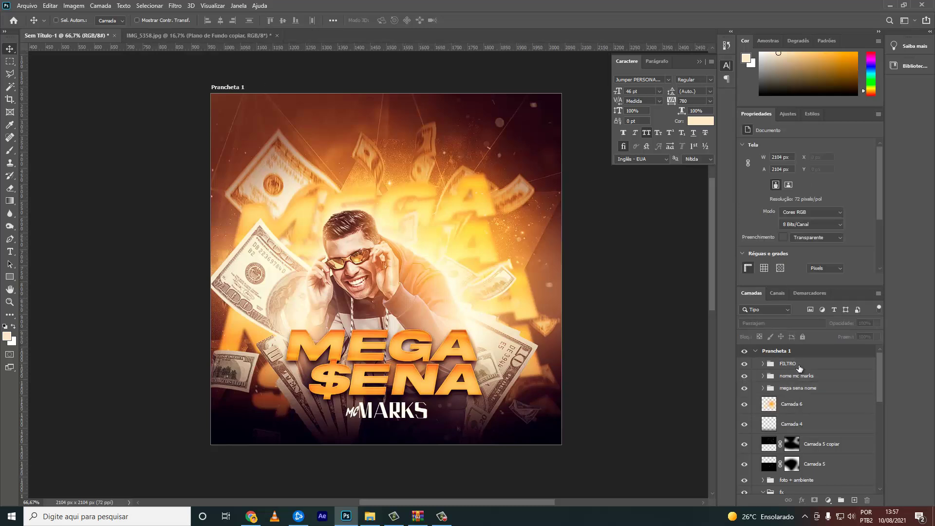
click(798, 366)
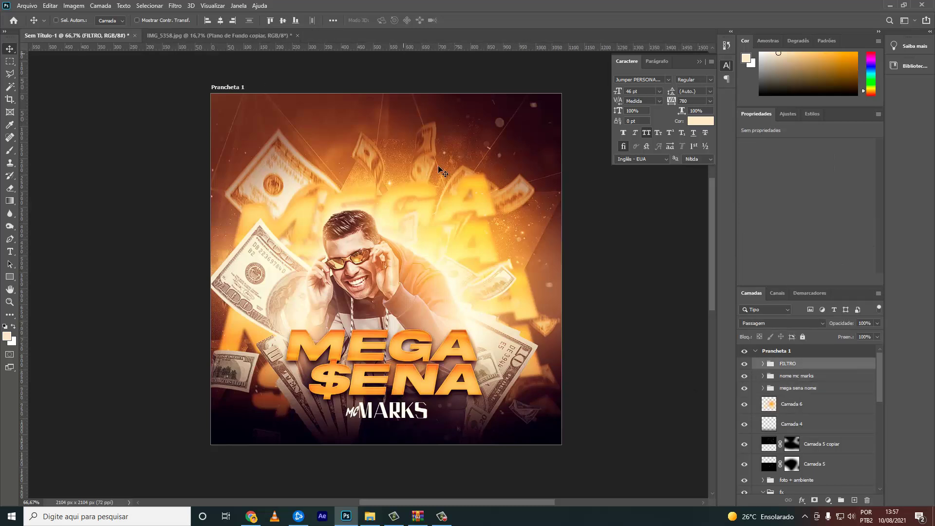
double_click(775, 350)
text(capa spo)
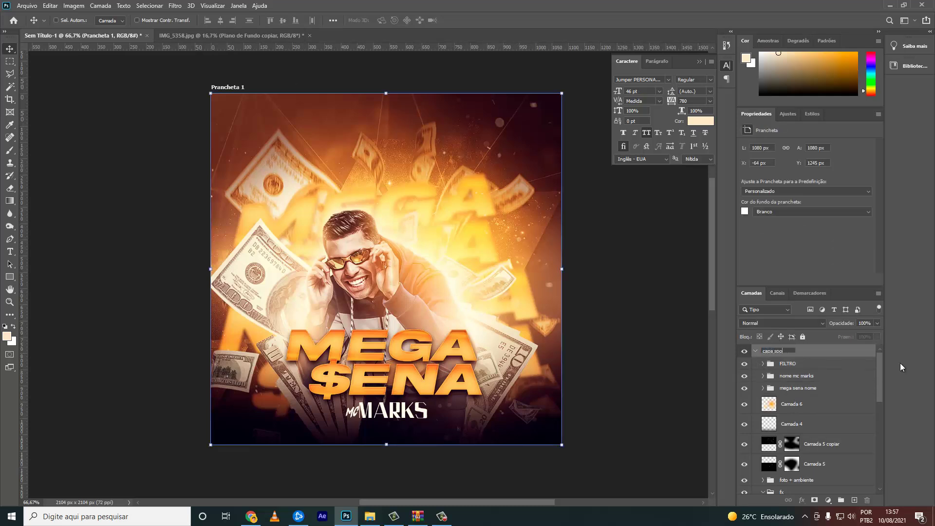
text(tify)
key(Return)
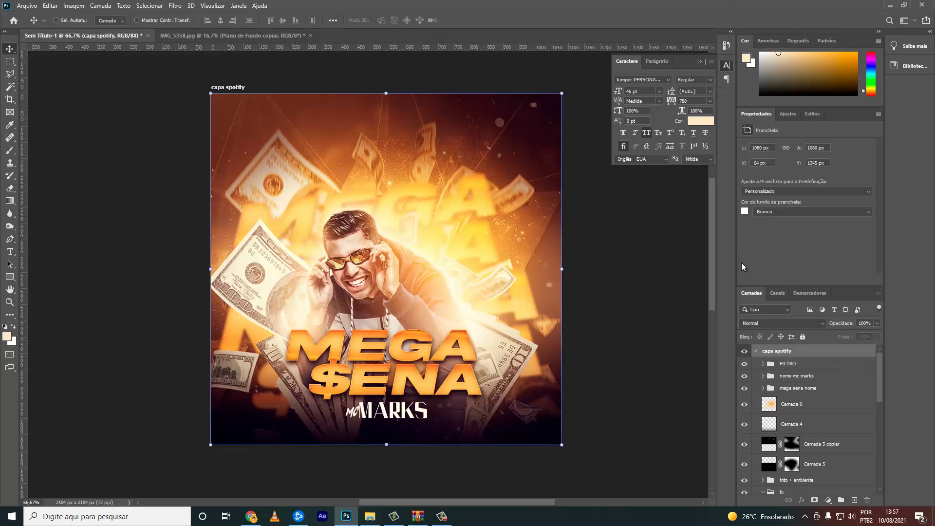
click(755, 351)
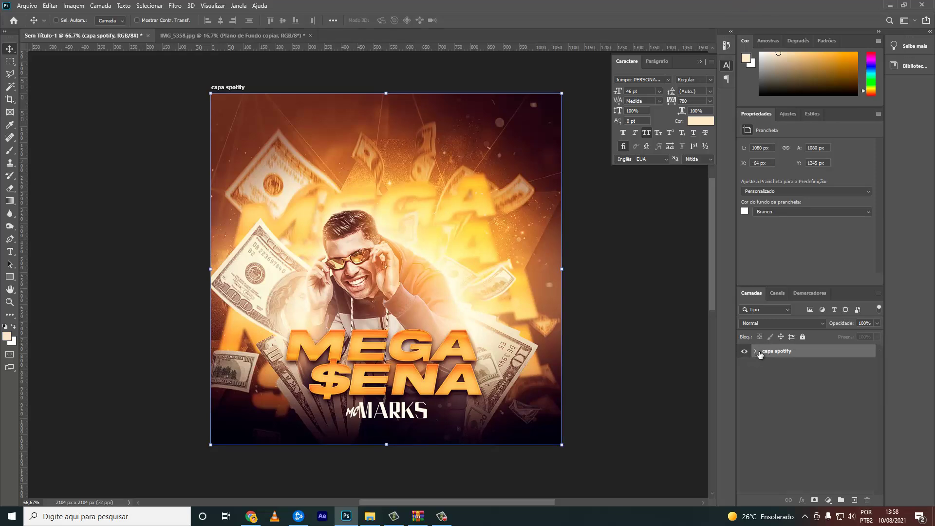
click(240, 87)
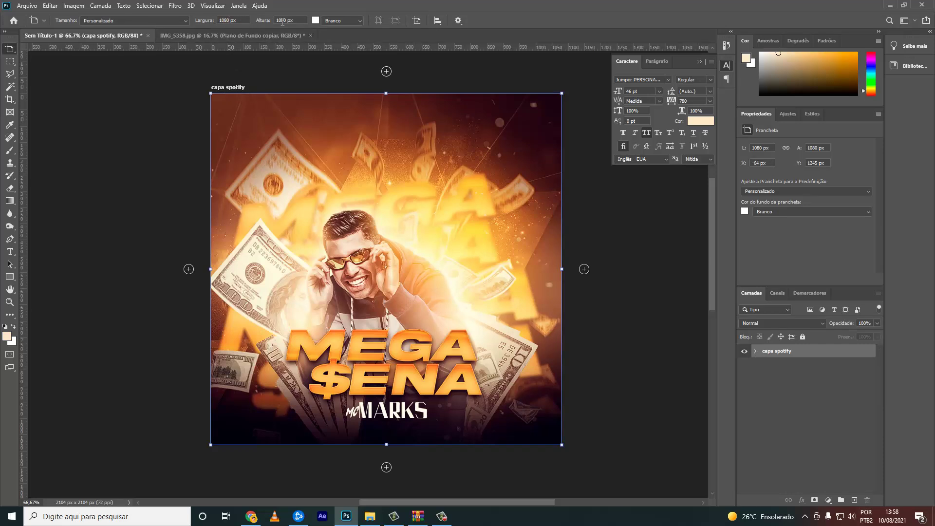
- Duplicate the capa spotify artboard as 'capa spotify copiar' and zoom out to see both
click(793, 393)
click(787, 354)
key(ctrl+j)
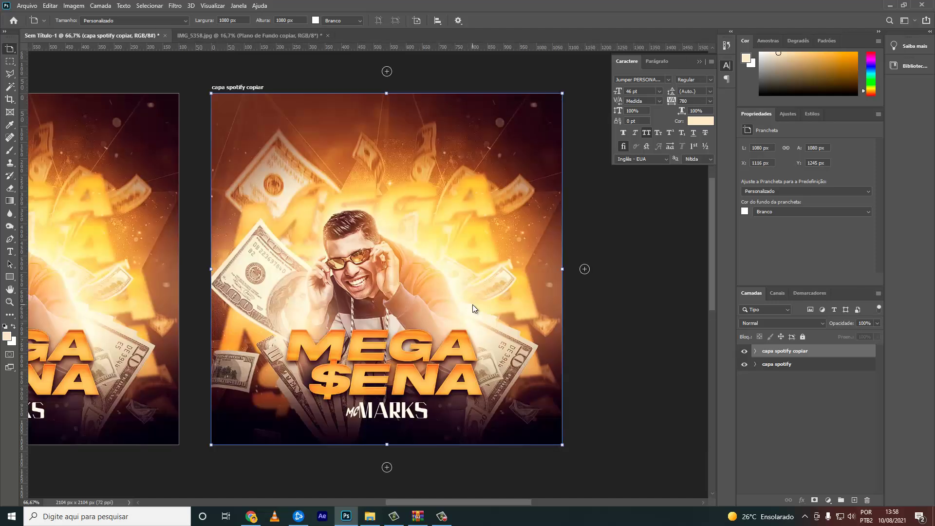
key(ctrl+minus)
key(ctrl+minus)
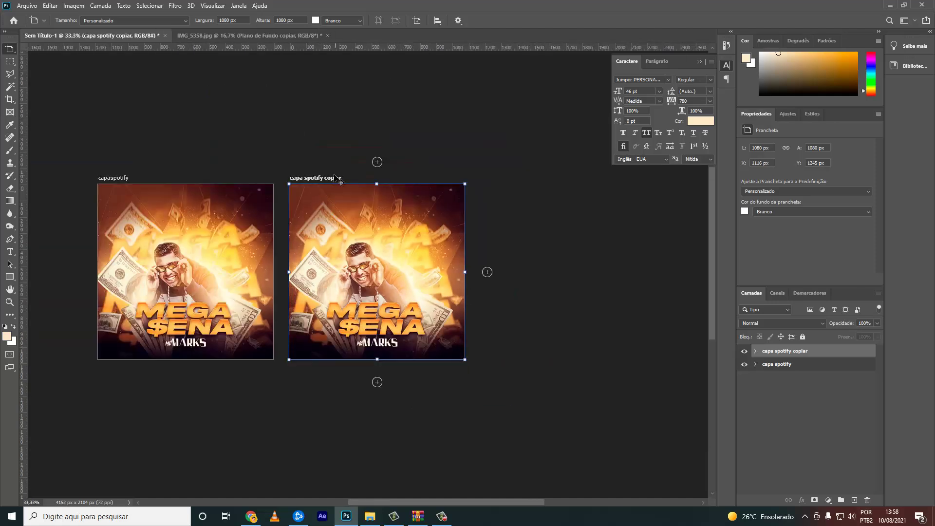
key(shift+v)
key(shift+v)
scroll(177, 19, down, 1)
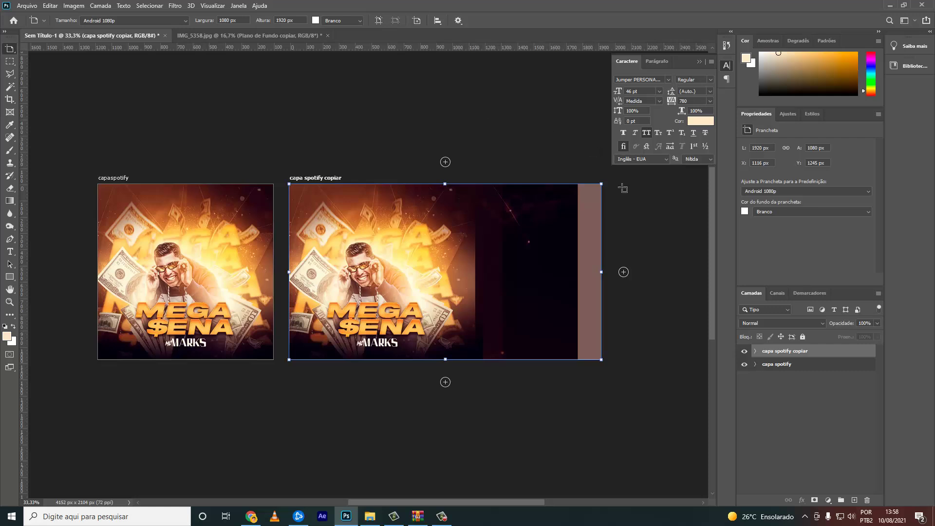
- Expand the copied artboard's layers and select all of them
click(755, 354)
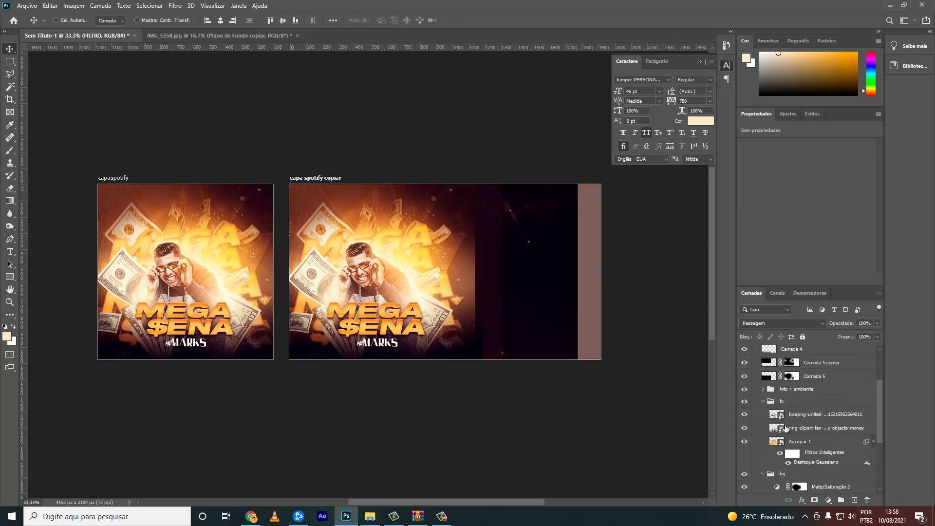
scroll(771, 438, down, 5)
scroll(791, 429, up, 3)
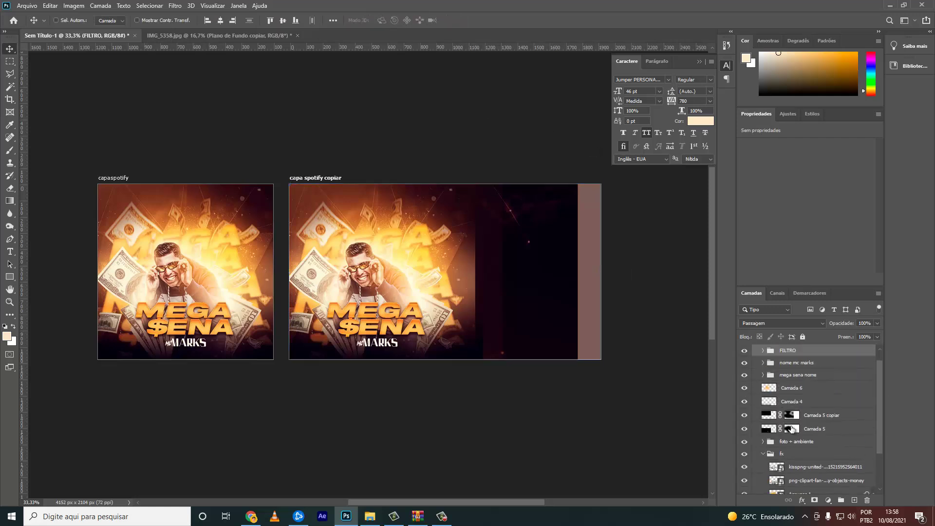
click(810, 366)
scroll(804, 471, down, 2)
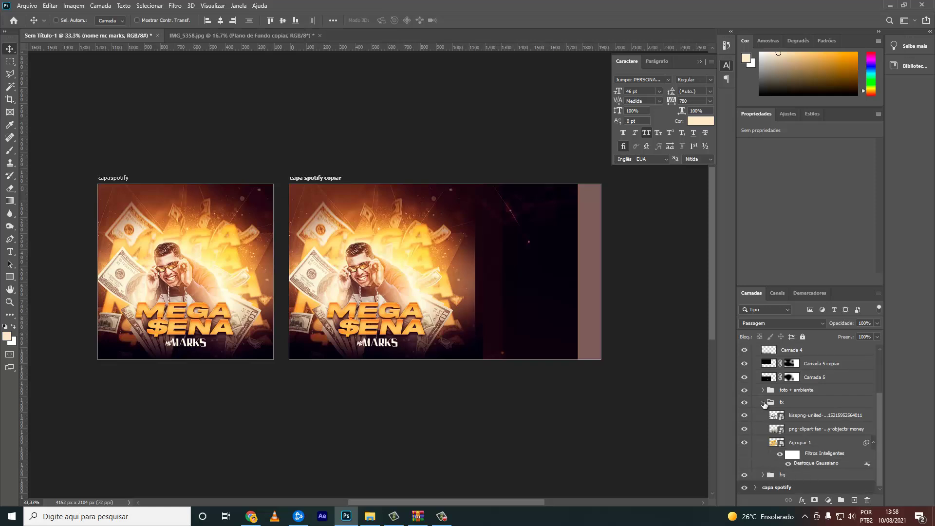
click(763, 402)
shift+click(796, 474)
- Scale up the whole artwork to fill the widescreen banner, nudging it into place
key(ctrl+t)
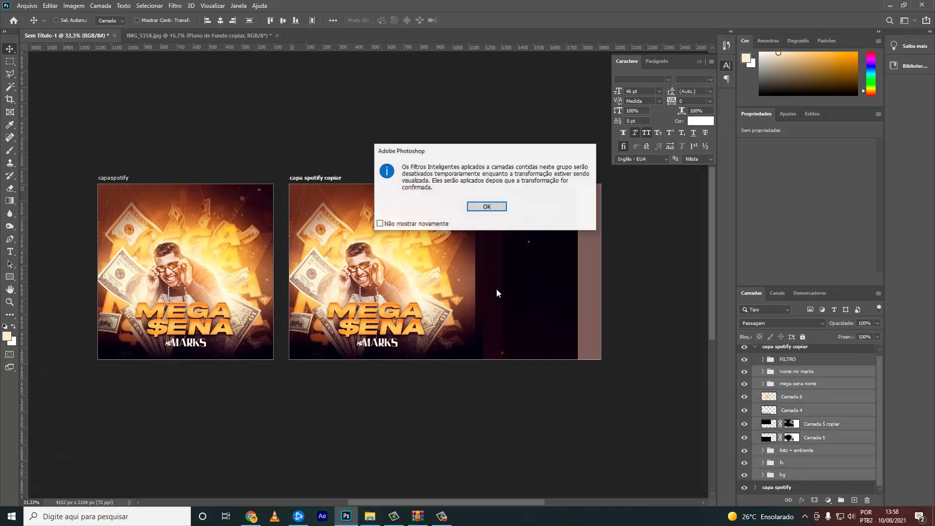
key(Return)
mouse_move(582, 305)
mouse_down()
mouse_move(623, 330)
mouse_move(693, 329)
mouse_up()
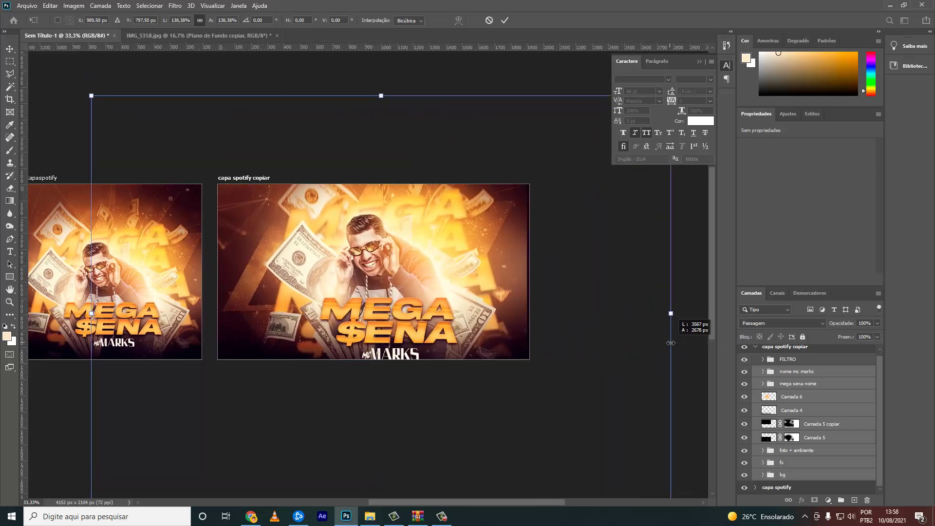
drag(446, 279, 448, 281)
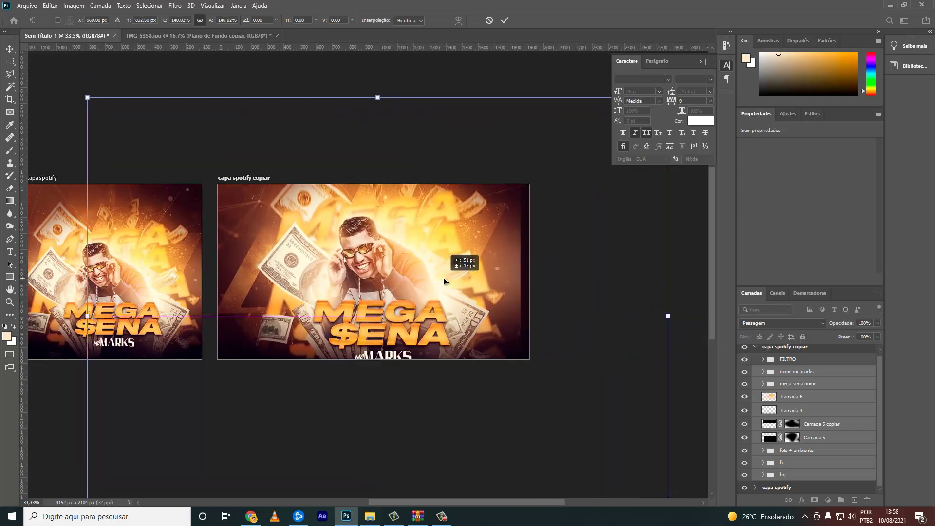
drag(672, 316, 677, 315)
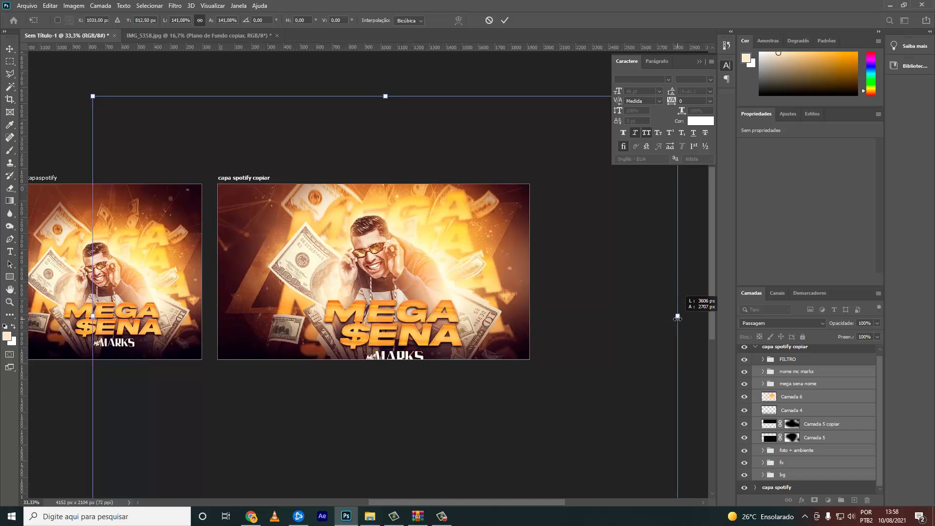
drag(372, 276, 367, 276)
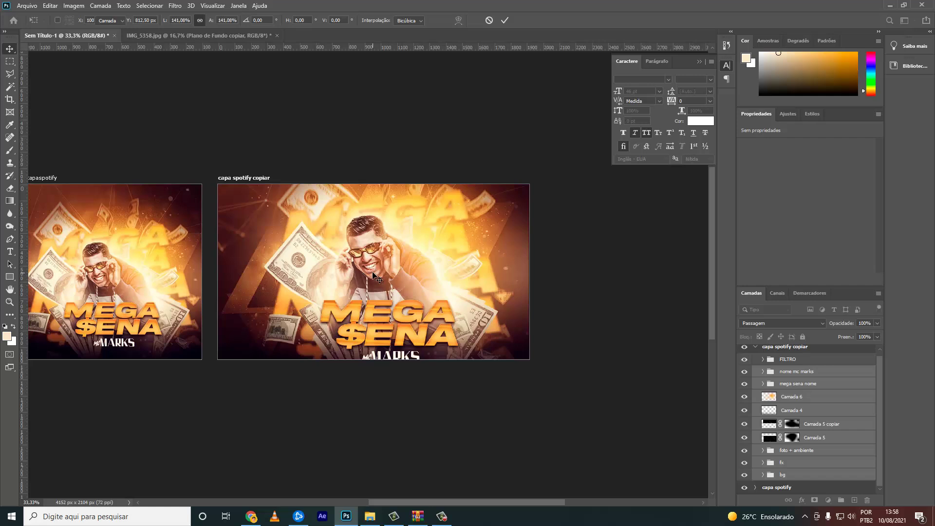
key(Return)
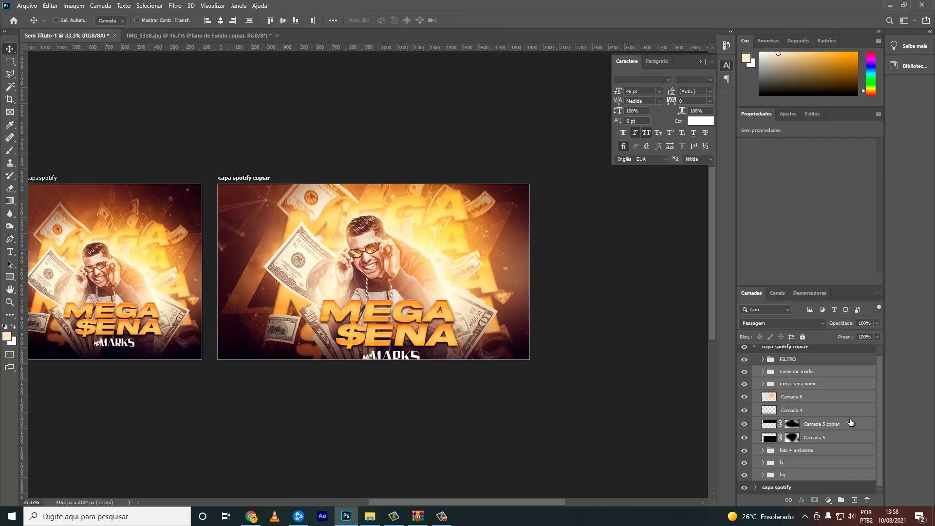
- Shrink the foto + ambiente photo layer to about 85% and shift it slightly right
click(790, 475)
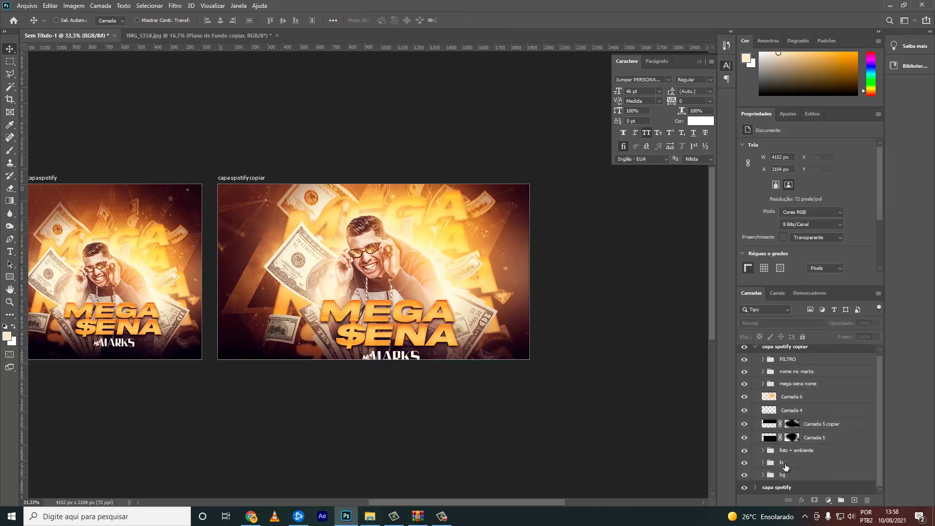
click(798, 450)
drag(412, 311, 423, 314)
key(ctrl+t)
key(Return)
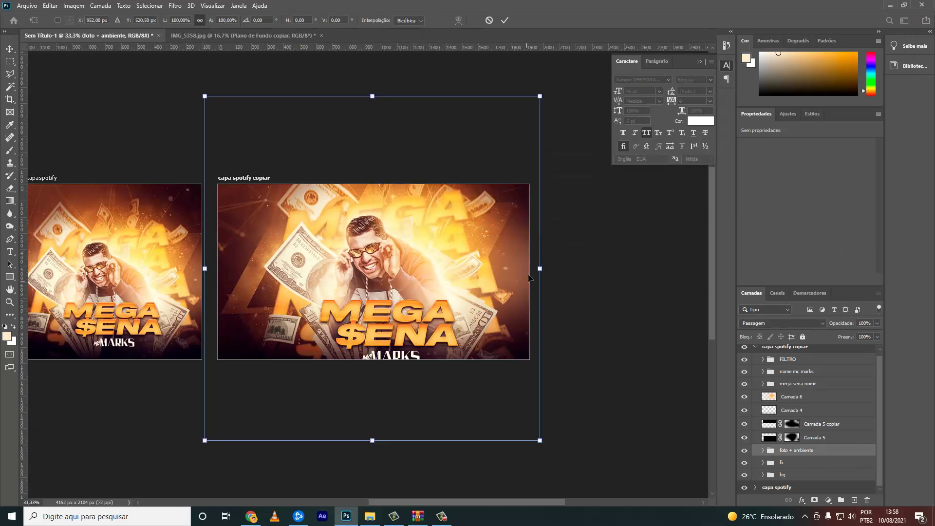
drag(538, 269, 492, 269)
key(Return)
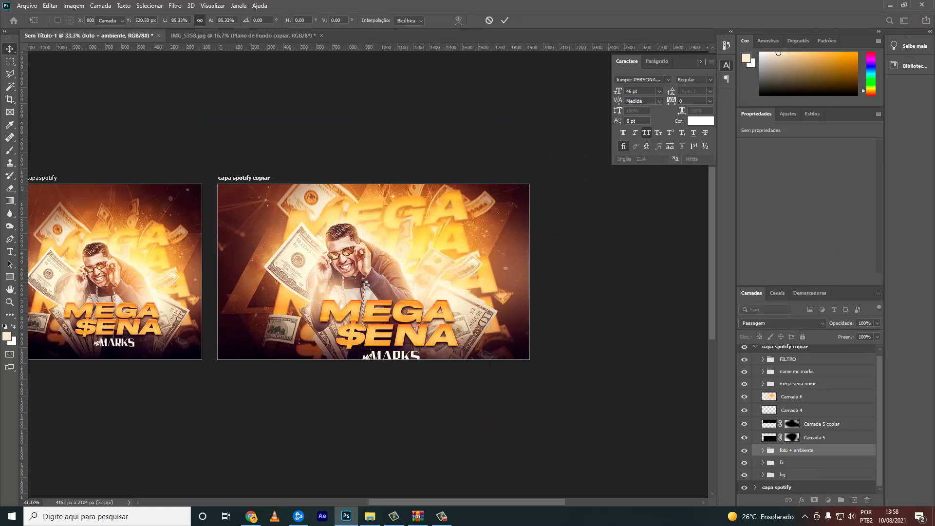
drag(355, 288, 370, 287)
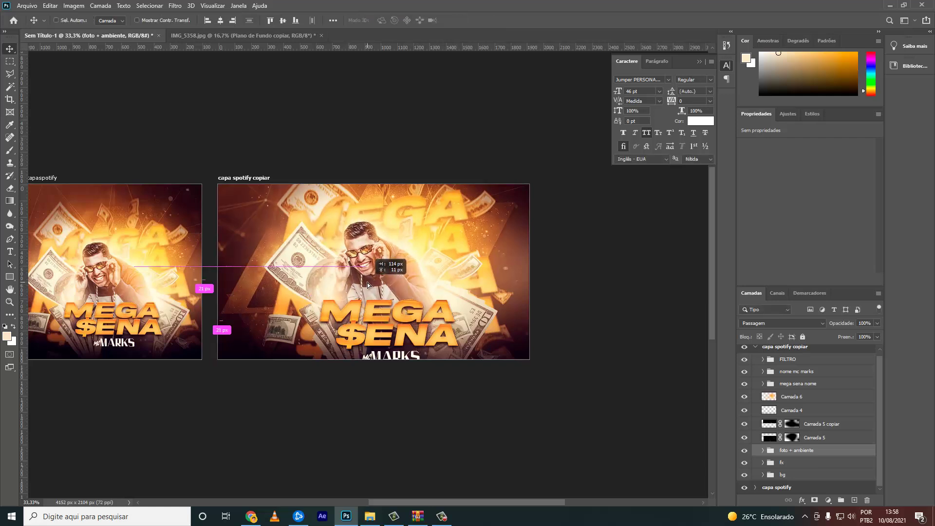
scroll(781, 382, up, 1)
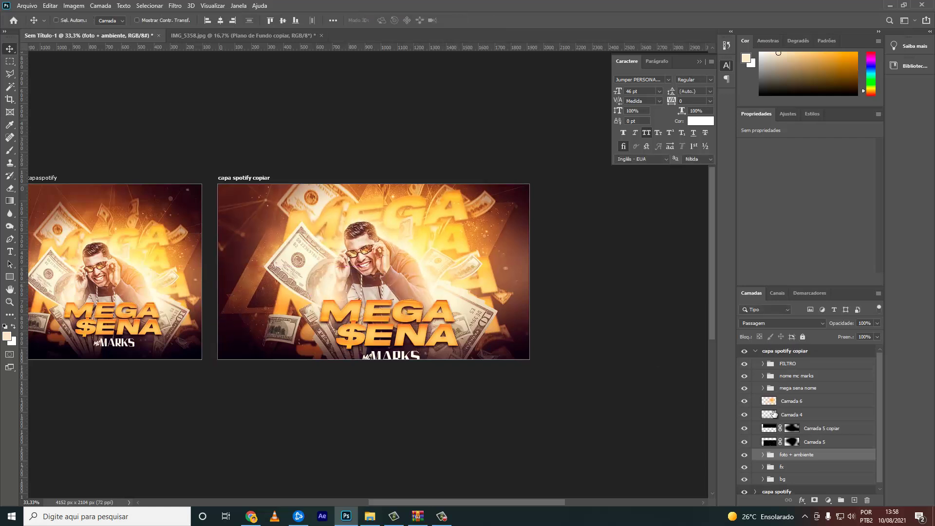
- Scale the MEGA $ENA title to about 80% and select it with the MC MARKS caption
click(792, 388)
mouse_move(461, 342)
mouse_down()
mouse_move(401, 334)
mouse_move(496, 350)
mouse_up()
key(ctrl+t)
key(Return)
click(796, 376)
ctrl+click(799, 389)
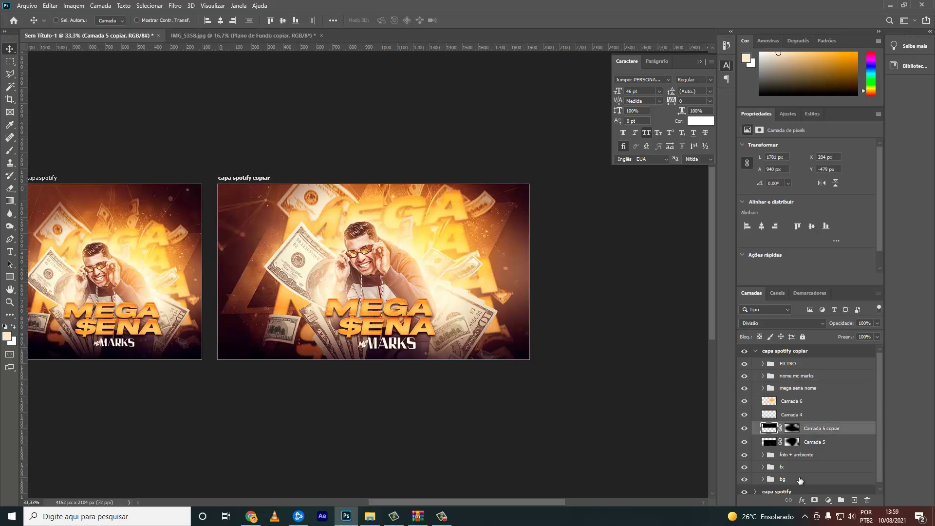
- Enlarge the Agrupar 1 artwork inside the fx group to 141%
click(776, 491)
click(779, 474)
click(744, 474)
click(744, 474)
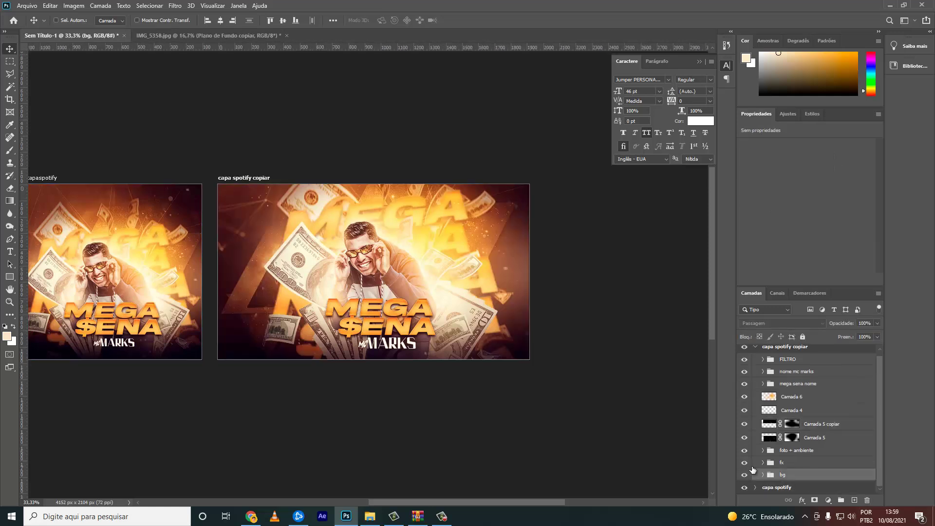
click(744, 463)
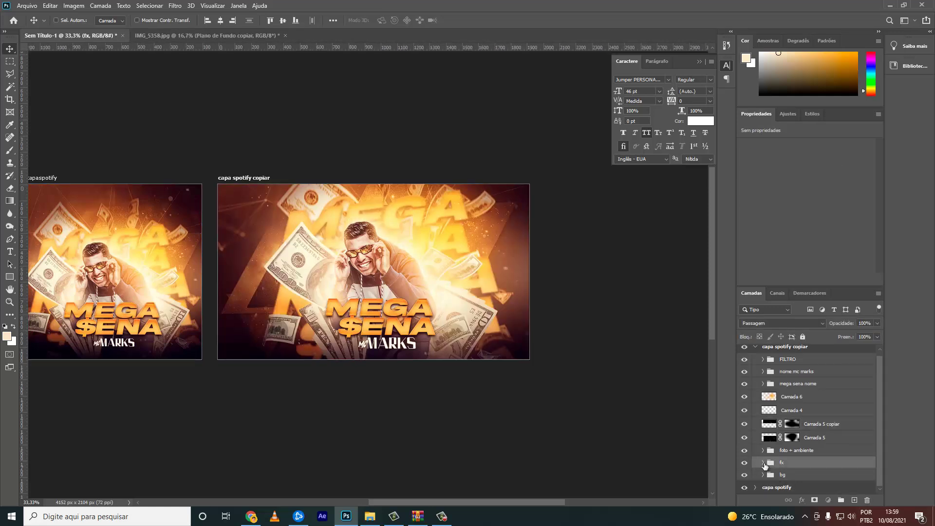
click(763, 462)
click(799, 461)
key(ctrl+t)
key(Return)
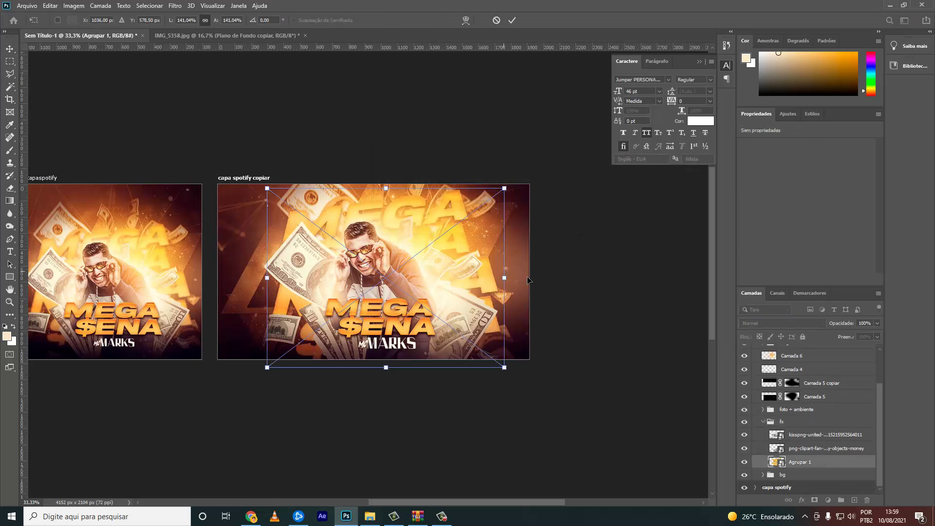
key(Return)
scroll(803, 418, up, 3)
click(784, 388)
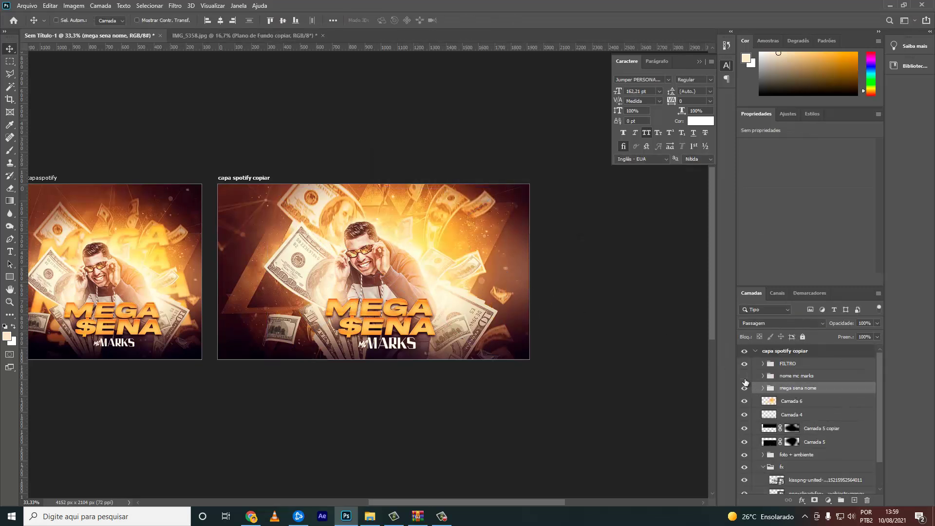
- Duplicate the MEGA $ENA title group into the fx folder
click(743, 375)
click(744, 388)
drag(773, 388, 784, 461)
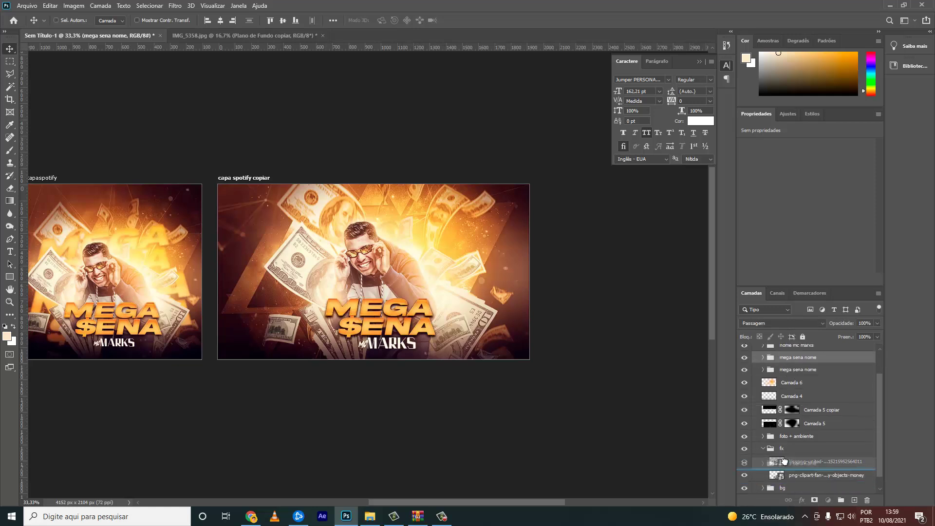
drag(784, 461, 798, 464)
- Enlarge the MEGA $ENA title copy to fill the background behind the man
key(ctrl+t)
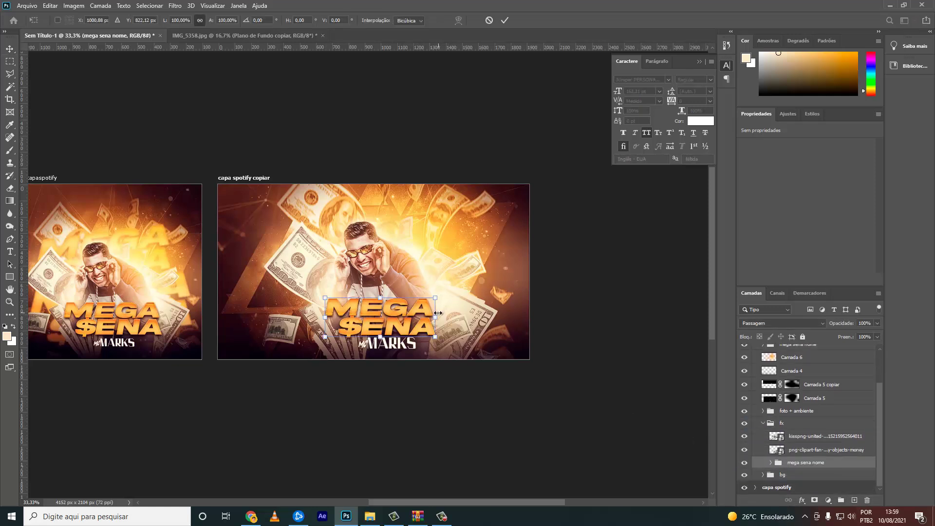
drag(438, 312, 579, 309)
key(Return)
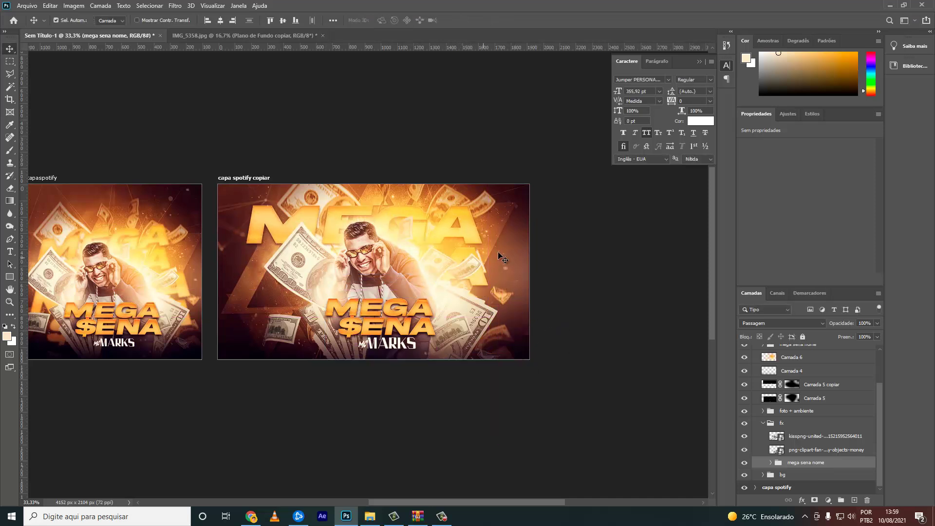
key(ctrl+t)
drag(502, 258, 516, 263)
key(Return)
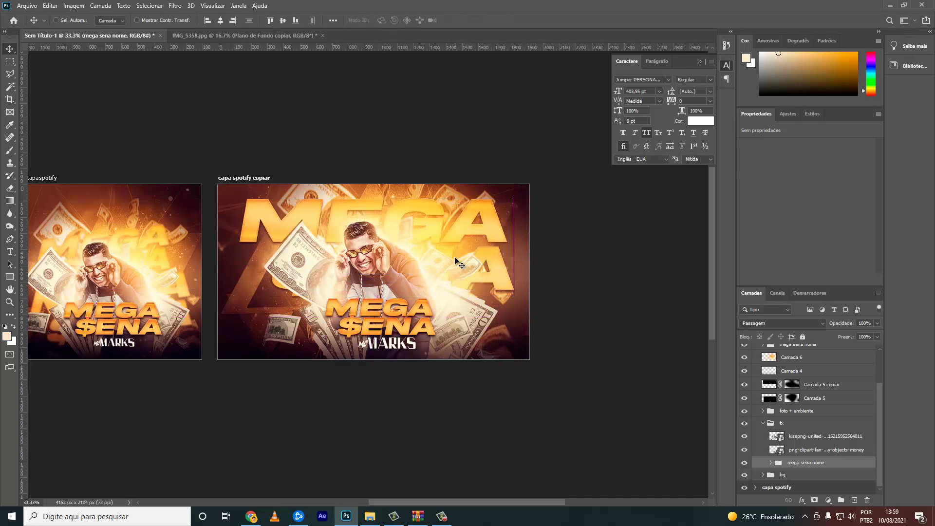
- Add a second big copy toward the lower left and tilt both copies -4.5°
drag(459, 264, 444, 347)
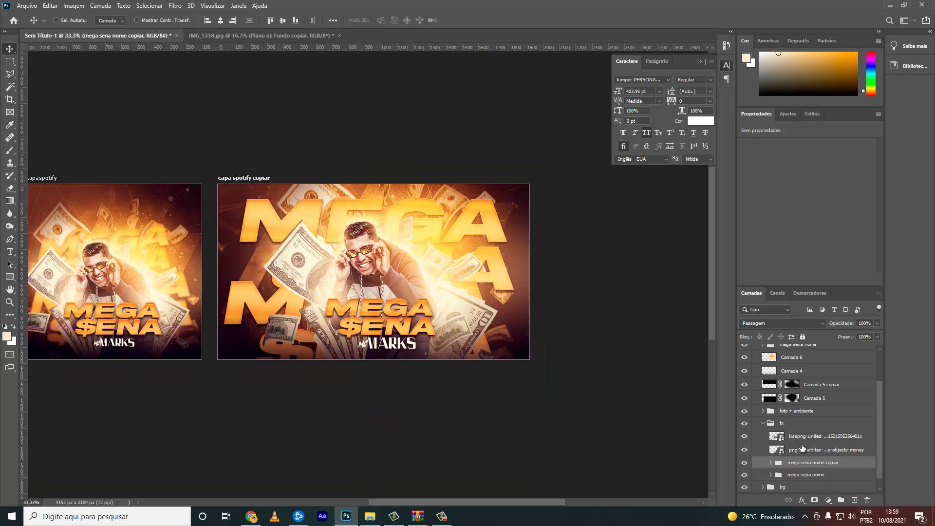
scroll(802, 447, down, 1)
ctrl+click(806, 462)
key(ctrl+t)
drag(570, 330, 574, 313)
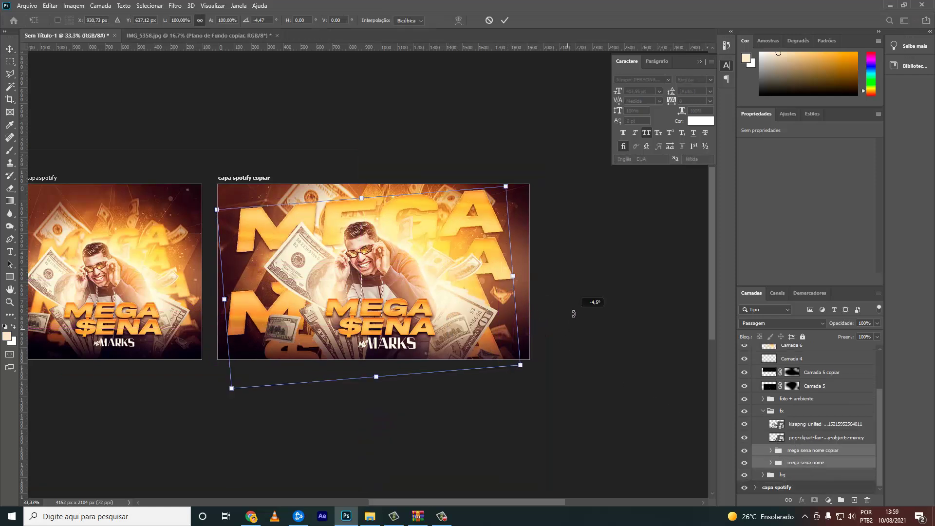
key(Return)
- Group the two big MEGA copies and convert the group to a smart object
key(ctrl+g)
right_click(808, 464)
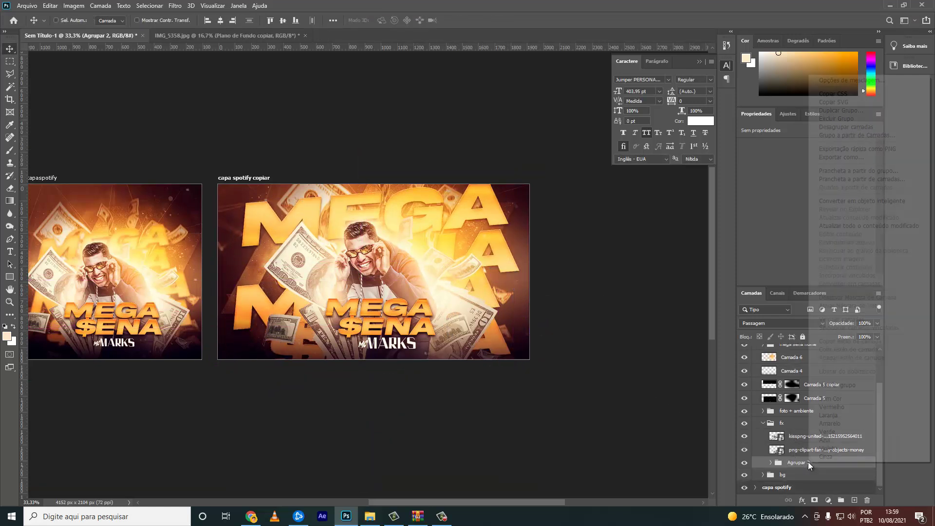
click(842, 200)
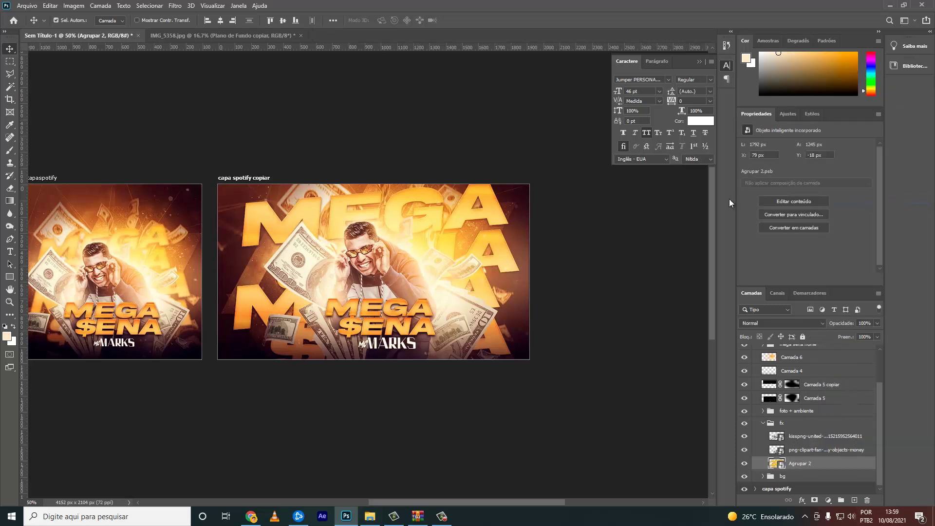
- Add a new layer clipped to the MEGA smart object
key(ctrl+plus)
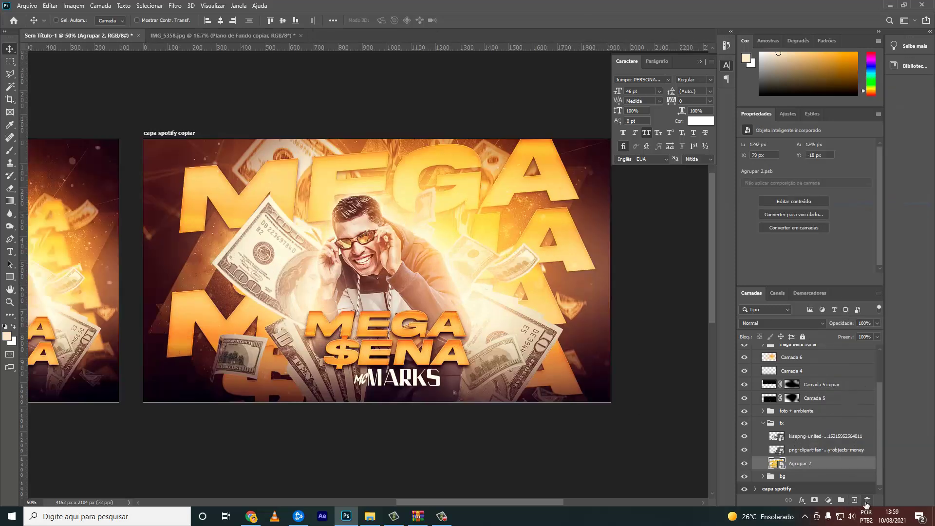
click(854, 500)
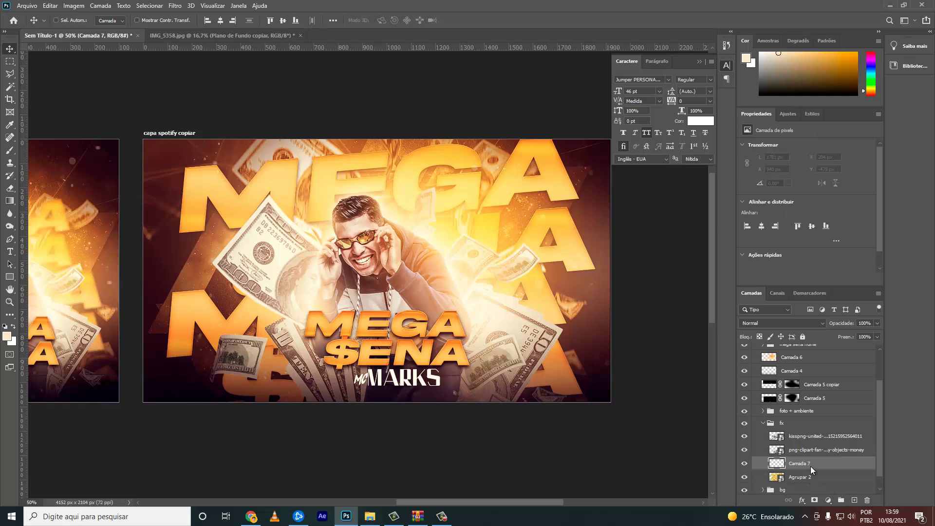
right_click(810, 465)
click(859, 242)
- Brush black over the $, M and top MEGA letters, blending as Subexposição de Cores
key(d)
key(b)
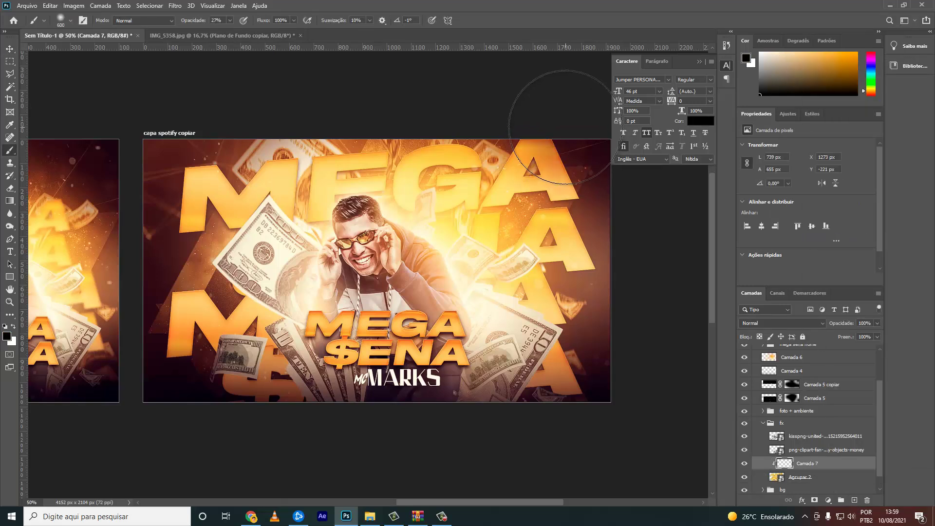
drag(489, 243, 396, 397)
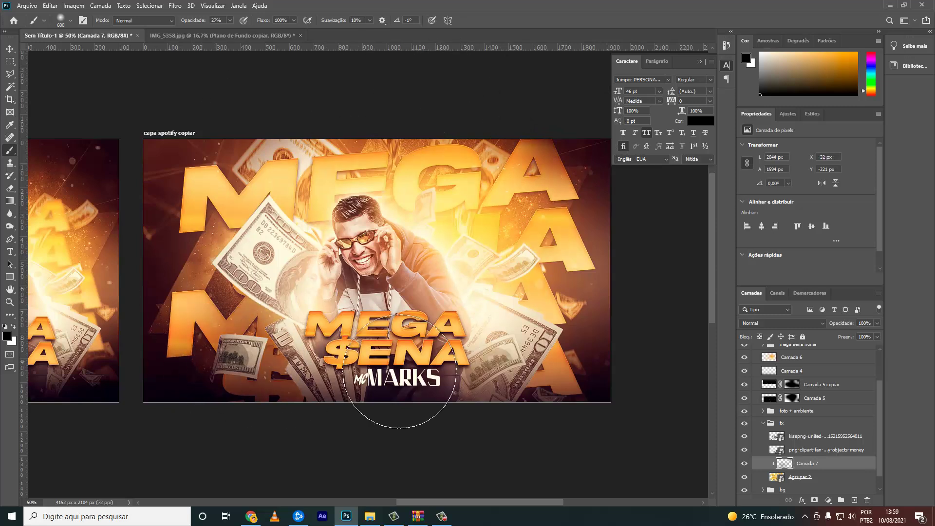
mouse_move(330, 163)
mouse_down()
mouse_move(177, 94)
mouse_move(334, 115)
mouse_move(375, 151)
mouse_up()
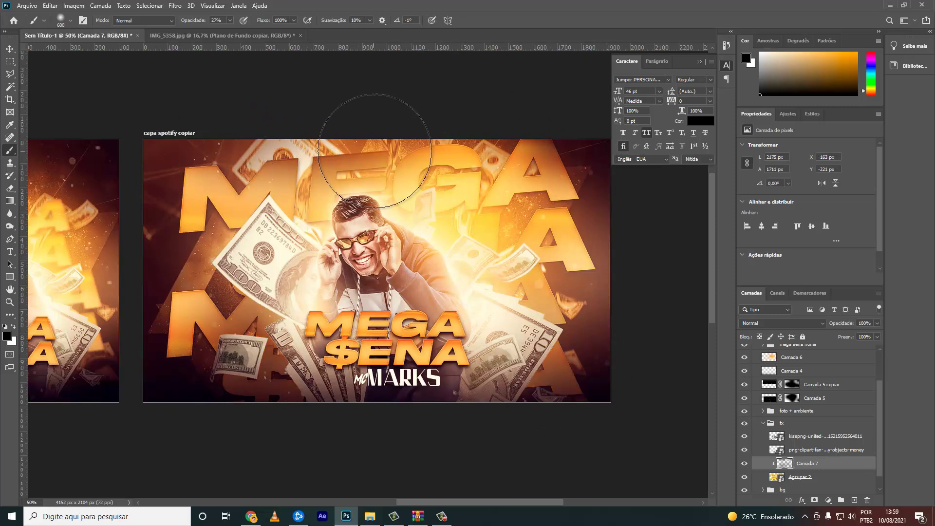
click(760, 321)
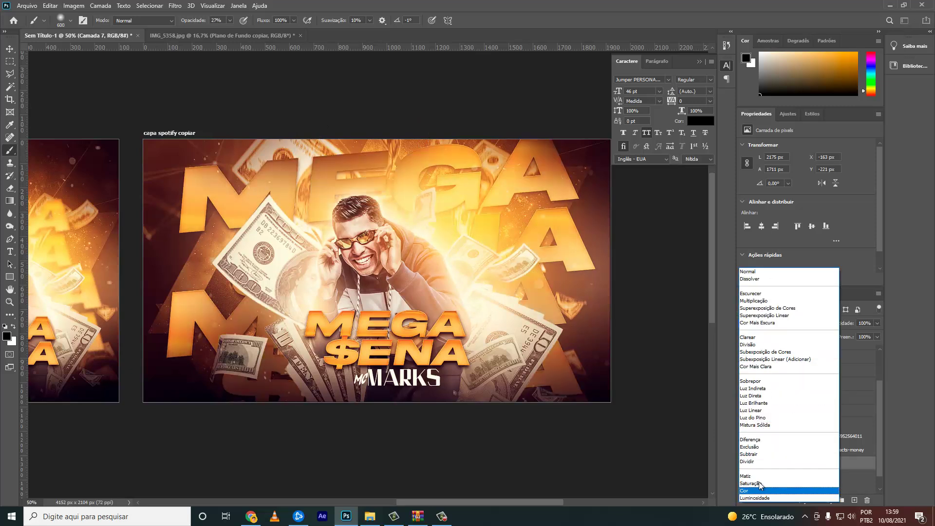
click(760, 352)
click(806, 477)
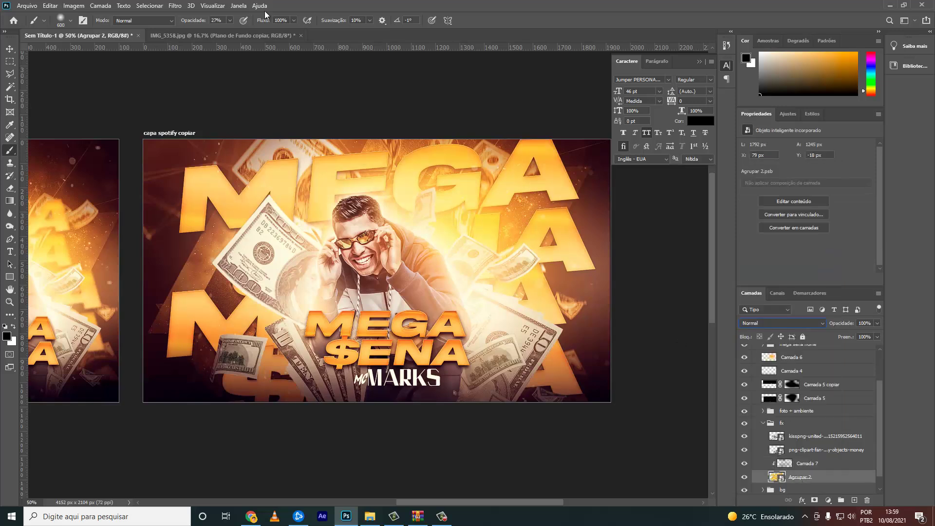
- Apply a Gaussian blur to Agrupar 2 and set it to Subexposição de Cores
click(175, 6)
click(362, 173)
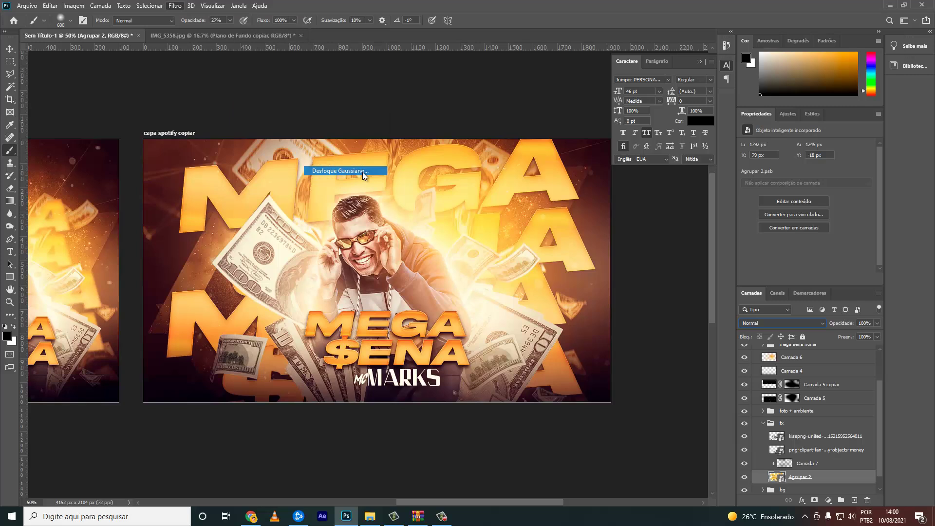
click(772, 273)
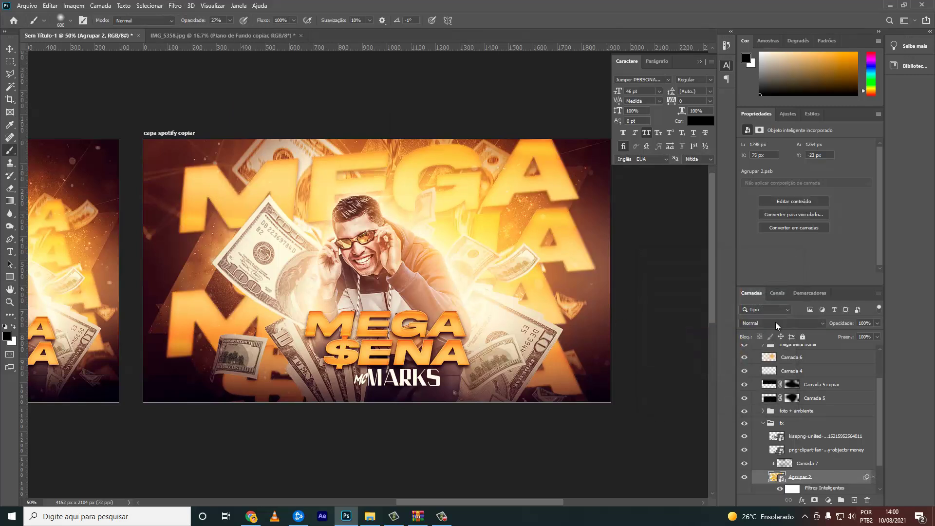
click(775, 322)
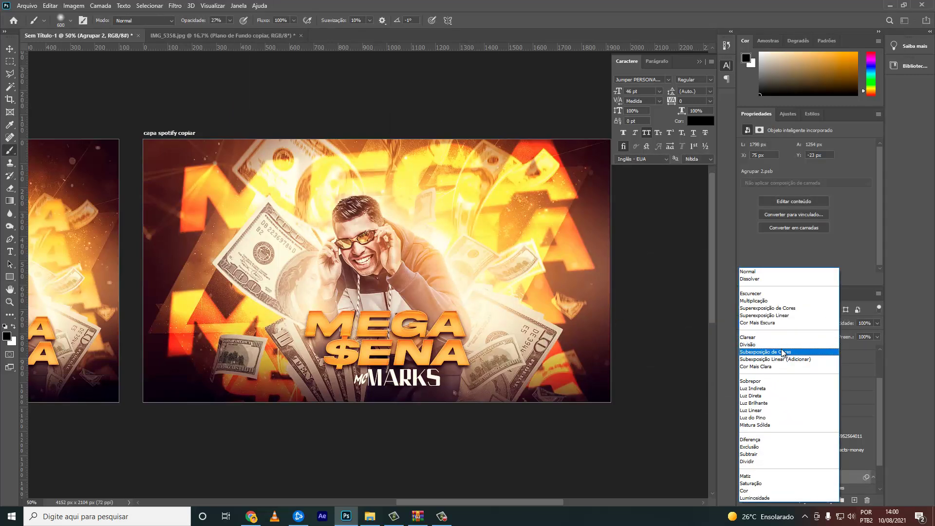
click(782, 350)
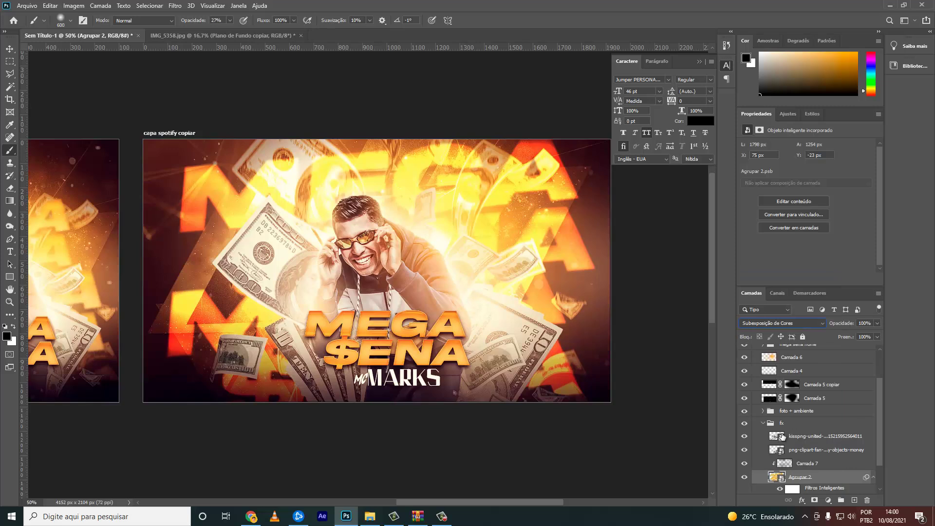
- Set the Gaussian blur smart filter radius to 6,4 px
scroll(805, 473, down, 1)
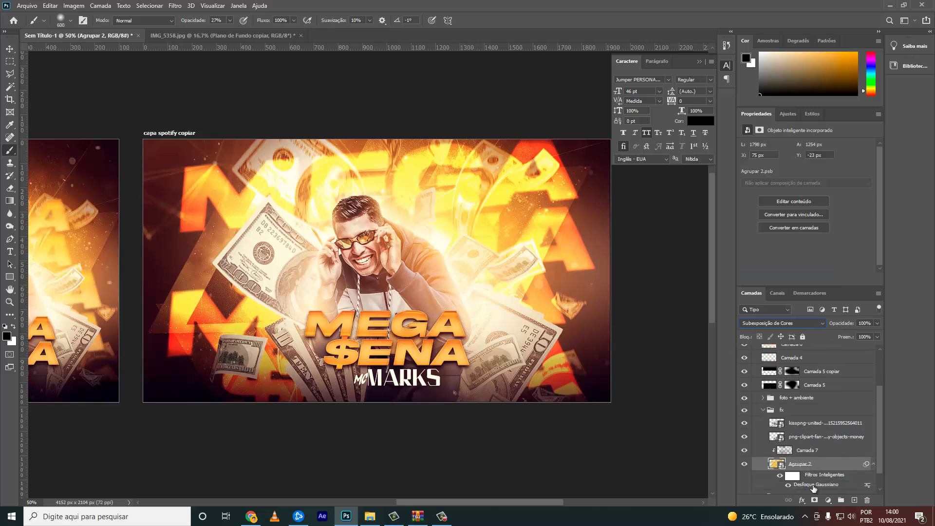
double_click(814, 485)
click(680, 405)
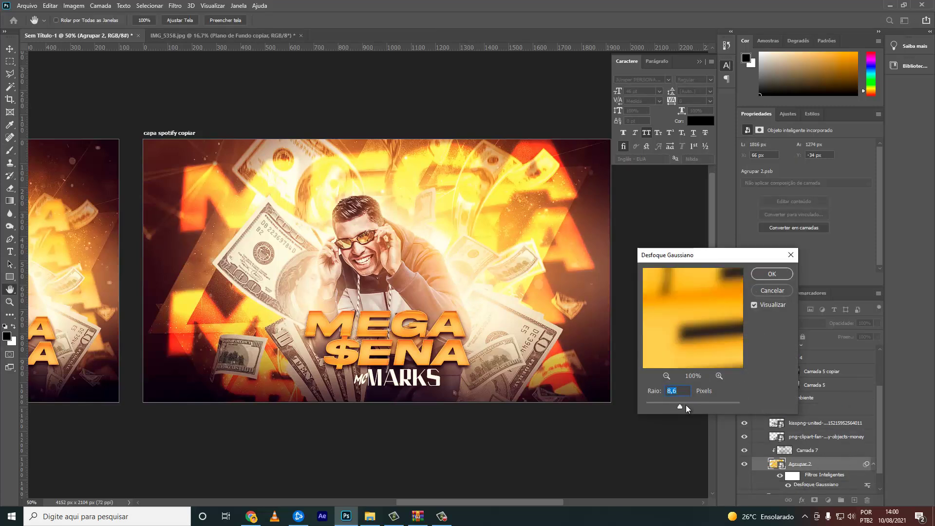
click(673, 406)
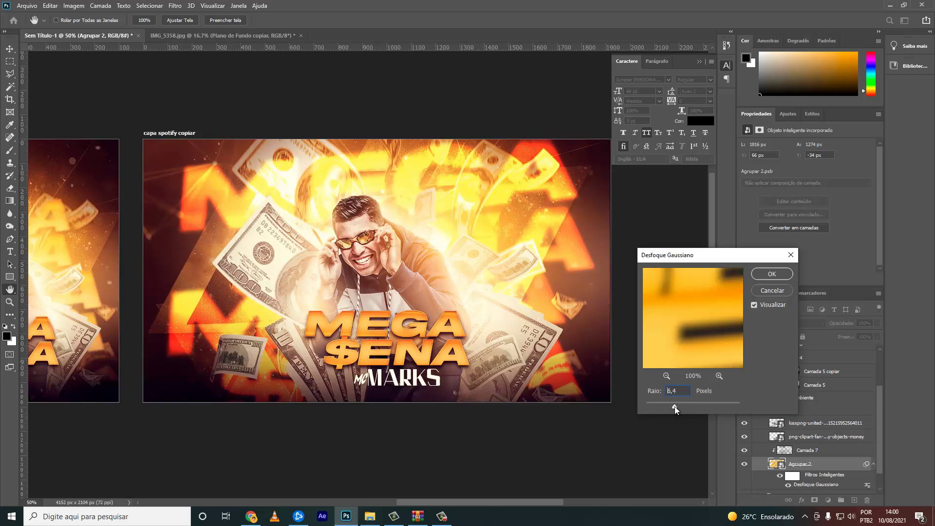
click(787, 276)
scroll(818, 406, up, 3)
- Add a white CANAL OFICIAL caption at the banner's left
click(738, 357)
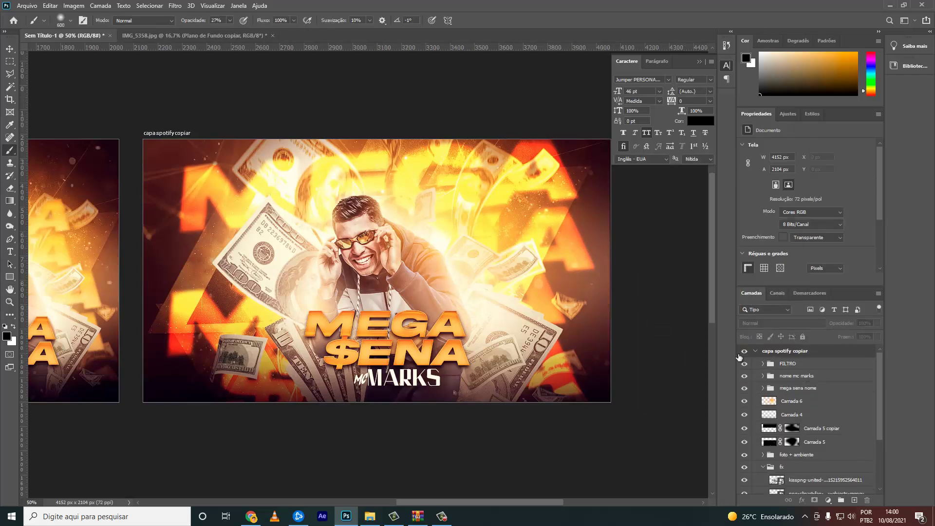
click(805, 365)
key(t)
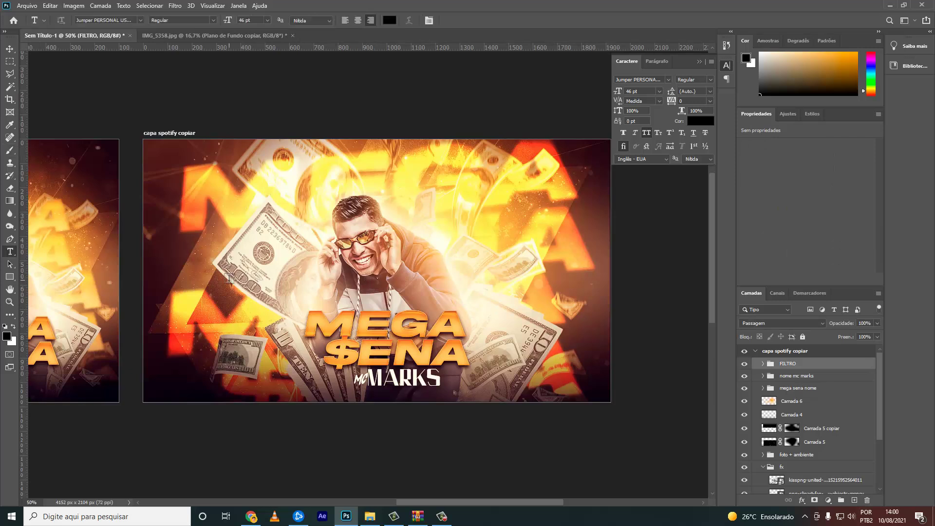
click(229, 278)
text(CANAL OF)
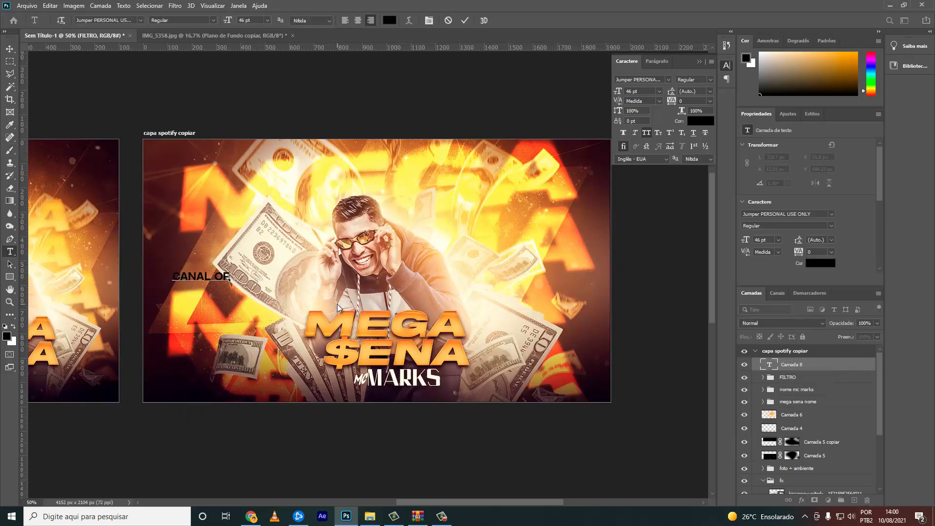
text(ICIAL)
key(ctrl+a)
click(700, 120)
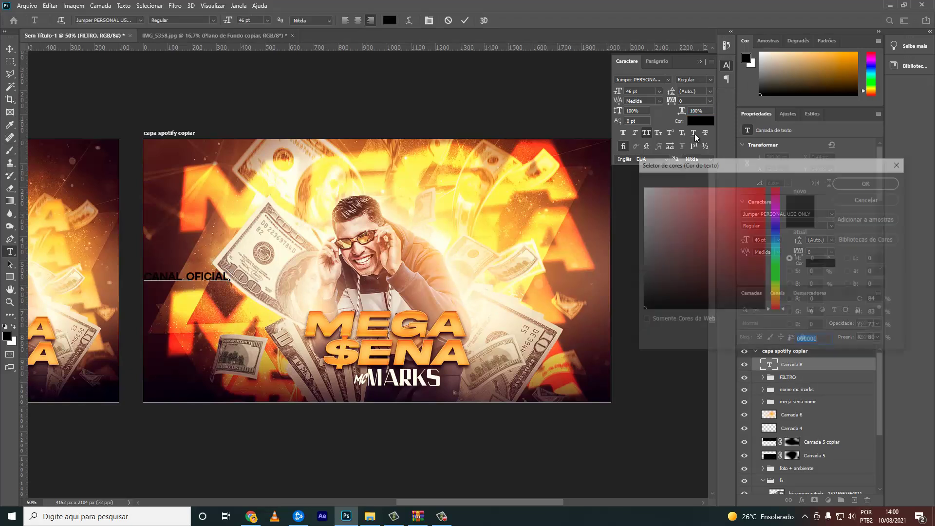
click(642, 183)
click(866, 181)
click(9, 48)
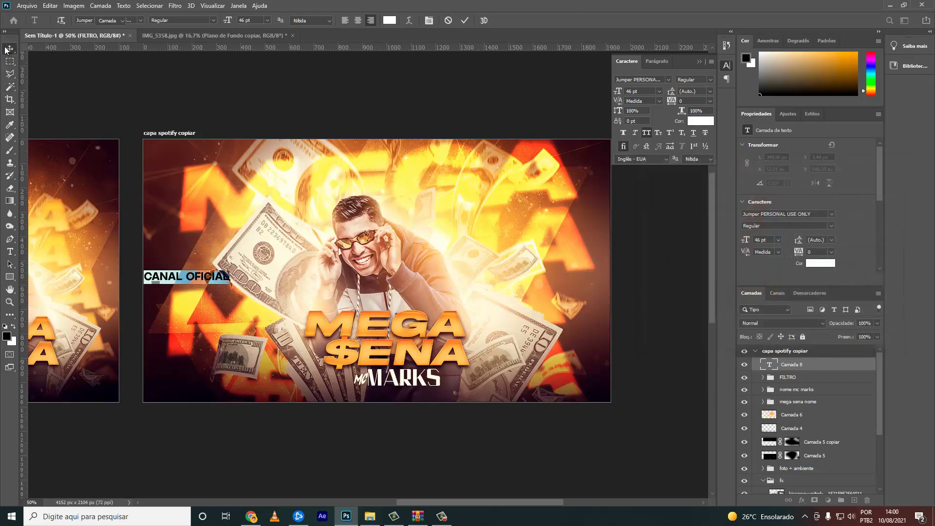
drag(185, 276, 216, 263)
- Give CANAL OFICIAL a larger, softer drop shadow at 47% opacity
click(802, 501)
click(811, 495)
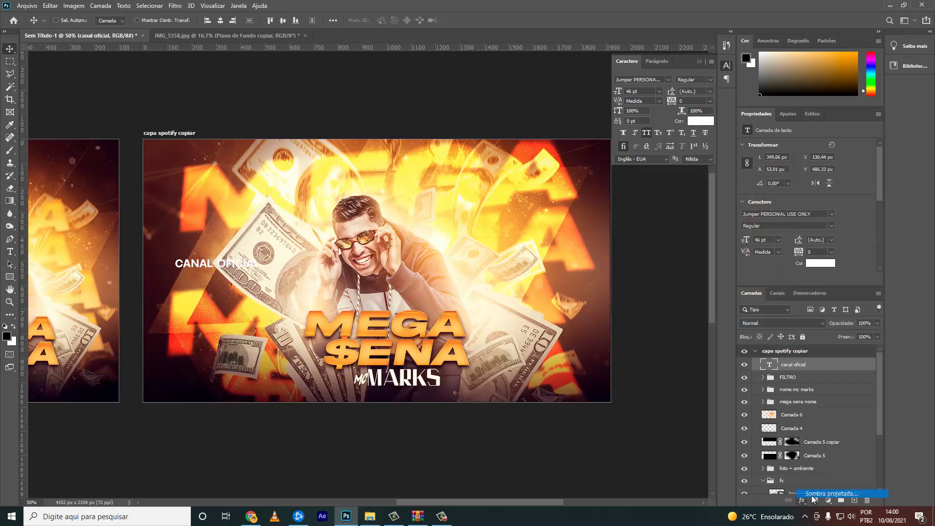
drag(675, 316, 682, 315)
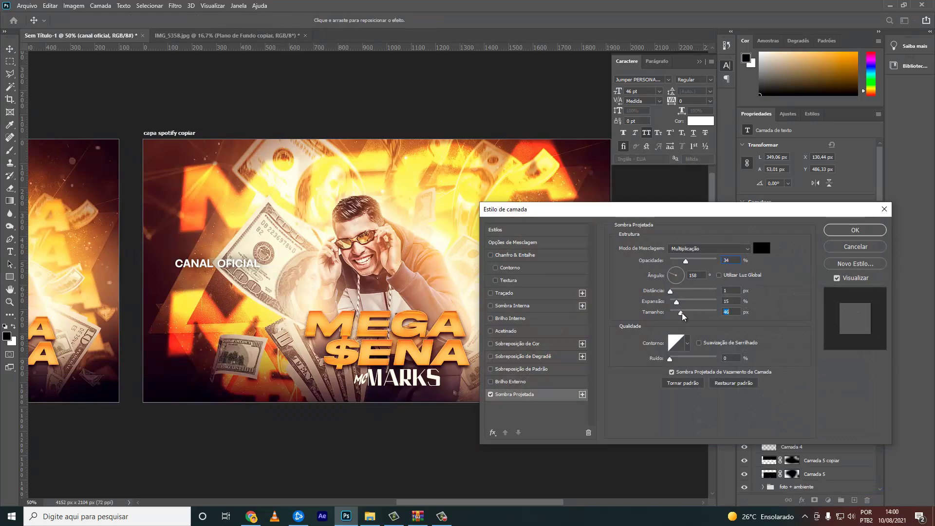
drag(686, 261, 691, 262)
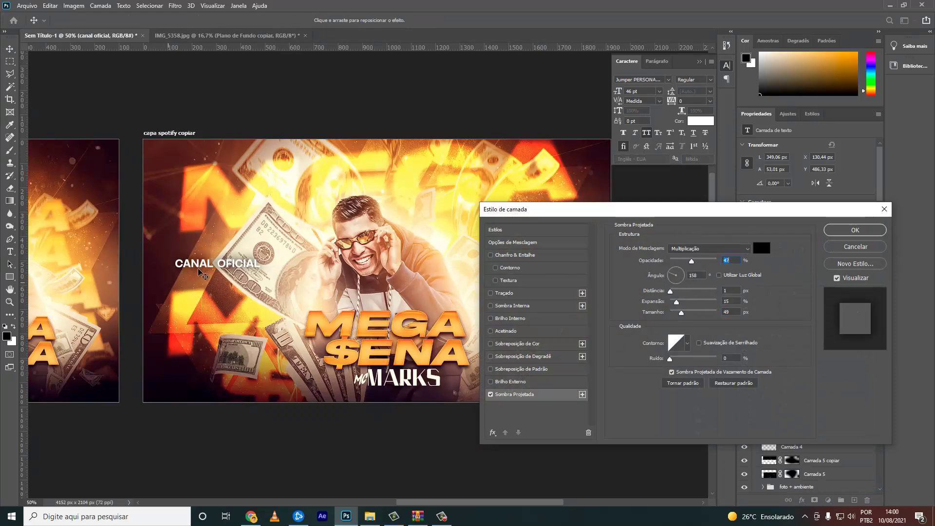
key(Return)
- Copy the caption to the right side and retype it as INSCREVA-SE
drag(223, 280, 540, 282)
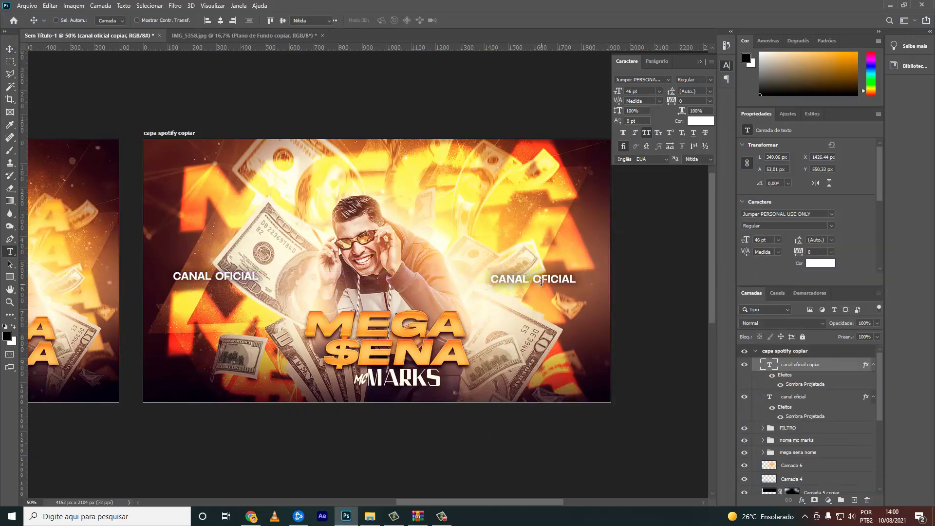
click(540, 282)
text(INSCRE)
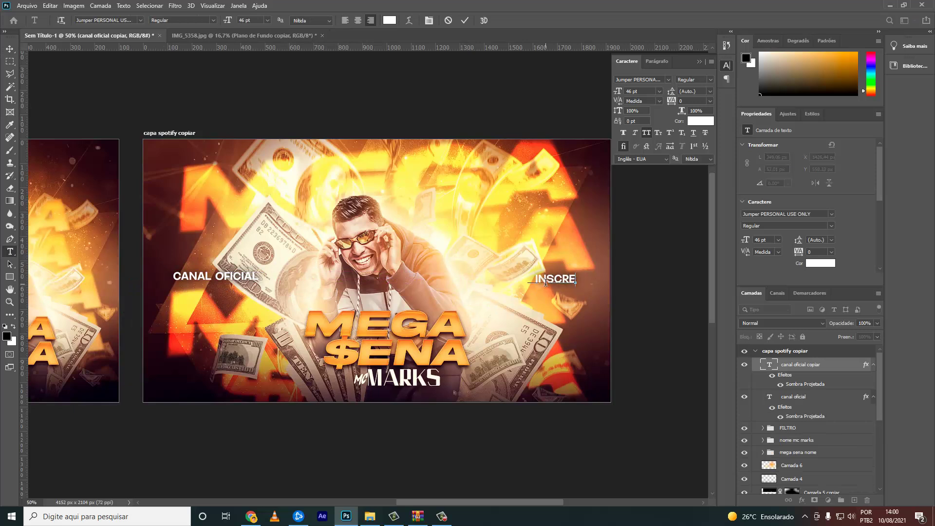
text(VA-SE)
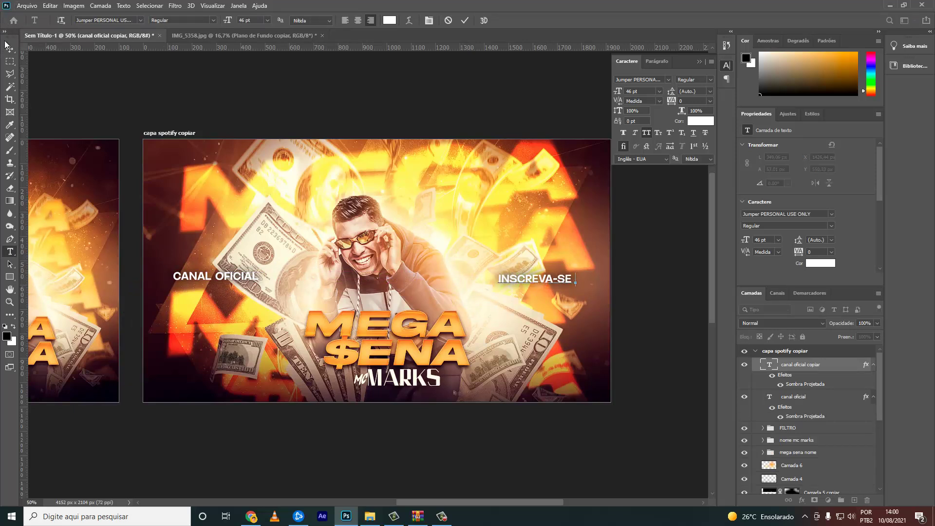
click(7, 45)
- Add a Black-weight ATIVE AS NOTIFICAÇÕES line aligned beneath INSCREVA-SE
drag(534, 280, 534, 295)
double_click(506, 294)
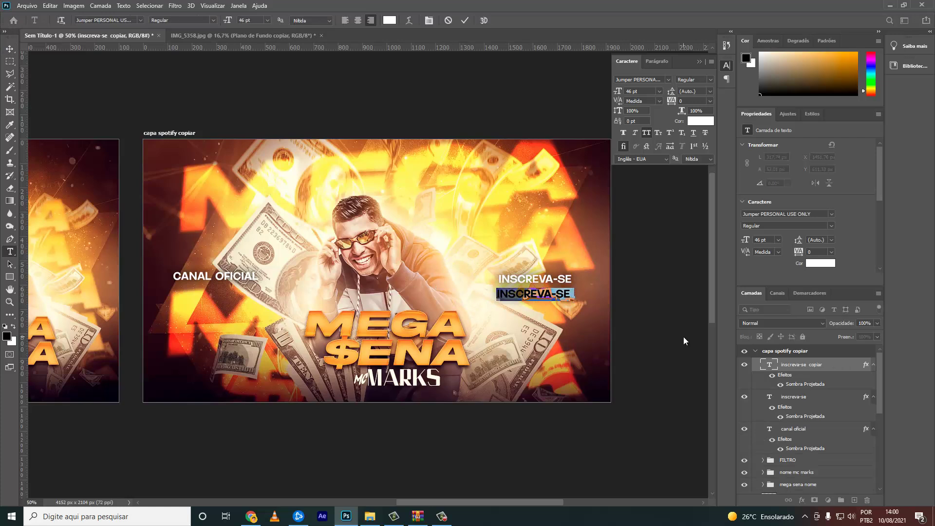
text(ATIVE AS NOTIFICAÇ)
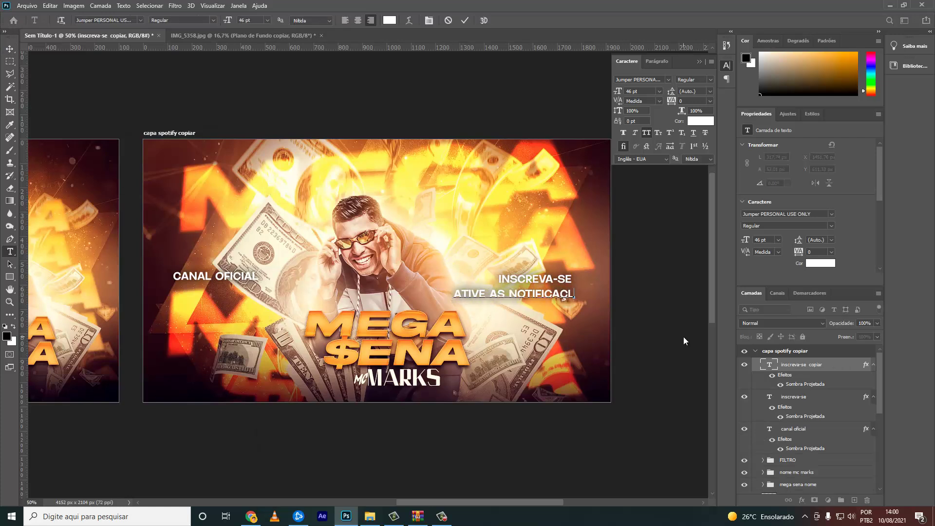
text(ÕE)
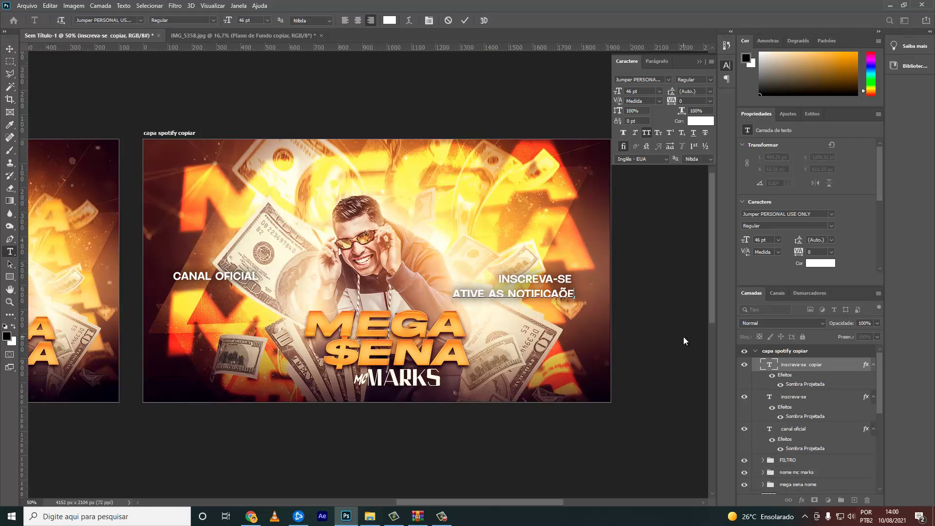
key(BackSpace)
key(BackSpace)
text(Ç)
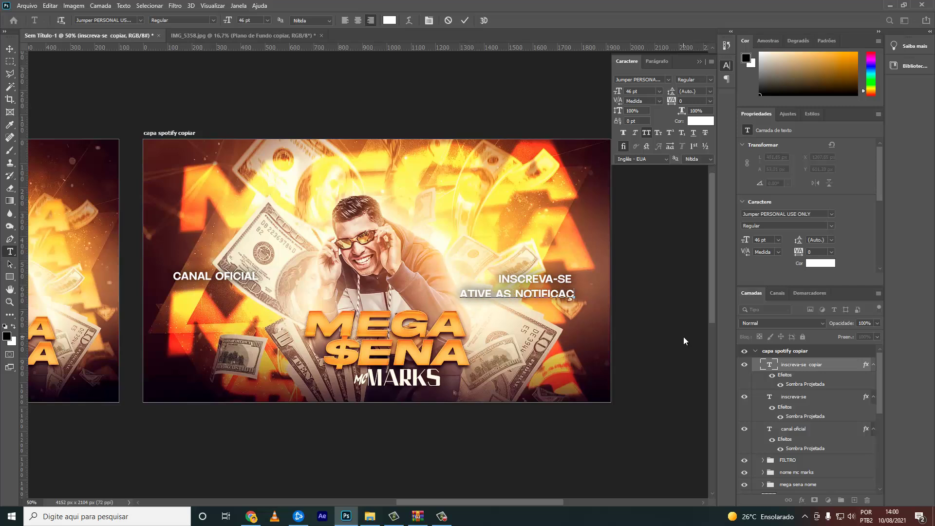
text(ÕES)
key(ctrl+a)
click(709, 79)
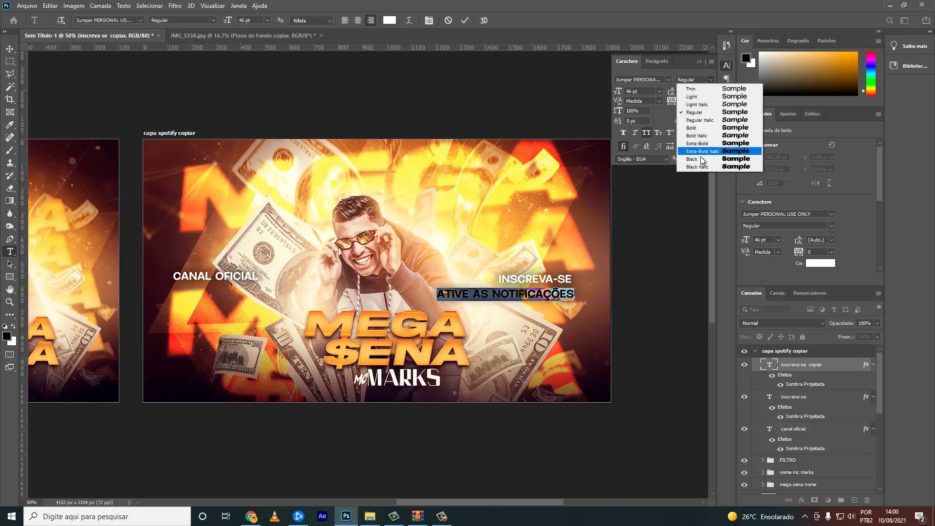
click(691, 158)
click(10, 49)
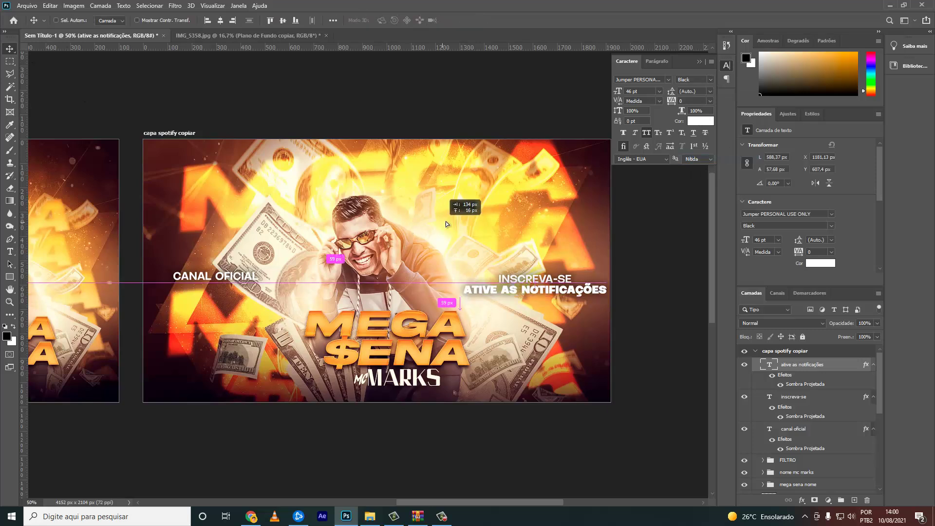
mouse_move(414, 226)
mouse_down()
mouse_move(446, 222)
mouse_move(446, 232)
mouse_up()
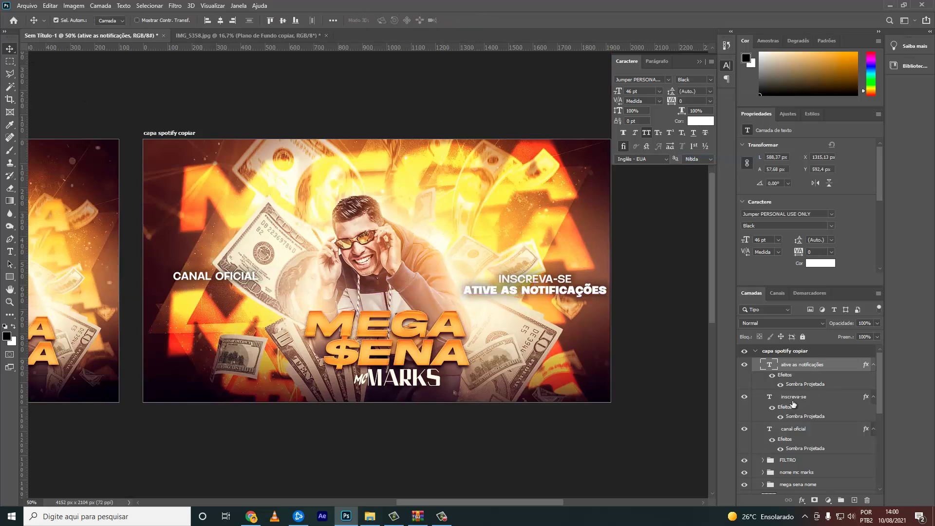
- Shrink and raise the two right-hand captions slightly
ctrl+click(793, 397)
key(ctrl+t)
drag(607, 296, 597, 286)
- Brush soft orange strokes on a new layer, including around CANAL OFICIAL
key(Return)
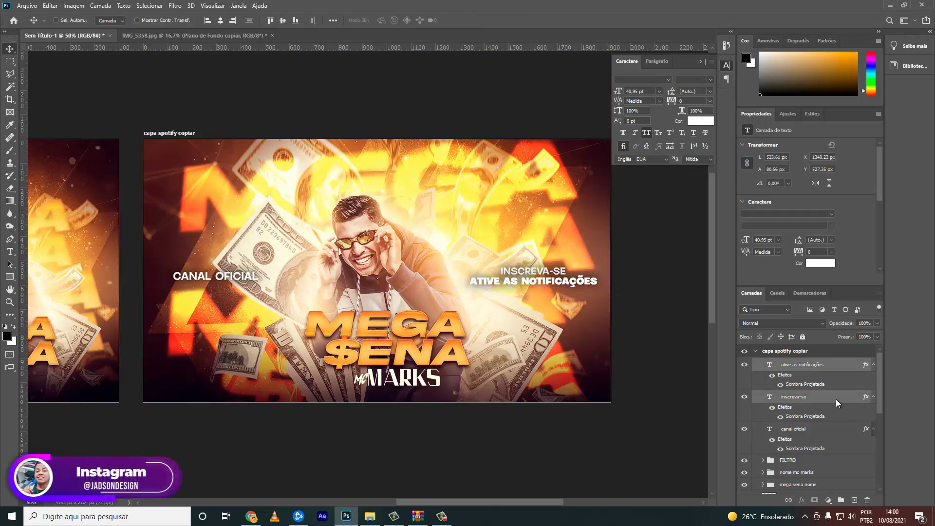
key(ctrl+shift+alt+n)
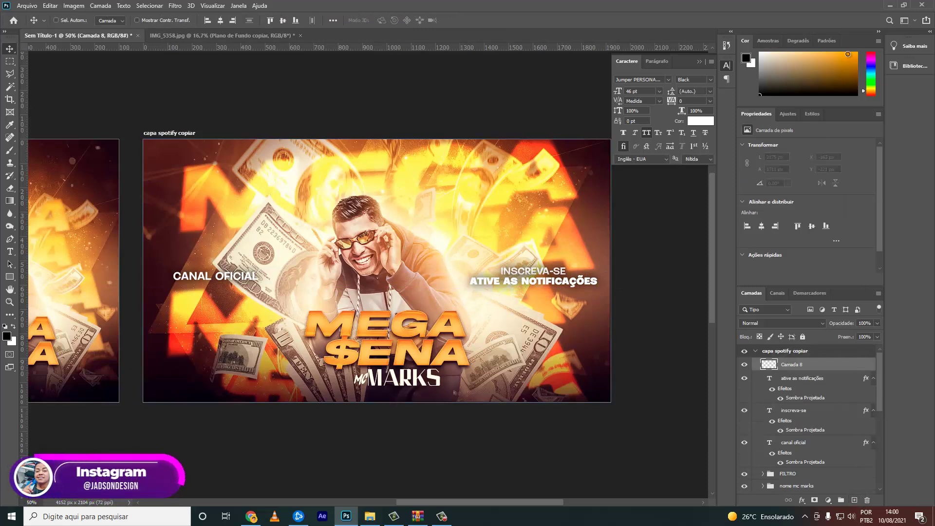
key(b)
alt+click(605, 223)
drag(605, 224, 497, 263)
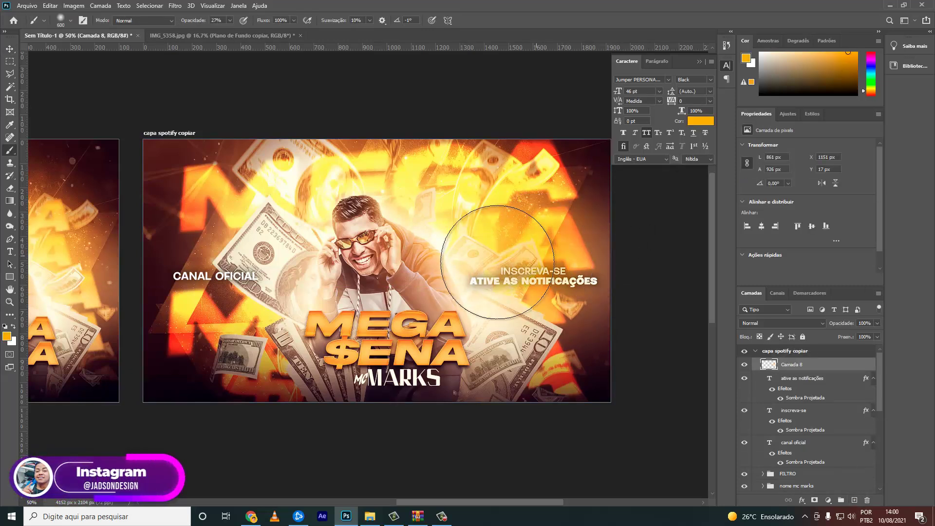
drag(228, 258, 209, 263)
- Blend the glow layer in Divisão mode and compare it with a lighter orange
click(763, 323)
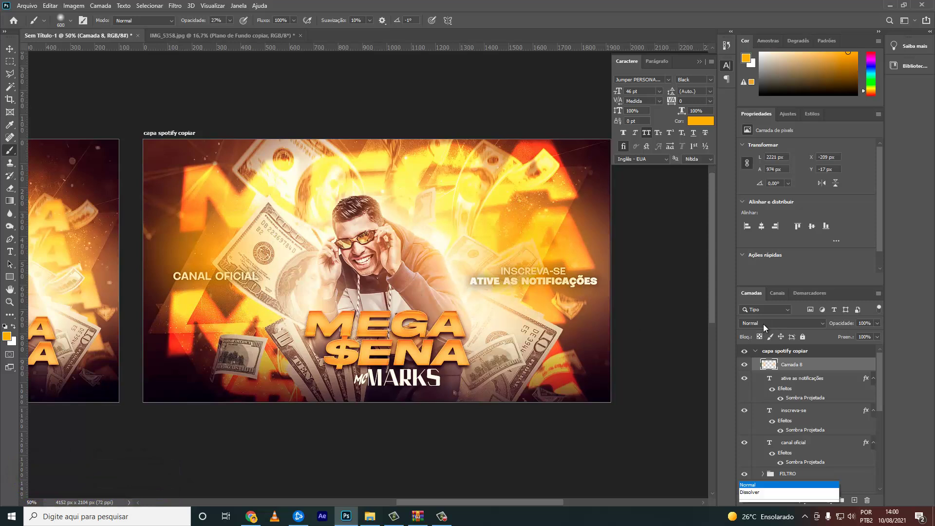
click(776, 347)
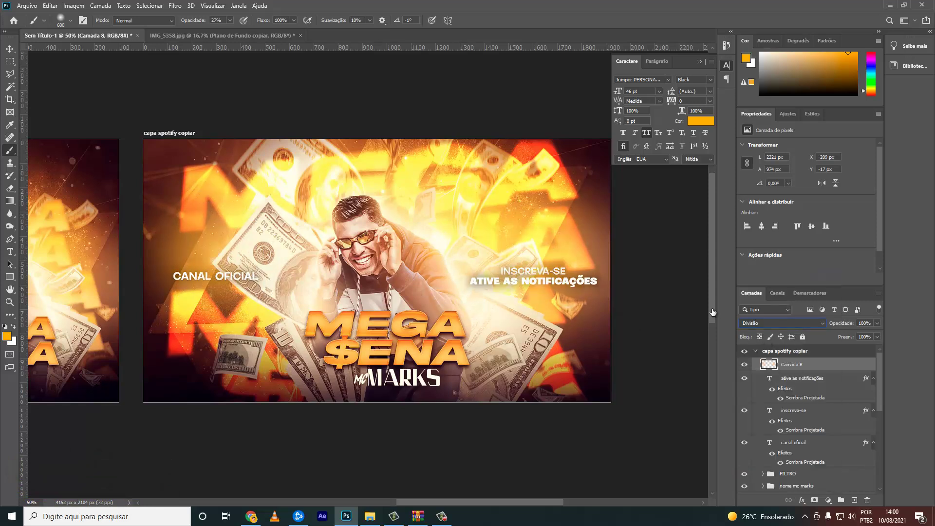
click(822, 57)
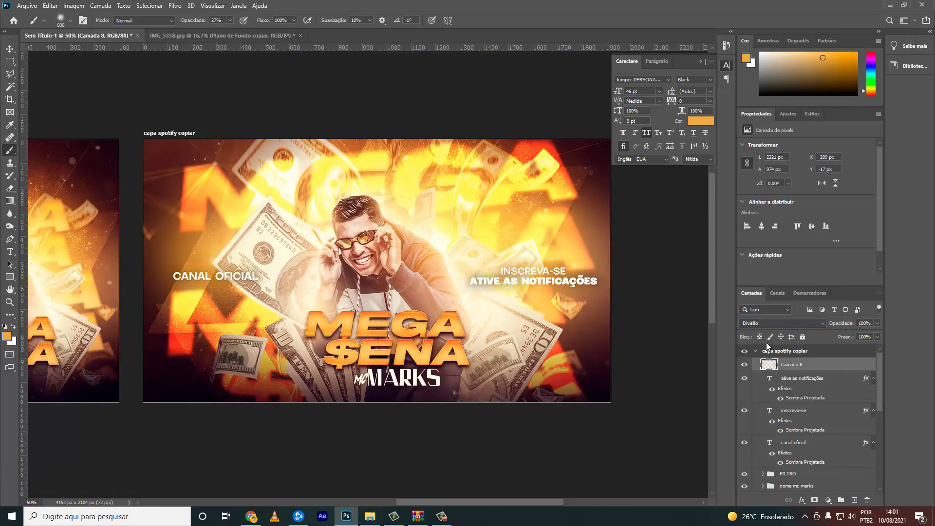
key(v)
click(744, 365)
key(b)
- Paint more saturated orange left of CANAL OFICIAL and raise brush opacity to 58%
drag(849, 58, 856, 52)
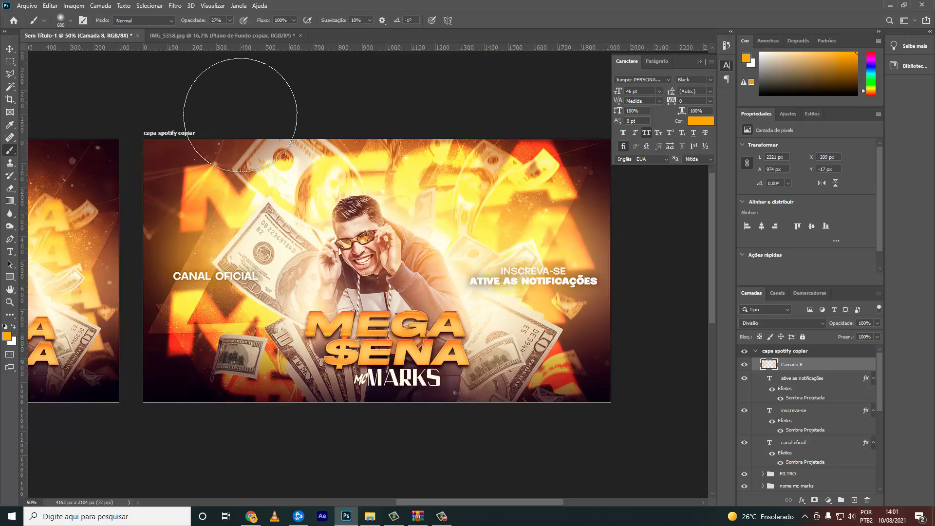
drag(145, 266, 271, 232)
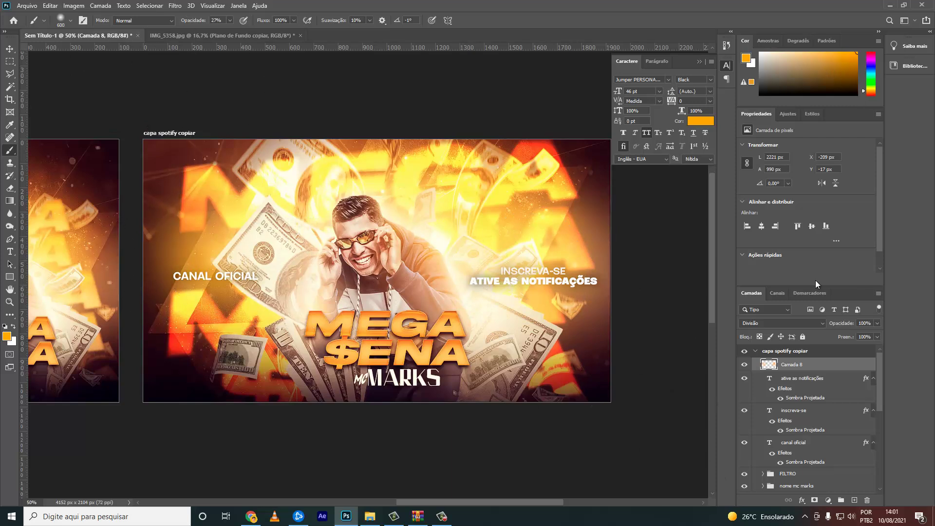
click(229, 21)
drag(229, 31, 243, 31)
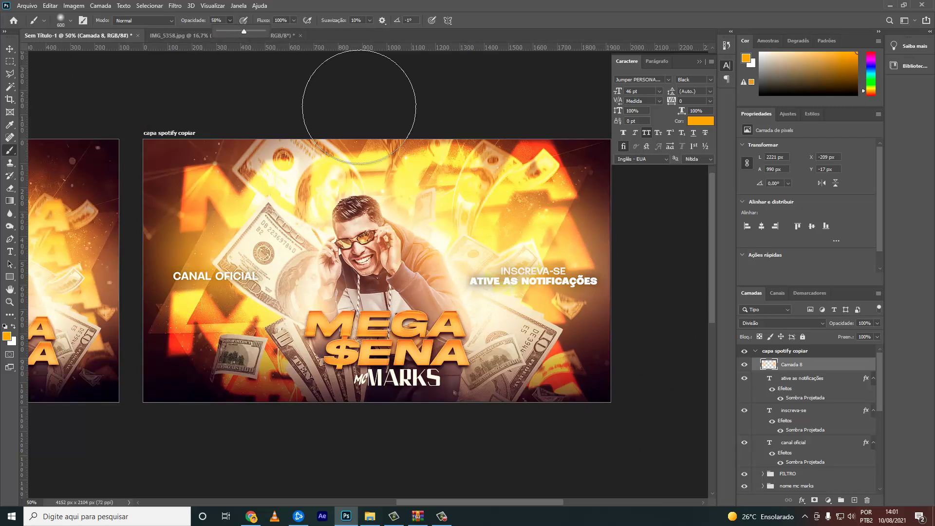
- Redo the glow on a fresh Divisão-blended layer over both side captions
click(867, 500)
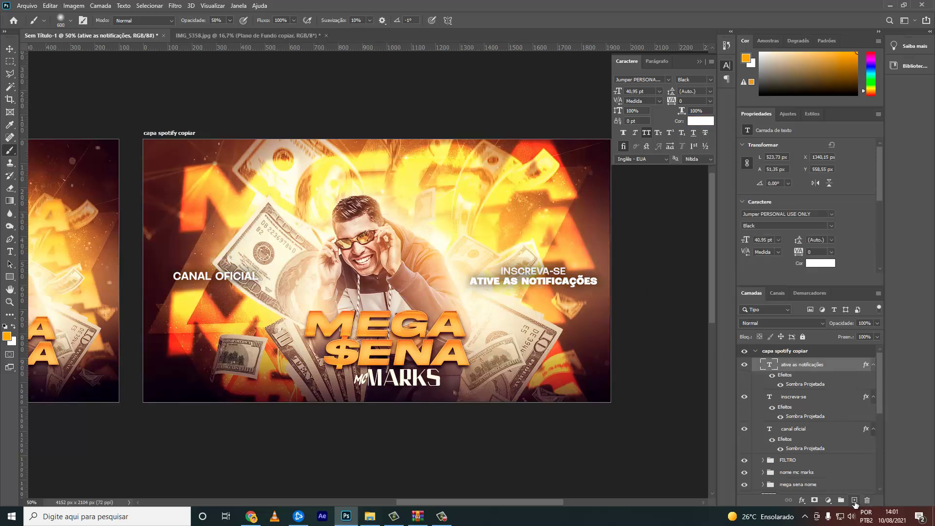
click(854, 500)
click(536, 265)
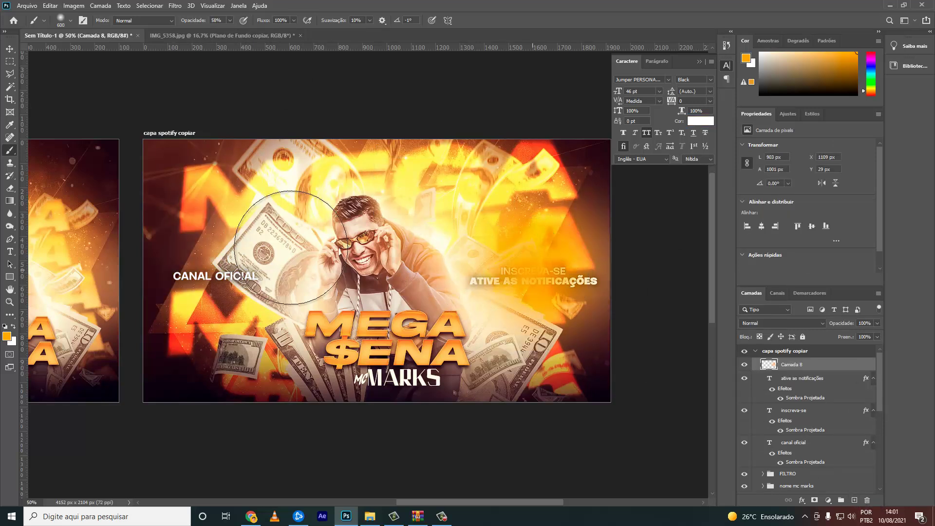
click(214, 253)
click(809, 324)
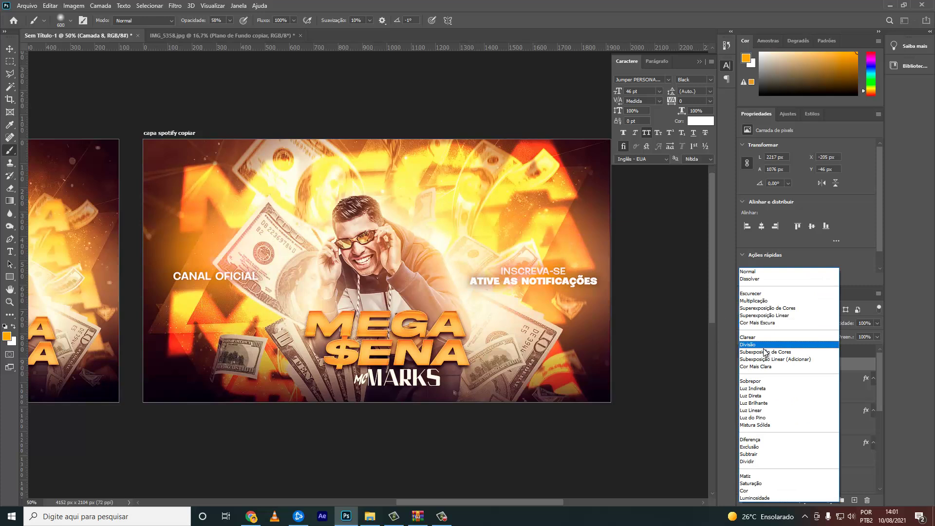
click(767, 345)
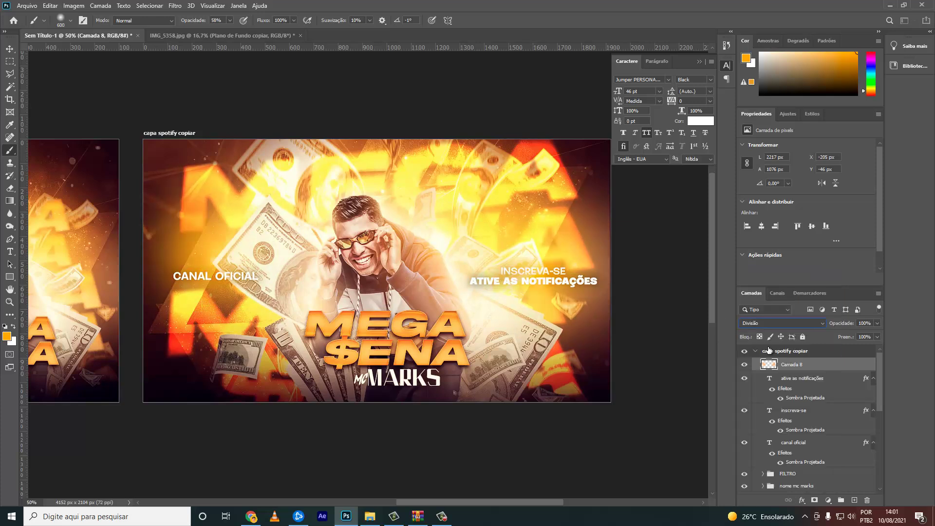
key(v)
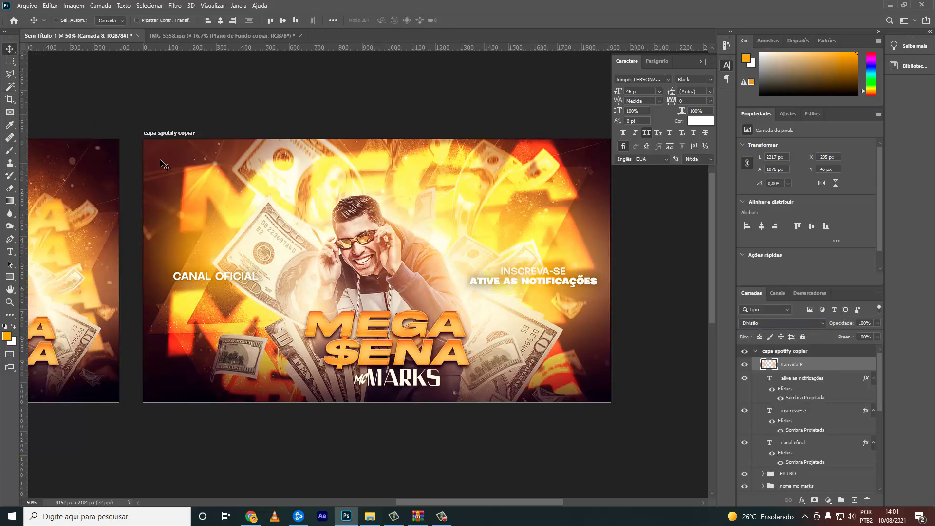
drag(499, 503, 412, 485)
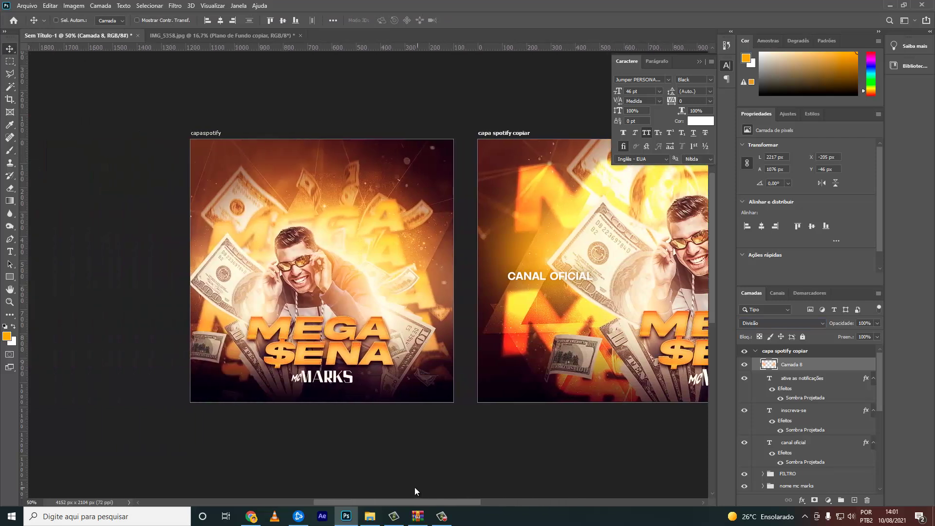
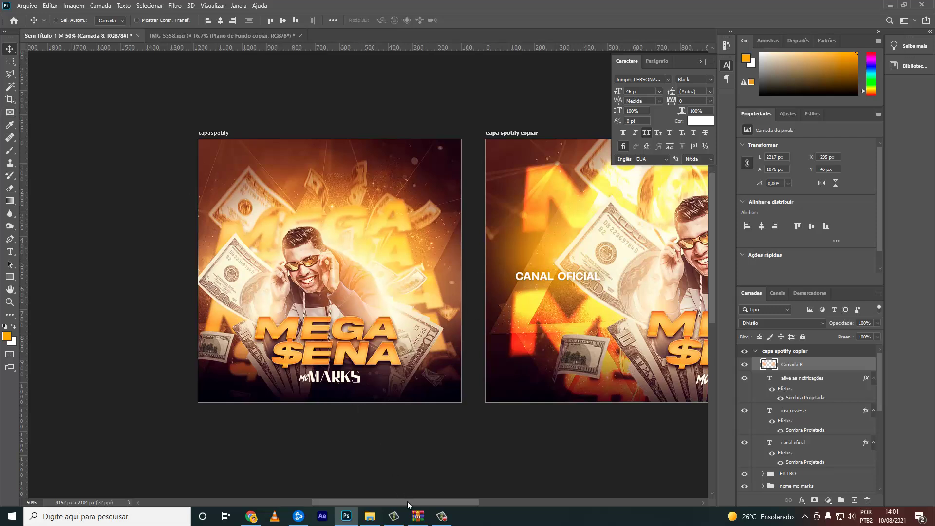
- Pan horizontally across the workspace to review the wide banner artboard
mouse_move(408, 505)
mouse_down()
mouse_move(481, 521)
mouse_move(449, 506)
mouse_move(475, 504)
mouse_move(398, 493)
mouse_move(448, 501)
mouse_move(435, 499)
mouse_up()
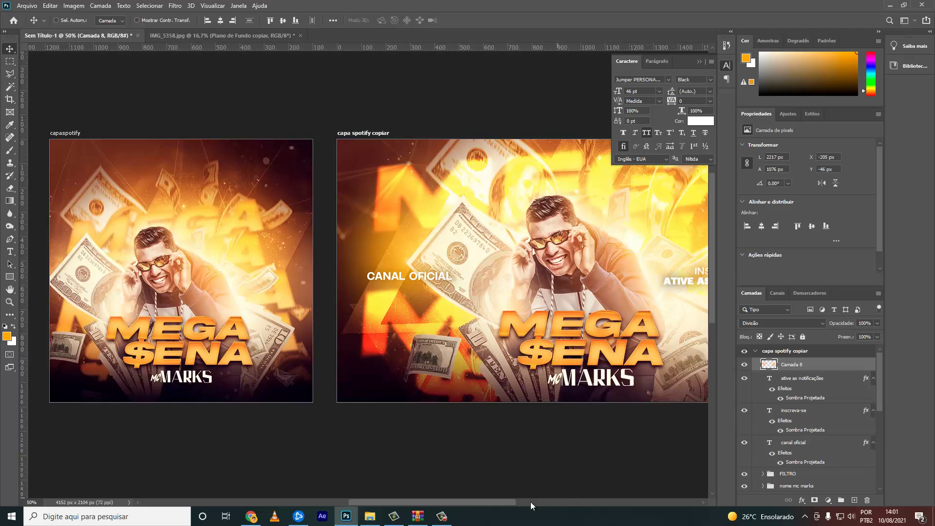
scroll(494, 505, right, 3)
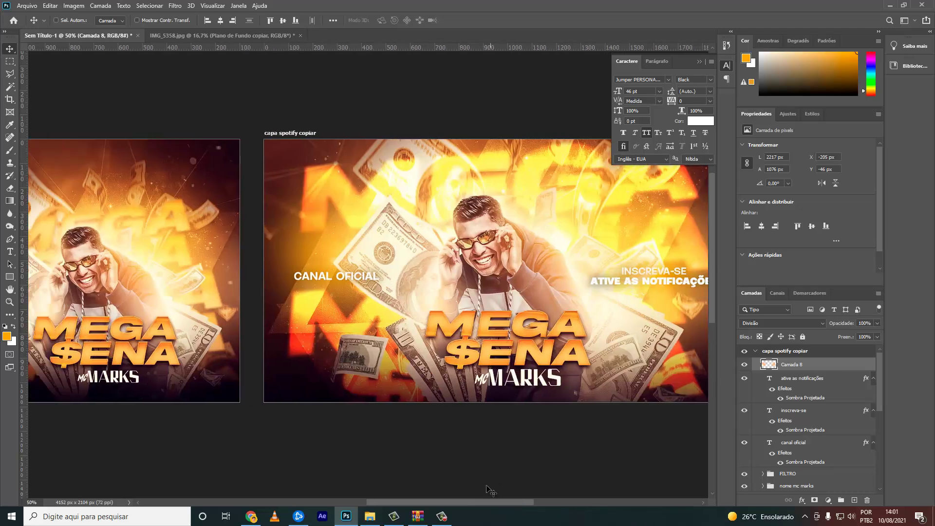
scroll(465, 506, right, 2)
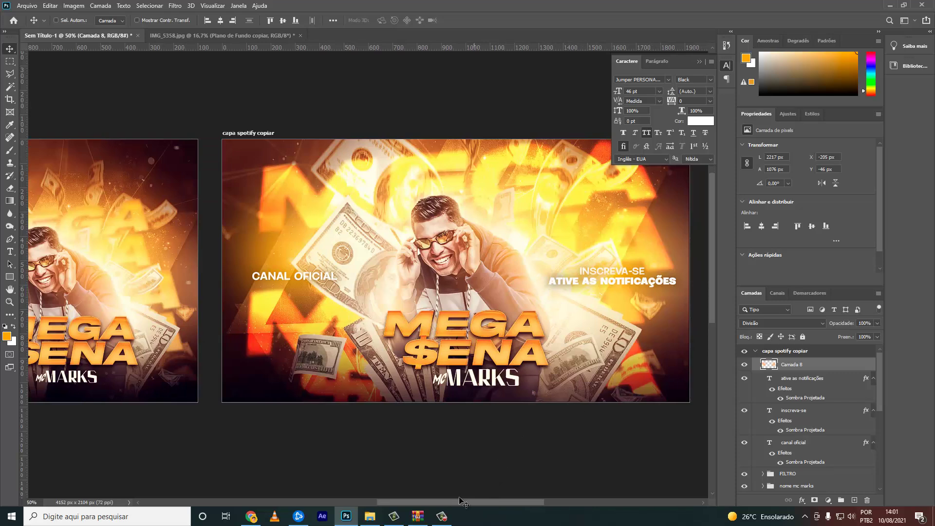
drag(479, 504, 462, 511)
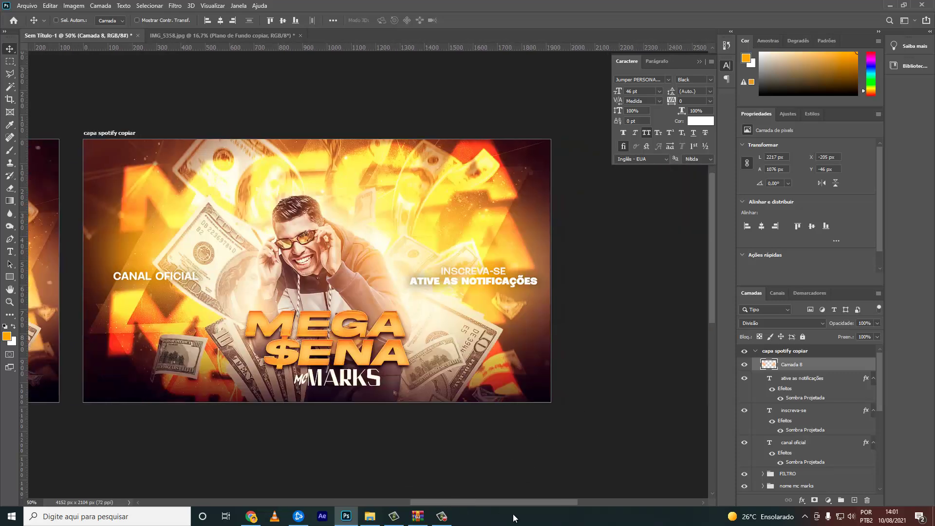
scroll(467, 508, right, 4)
scroll(486, 502, right, 5)
scroll(453, 490, left, 10)
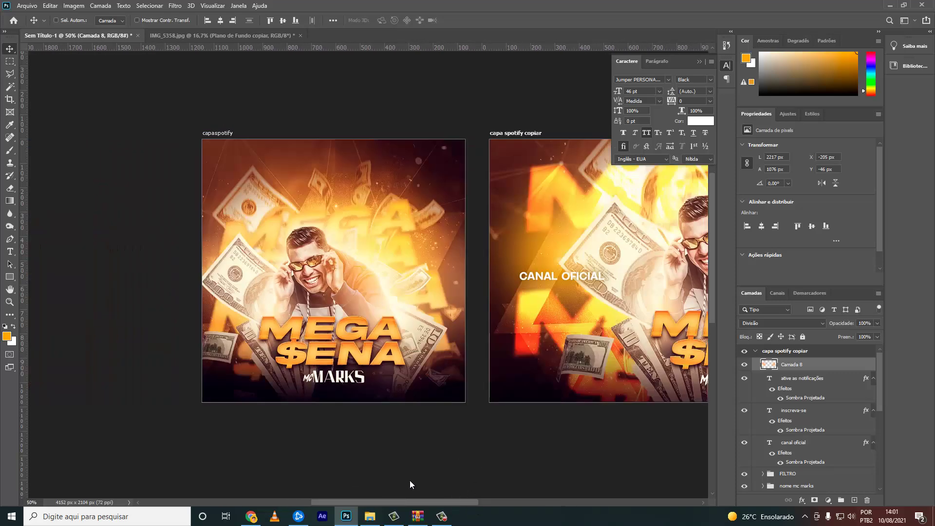
scroll(433, 484, right, 5)
scroll(486, 489, right, 15)
scroll(501, 490, left, 12)
scroll(451, 482, left, 6)
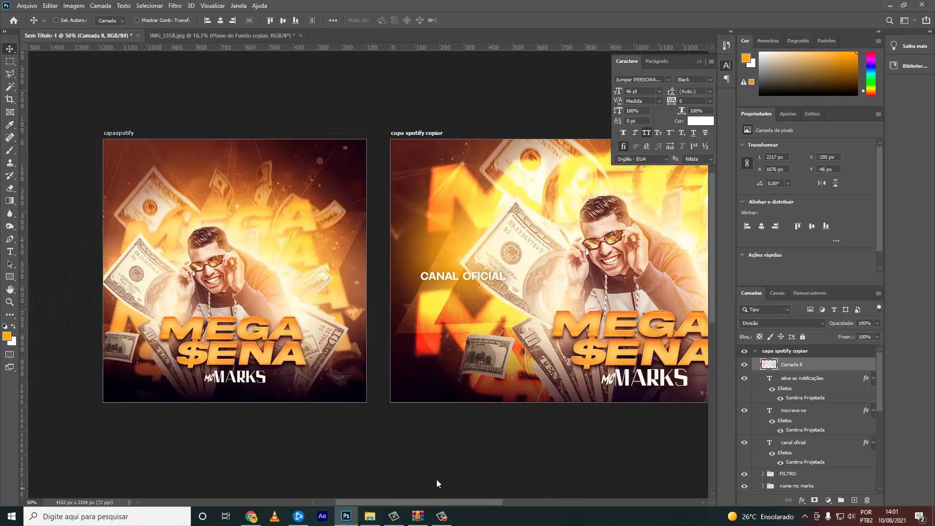
scroll(445, 482, right, 7)
scroll(456, 487, left, 3)
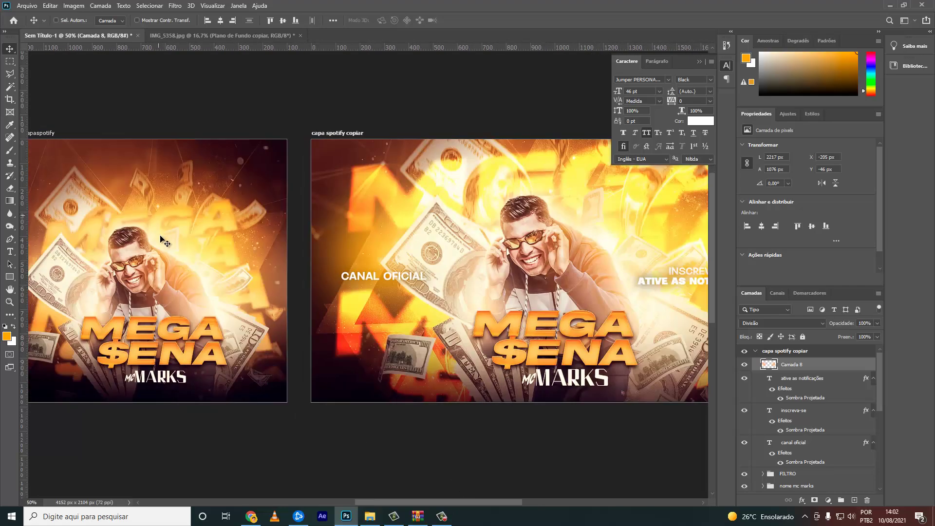
scroll(489, 477, right, 10)
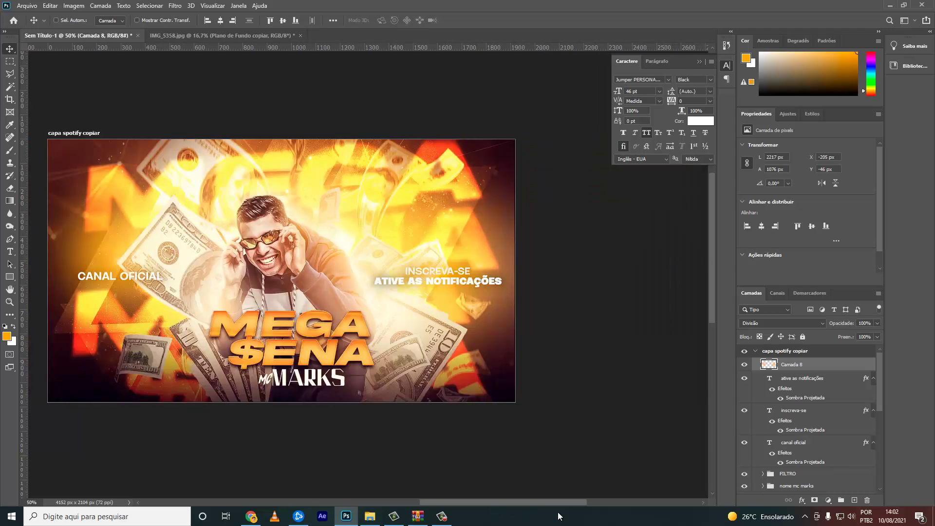
scroll(487, 503, left, 15)
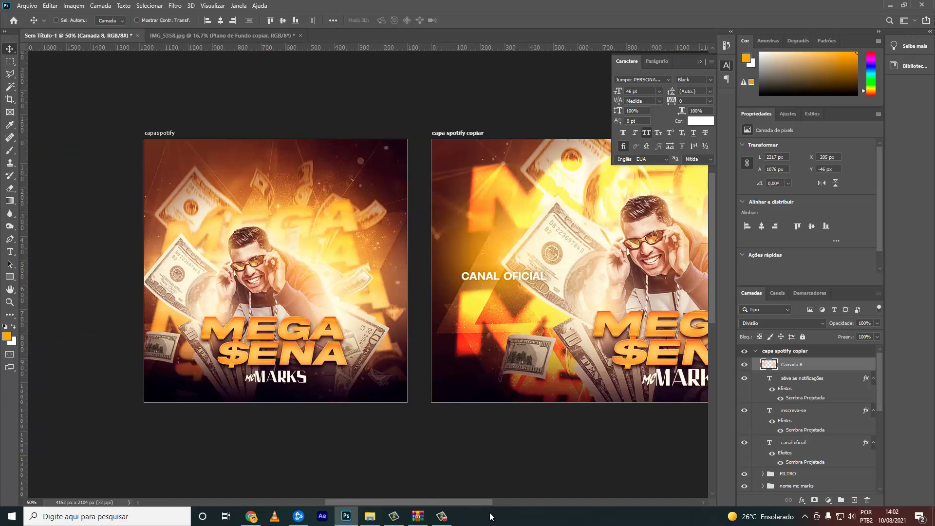
scroll(507, 509, right, 7)
scroll(566, 503, right, 9)
scroll(516, 491, left, 16)
scroll(482, 484, right, 3)
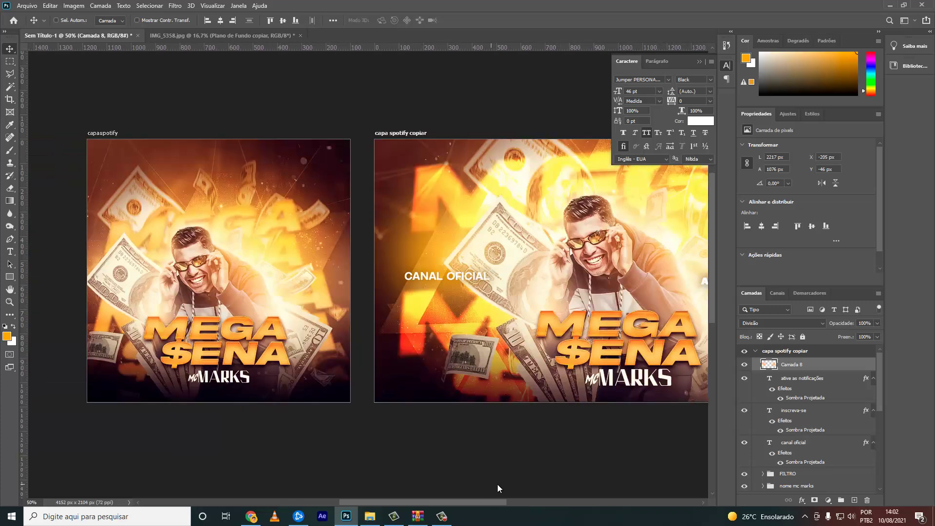
scroll(516, 486, right, 7)
drag(519, 503, 485, 501)
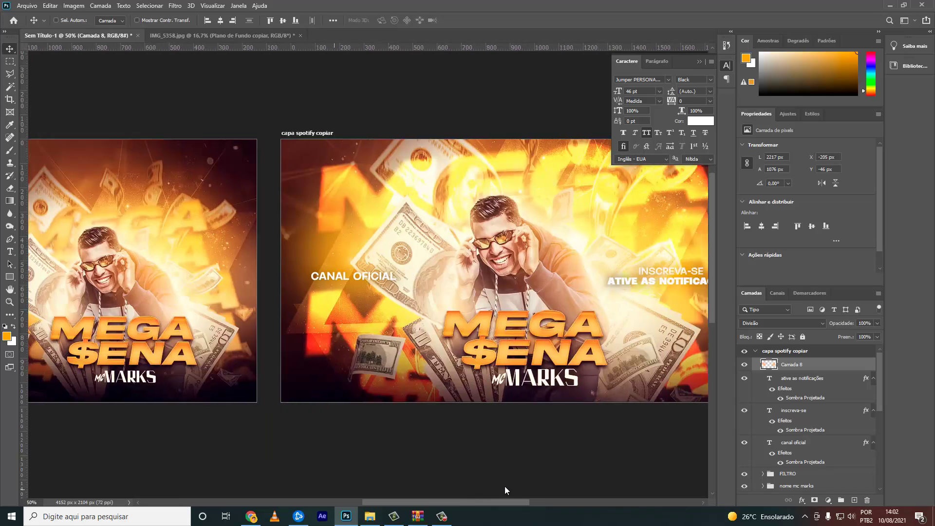
drag(483, 501, 610, 499)
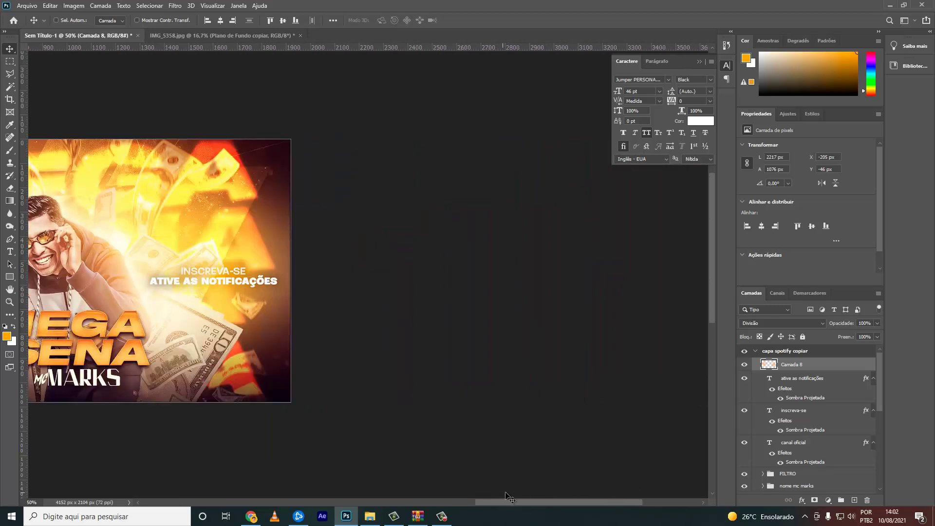
mouse_move(507, 495)
mouse_down()
mouse_move(363, 481)
mouse_move(416, 490)
mouse_up()
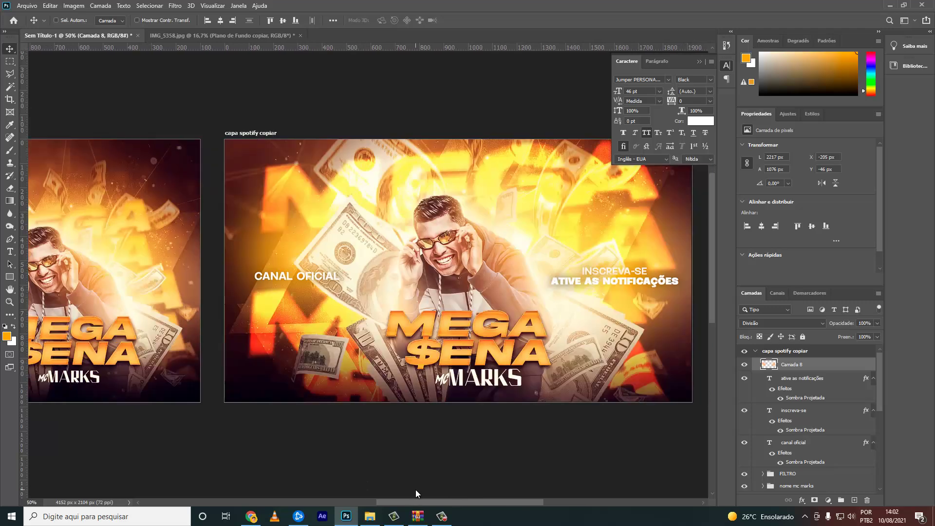
drag(415, 492, 430, 491)
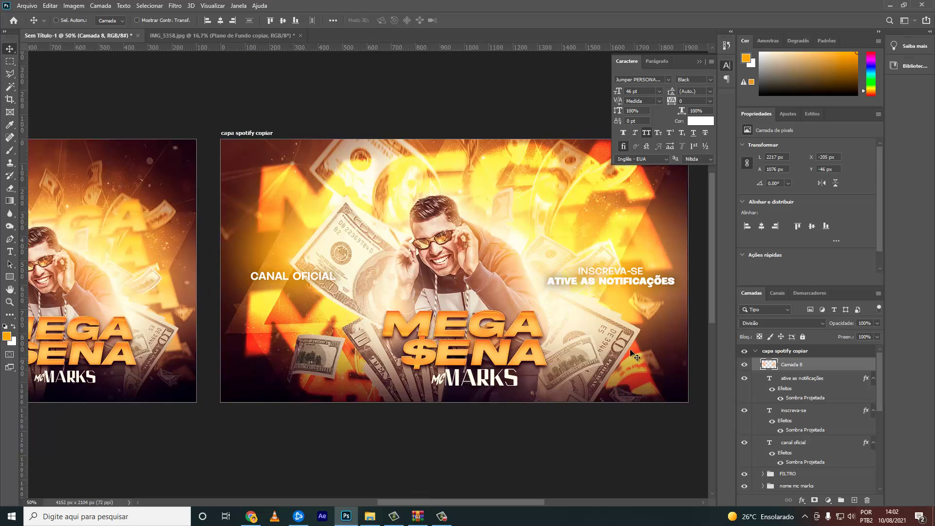
- Toggle Camada 8's visibility off and on to compare the result
click(743, 366)
click(743, 366)
key(b)
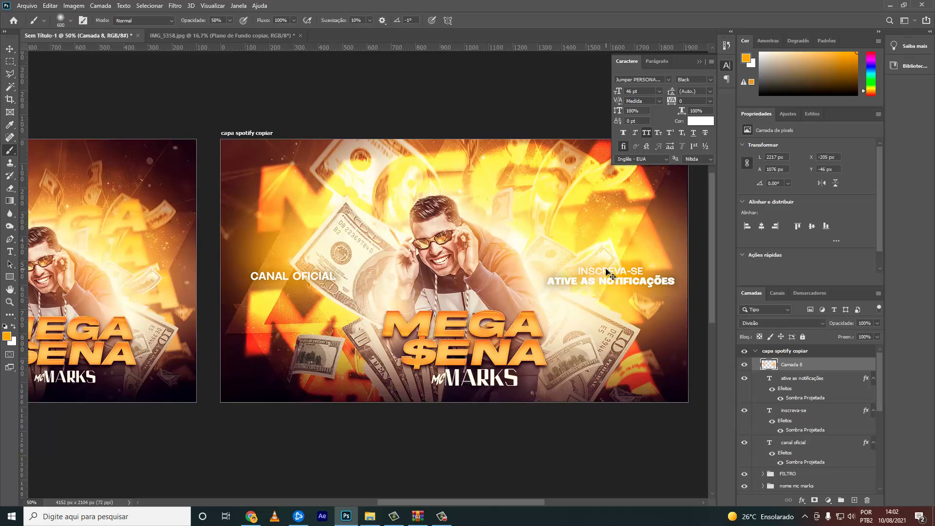
key(v)
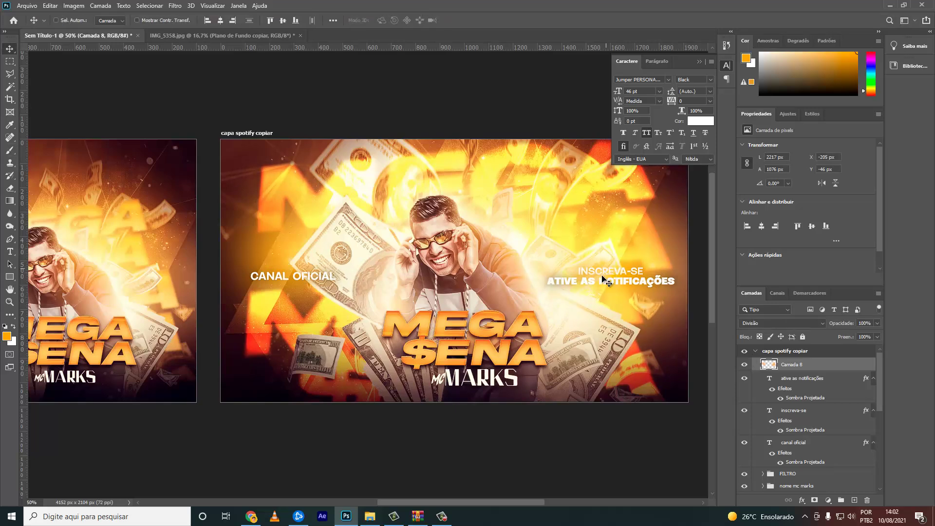
scroll(429, 499, left, 5)
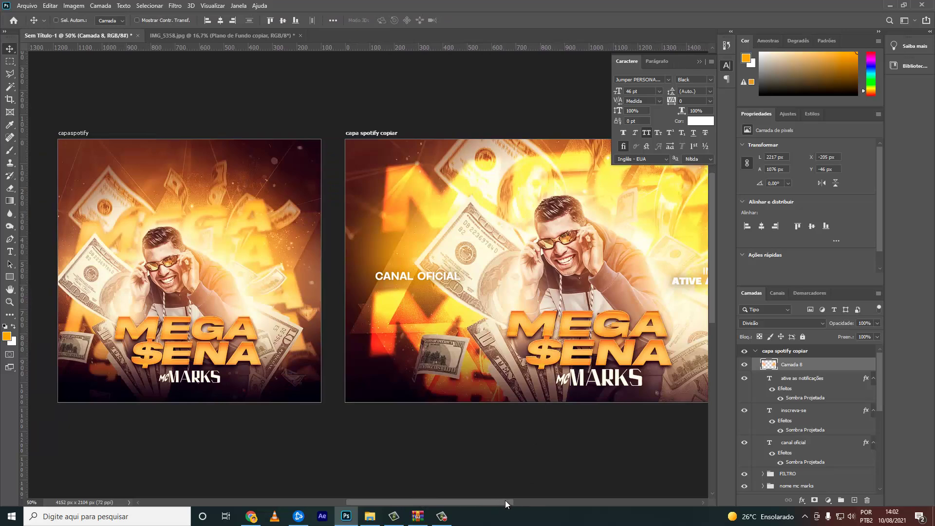
scroll(506, 504, right, 5)
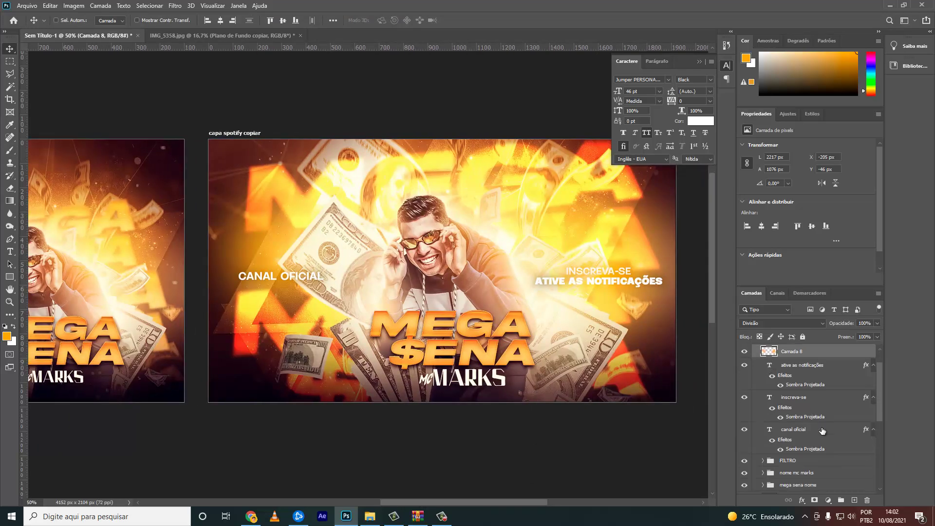
- Move the FILTRO group to the top and raise its colour fill opacity to 15%
mouse_move(788, 473)
mouse_down()
mouse_move(777, 271)
mouse_move(762, 365)
mouse_up()
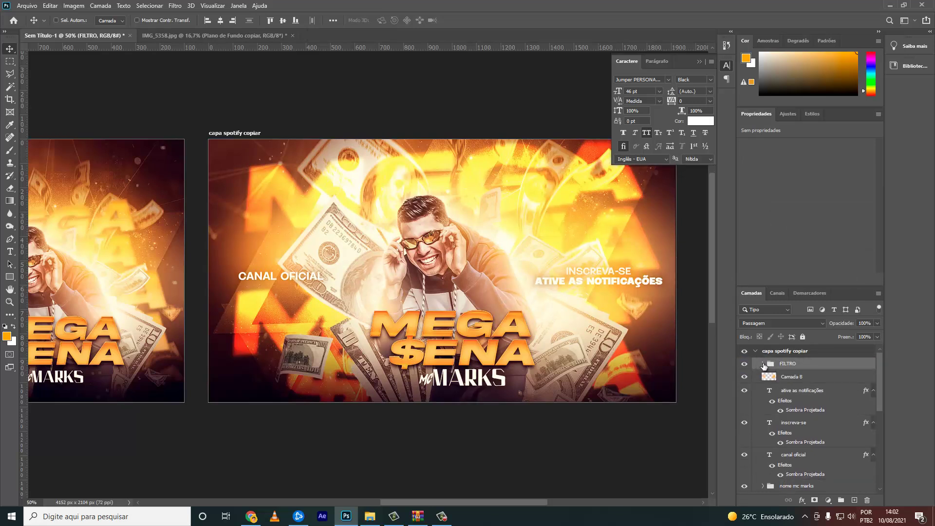
click(763, 363)
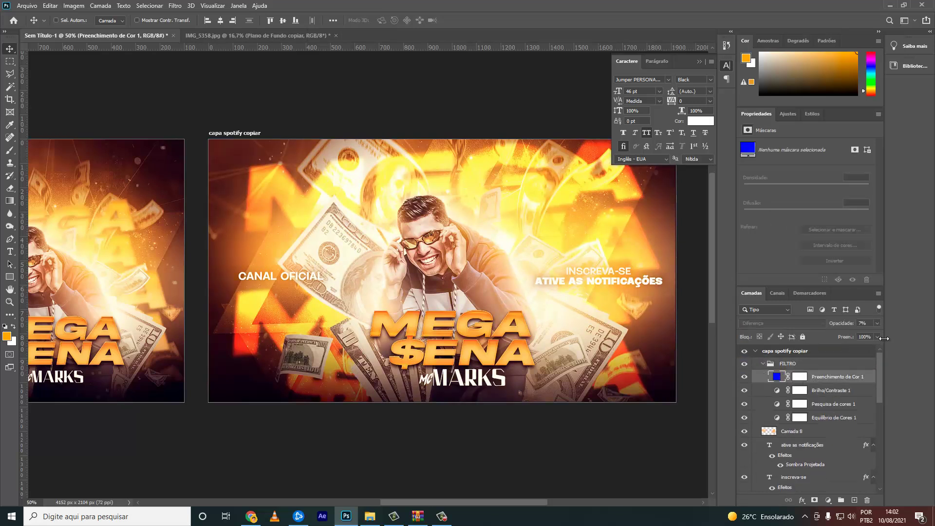
click(877, 323)
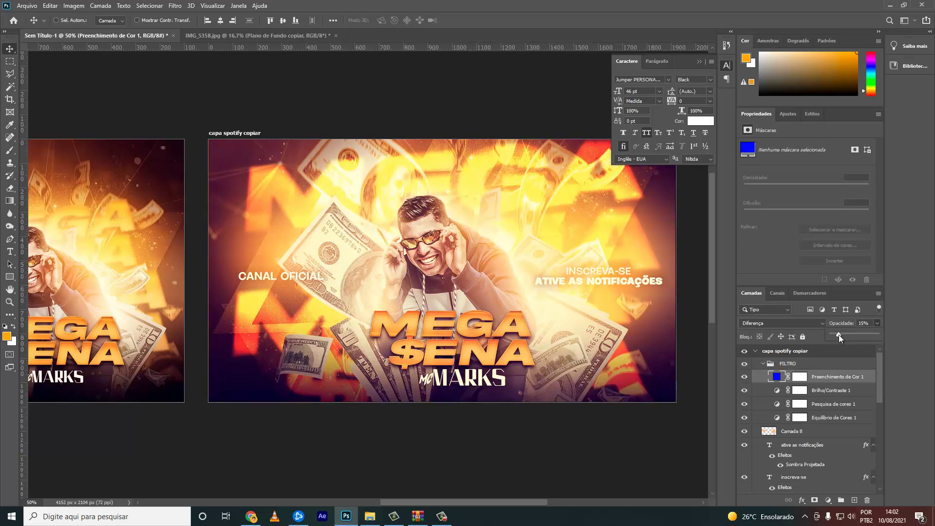
click(763, 363)
- Rename the wide artboard 'capa youtube' and duplicate it
double_click(774, 351)
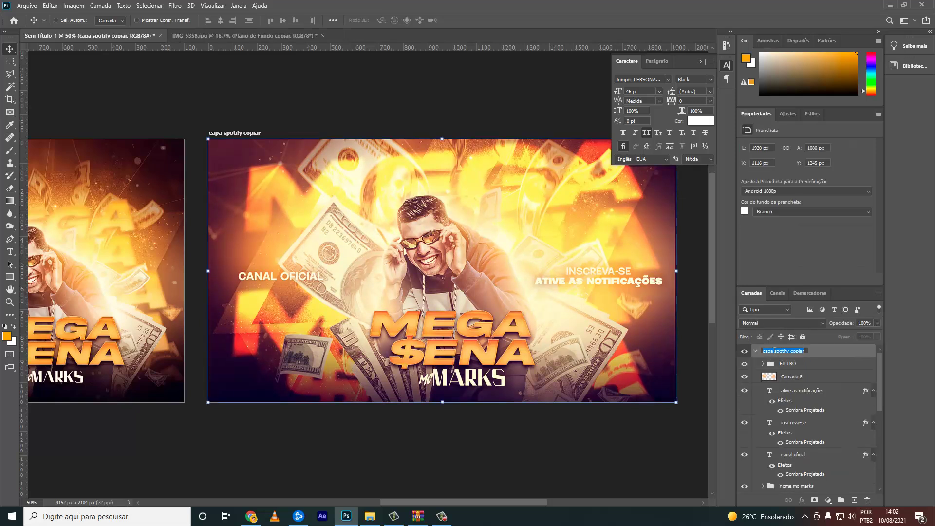
text(capa youtube)
key(Return)
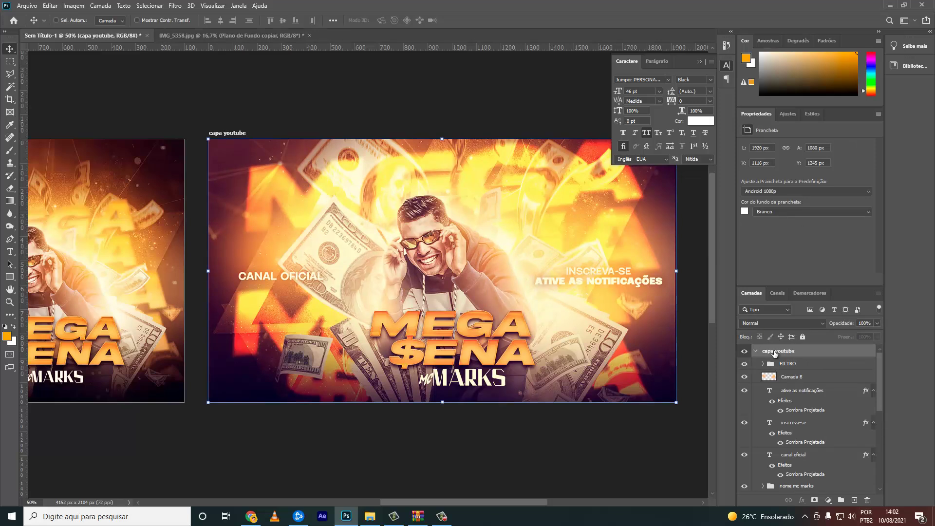
key(ctrl+minus)
key(ctrl+minus)
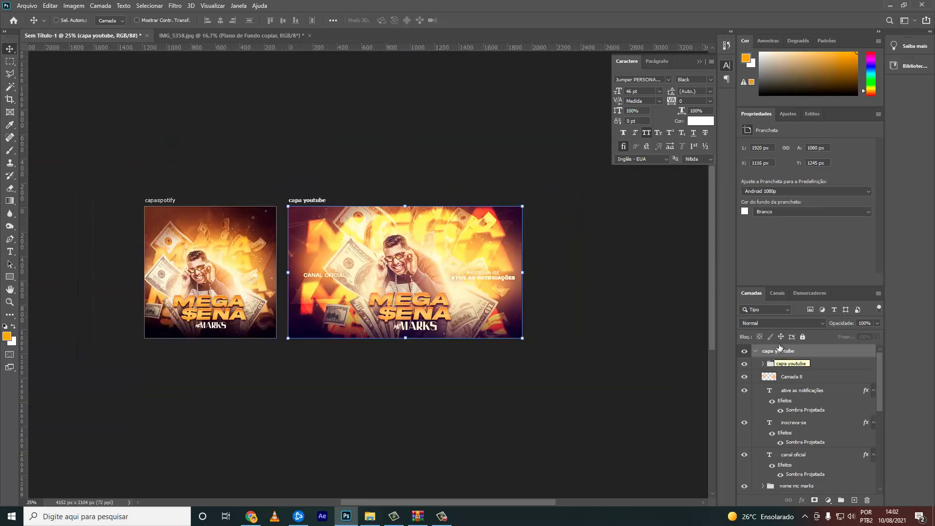
click(755, 351)
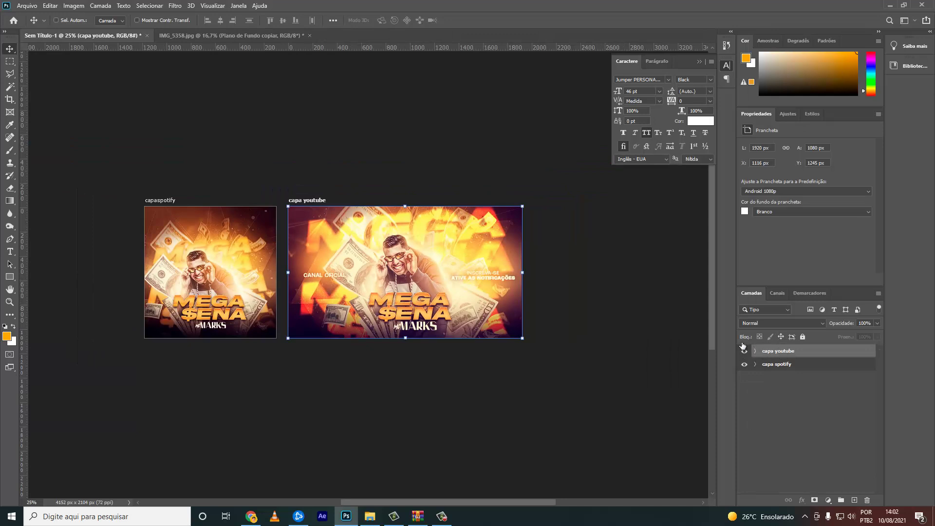
click(804, 378)
click(783, 354)
key(ctrl+j)
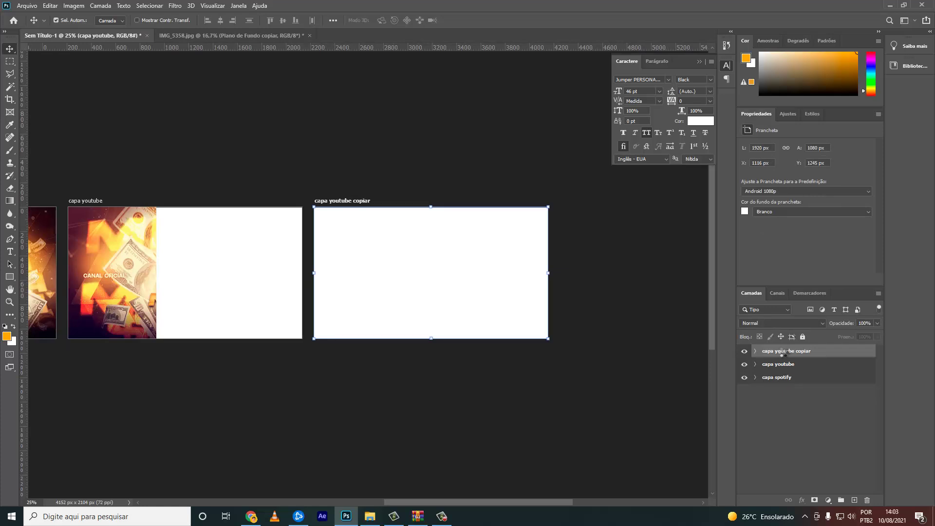
- Resize the 'capa youtube copiar' artboard to 1630 × 815 px
click(797, 414)
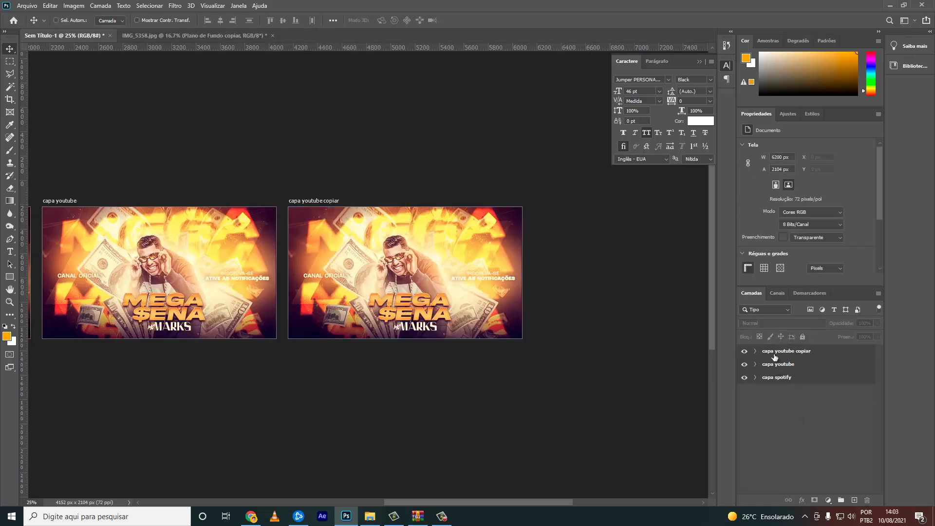
click(774, 351)
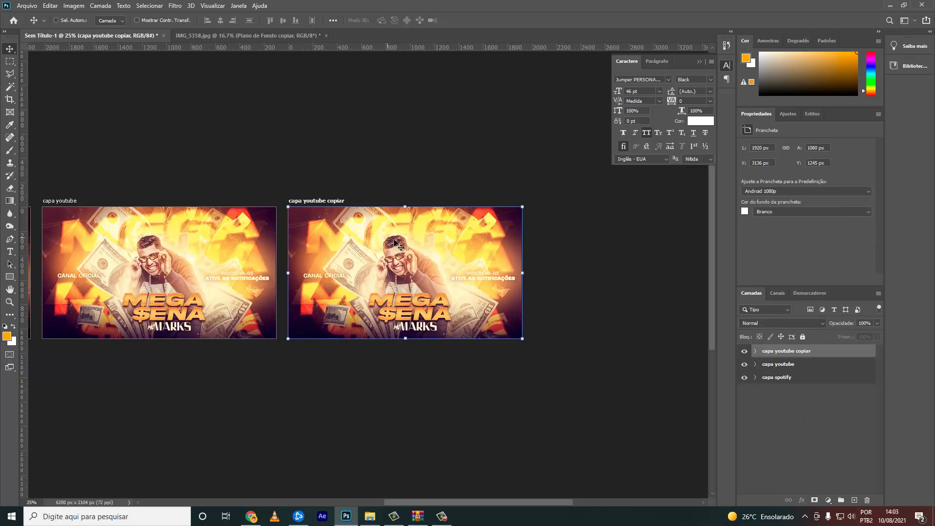
key(shift+v)
click(223, 20)
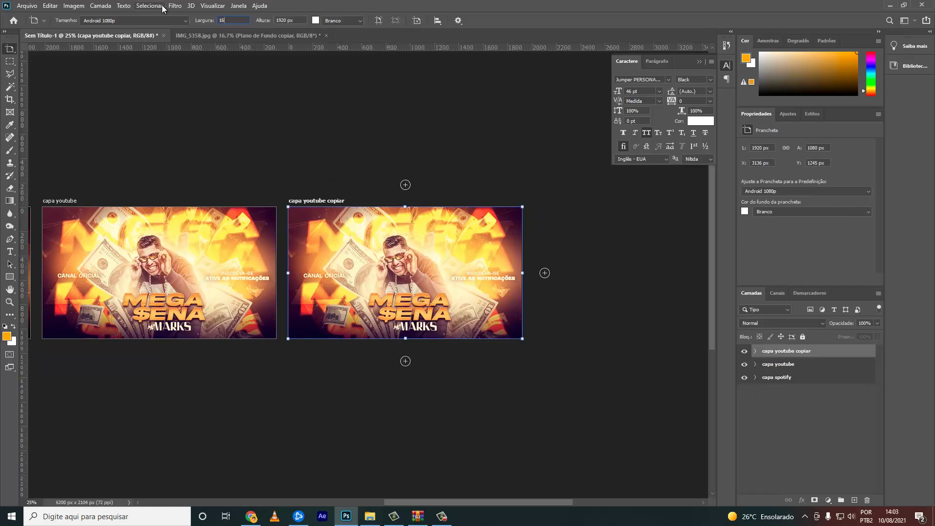
key(Tab)
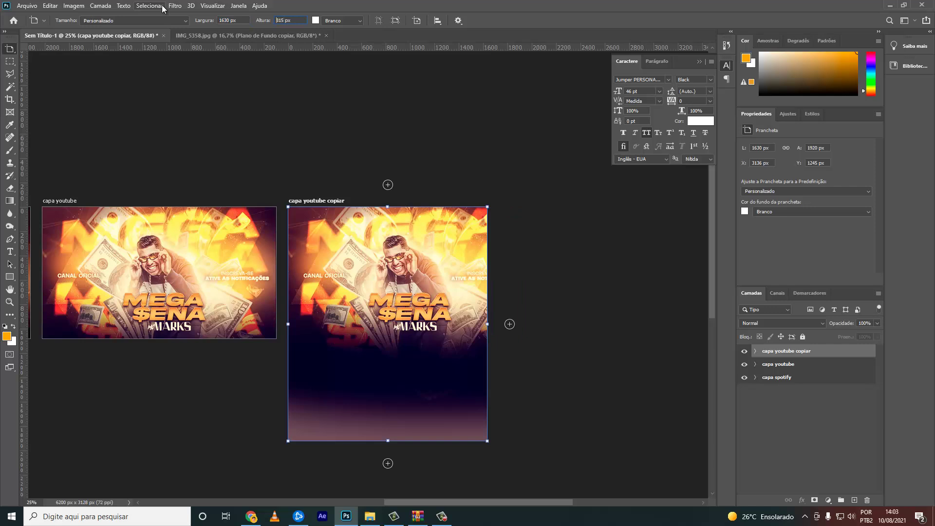
key(Return)
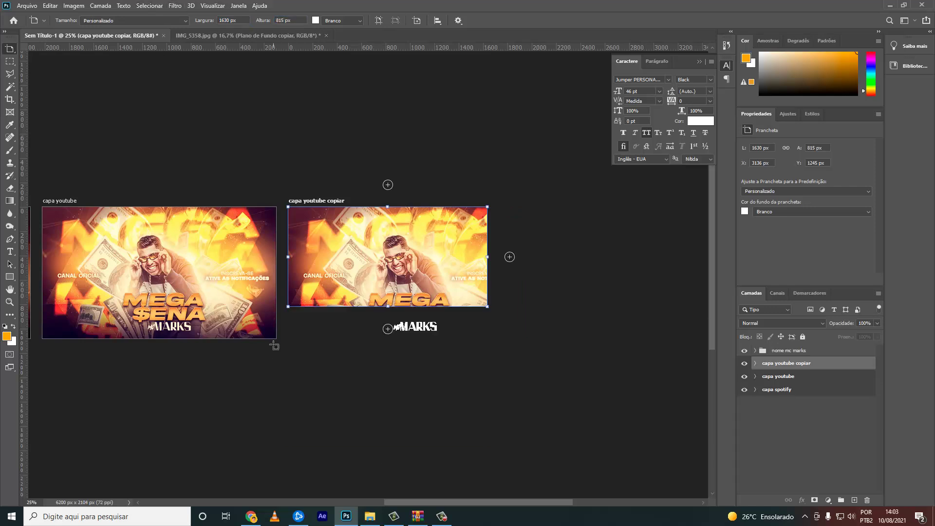
click(251, 516)
- Search images for 'capa facebook' and open the 851 × 315 moon-phases cover preview
click(80, 4)
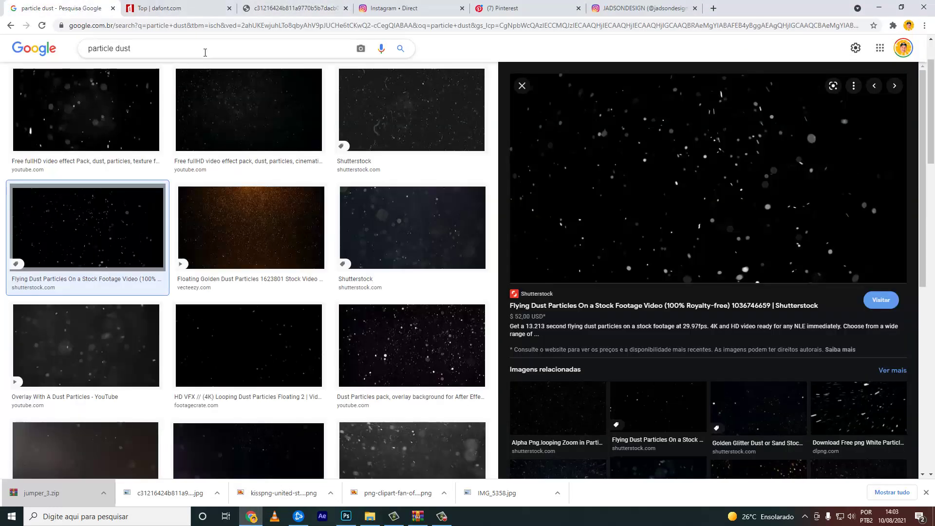
triple_click(205, 52)
text(caá faceboo)
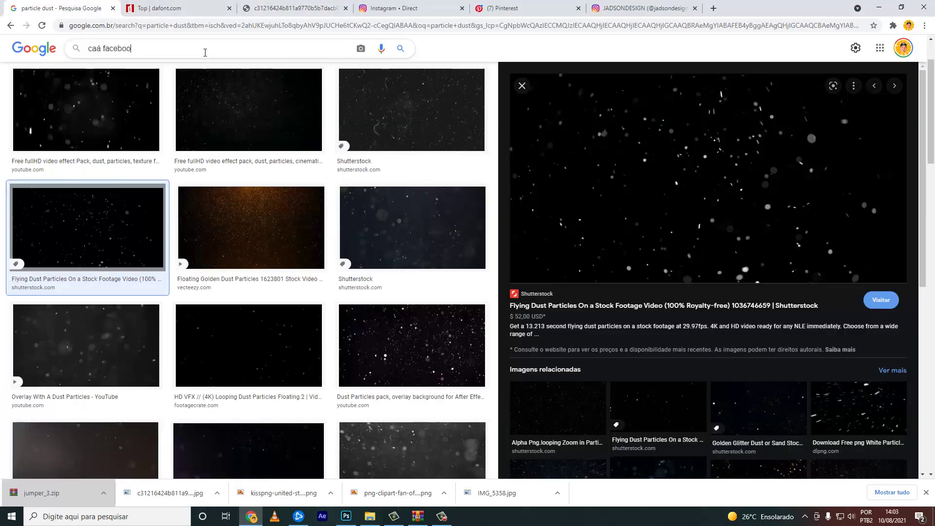
key(BackSpace)
key(BackSpace)
key(BackSpace)
text(pa face)
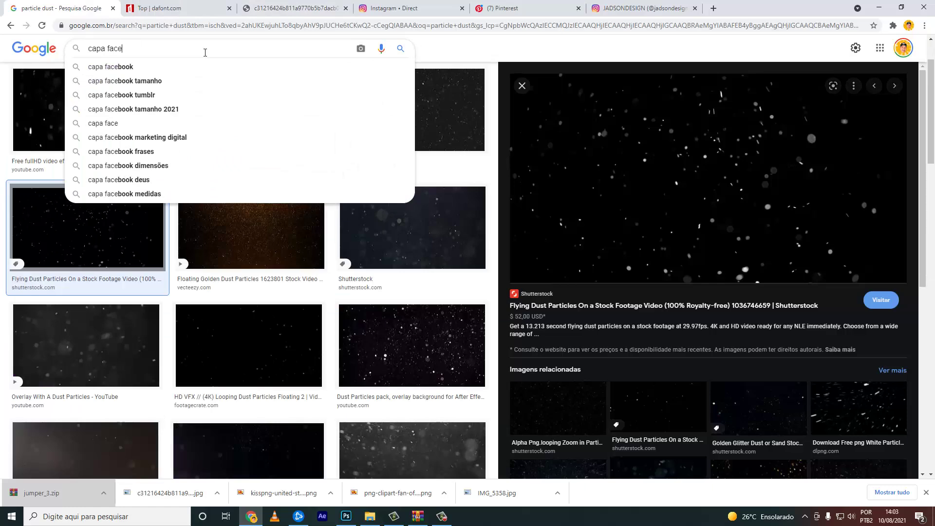
text(book)
key(Return)
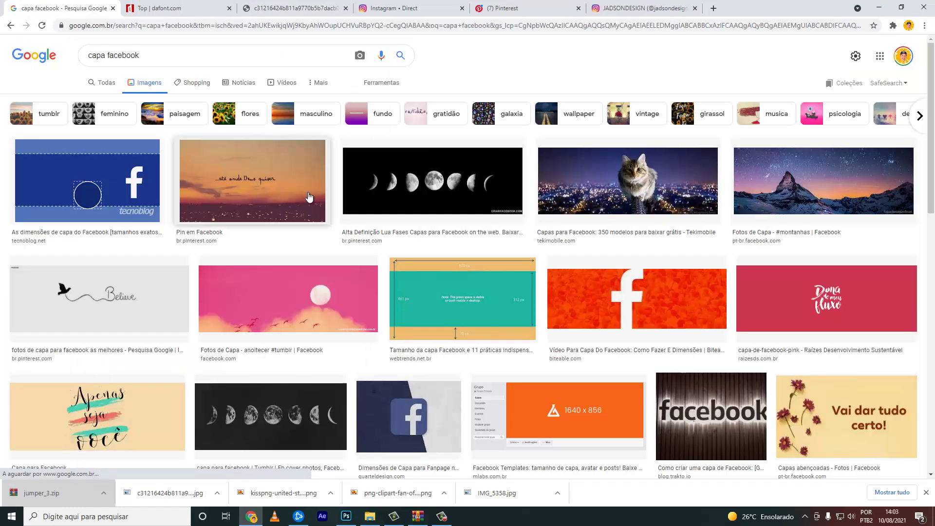
click(430, 185)
right_click(658, 180)
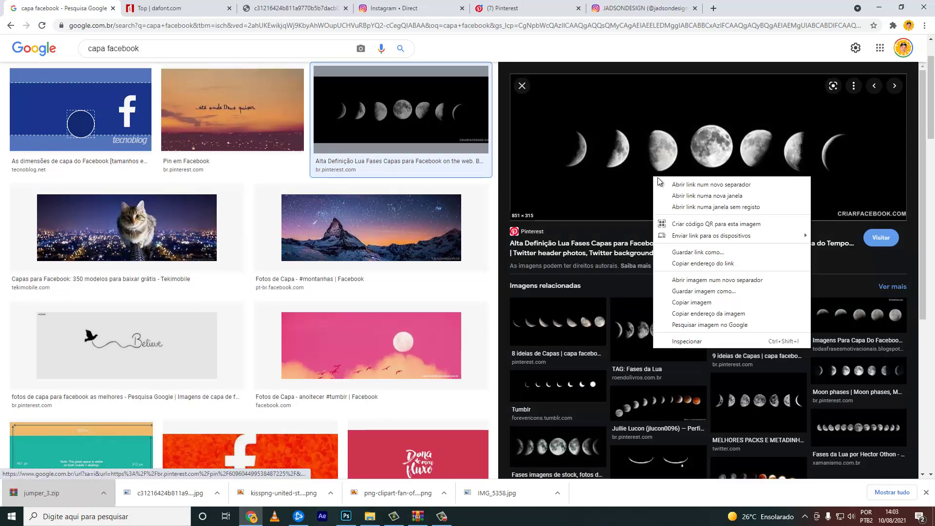
click(355, 516)
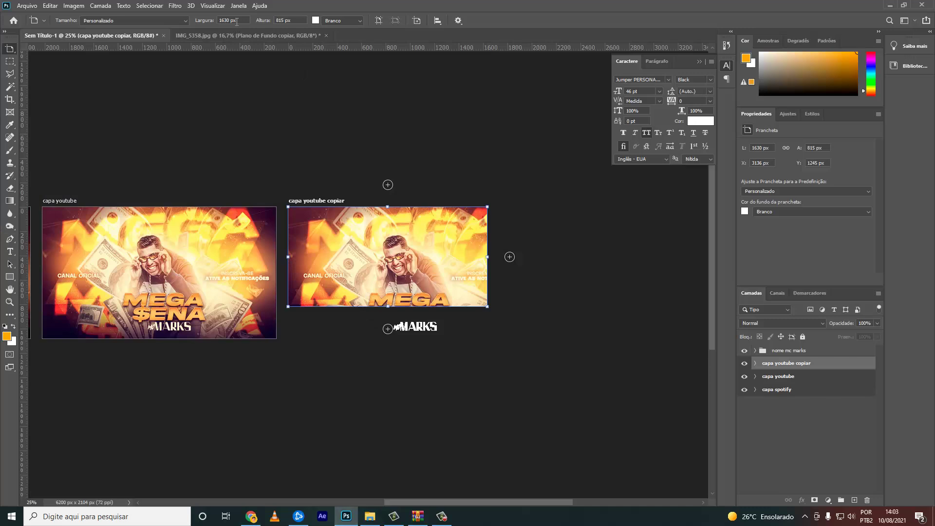
- Set the copied artboard's height to 630 px and move both name groups into it
click(277, 20)
key(Return)
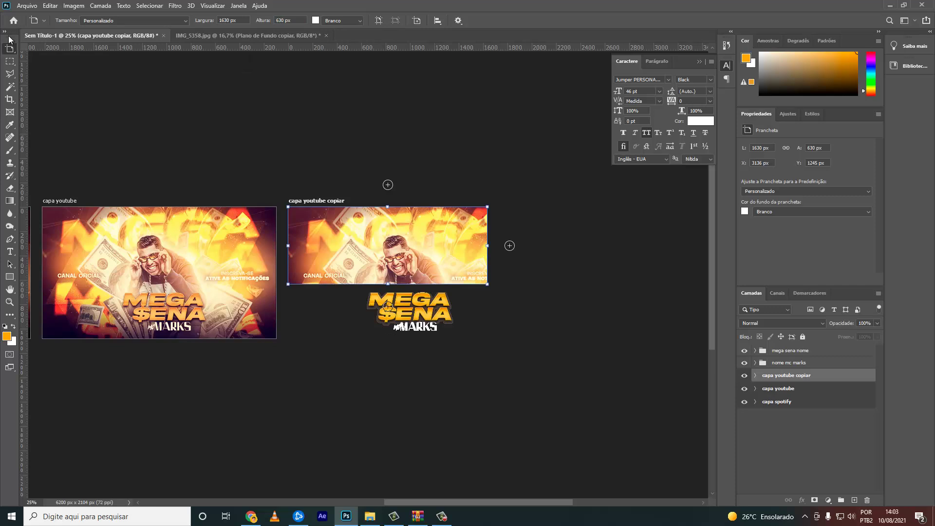
click(783, 364)
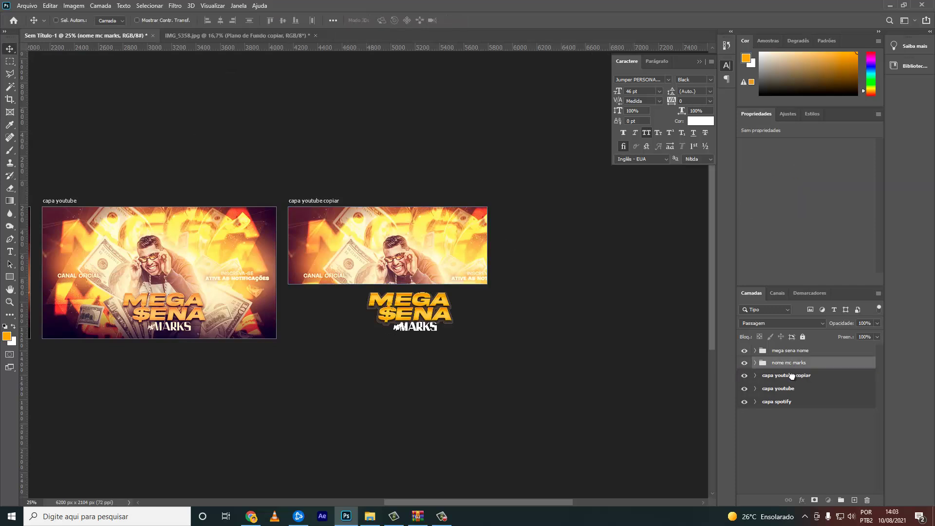
mouse_move(797, 367)
mouse_down()
mouse_move(791, 377)
mouse_move(789, 369)
mouse_up()
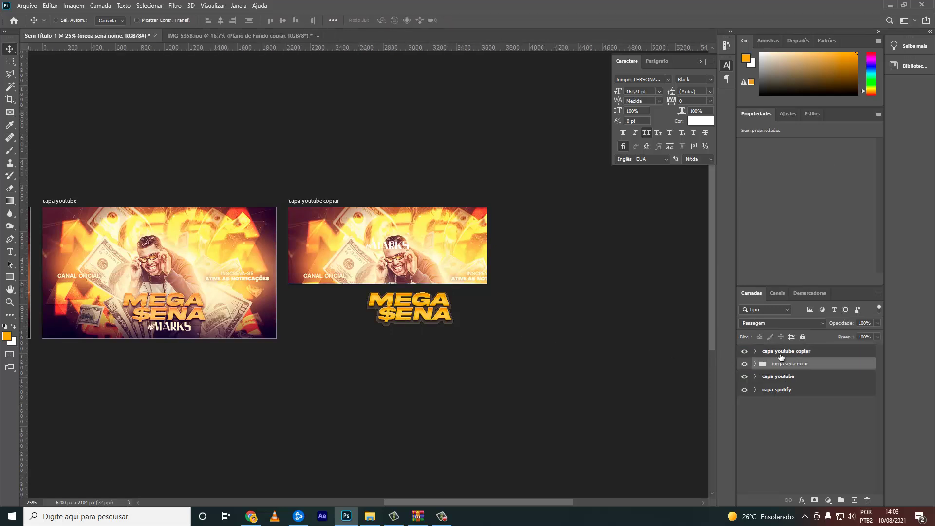
click(781, 355)
drag(782, 353, 789, 367)
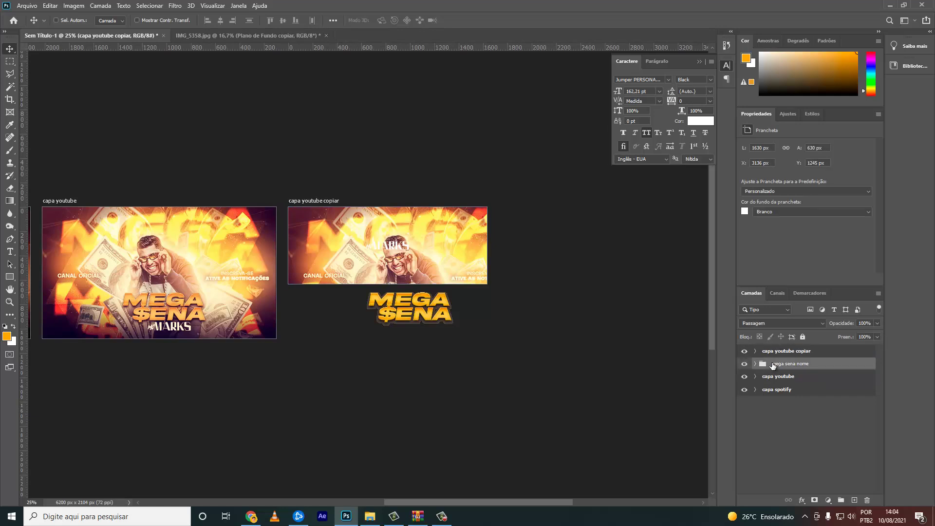
drag(789, 360, 773, 357)
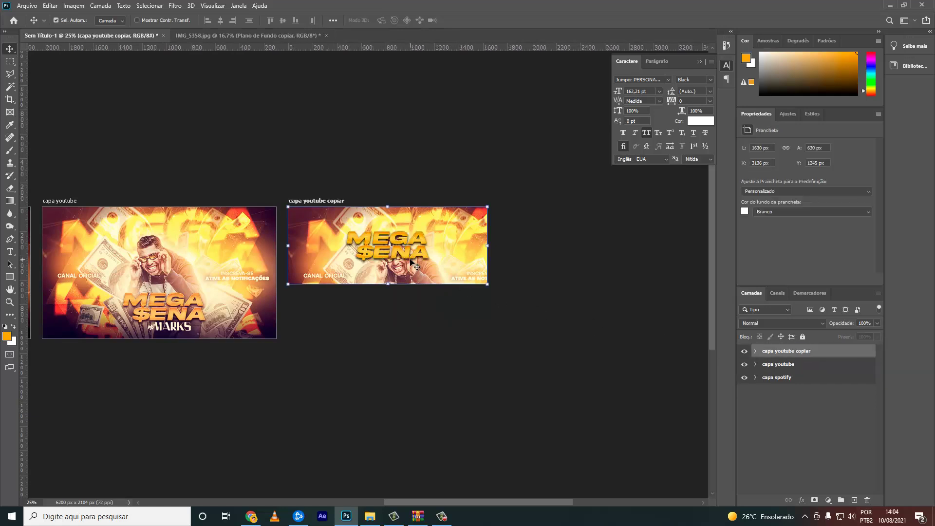
- Rename the copied artboard to 'capa facebook'
key(ctrl+plus)
key(ctrl+plus)
key(ctrl+plus)
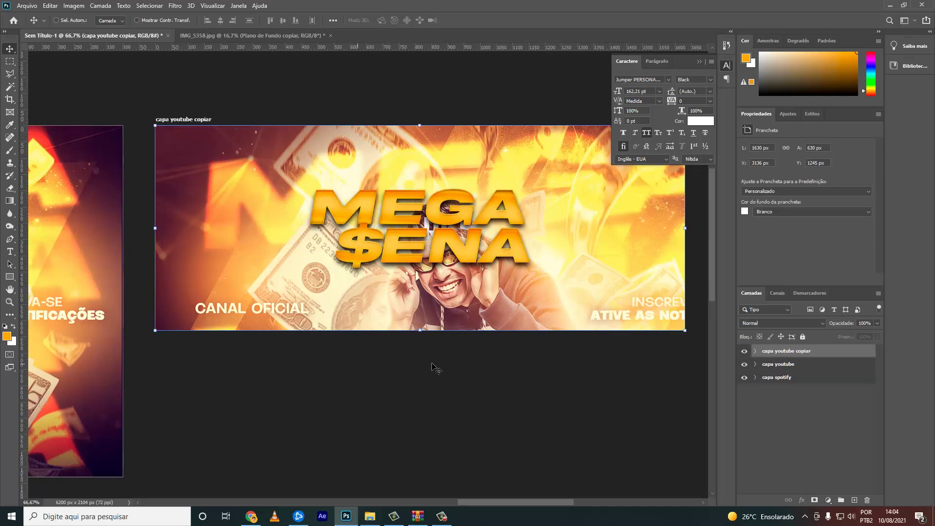
drag(493, 506, 515, 506)
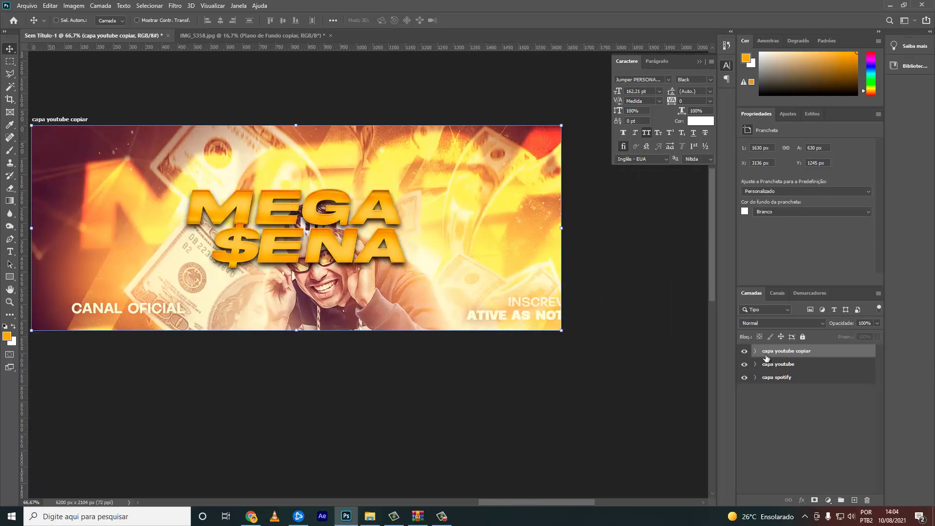
double_click(768, 351)
text(faceb)
text(ook)
key(Return)
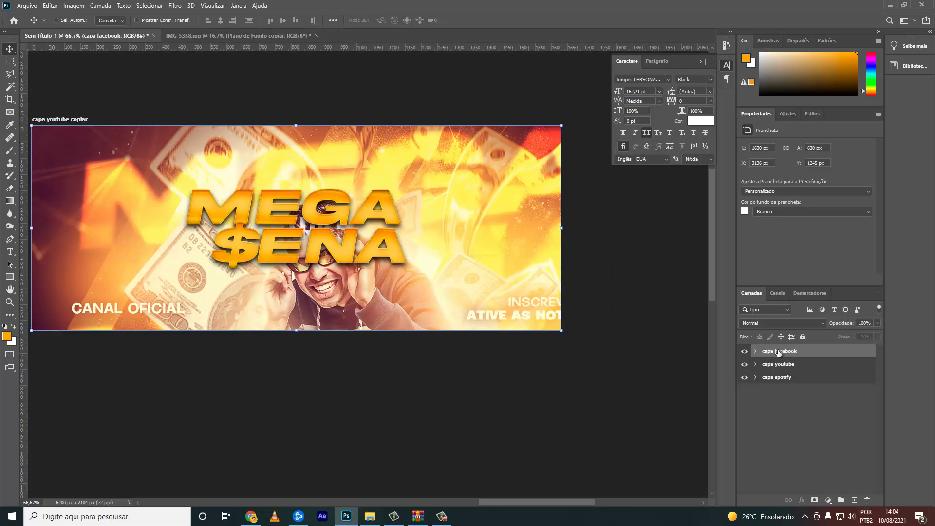
- Move the MEGA $ENA title to the right and shrink it slightly
click(755, 351)
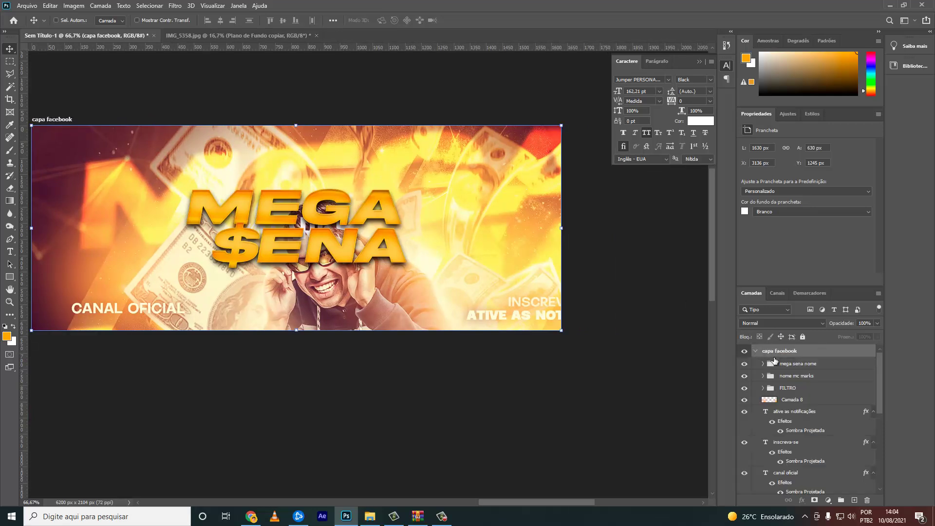
click(797, 364)
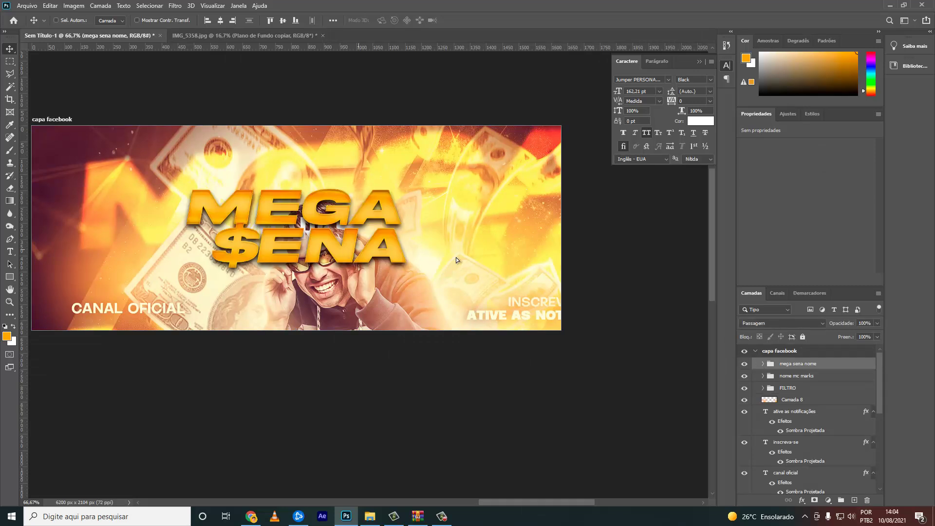
drag(455, 257, 601, 257)
key(ctrl+t)
mouse_move(546, 278)
mouse_down()
mouse_move(482, 257)
mouse_move(533, 266)
mouse_up()
key(Return)
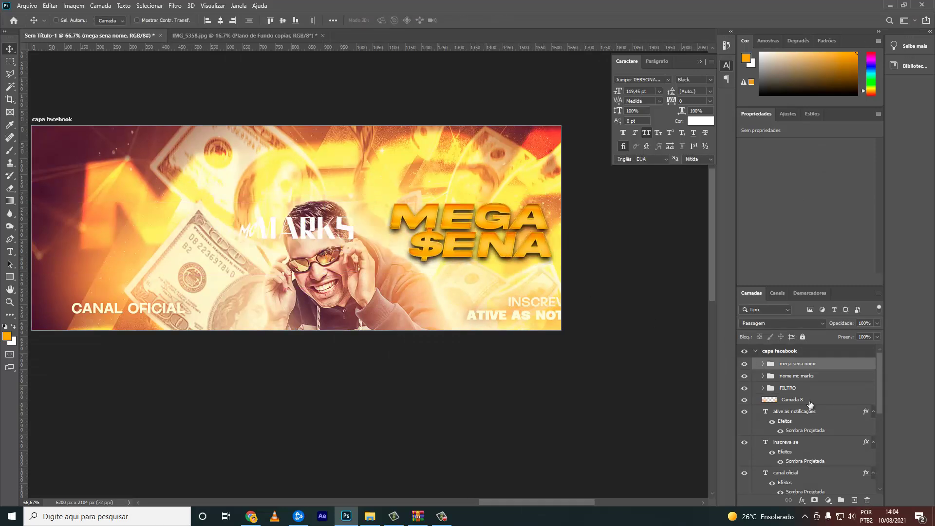
- Delete the inscreva-se, canal oficial and ative as notificações text layers
click(806, 410)
scroll(806, 413, down, 2)
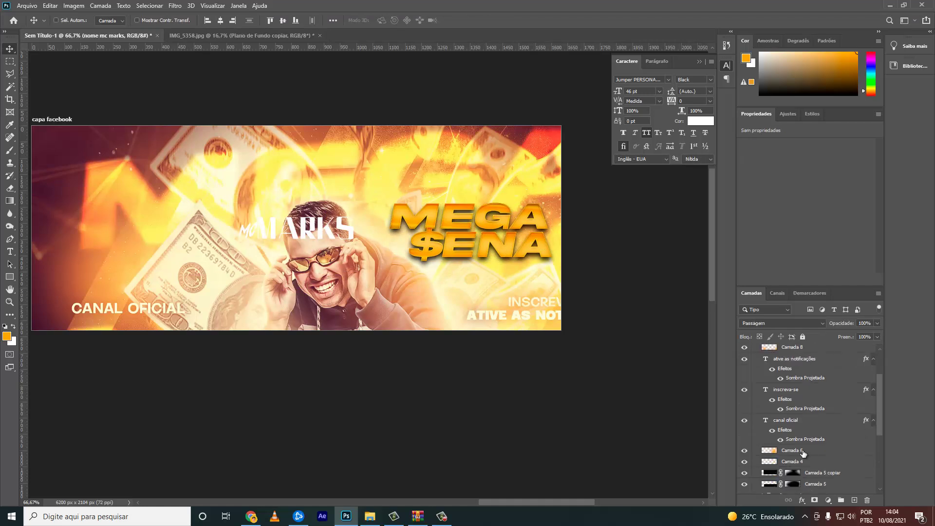
click(806, 421)
click(802, 384)
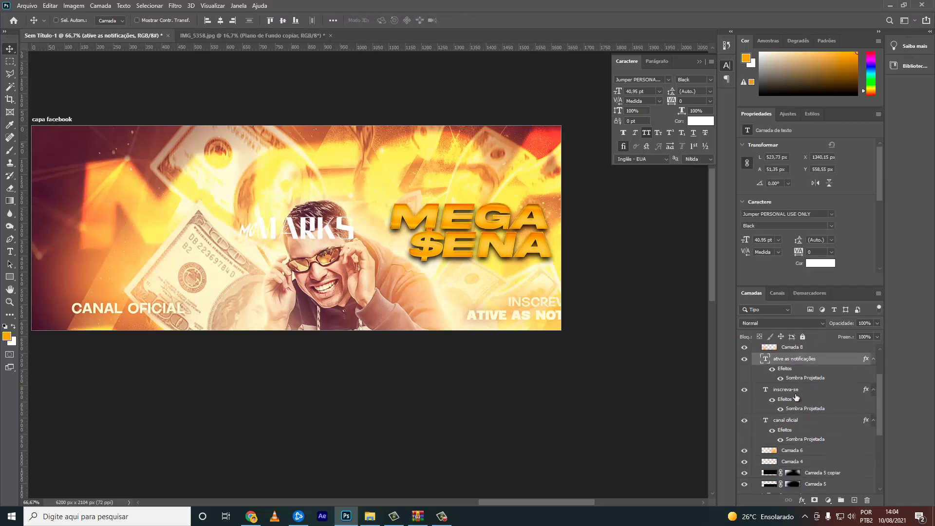
click(796, 397)
shift+click(786, 419)
key(Delete)
click(804, 366)
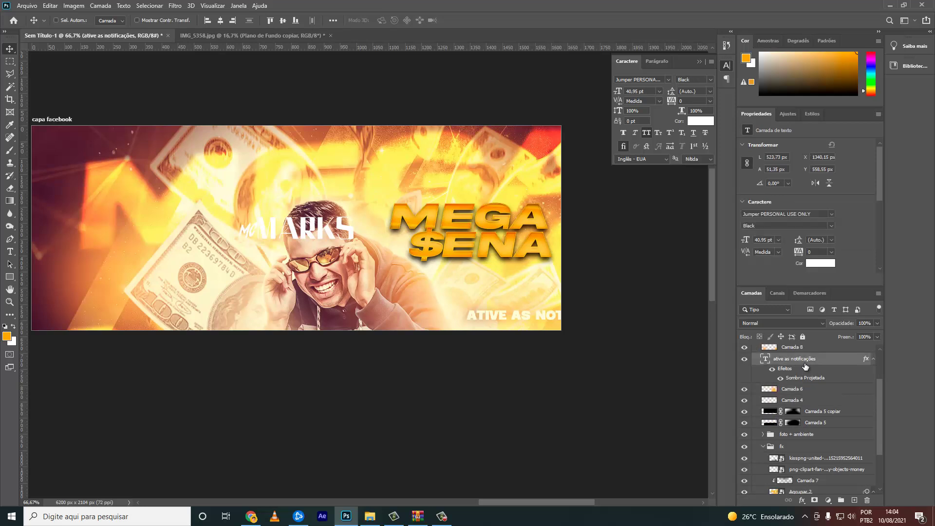
key(Delete)
- Shrink the foto + ambiente group to about 75% and reposition it
click(789, 404)
click(763, 416)
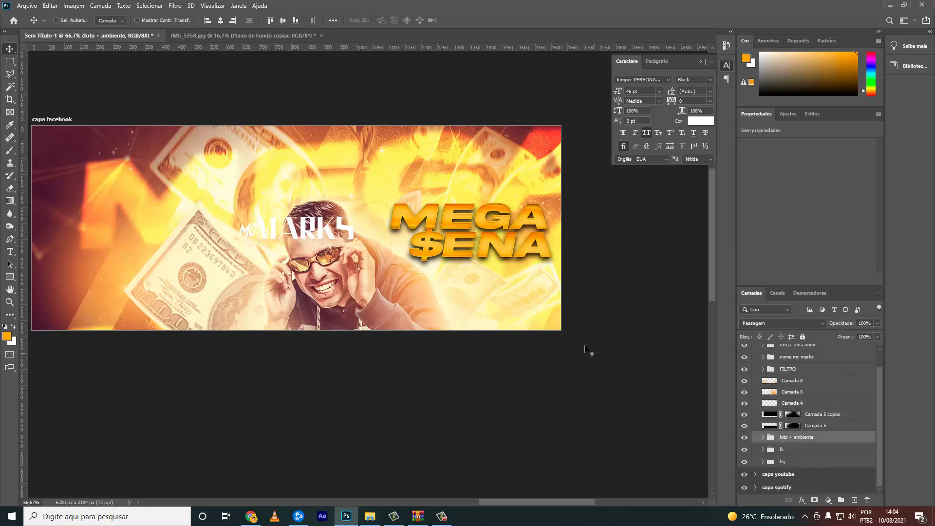
key(ctrl+t)
key(Return)
drag(615, 295, 480, 288)
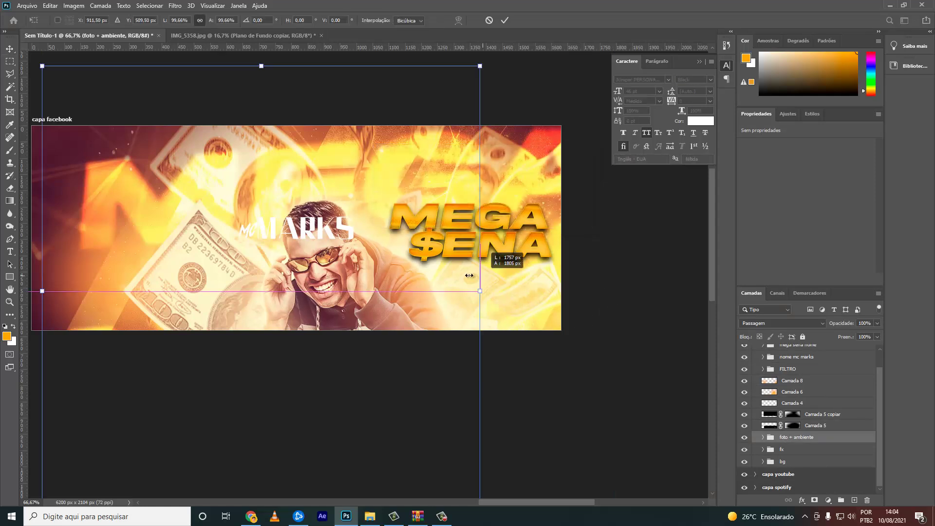
drag(357, 183, 378, 234)
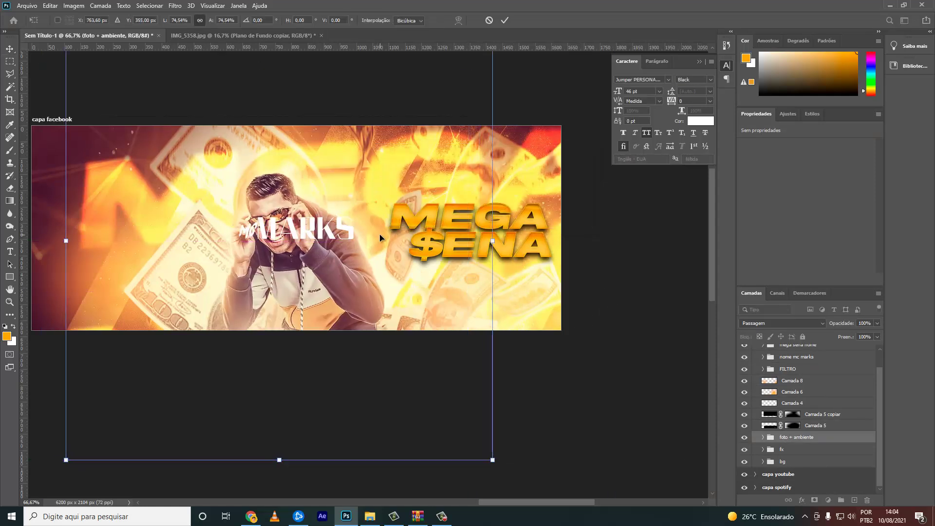
key(Return)
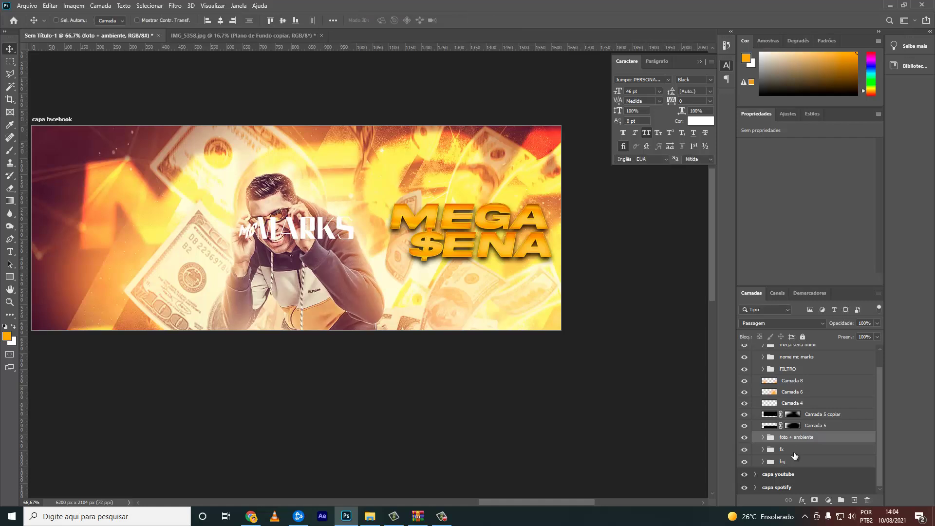
- Shrink the fx group to about half size and reposition it
click(792, 449)
key(ctrl+t)
key(Return)
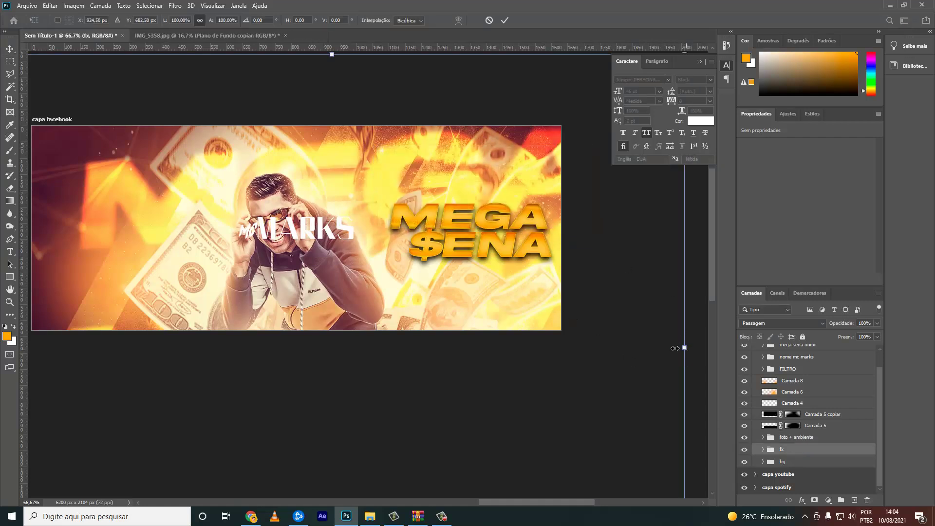
drag(675, 348, 324, 340)
mouse_move(226, 207)
mouse_down()
mouse_move(368, 263)
mouse_move(360, 248)
mouse_up()
key(Return)
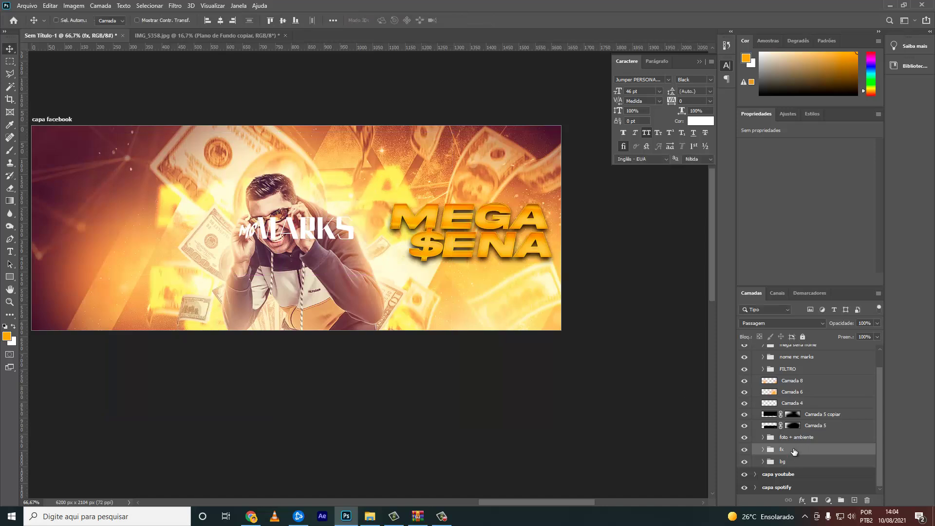
click(763, 462)
click(792, 433)
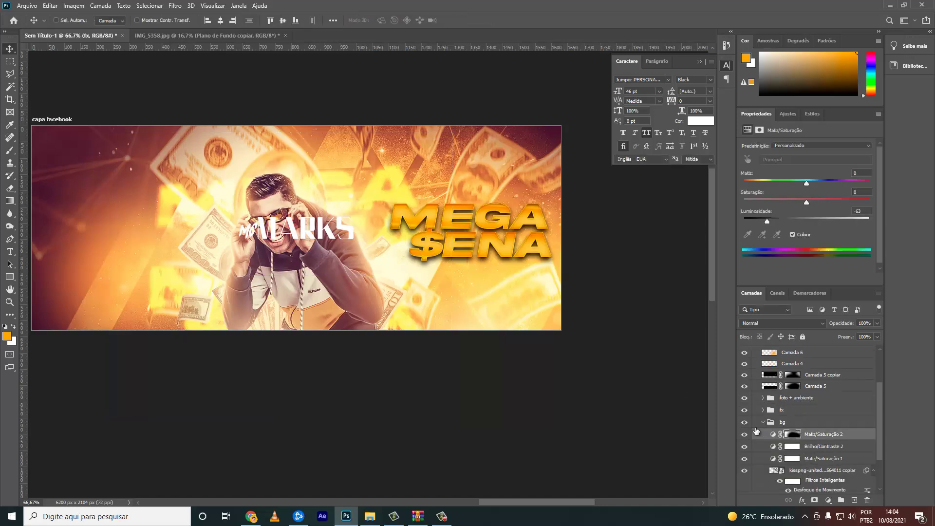
click(744, 434)
click(744, 433)
key(Delete)
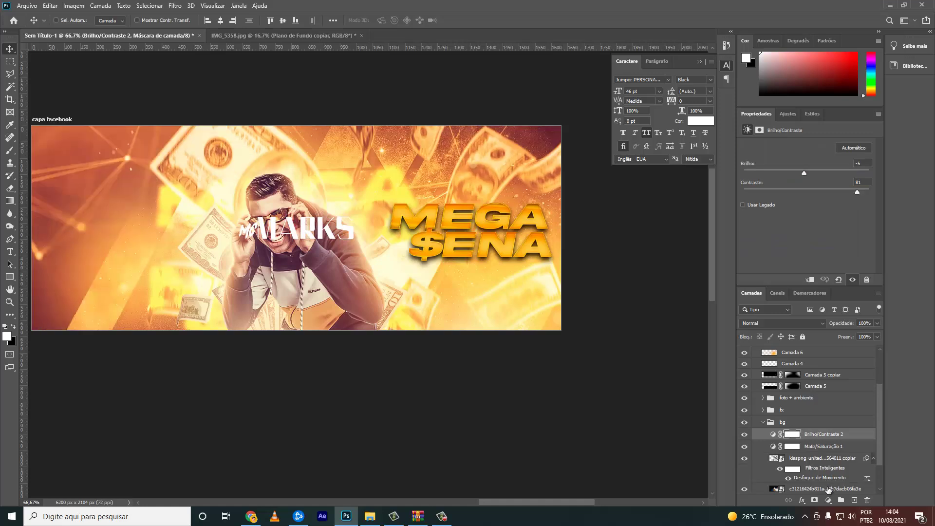
click(828, 499)
click(856, 405)
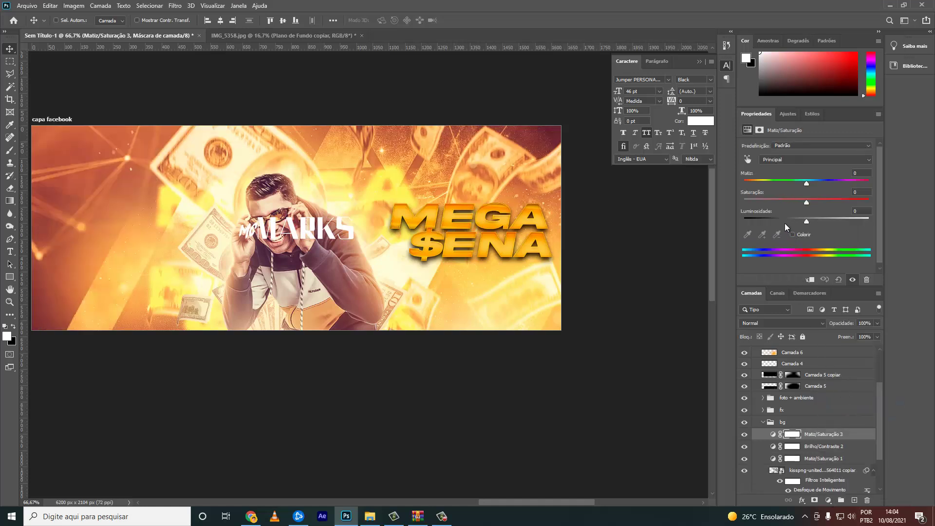
drag(785, 219, 752, 218)
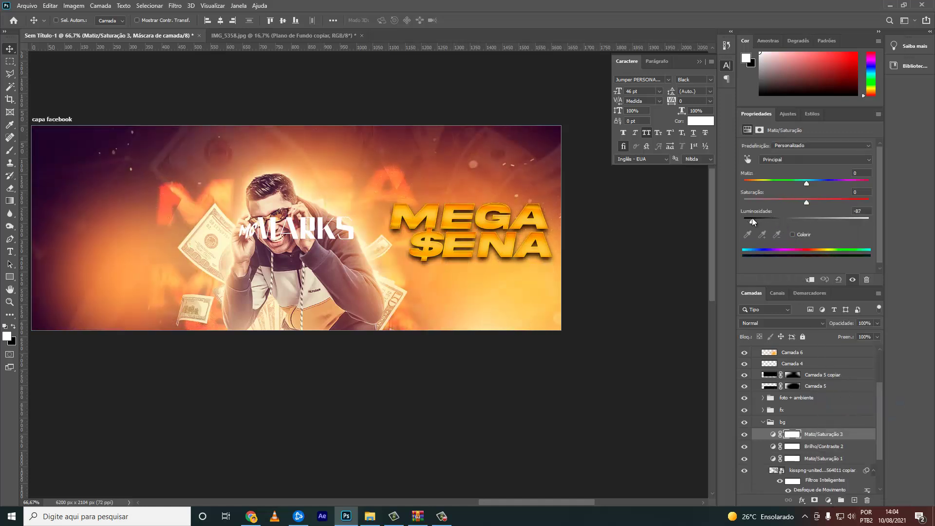
click(790, 438)
key(e)
mouse_move(480, 313)
mouse_down()
mouse_move(225, 282)
mouse_move(219, 292)
mouse_move(321, 258)
mouse_up()
key(v)
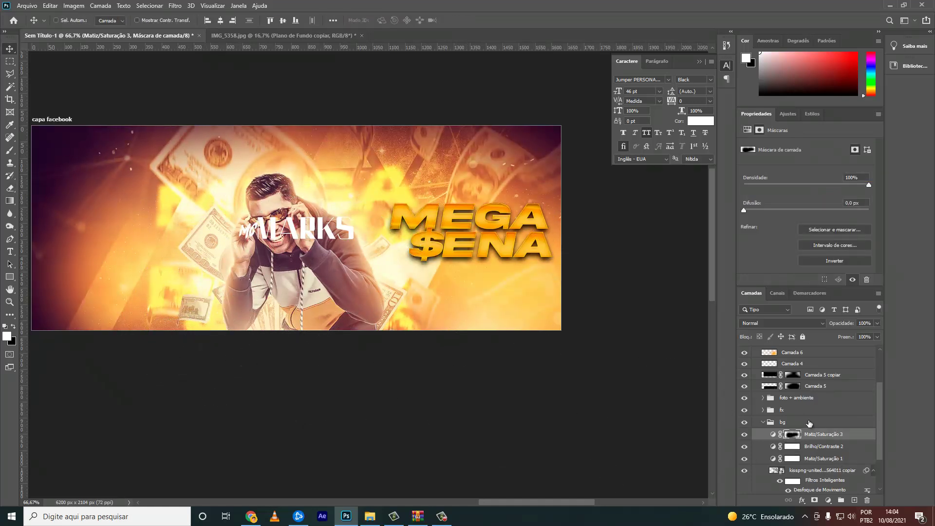
click(774, 423)
scroll(815, 385, up, 3)
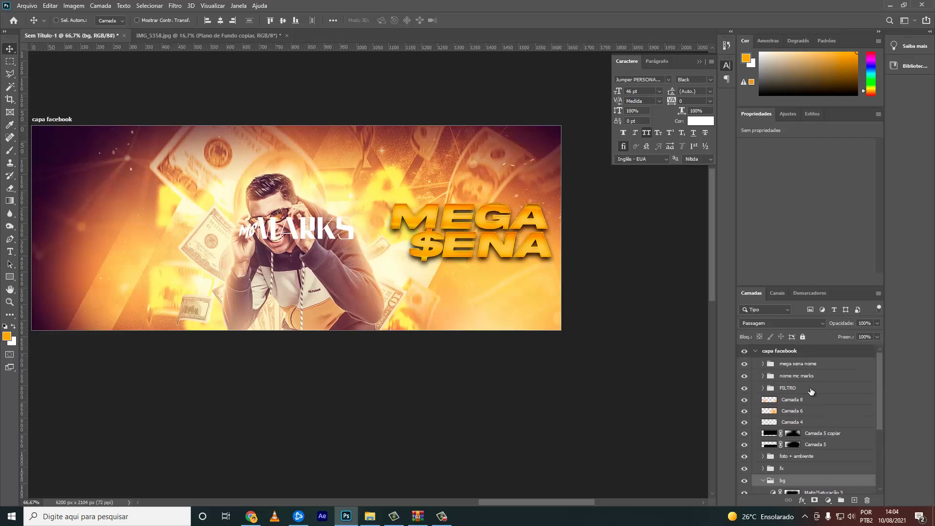
- Add a new group and empty layer above Camada 4, with a black brush ready
click(798, 422)
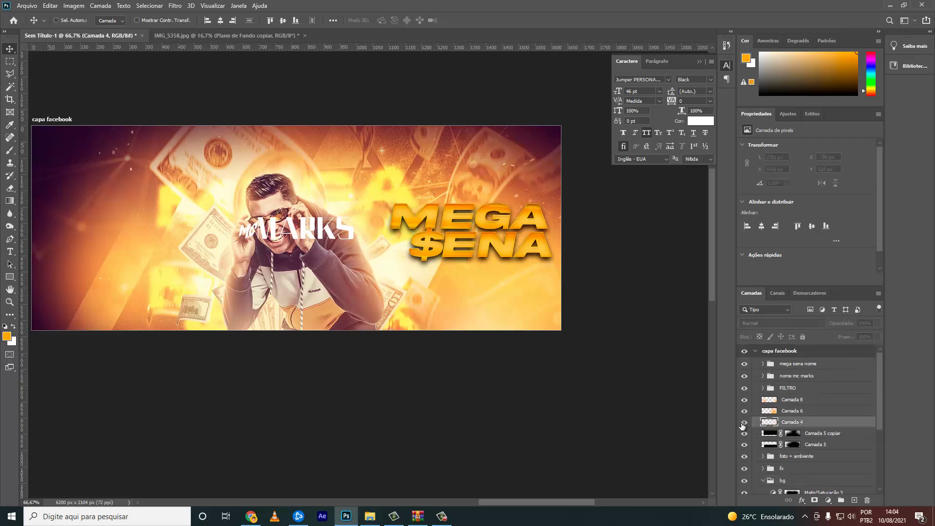
click(840, 500)
key(d)
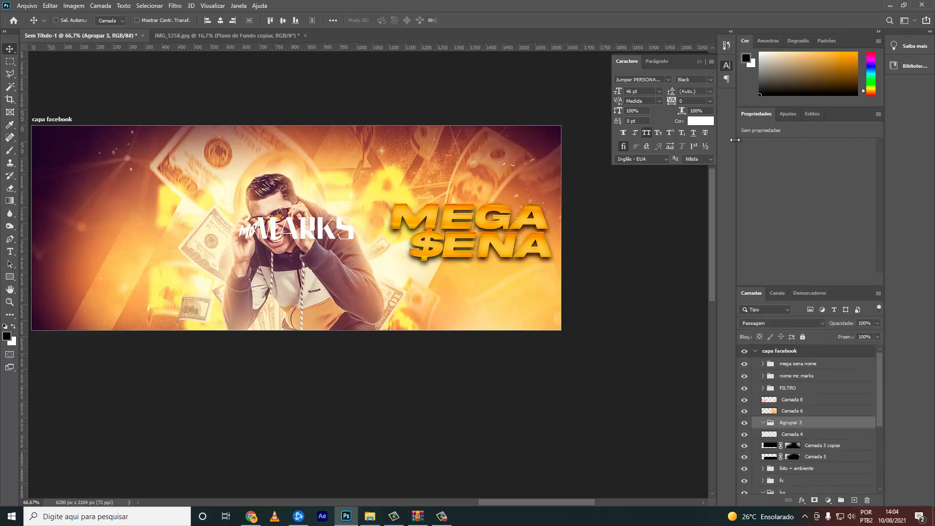
key(b)
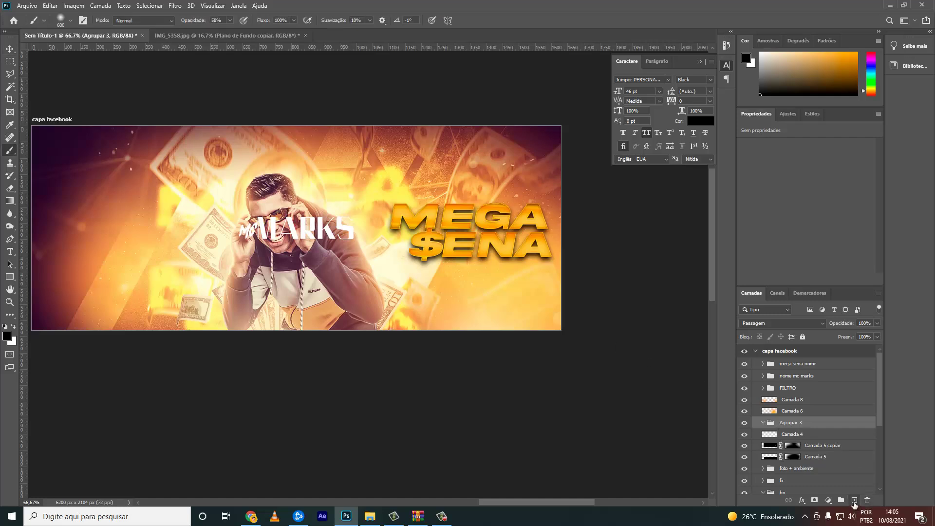
click(854, 501)
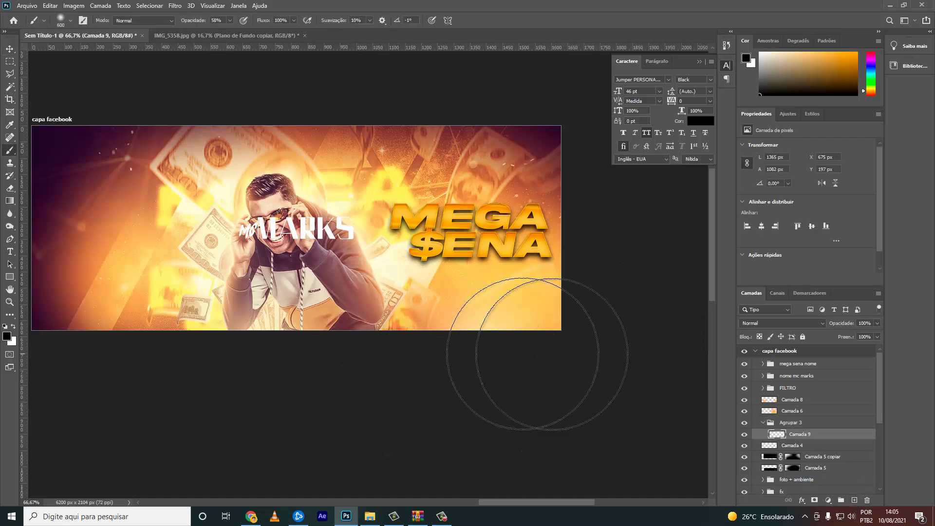
drag(438, 346, 94, 344)
key(ctrl+z)
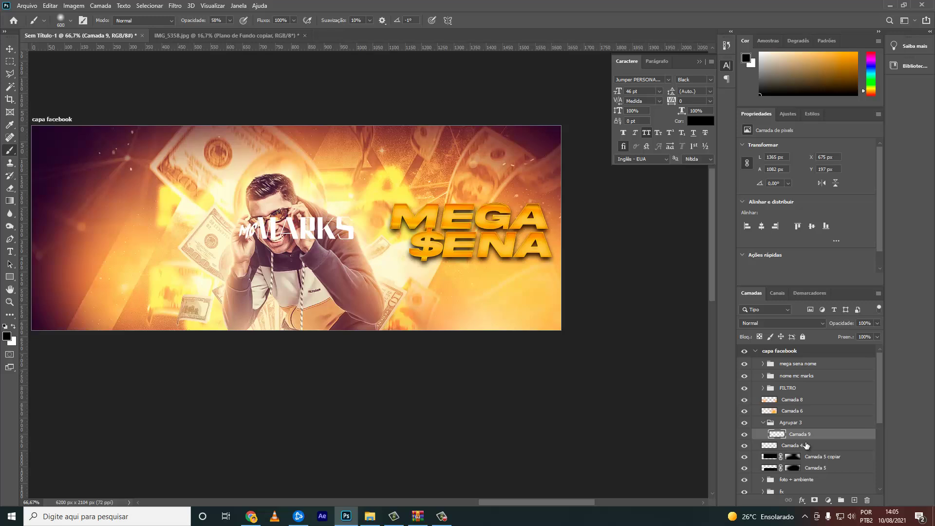
- Move Camada 9 to the top of capa facebook and paint a dark bottom-edge fade at 100%
drag(801, 434, 798, 359)
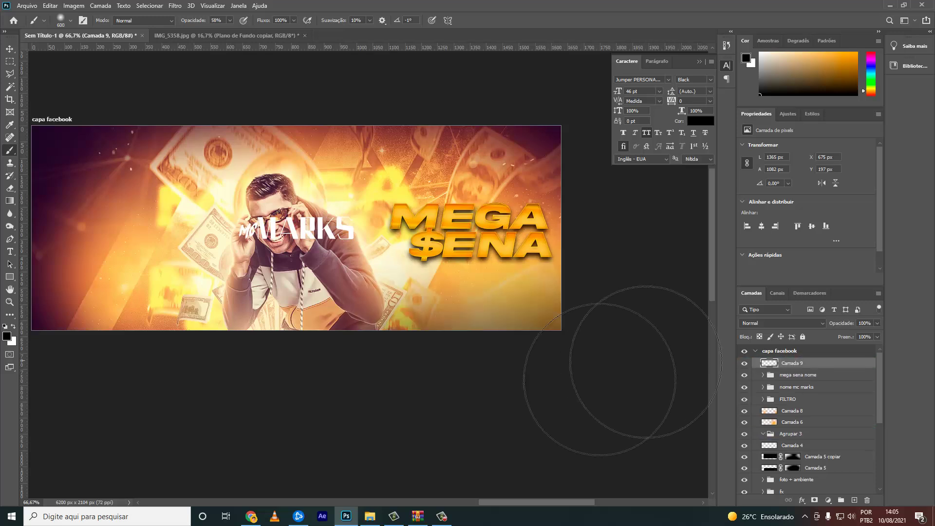
drag(599, 380, 635, 381)
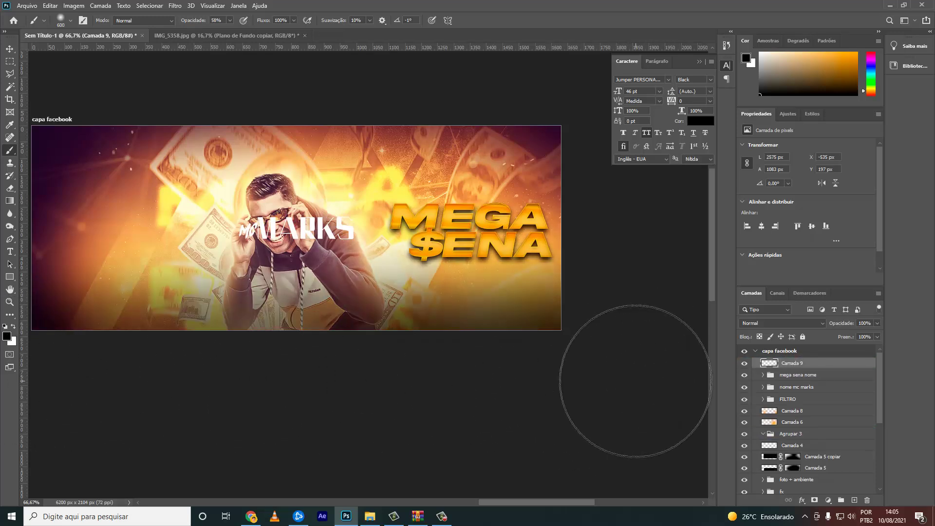
key(ctrl+z)
key(0)
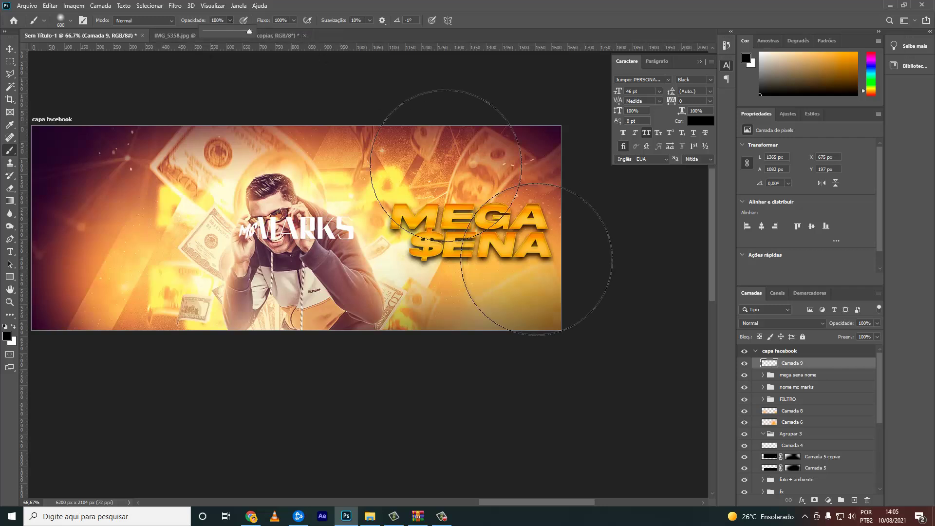
mouse_move(44, 396)
mouse_down()
mouse_move(578, 402)
mouse_move(39, 411)
mouse_up()
- Move the MEGA SENA title toward the left
key(v)
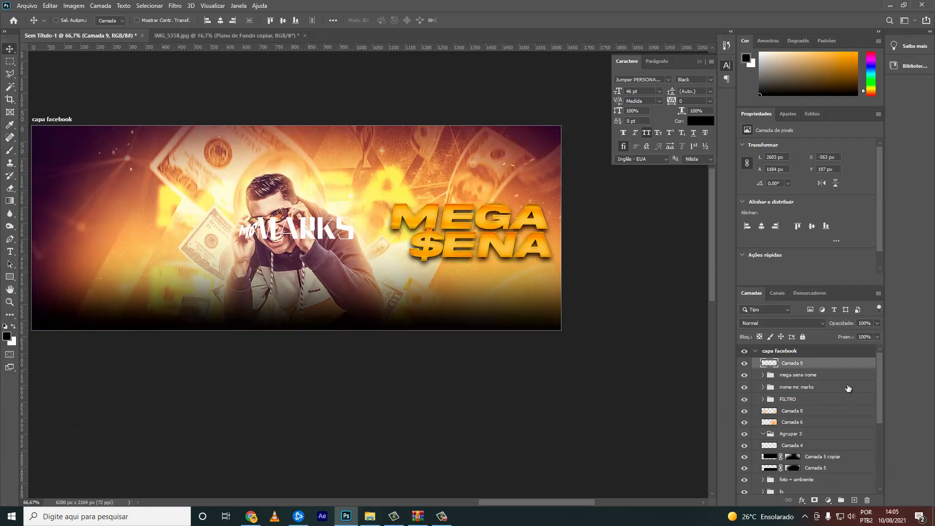
click(798, 375)
mouse_move(285, 257)
mouse_down()
mouse_move(185, 267)
mouse_move(195, 284)
mouse_up()
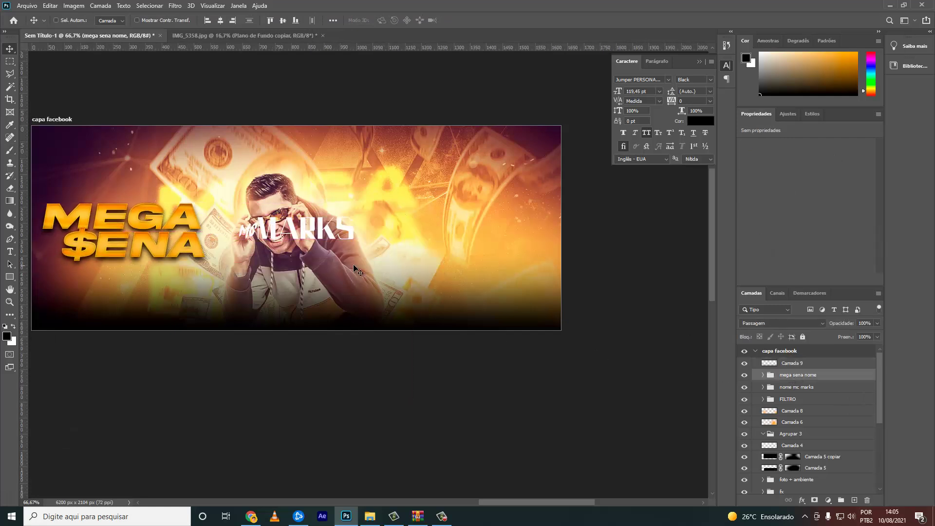
- Move MEGA SENA back to the right and place MC MARKS just above it
drag(355, 270, 701, 275)
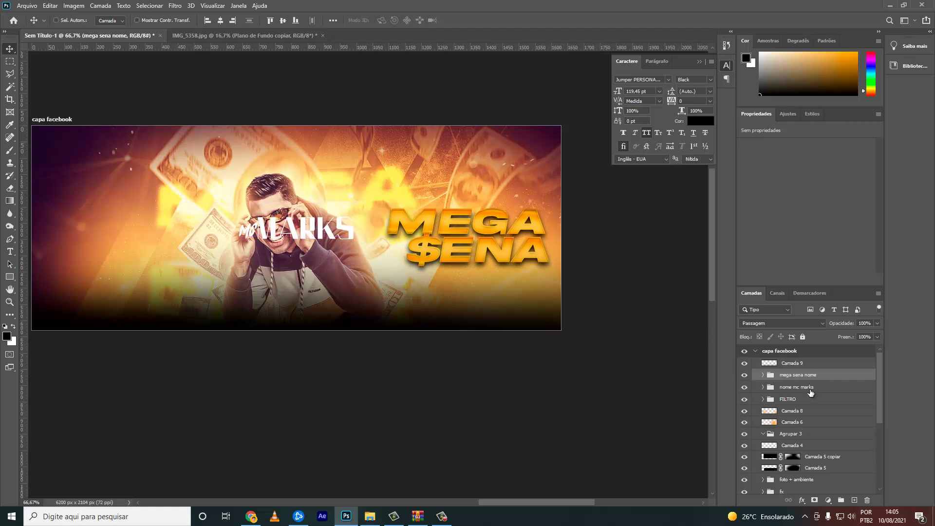
click(797, 387)
drag(488, 336, 645, 292)
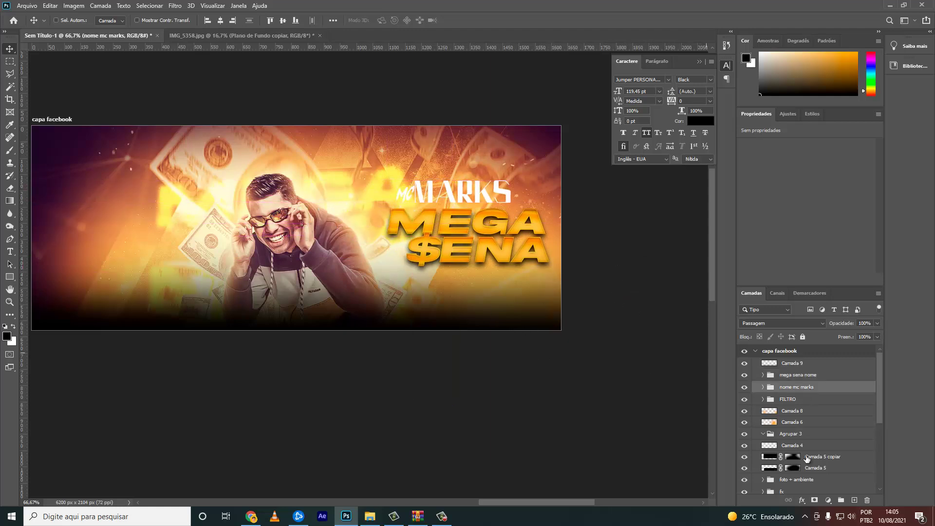
- Give MC MARKS a drop shadow and shrink it slightly
click(800, 499)
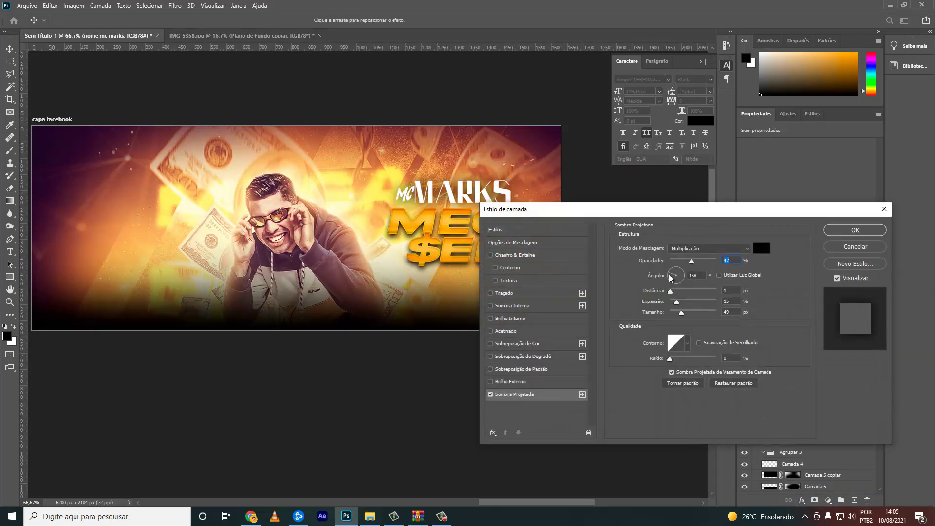
drag(692, 262, 708, 267)
key(Return)
key(ctrl+t)
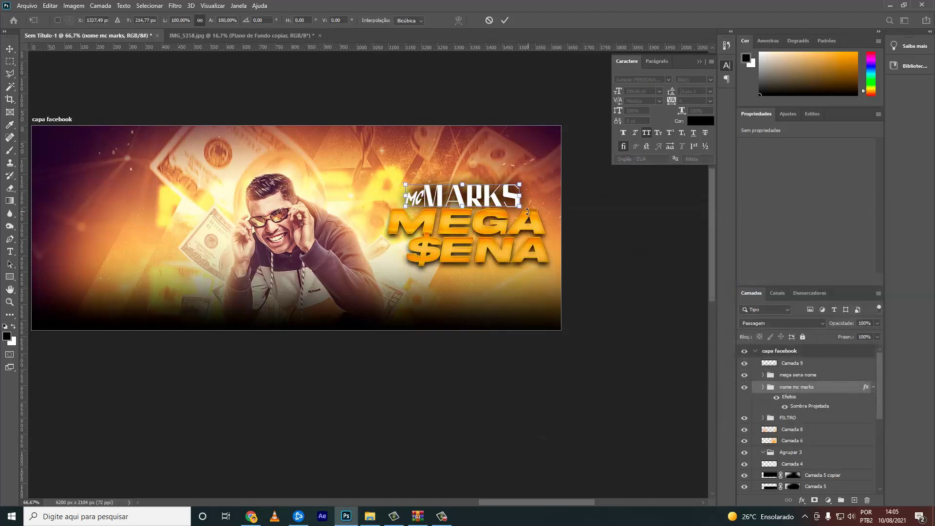
drag(507, 207, 502, 205)
key(Return)
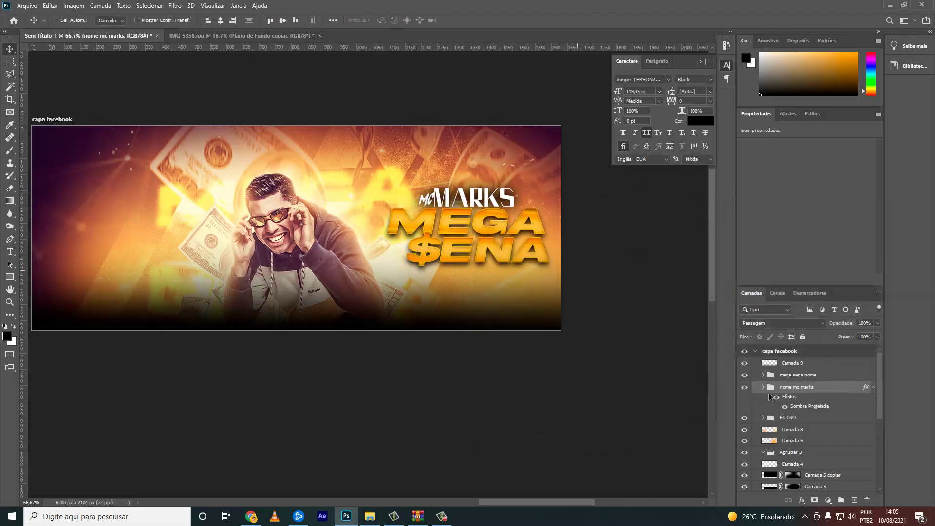
- Move the foto + ambiente group slightly upward
click(809, 458)
scroll(808, 438, down, 5)
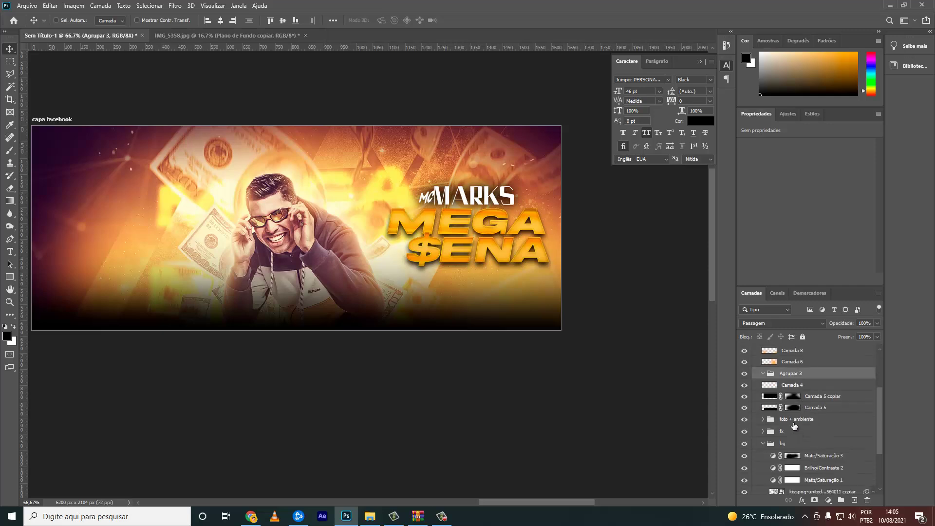
click(798, 418)
drag(393, 271, 391, 251)
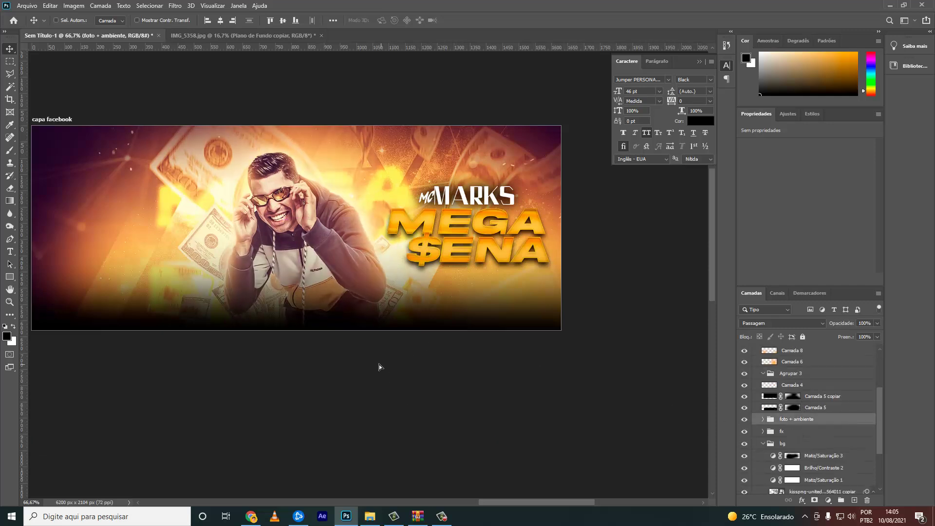
drag(501, 502, 483, 498)
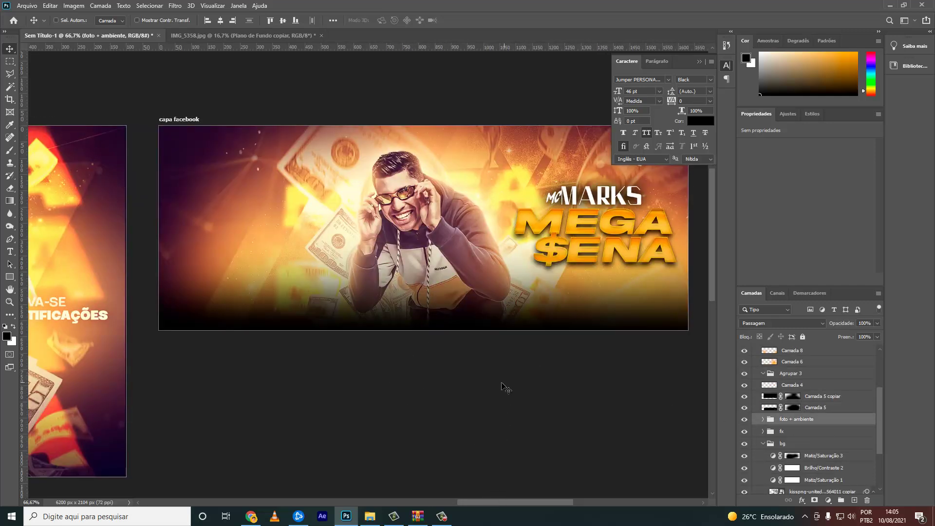
- Add a LANÇAMENTO text line on the banner's left
key(t)
click(237, 210)
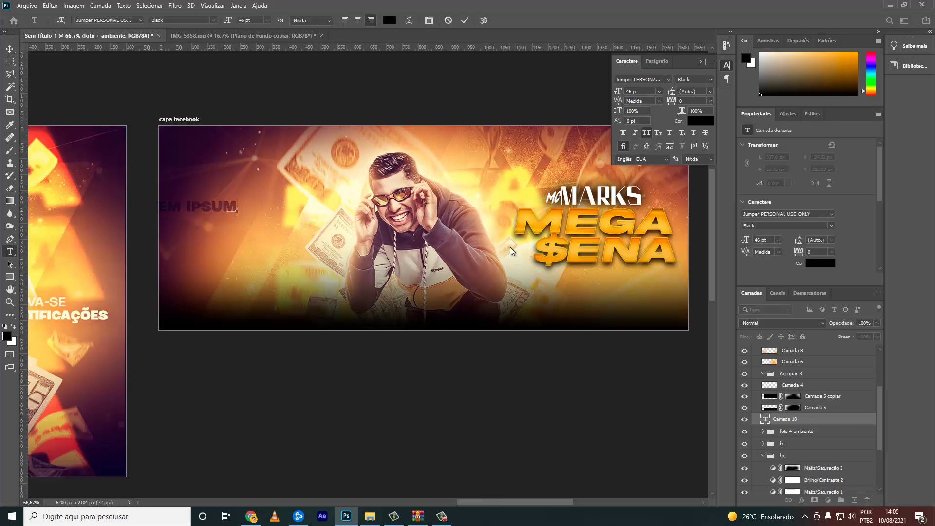
text(LANÇA.E)
key(BackSpace)
key(BackSpace)
text(MENTO)
key(ctrl+a)
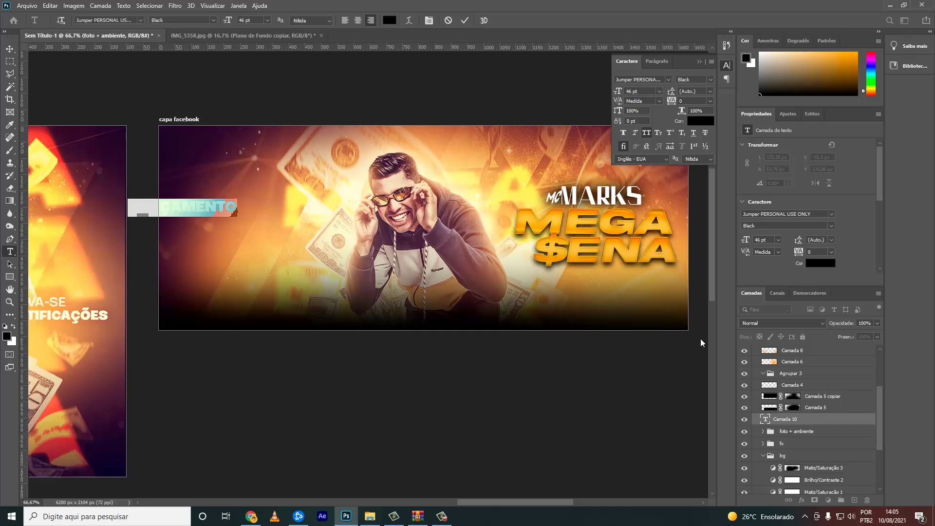
click(825, 419)
- Move the LANÇAMENTO layer below Camada 9, colour it white (ffffff), and shift it right and down
scroll(818, 389, up, 3)
scroll(818, 370, up, 2)
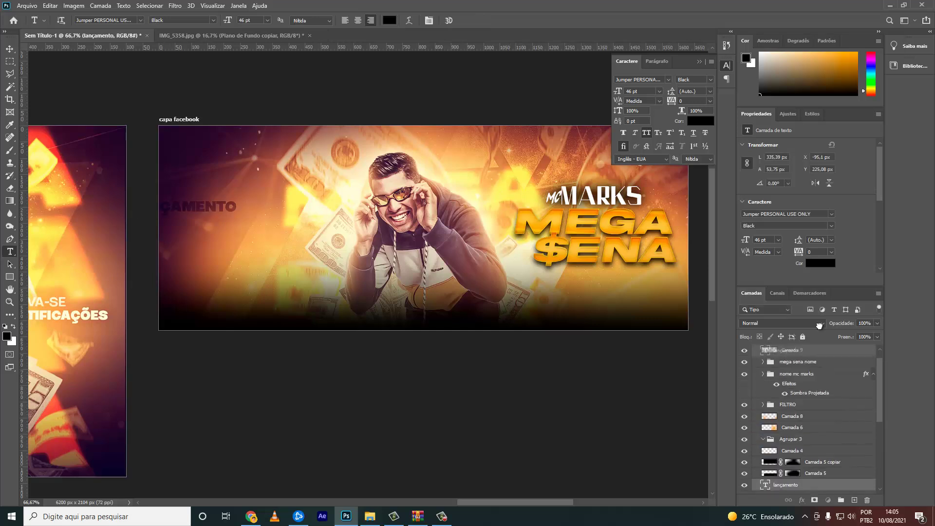
scroll(817, 341, up, 2)
drag(816, 328, 799, 368)
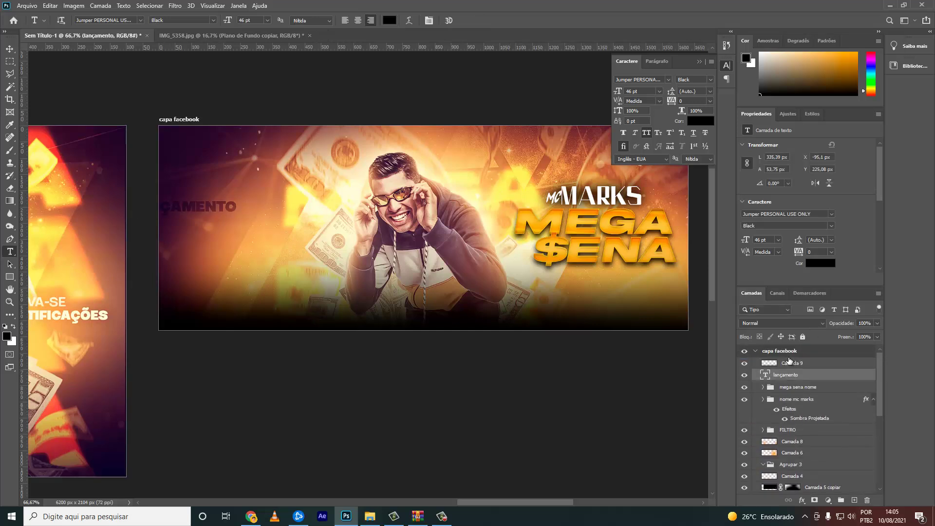
click(700, 121)
text(ffffff)
key(Return)
drag(214, 204, 283, 220)
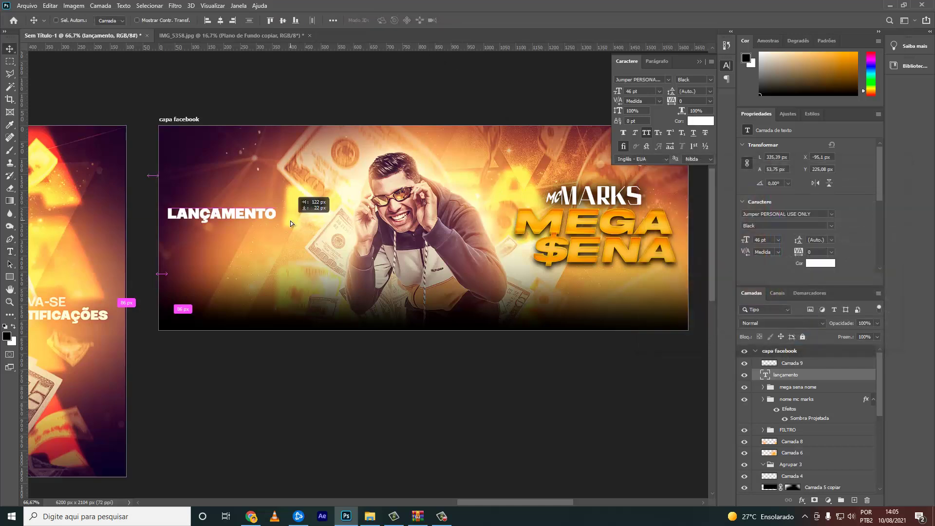
- Change the text to OUÇA AGORA and reposition it on the banner
double_click(283, 219)
text(OUÇA)
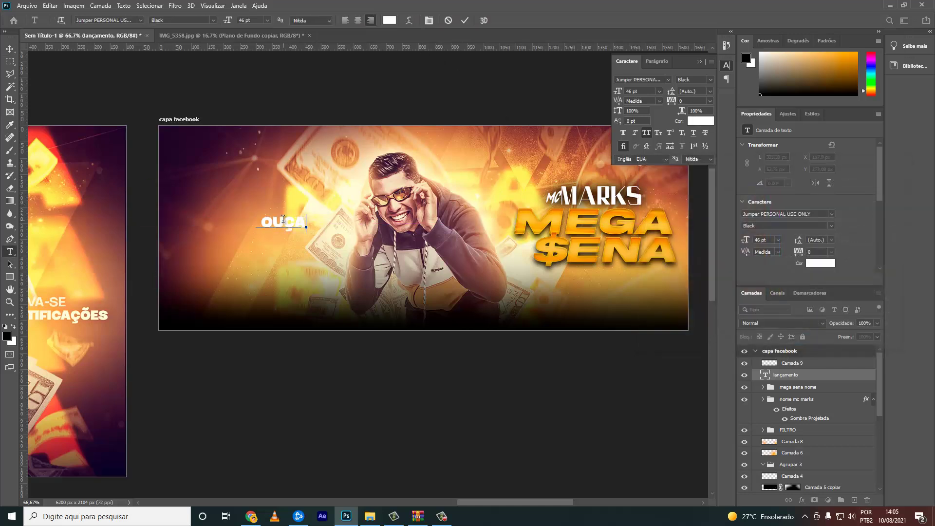
text( AGORA)
click(9, 48)
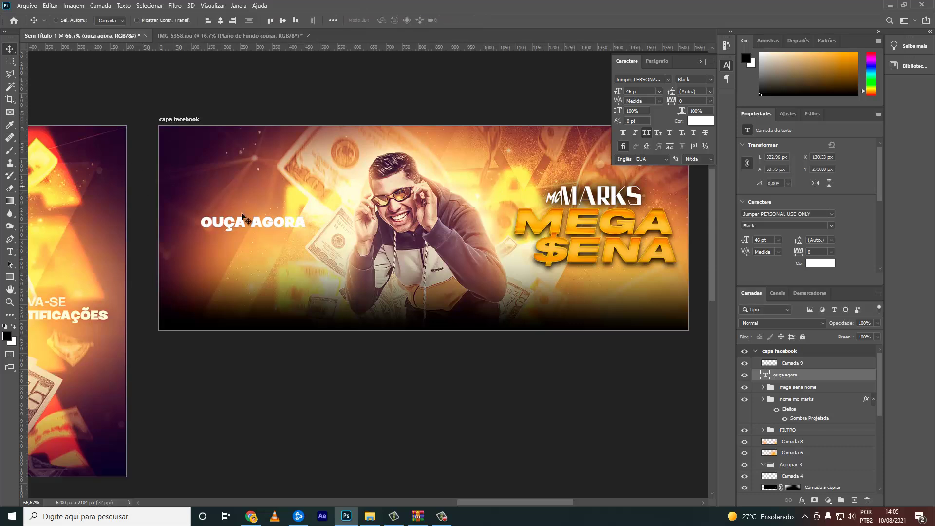
mouse_move(249, 222)
mouse_down()
mouse_move(571, 158)
mouse_move(250, 233)
mouse_up()
- Retype the line back to LANÇAMENTO
double_click(265, 232)
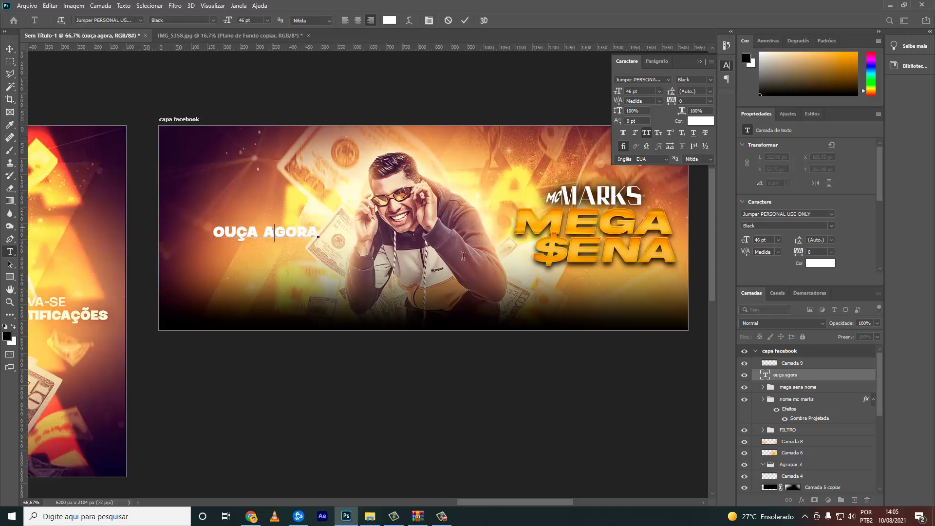
key(ctrl+a)
text(LAN)
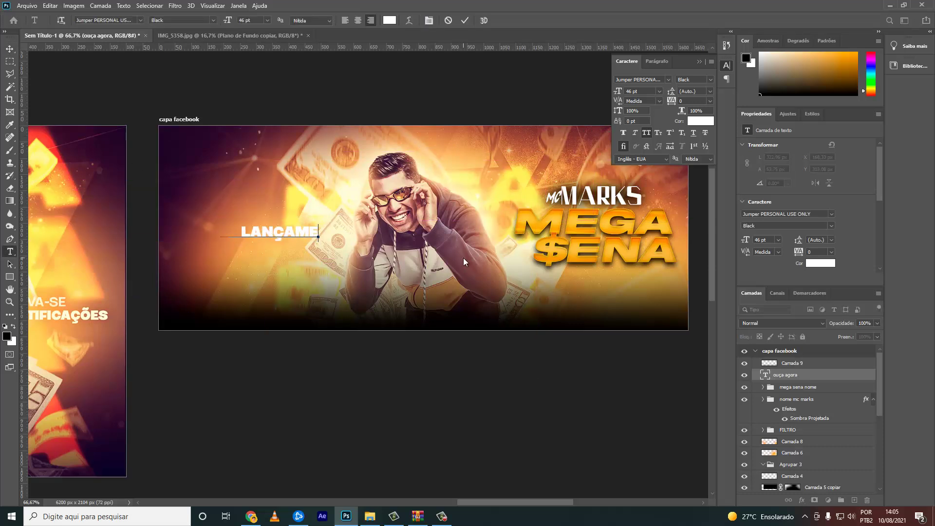
text(NTO)
click(10, 49)
- Duplicate the LANÇAMENTO line just below it and start editing the copy
mouse_move(263, 232)
mouse_down()
mouse_move(258, 219)
mouse_move(262, 243)
mouse_up()
key(ctrl+j)
key(t)
click(267, 244)
double_click(302, 239)
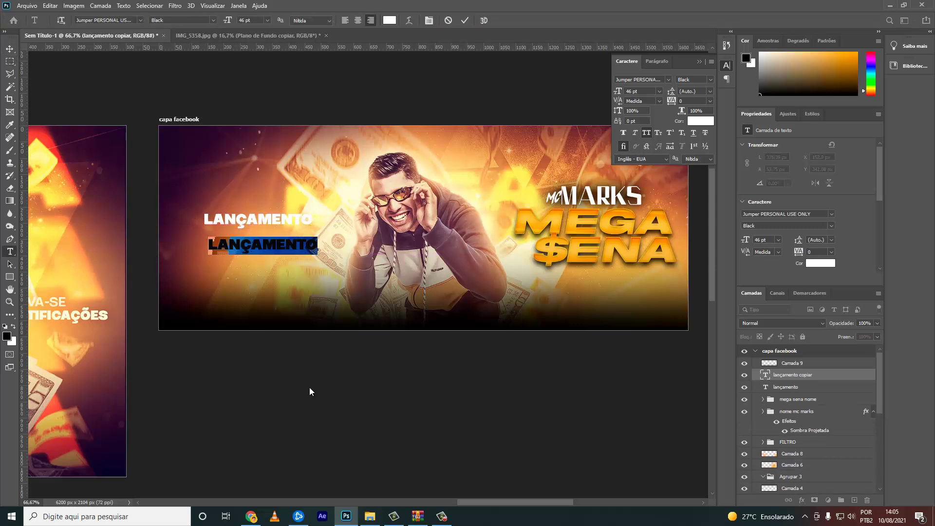
mouse_move(497, 505)
mouse_down()
mouse_move(515, 523)
mouse_move(544, 516)
mouse_up()
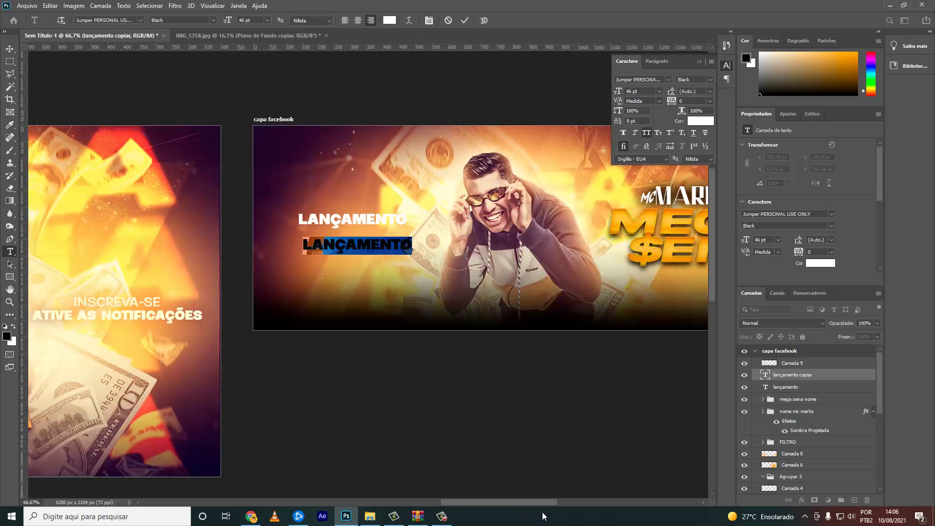
text(em)
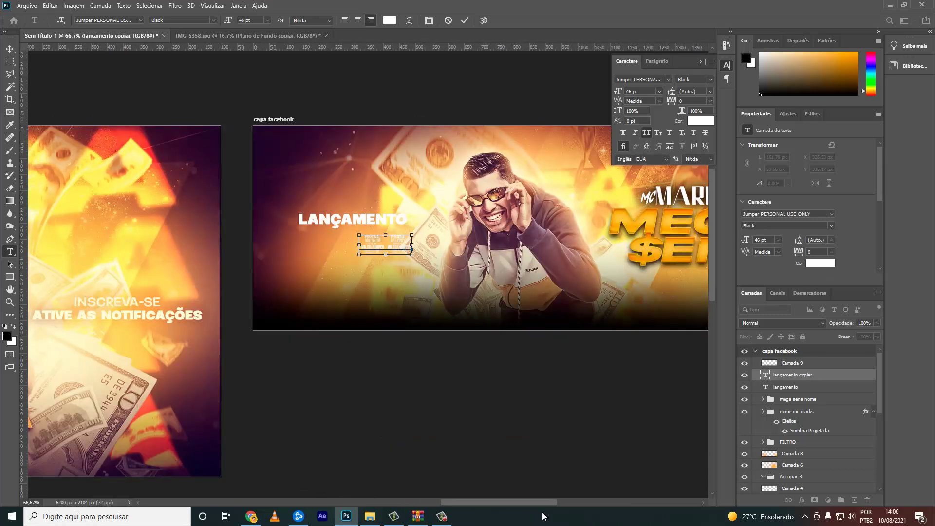
- Set the copy to Montserrat Bold and replace its text with '23 FEV AS 10 H'
key(ctrl+a)
click(659, 79)
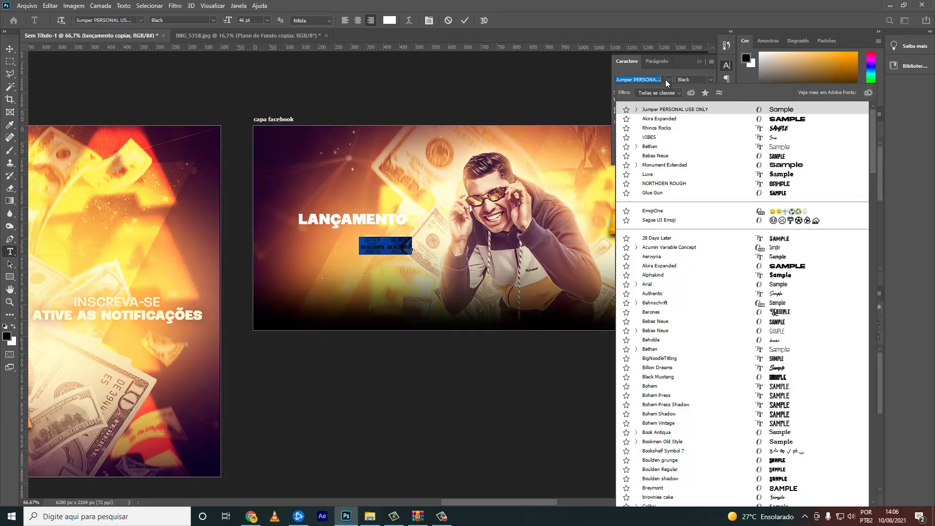
text(mont)
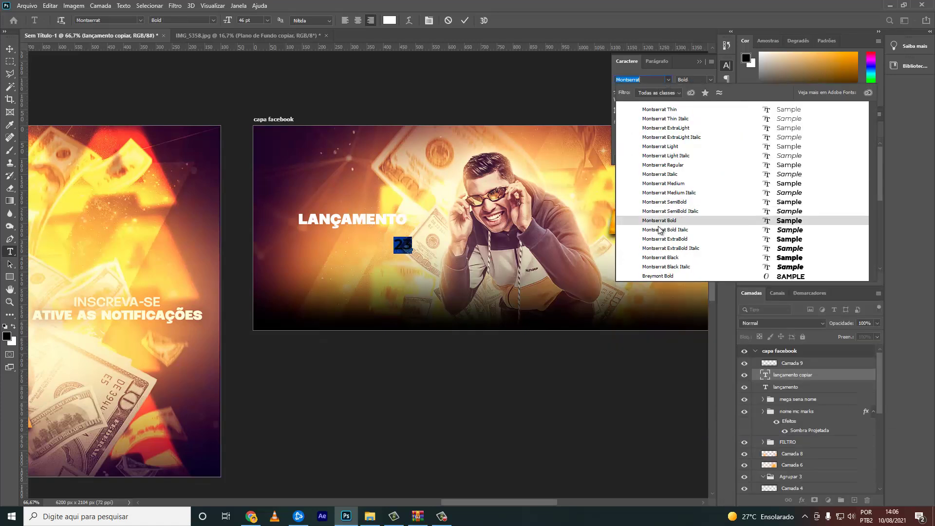
key(Return)
text(23 FEV)
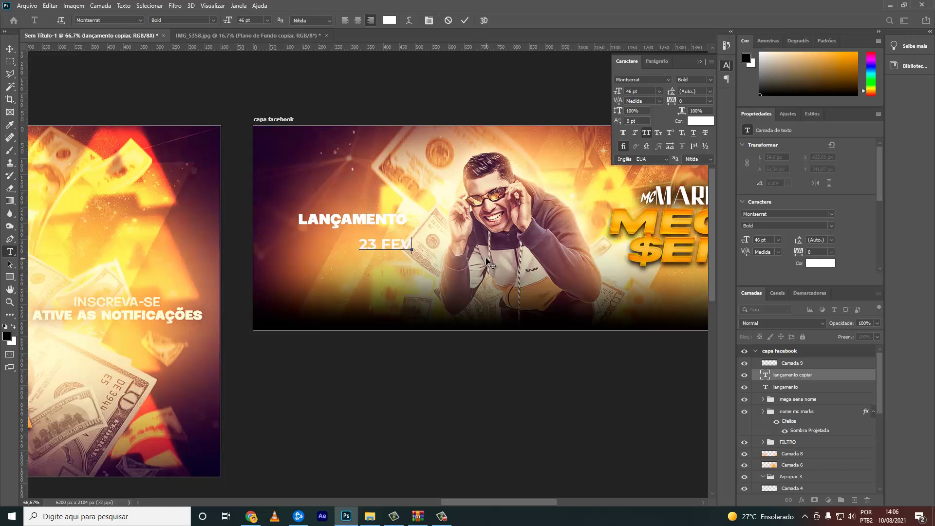
text( AS 10 H)
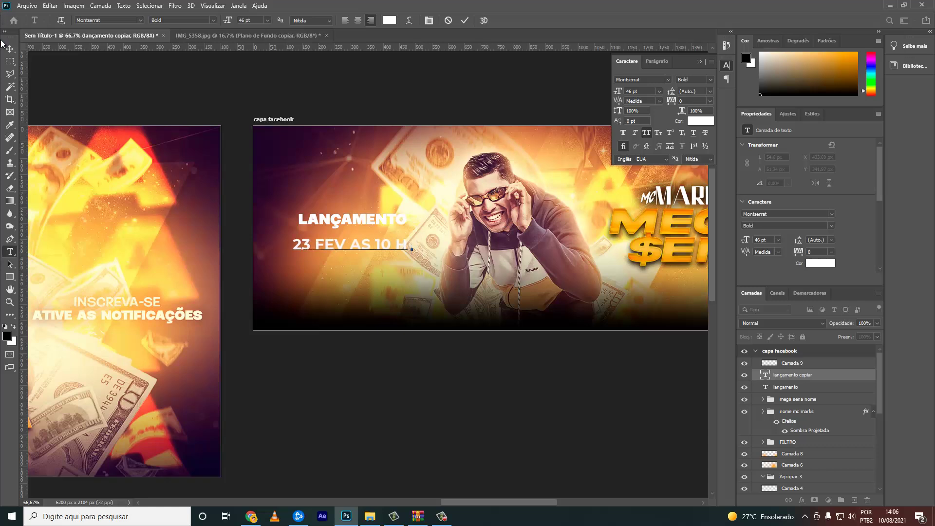
click(10, 49)
- Scale the date line to 120% and nudge it just under LANÇAMENTO
key(ctrl+t)
drag(411, 249, 431, 254)
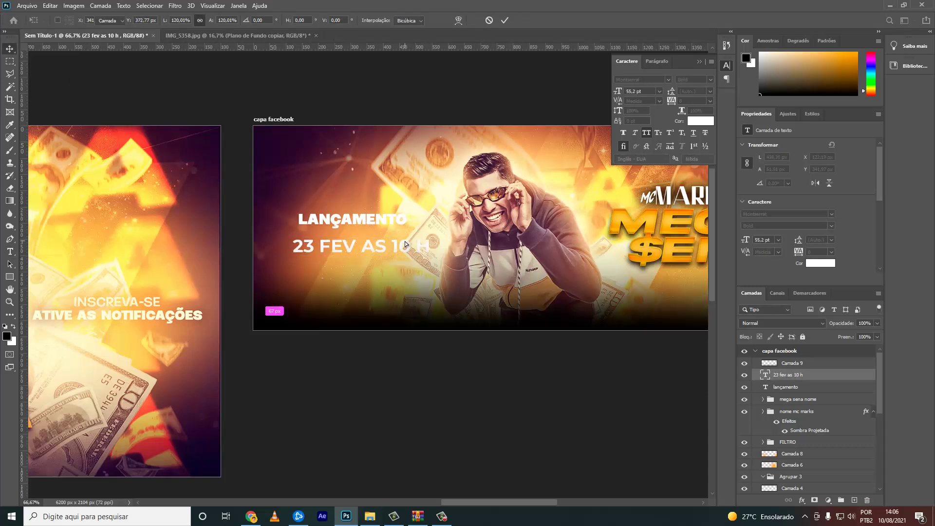
key(Return)
key(shift+Up)
key(shift+Up)
key(shift+Up)
key(shift+Left)
key(shift+Left)
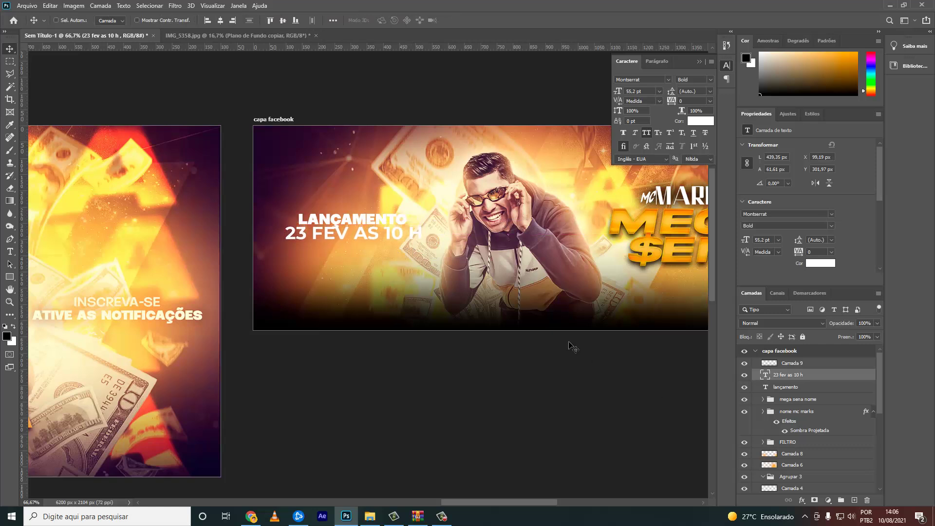
key(shift+Left)
key(Down)
key(Down)
- Group the launch text layers and give the group a drop shadow
click(841, 500)
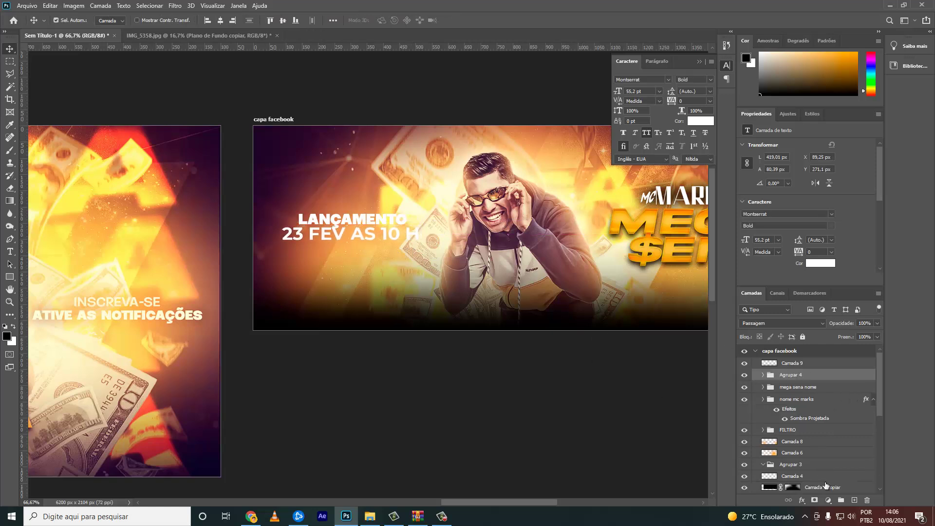
click(801, 500)
click(818, 491)
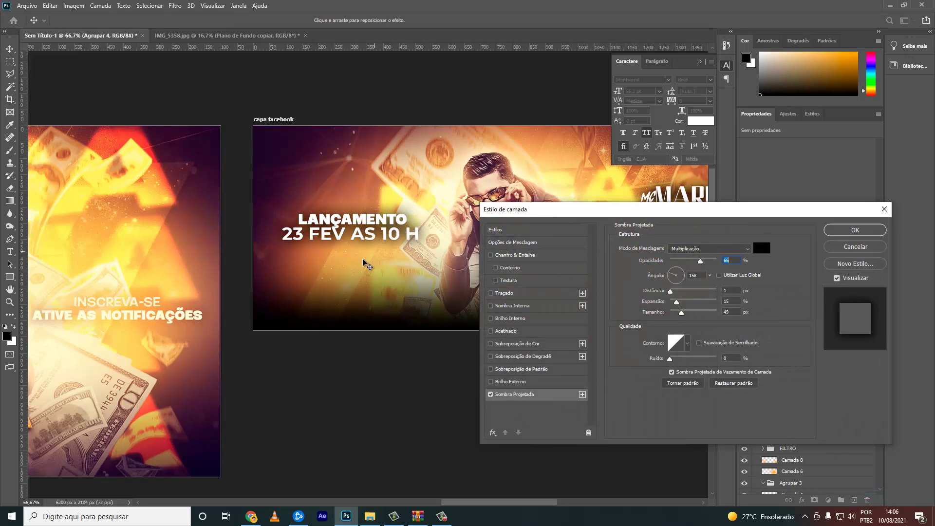
key(Return)
drag(365, 259, 387, 267)
drag(484, 501, 506, 502)
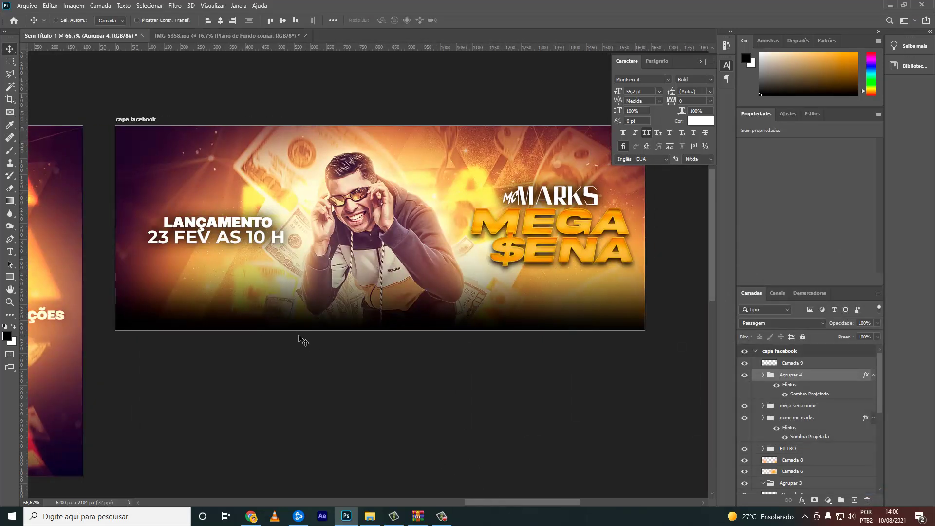
- Change the hour so the date reads '23 FEV AS 19 H'
key(t)
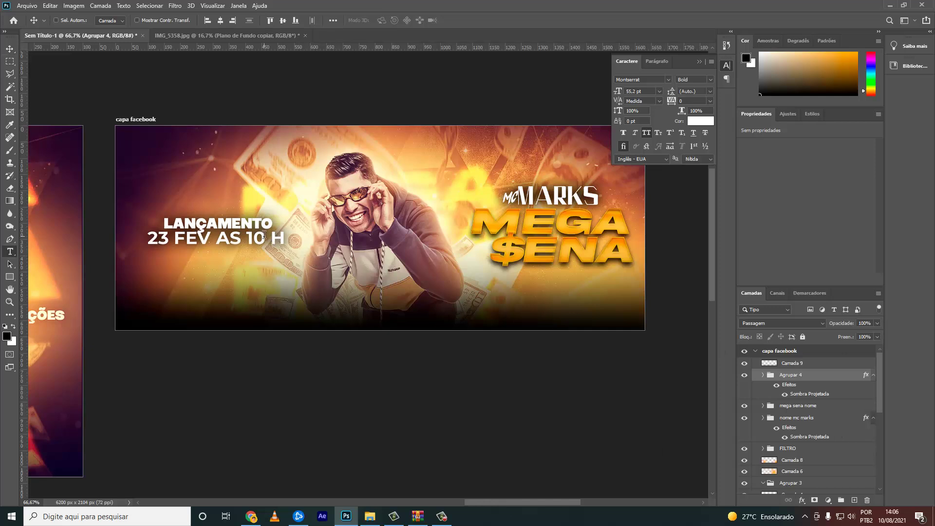
drag(265, 239, 253, 238)
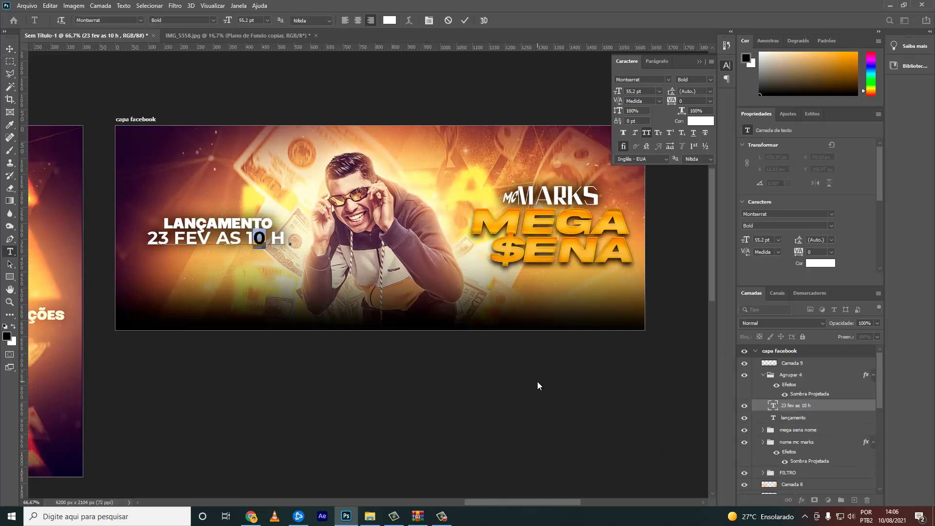
key(BackSpace)
text(9)
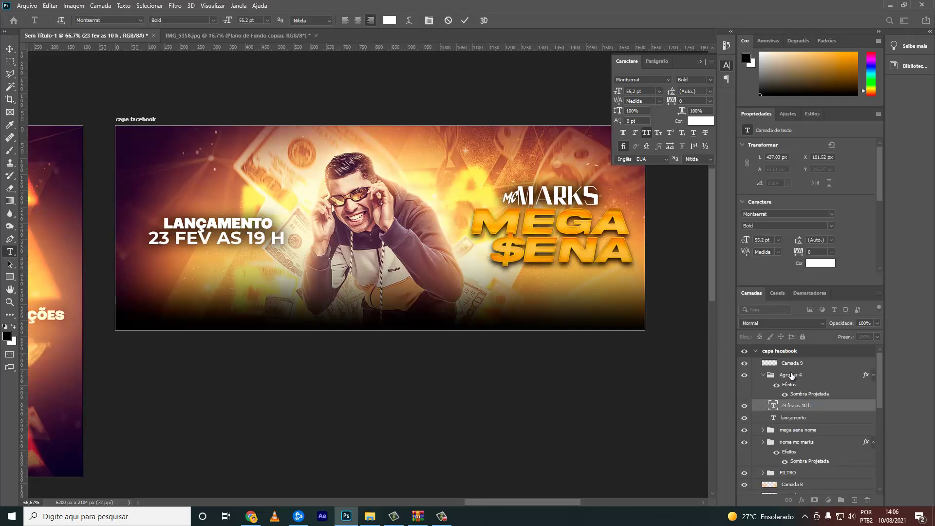
click(791, 375)
- Add a new layer above the launch group with orange glow over LANÇAMENTO, blended as Divisão
click(854, 500)
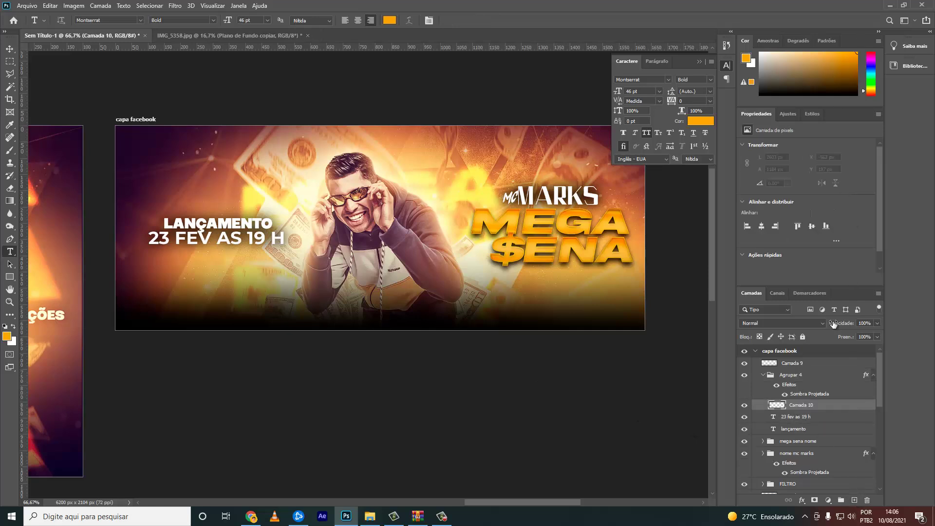
drag(798, 405, 799, 370)
key(b)
drag(205, 161, 224, 229)
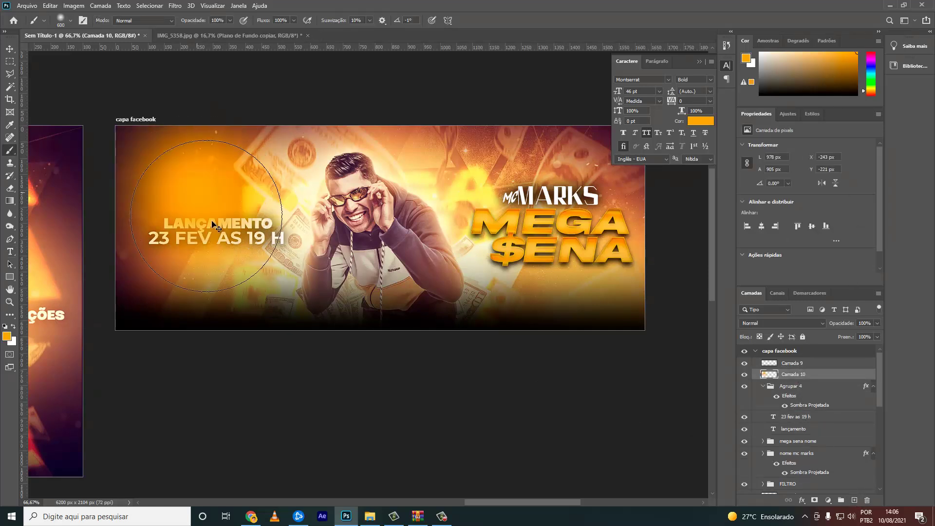
click(779, 323)
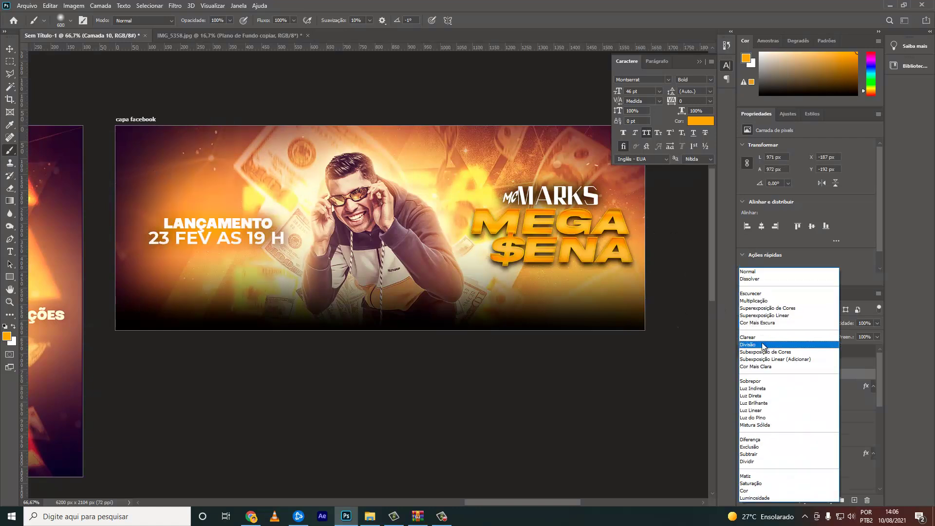
click(763, 346)
- With a smaller 500 px brush, paint glow around MEGA SENA, MARKS and above the man's head
key(bracketleft)
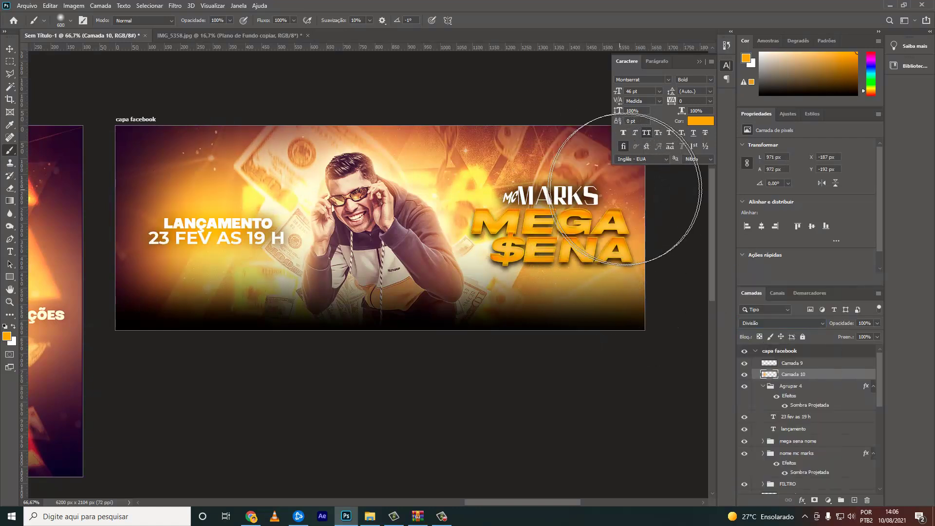
click(628, 187)
drag(564, 157, 578, 196)
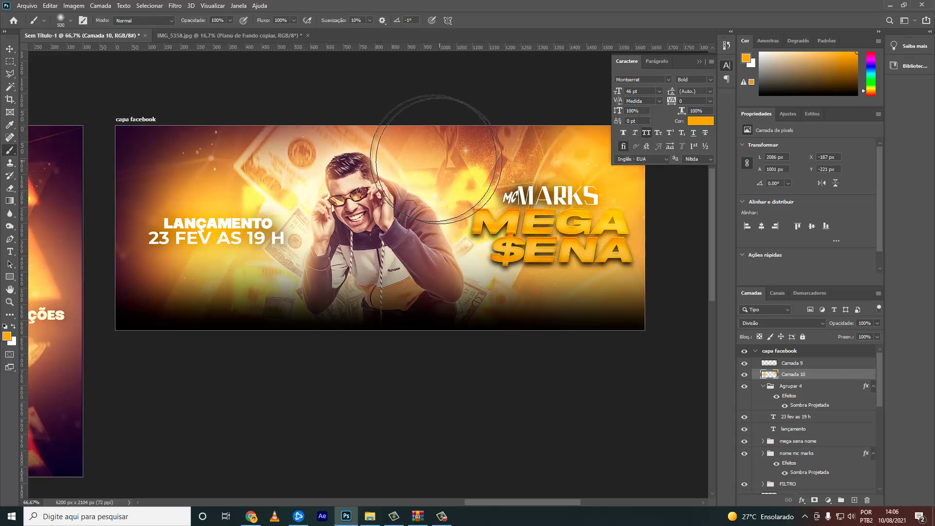
click(432, 161)
key(v)
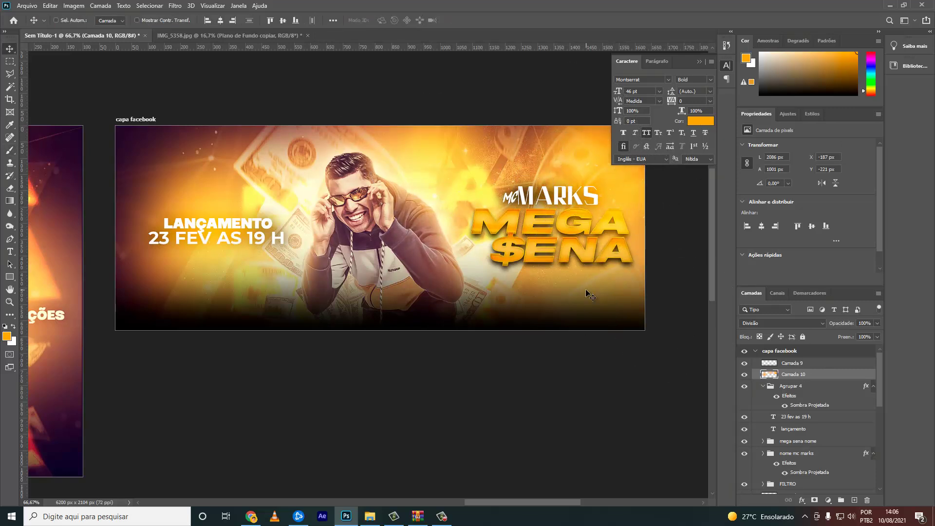
scroll(601, 489, left, 2)
- Zoom out to 25% and duplicate the capa spotify artboard as 'capa spotify copiar'
click(756, 350)
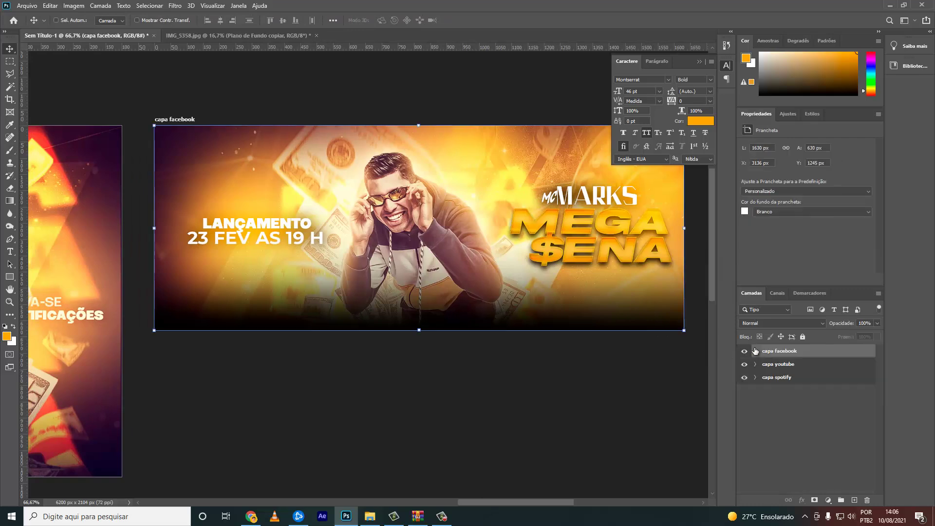
drag(483, 501, 380, 497)
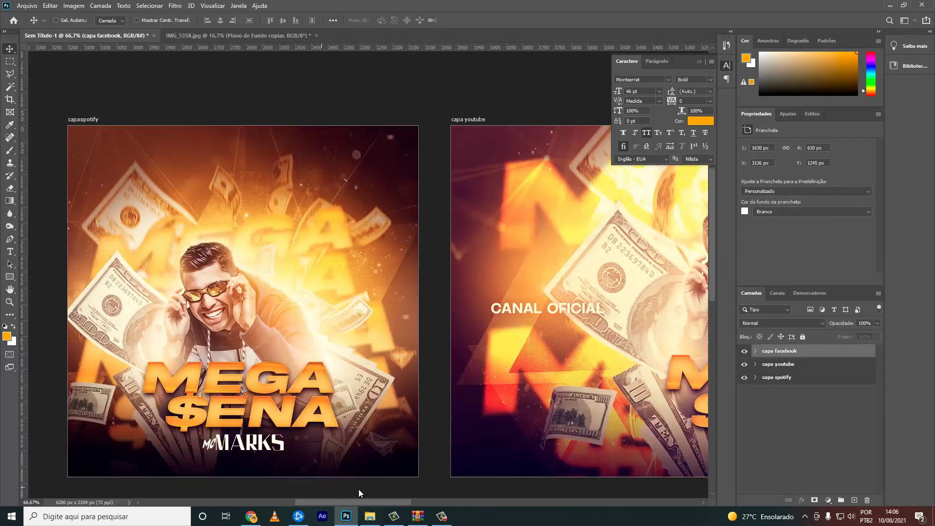
key(ctrl+minus)
key(ctrl+minus)
key(ctrl+minus)
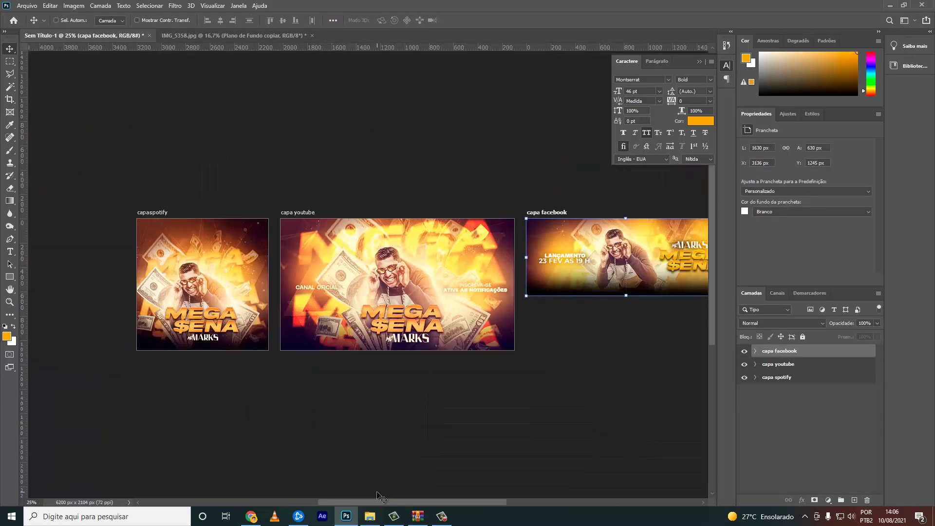
key(ctrl+minus)
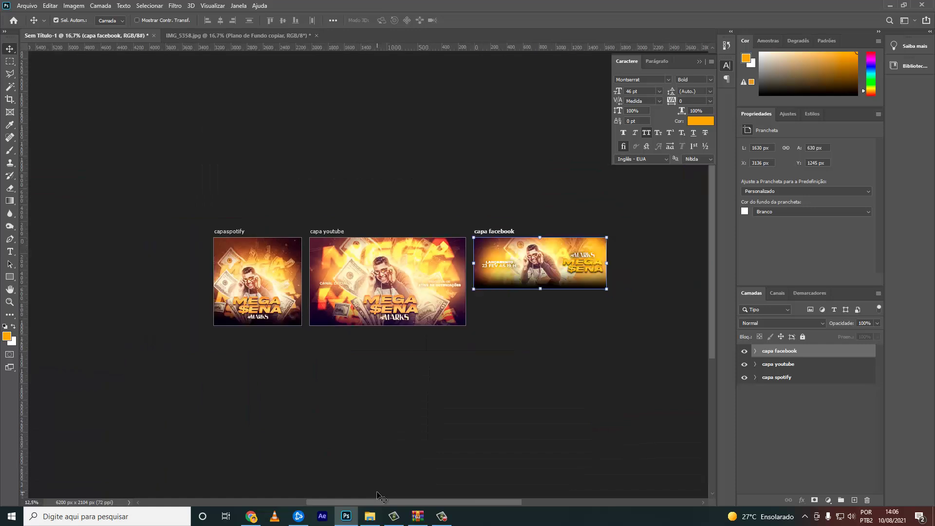
key(ctrl+plus)
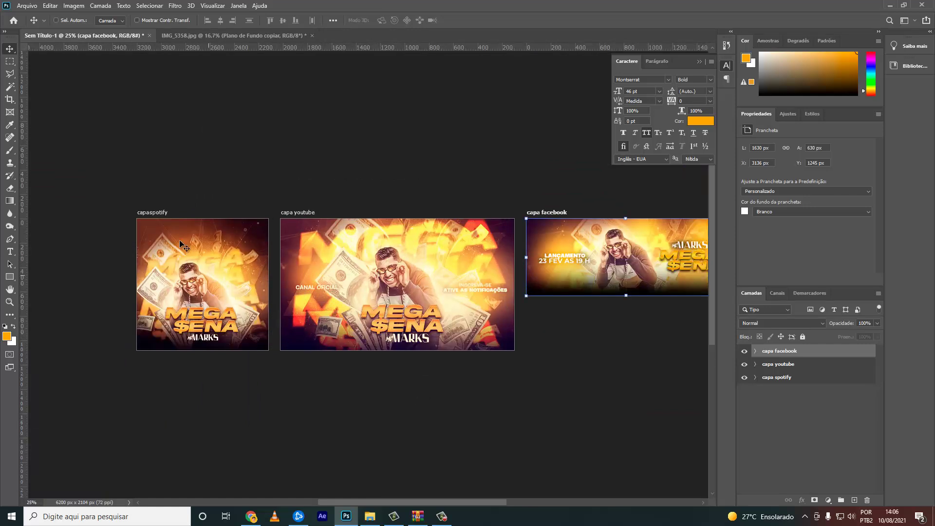
click(794, 377)
key(ctrl+j)
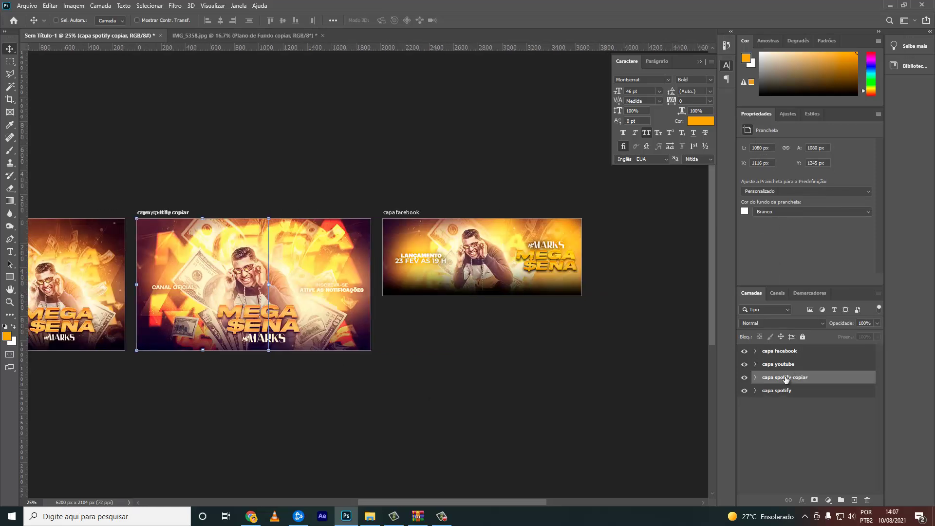
- Rename the copy 'foto instagram' and move it below the capa facebook artboard
text(foto instagra)
text(m)
key(Return)
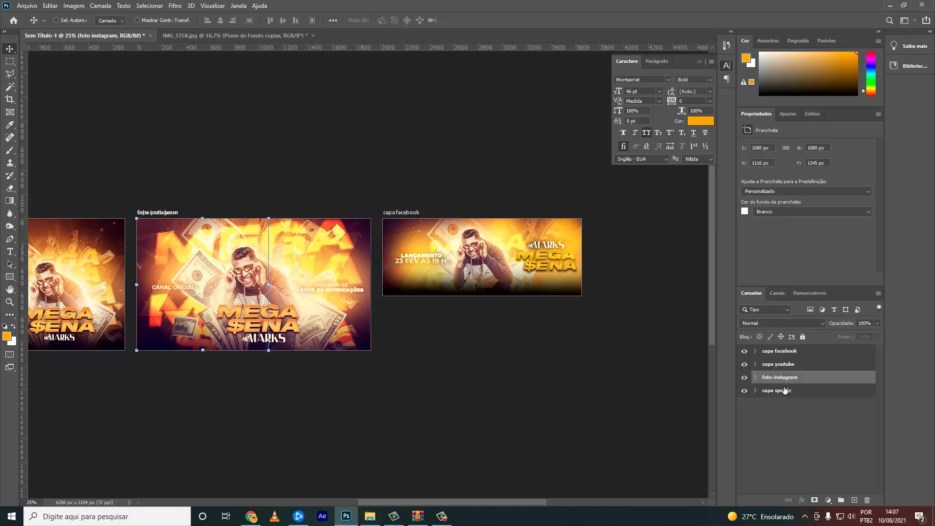
drag(188, 240, 195, 105)
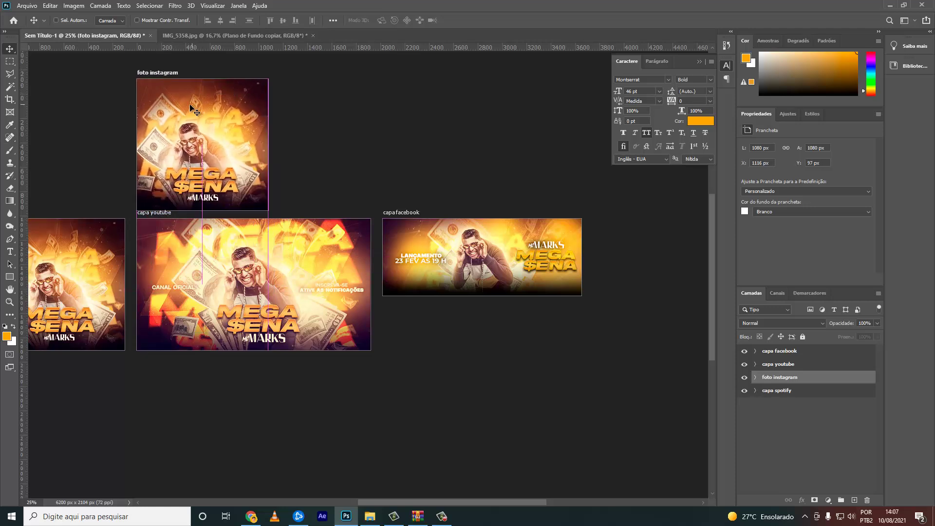
drag(190, 150, 434, 376)
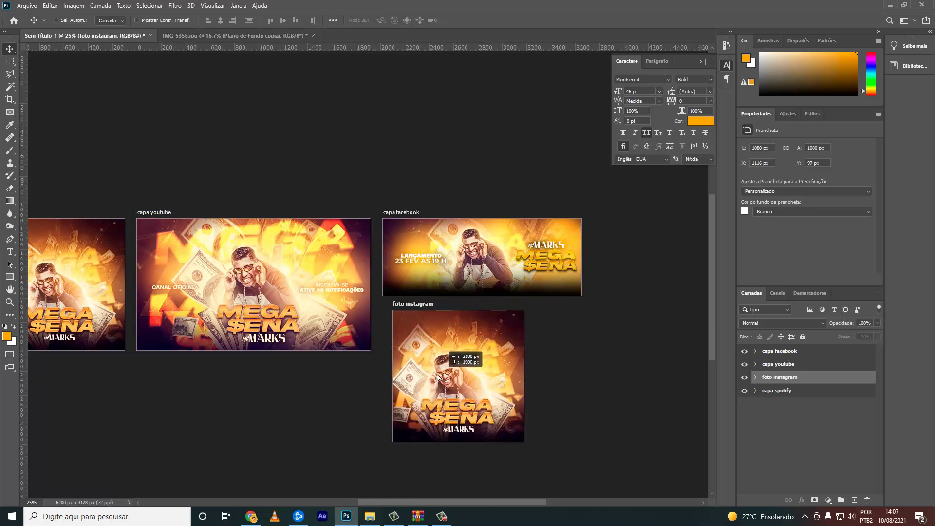
- Zoom to 50% and rename the artboard to 'avatar'
key(ctrl+plus)
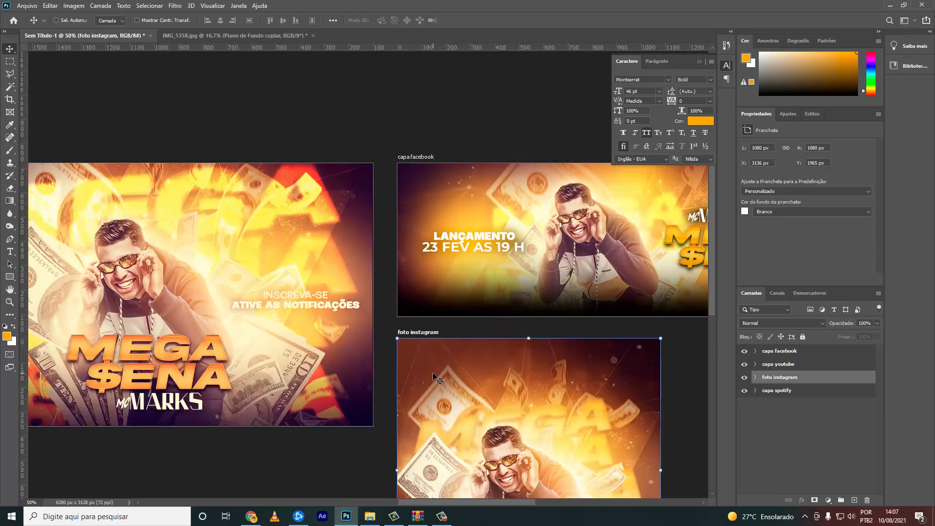
scroll(434, 376, down, 3)
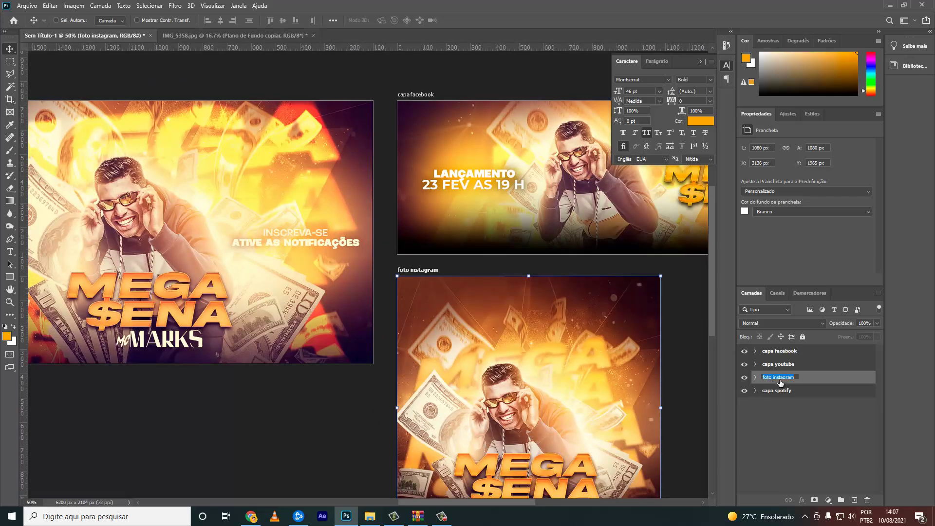
text(avatar)
key(Return)
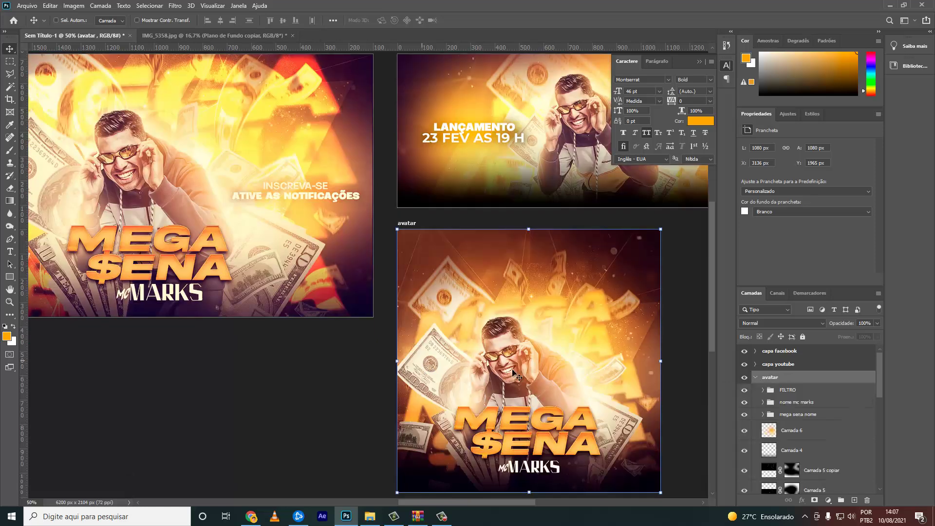
scroll(538, 360, down, 3)
- In the avatar artboard, hide the MARKS and MEGA SENA titles and select the foto + ambiente group
click(798, 402)
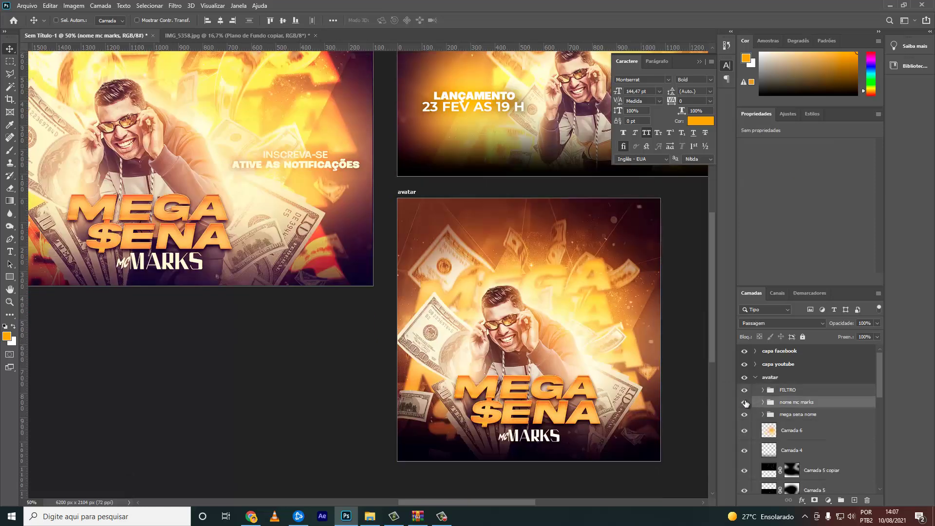
click(744, 401)
scroll(833, 434, down, 2)
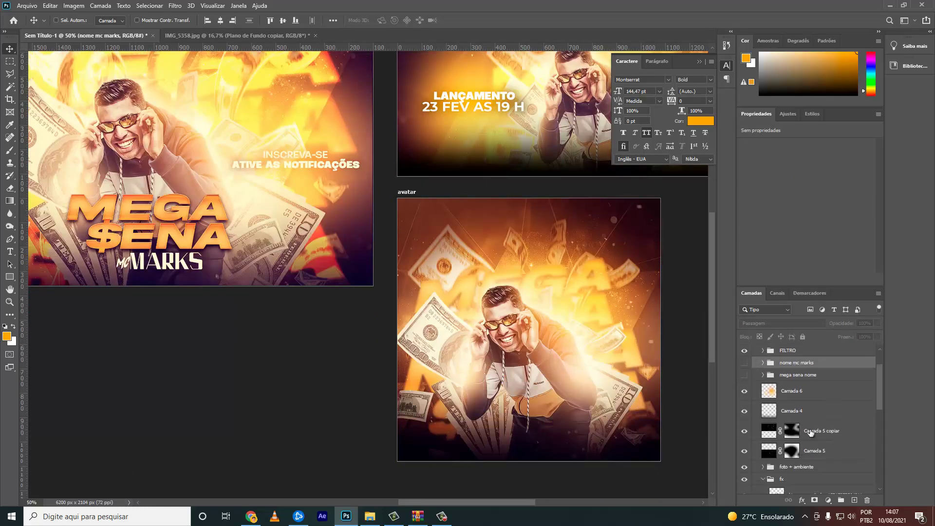
click(805, 467)
scroll(805, 469, down, 3)
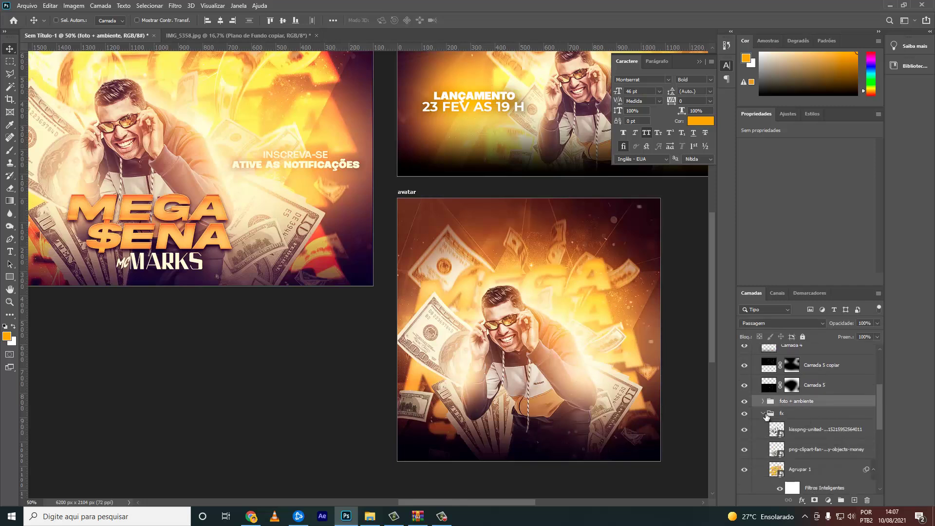
click(781, 417)
click(763, 413)
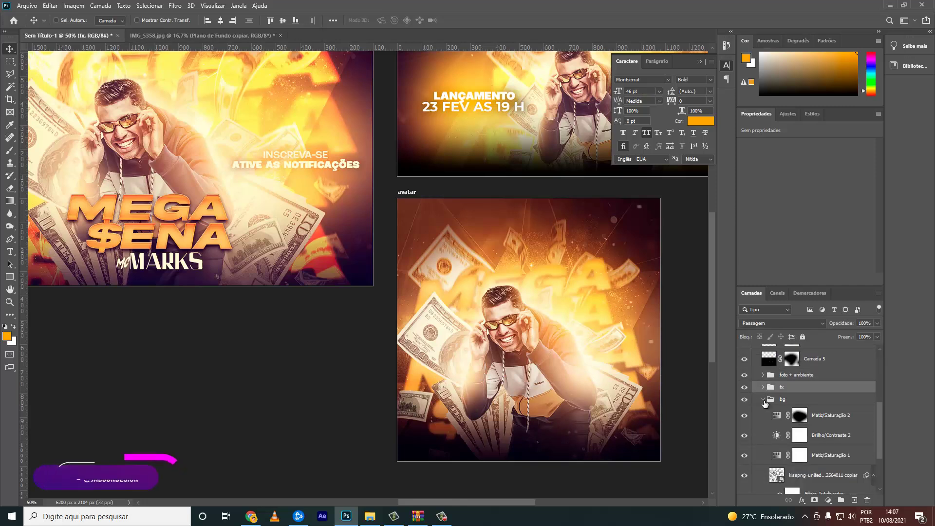
click(795, 452)
- Scale the foto + ambiente group up to about 123%
key(ctrl+t)
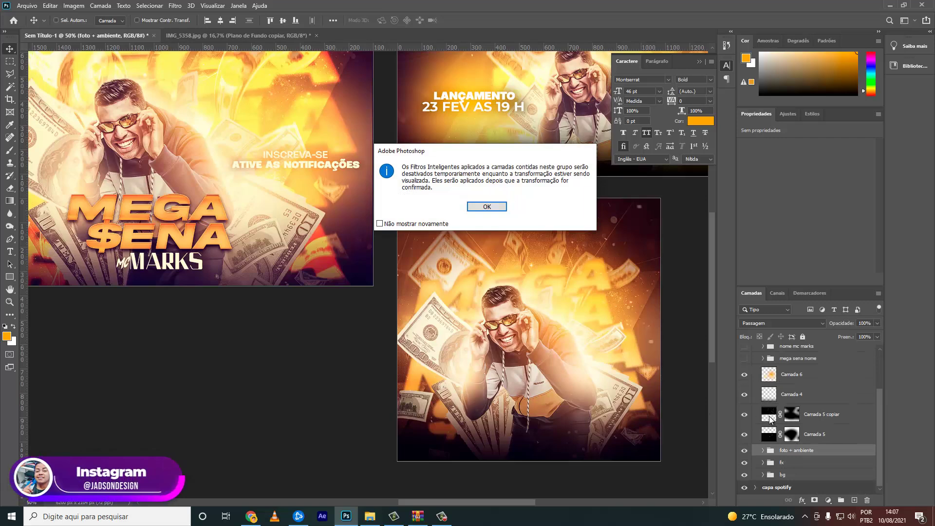
key(Return)
drag(687, 340, 720, 323)
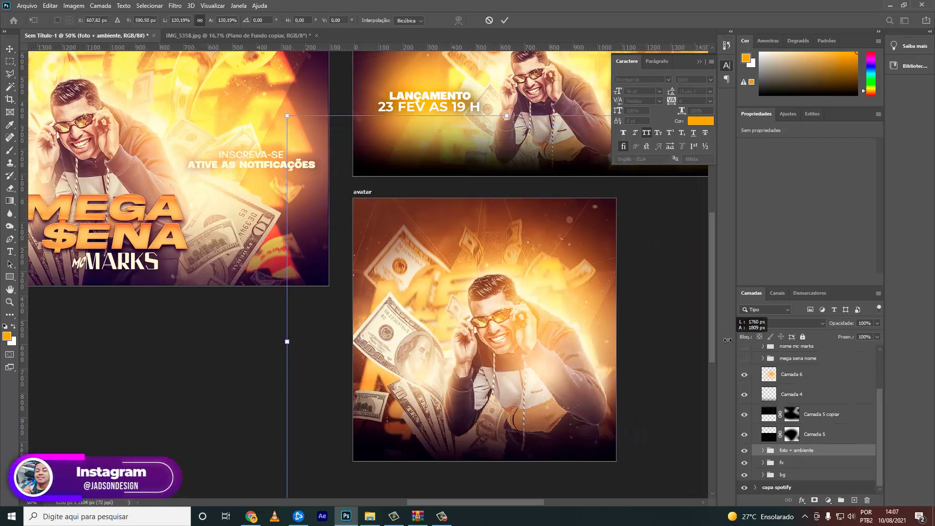
drag(536, 322, 497, 338)
key(Return)
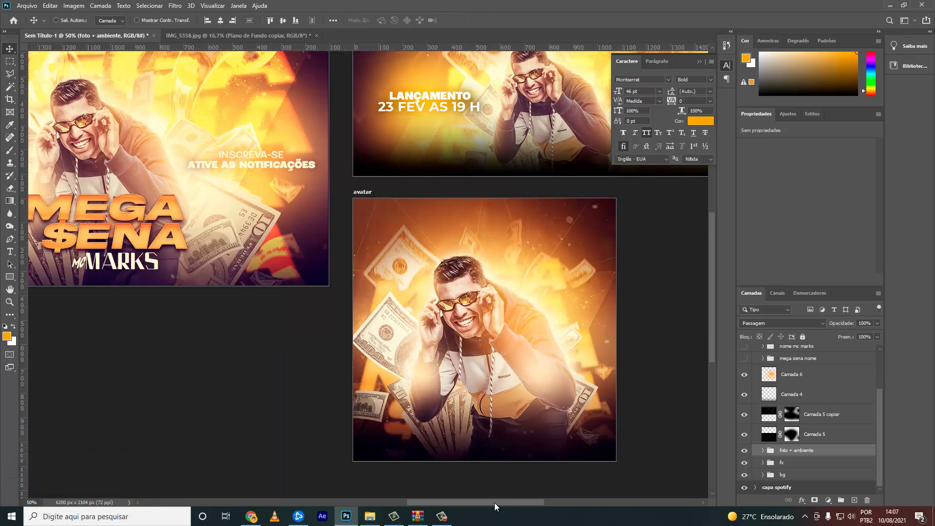
- Rotate the photo group about 4.9° so the figure fills the square
key(ctrl+t)
key(Return)
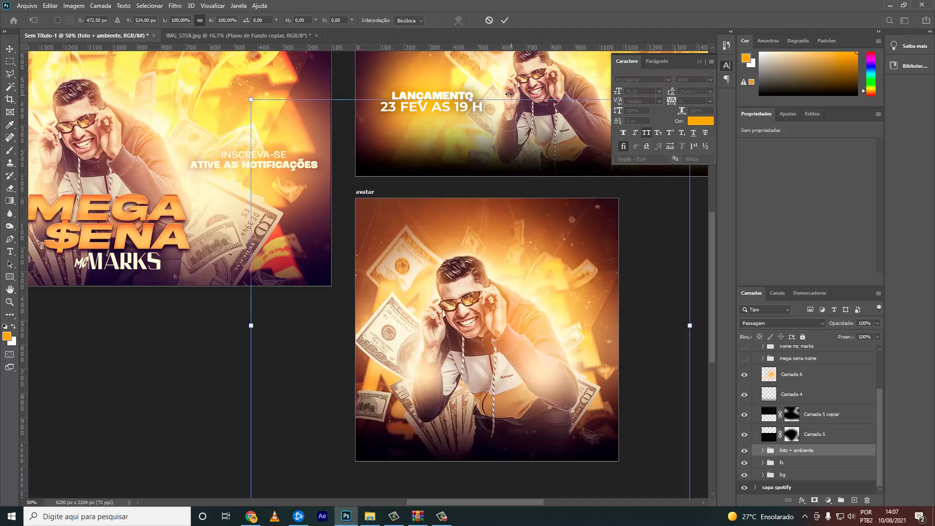
drag(507, 85, 536, 87)
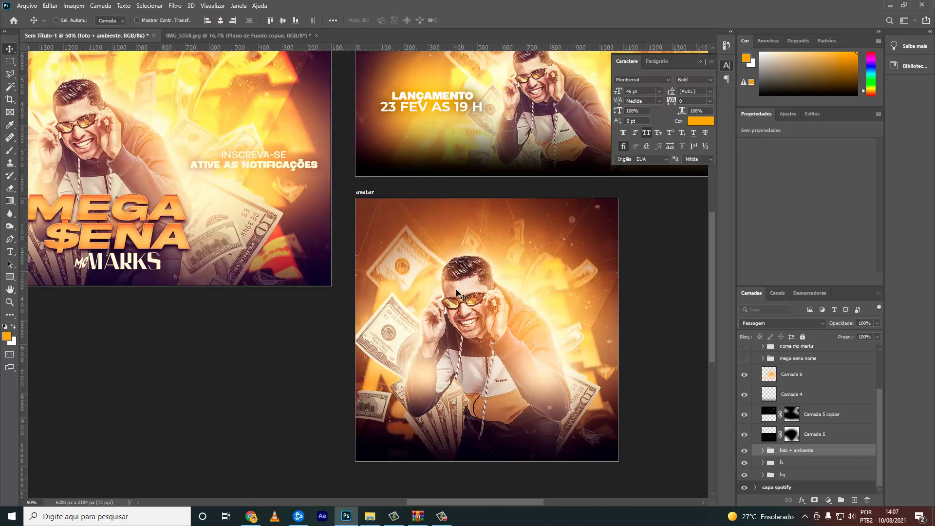
mouse_move(514, 501)
mouse_down()
mouse_move(524, 500)
mouse_move(420, 487)
mouse_up()
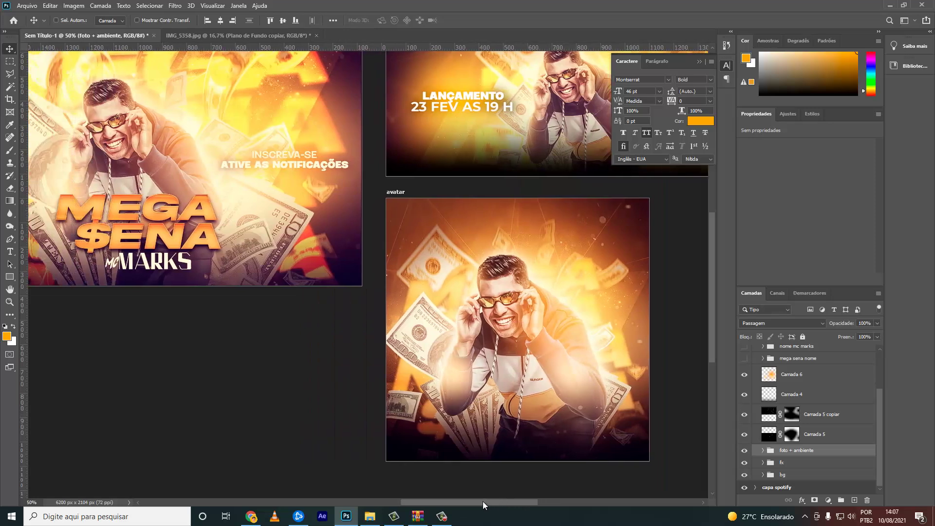
scroll(423, 487, up, 1)
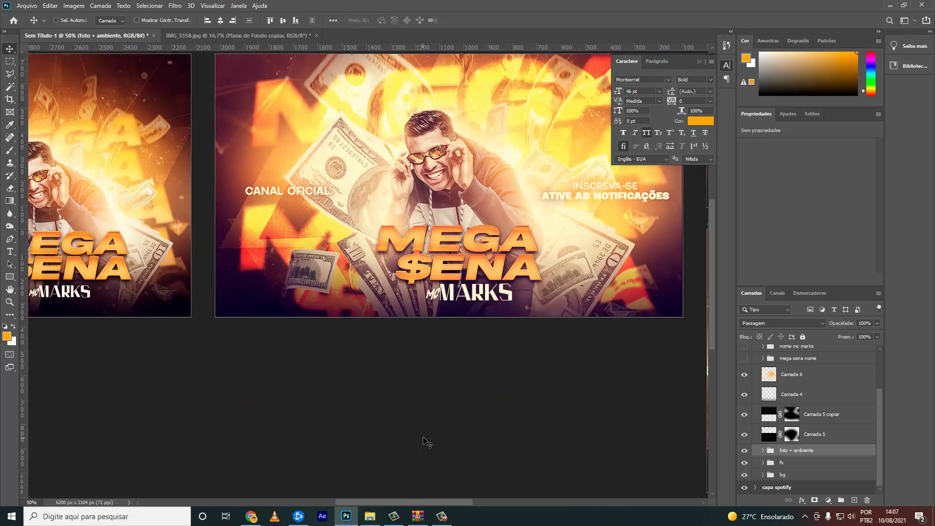
scroll(425, 440, up, 3)
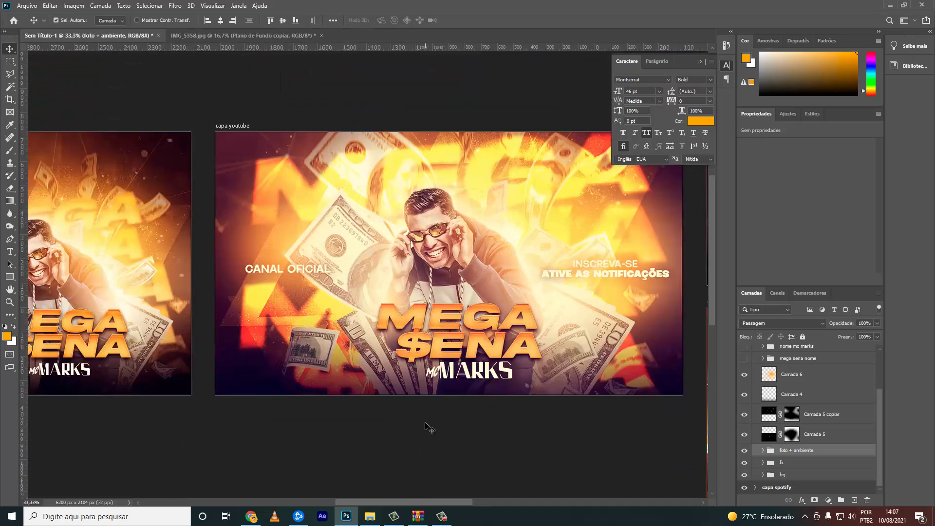
key(ctrl+minus)
key(ctrl+minus)
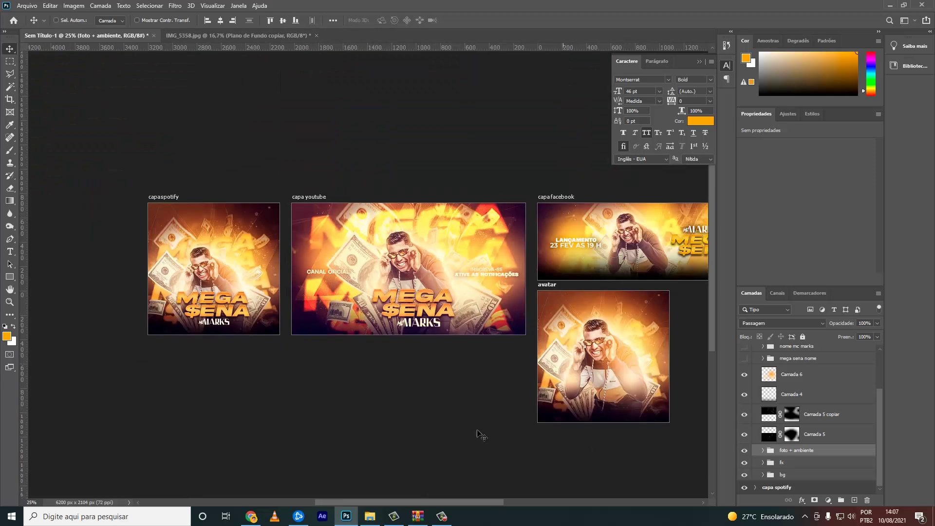
drag(474, 502, 448, 501)
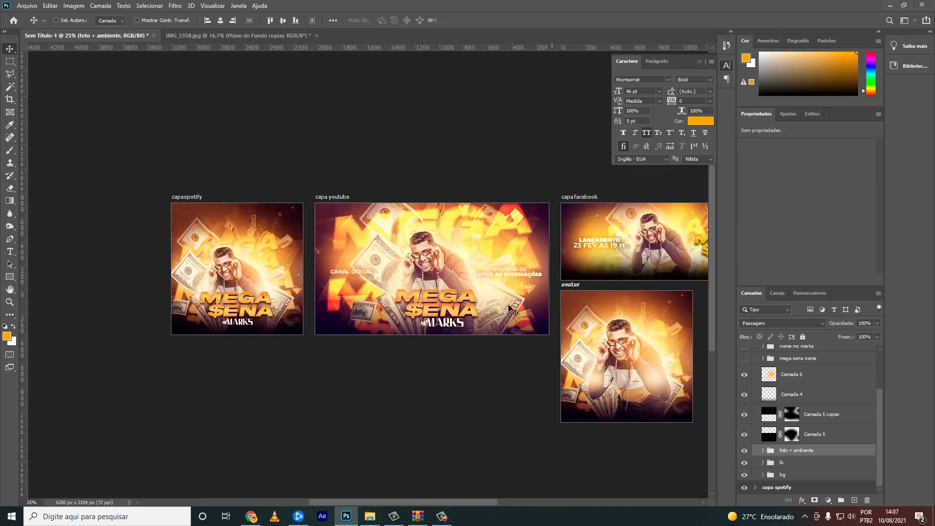
scroll(438, 297, up, 2)
scroll(439, 297, up, 1)
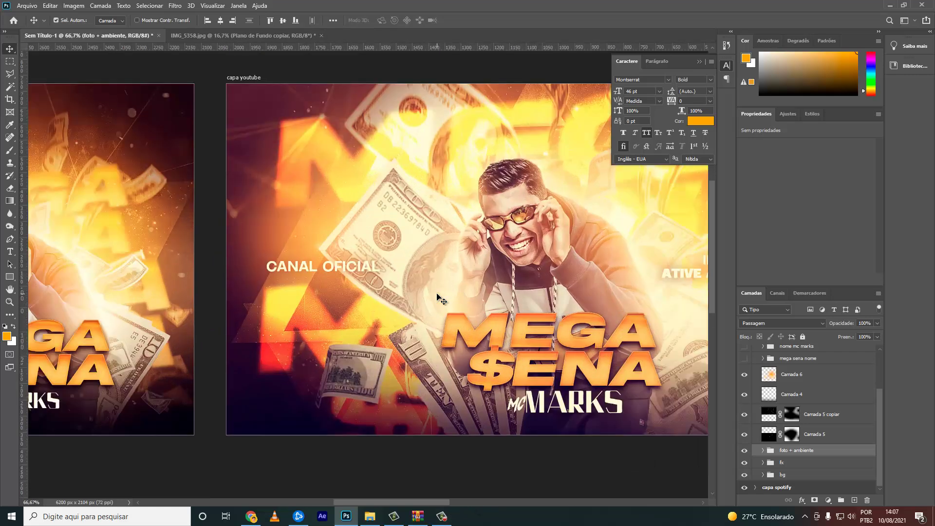
scroll(438, 297, down, 2)
key(ctrl+plus)
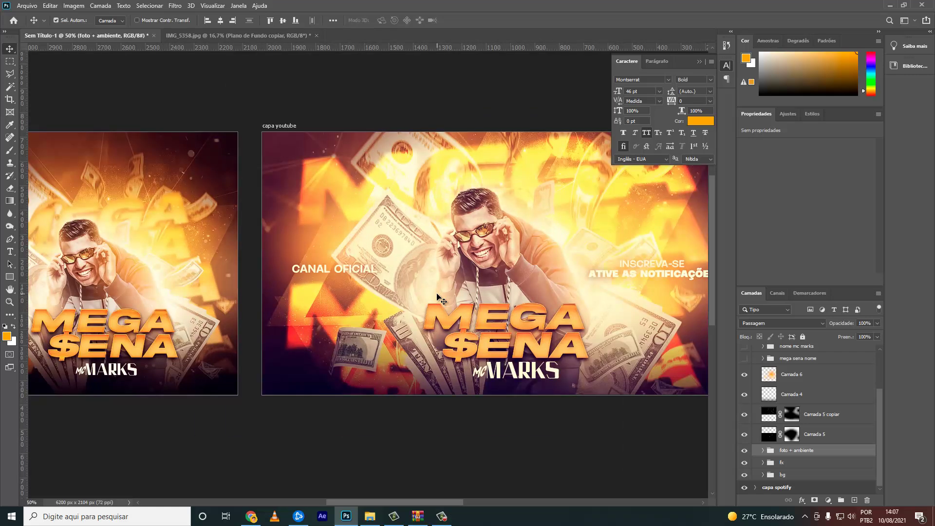
key(ctrl+minus)
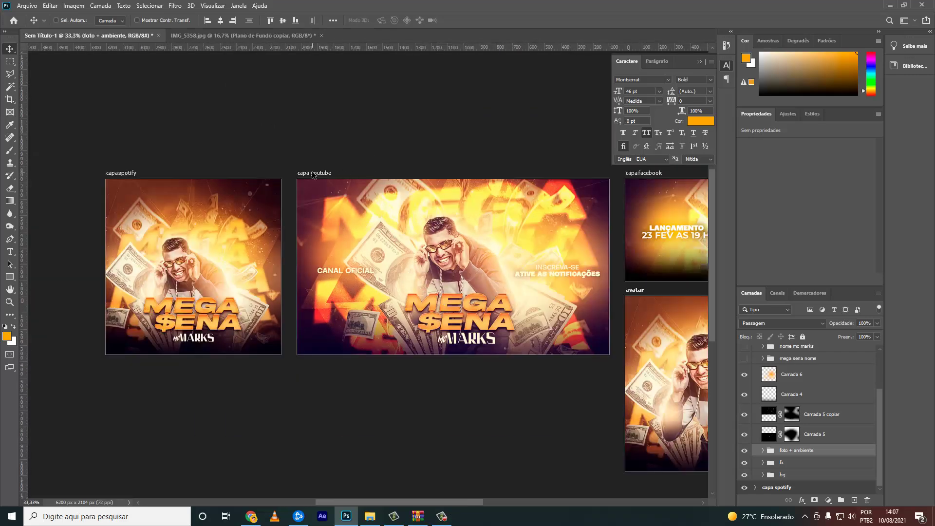
click(312, 174)
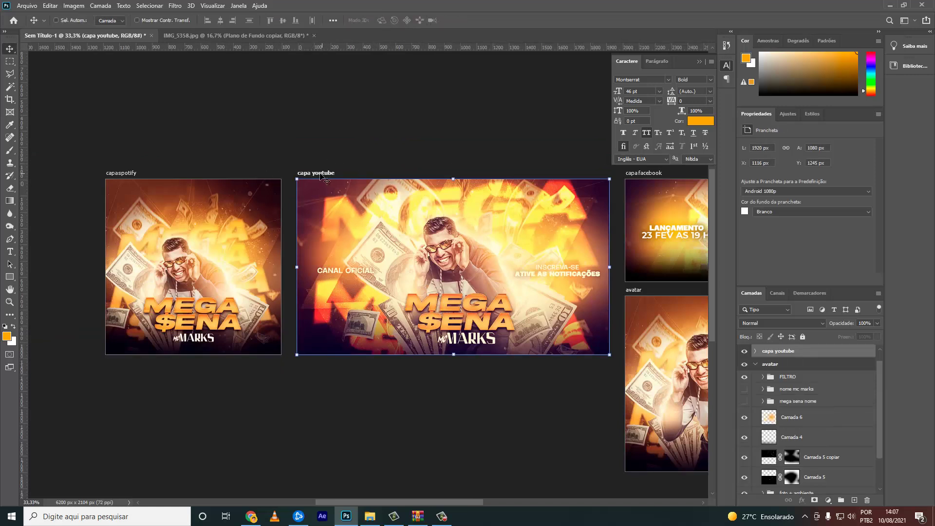
key(shift+v)
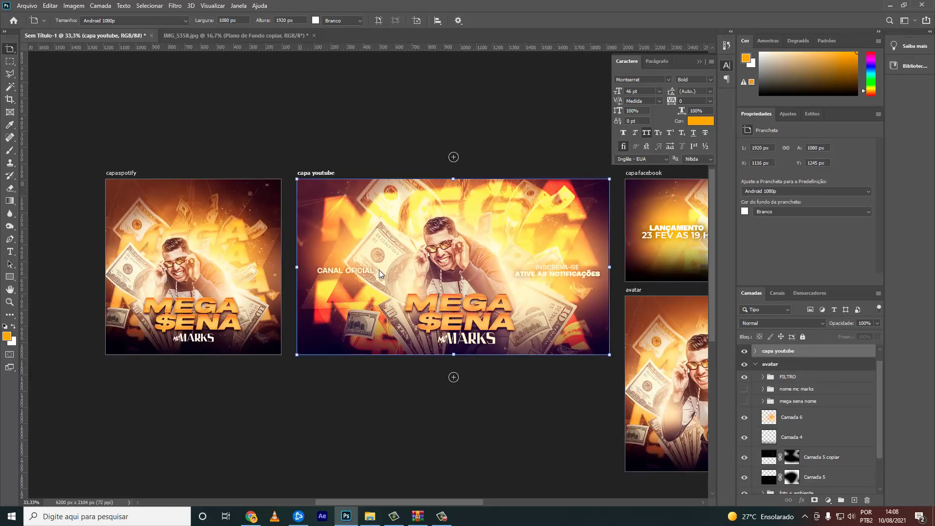
key(shift+v)
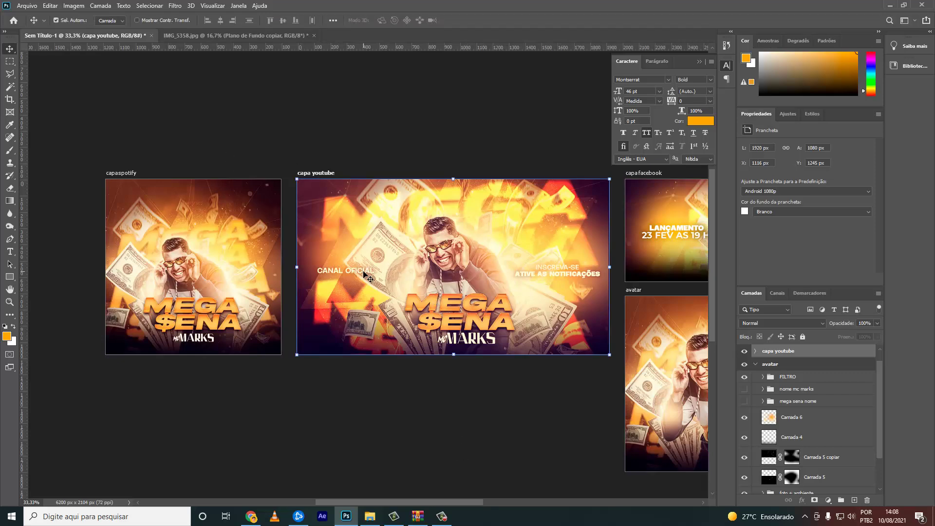
scroll(365, 274, down, 2)
scroll(364, 274, up, 4)
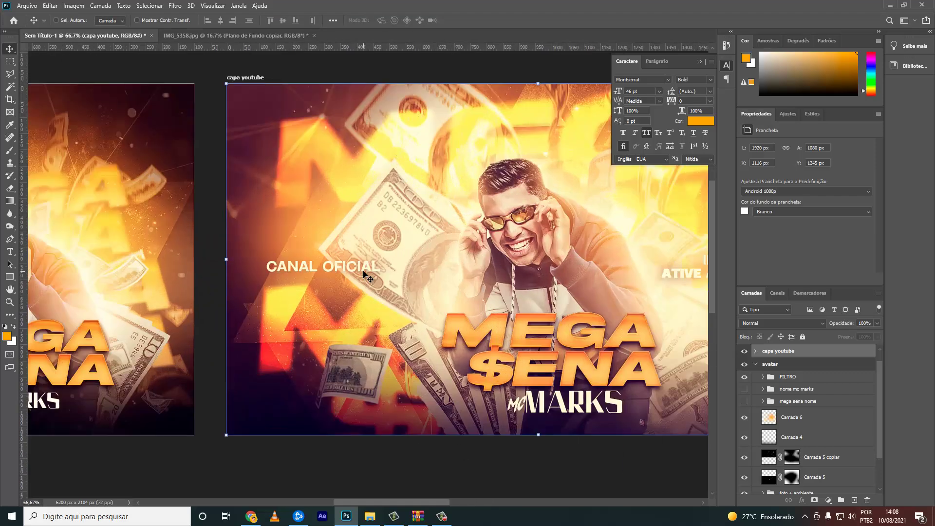
key(t)
- Retype the CANAL OFICIAL label as CLIPE OFICIAL
click(373, 267)
key(ctrl+a)
text(CLIPE C)
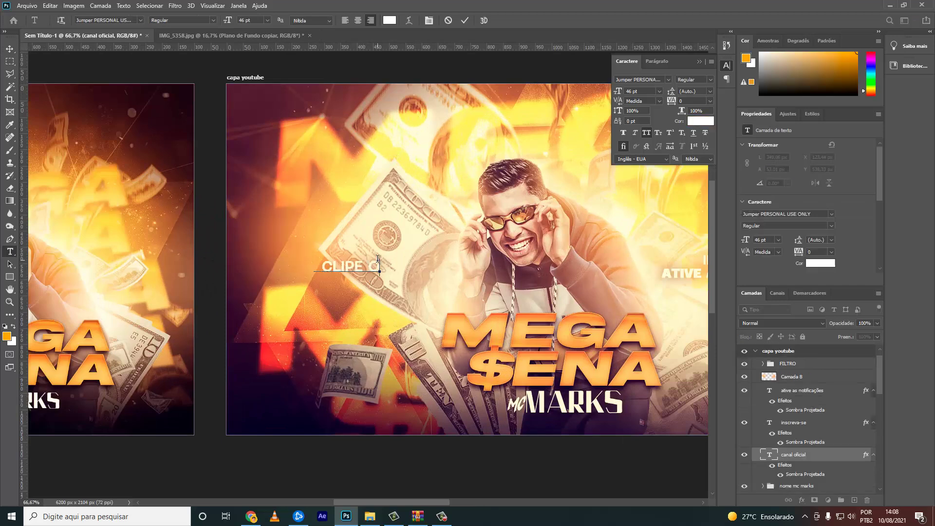
key(BackSpace)
text(OFICIAL)
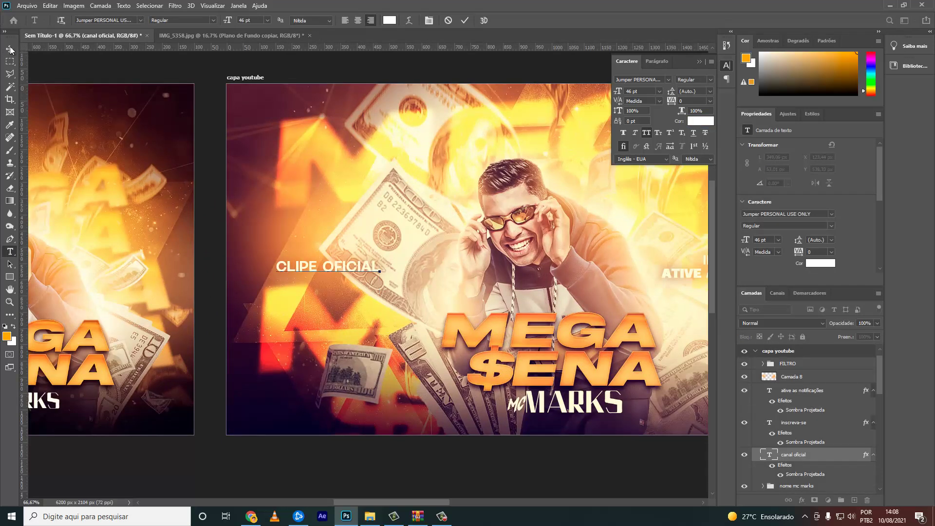
click(10, 50)
- Enlarge the CLIPE OFICIAL label and set the word OFICIAL to Black weight
key(ctrl+t)
mouse_move(414, 290)
mouse_down()
mouse_move(390, 270)
mouse_move(553, 274)
mouse_up()
key(Return)
key(t)
click(694, 80)
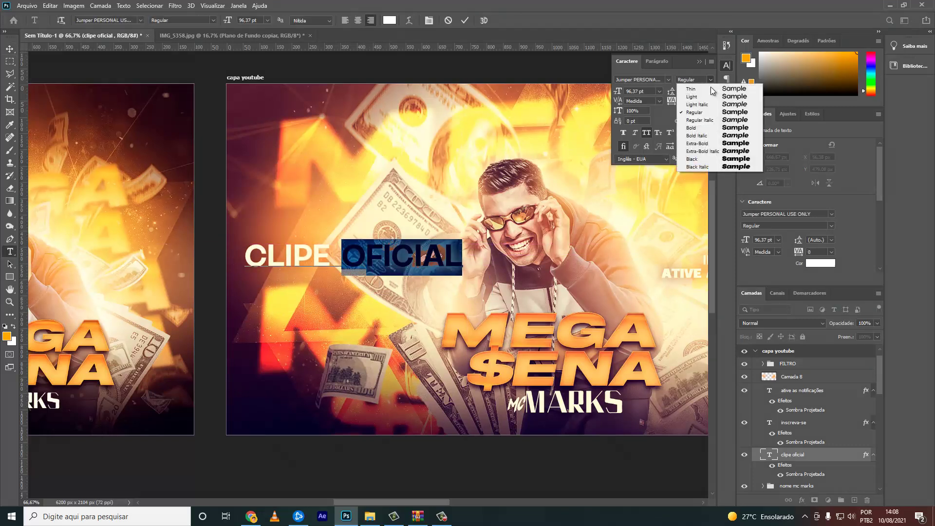
click(691, 159)
click(801, 454)
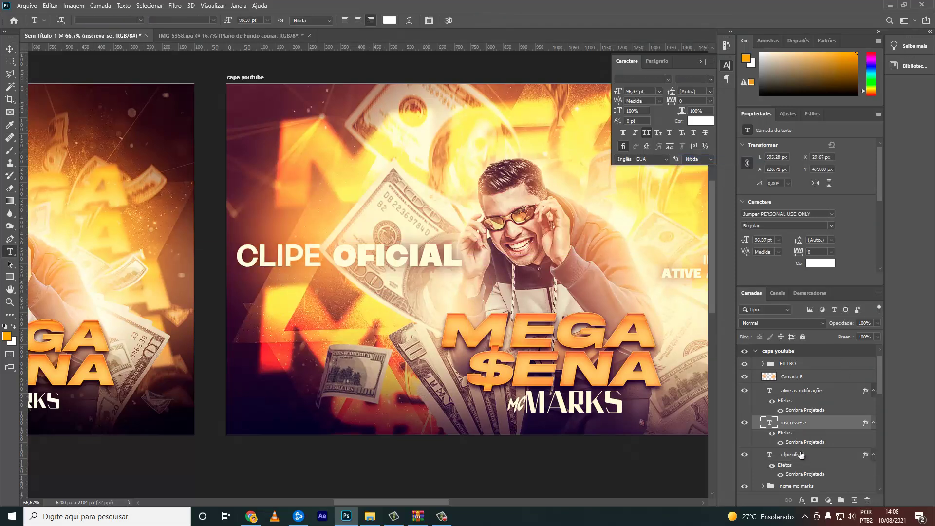
- Try moving the label, then undo the move and the Black weight change
key(v)
drag(369, 248, 395, 256)
key(ctrl+z)
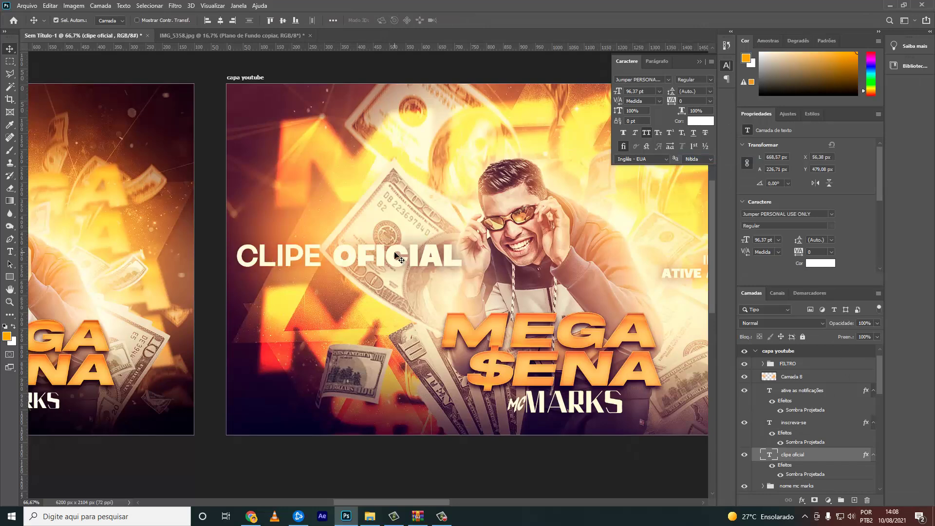
key(ctrl+z)
key(t)
key(v)
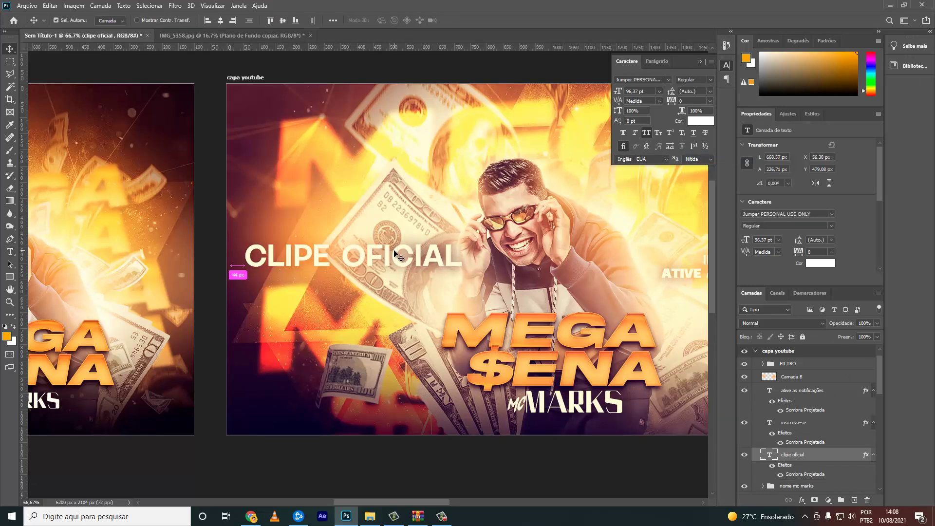
- Shrink CLIPE OFICIAL to about half size (43.84 pt)
key(ctrl+t)
mouse_move(463, 276)
mouse_down()
mouse_move(351, 275)
mouse_move(395, 269)
mouse_up()
key(Return)
key(ctrl+t)
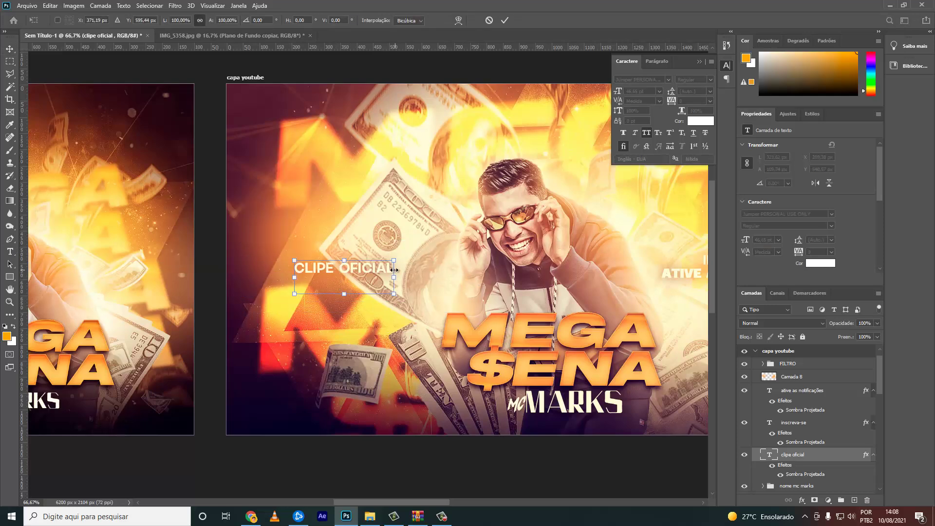
key(Return)
key(ctrl+minus)
key(ctrl+minus)
key(ctrl+minus)
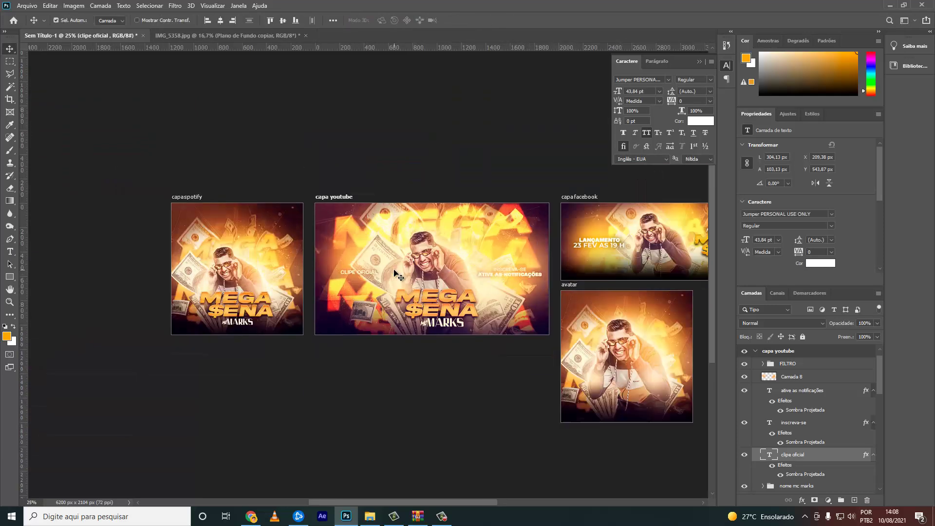
- Nudge CLIPE OFICIAL left into its final position beside the portrait
key(ctrl+plus)
key(Right)
key(Right)
key(Right)
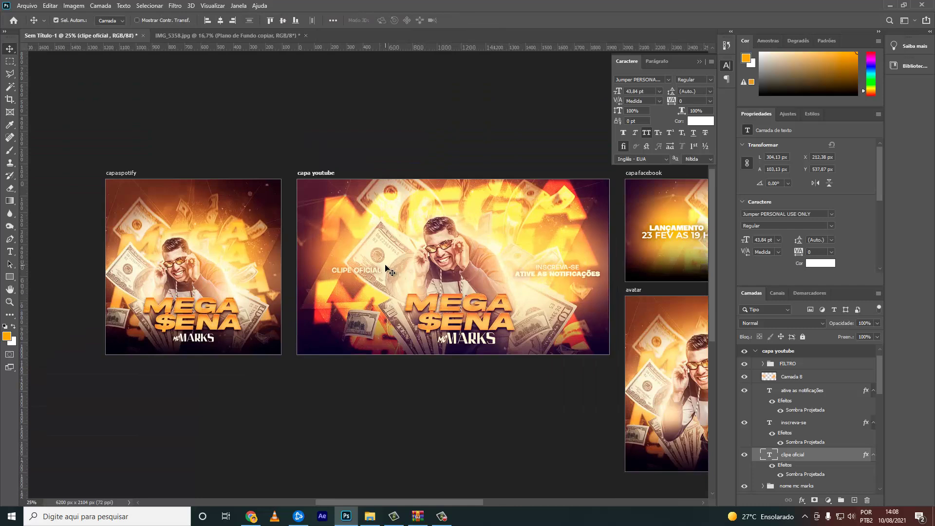
key(ctrl+minus)
key(ctrl+minus)
key(ctrl+plus)
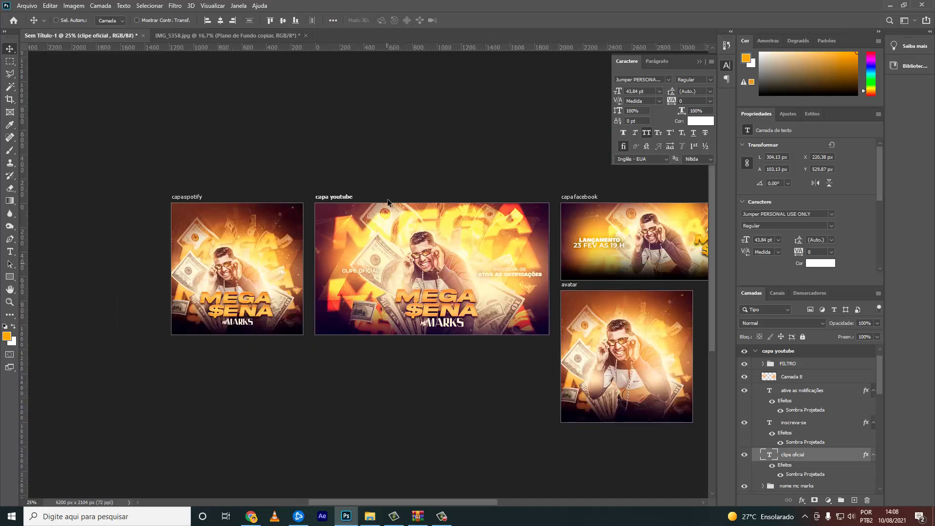
drag(487, 502, 524, 507)
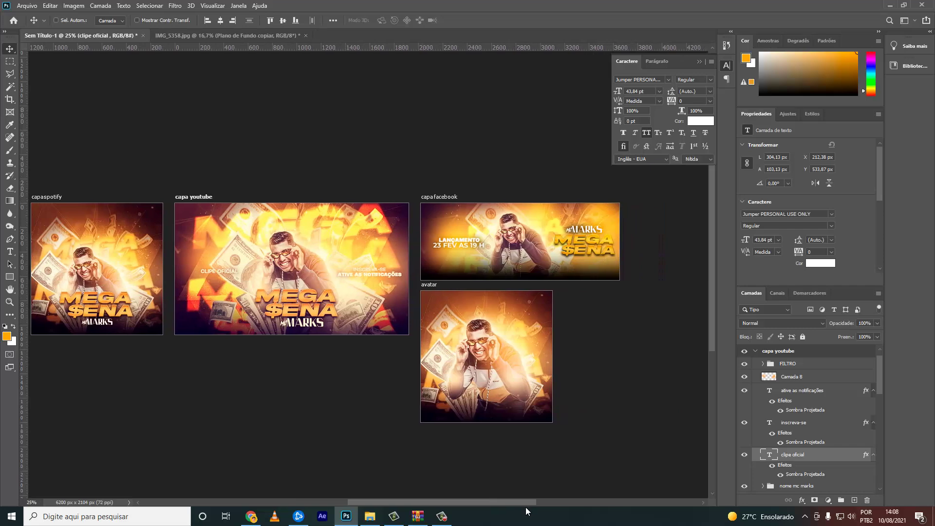
key(shift+Left)
key(Left)
key(Left)
key(Left)
- On the Camada 8 layer, erase the glow over the hoodie's chest and shrink the eraser
key(ctrl+plus)
key(ctrl+plus)
key(ctrl+plus)
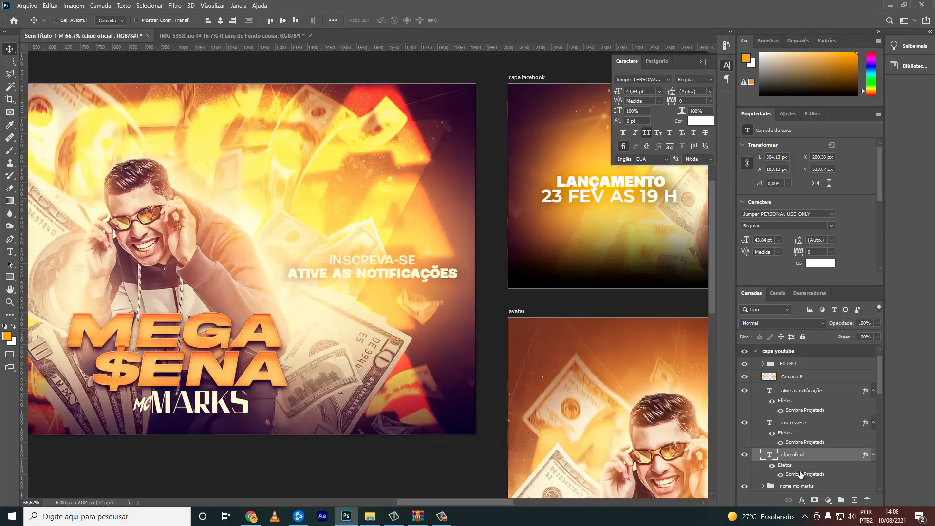
scroll(662, 462, down, 3)
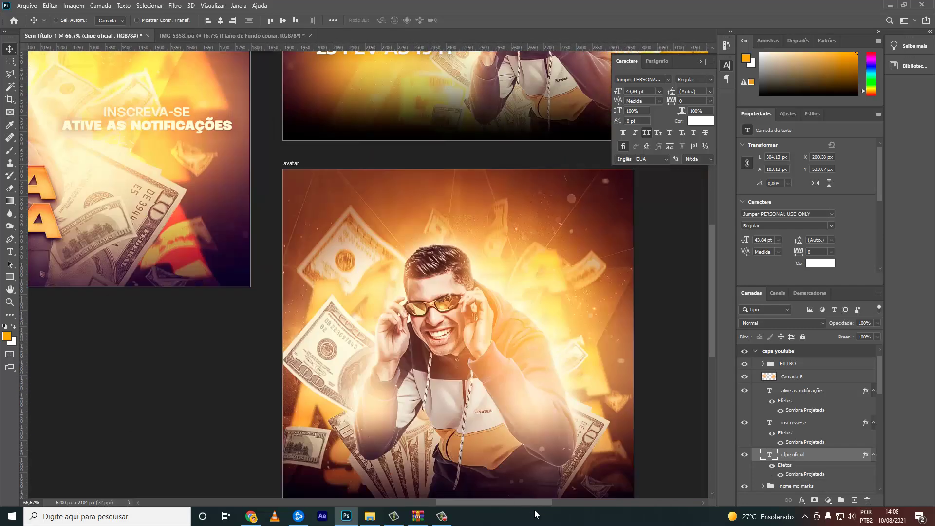
scroll(326, 409, right, 5)
scroll(327, 408, up, 1)
click(791, 376)
key(e)
scroll(273, 390, down, 1)
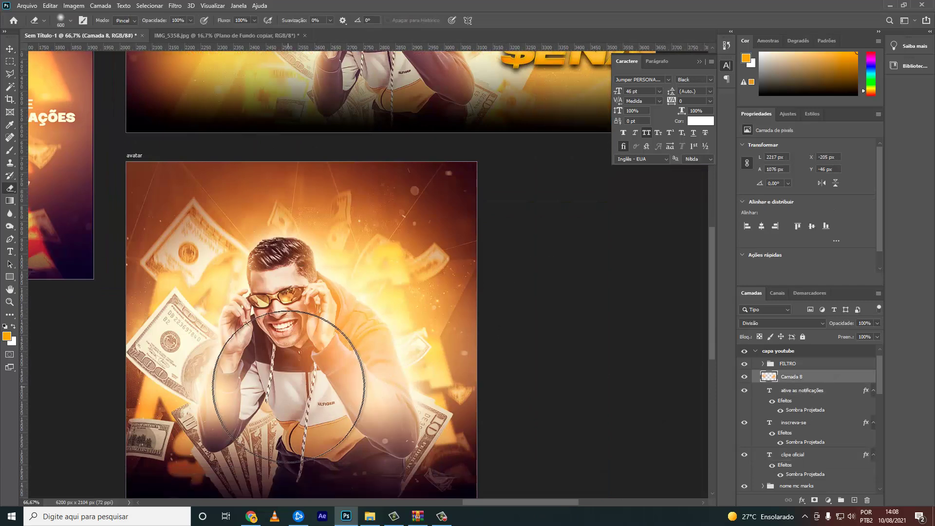
scroll(275, 380, down, 2)
drag(276, 379, 311, 360)
key(bracketleft)
key(bracketleft)
key(bracketleft)
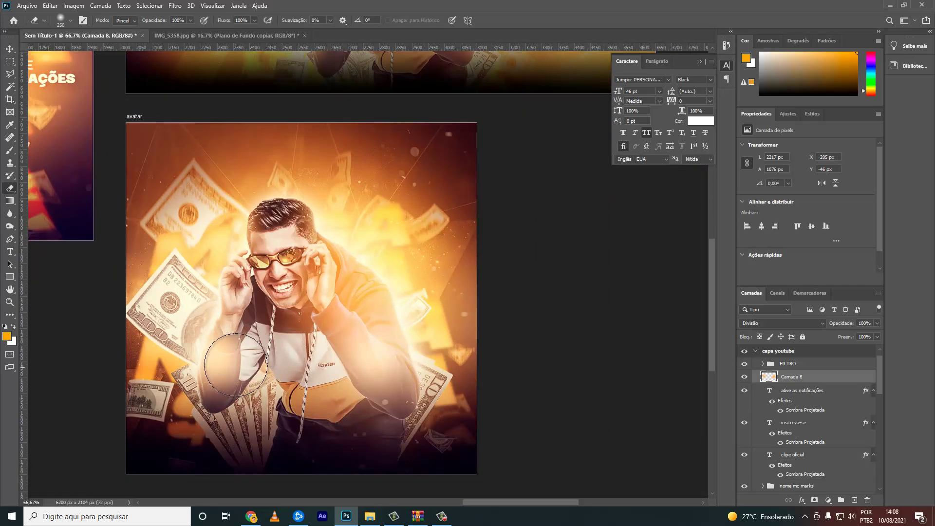
- Collapse the capa youtube and avatar layer groups and the Character panel, zooming to show all artboards
key(v)
click(754, 351)
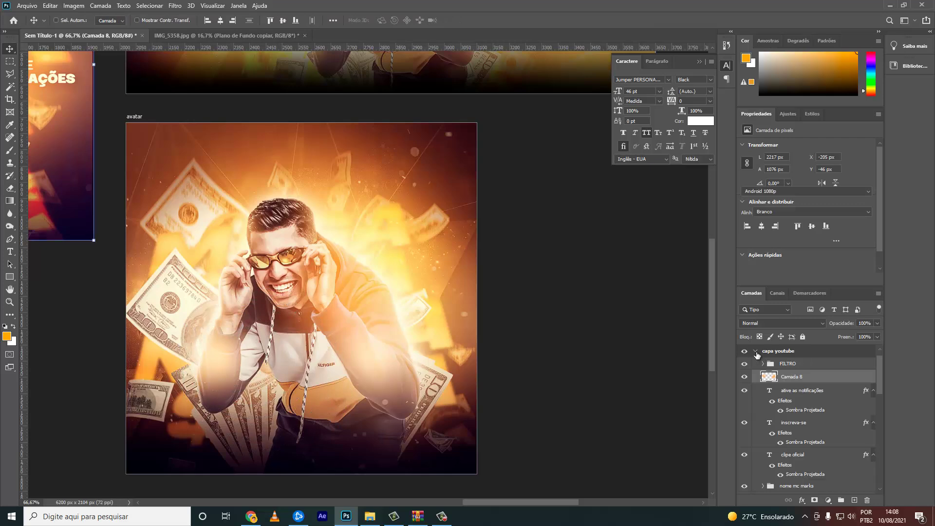
click(755, 364)
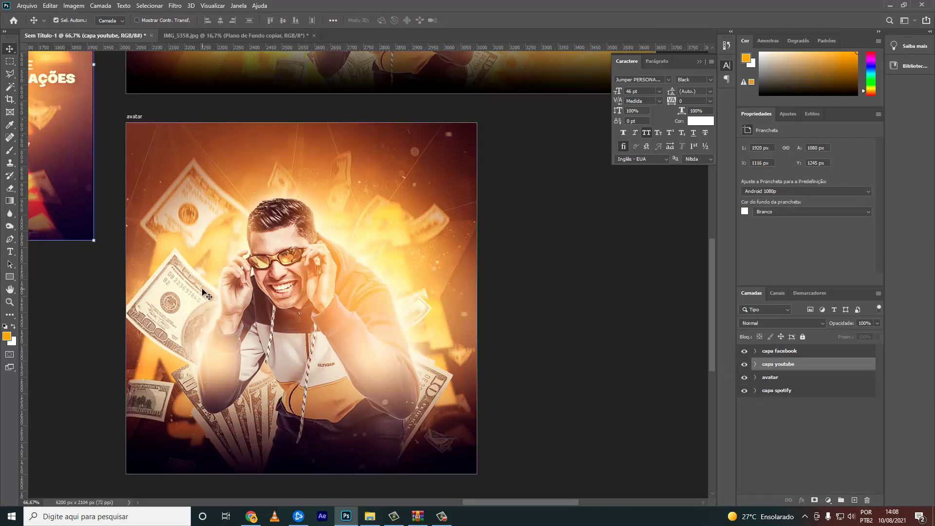
key(ctrl+minus)
key(ctrl+minus)
key(ctrl+minus)
key(ctrl+minus)
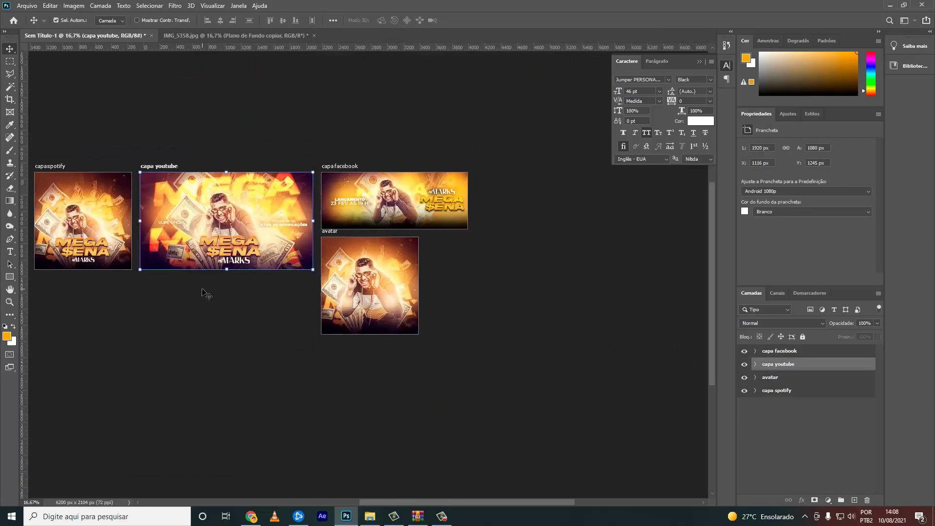
key(ctrl+plus)
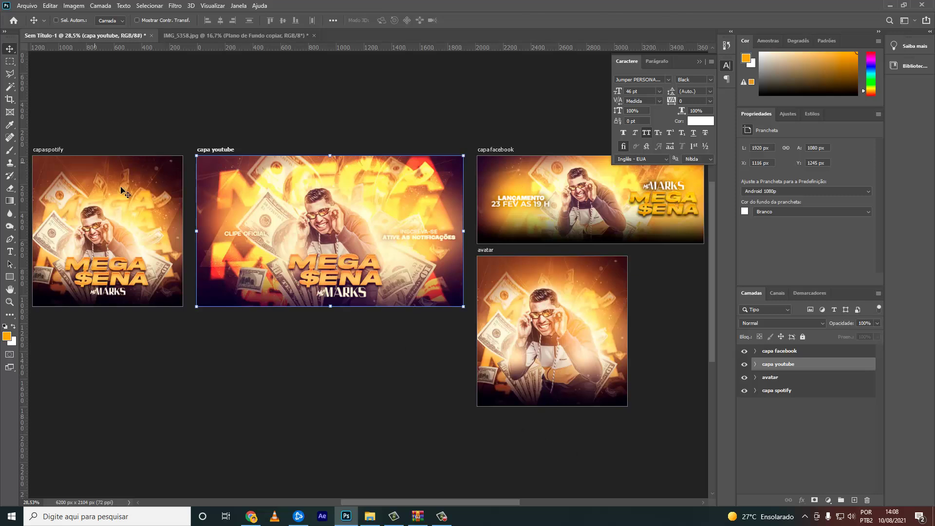
click(699, 63)
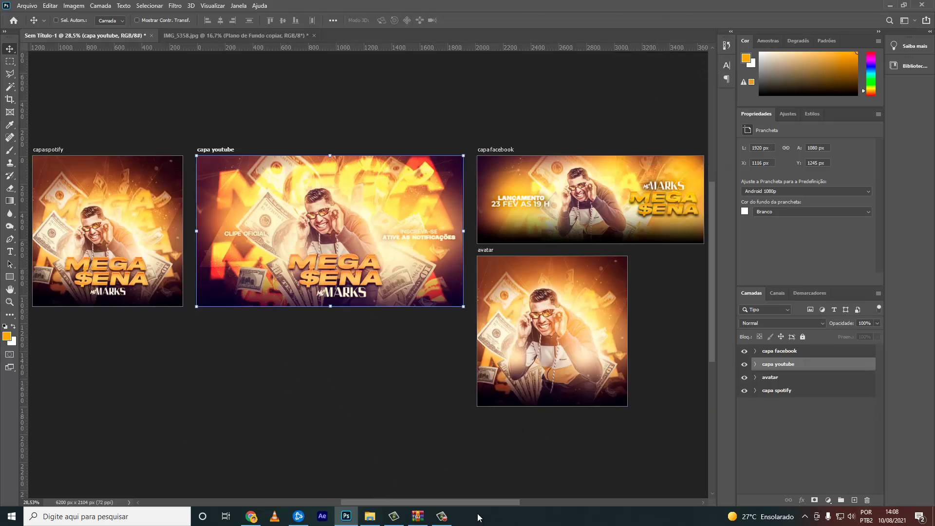
- Adjust the screen recorder's control bar at the bottom of the screen
drag(477, 502, 465, 501)
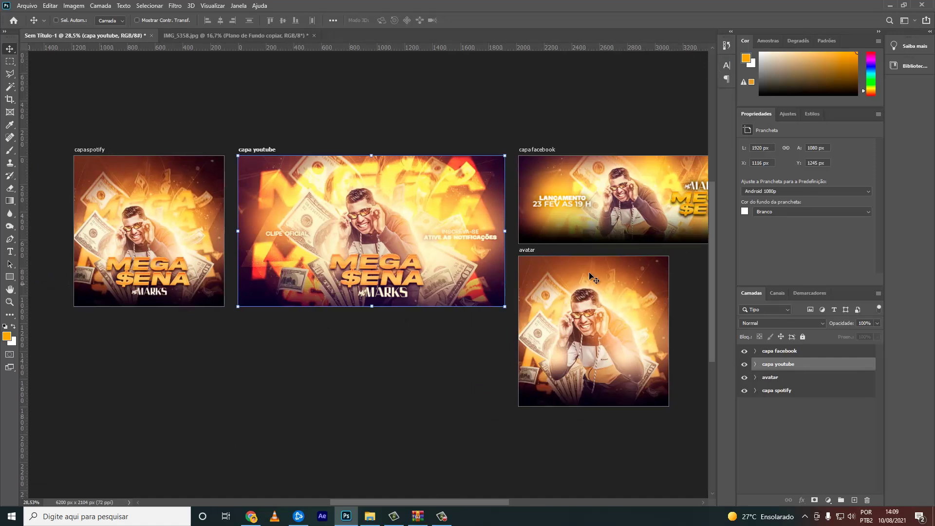
mouse_move(434, 501)
mouse_down()
mouse_move(365, 489)
mouse_move(568, 501)
mouse_up()
mouse_move(434, 482)
mouse_down()
mouse_move(471, 495)
mouse_move(276, 469)
mouse_move(486, 502)
mouse_move(398, 502)
mouse_move(475, 520)
mouse_up()
drag(474, 502, 448, 498)
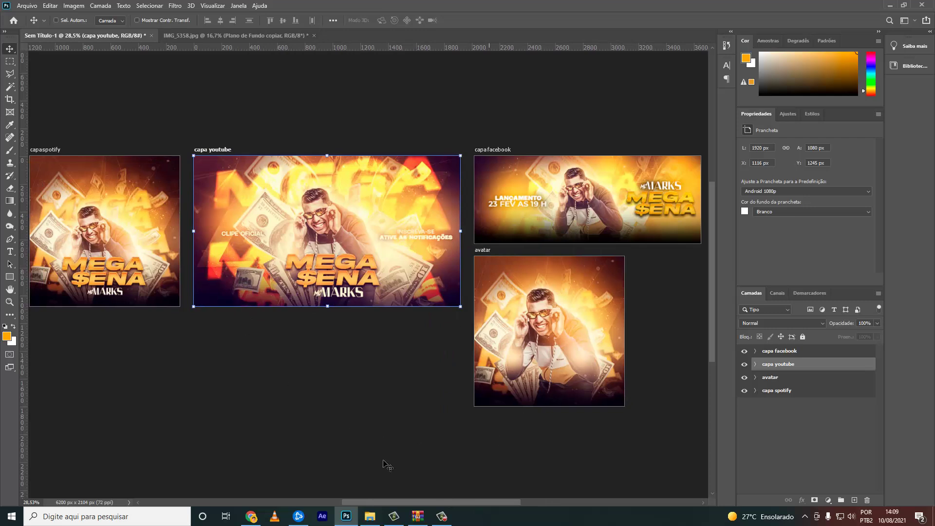
click(441, 516)
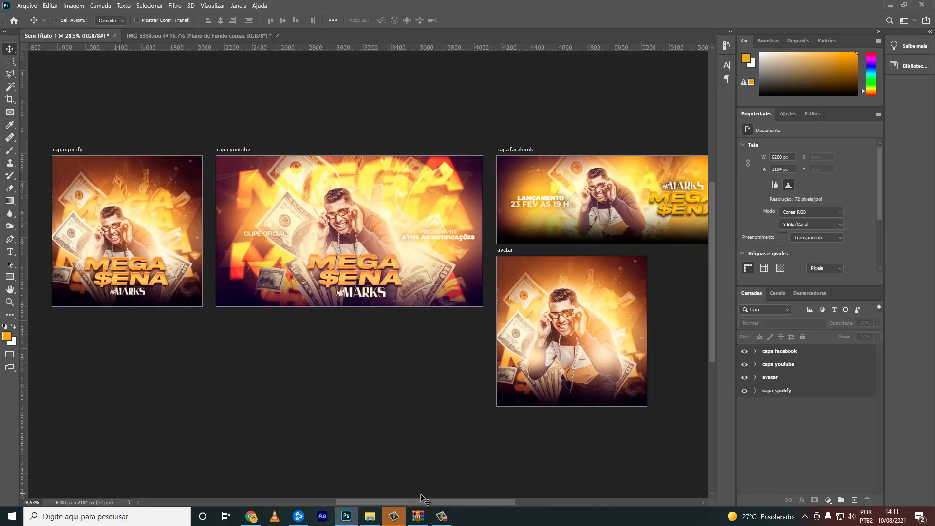
mouse_move(486, 501)
mouse_down()
mouse_move(400, 502)
mouse_move(459, 502)
mouse_up()
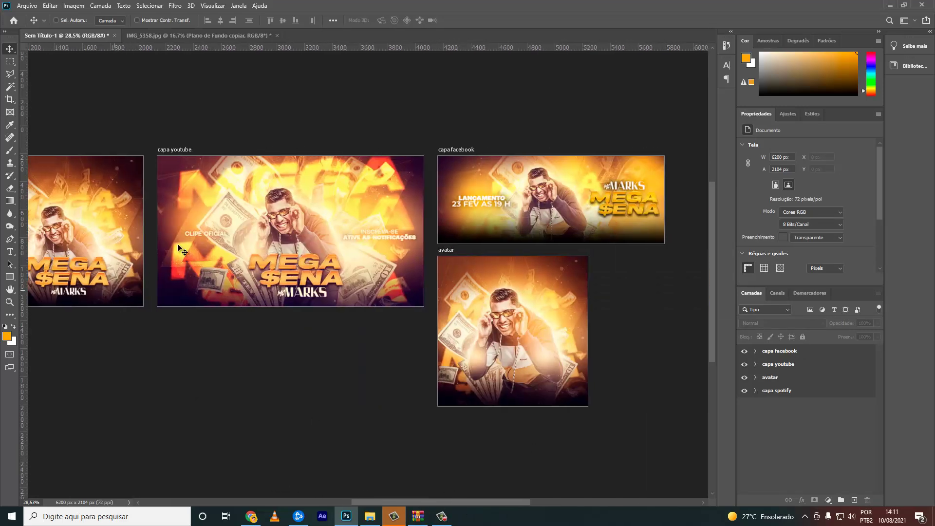
- Select the capa spotify, avatar, capa youtube and capa facebook artboards together
click(781, 392)
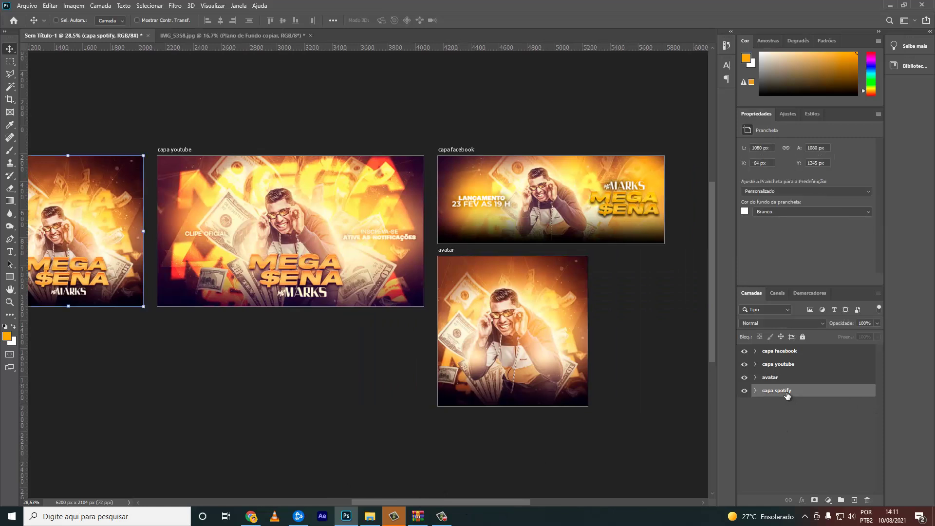
ctrl+click(781, 377)
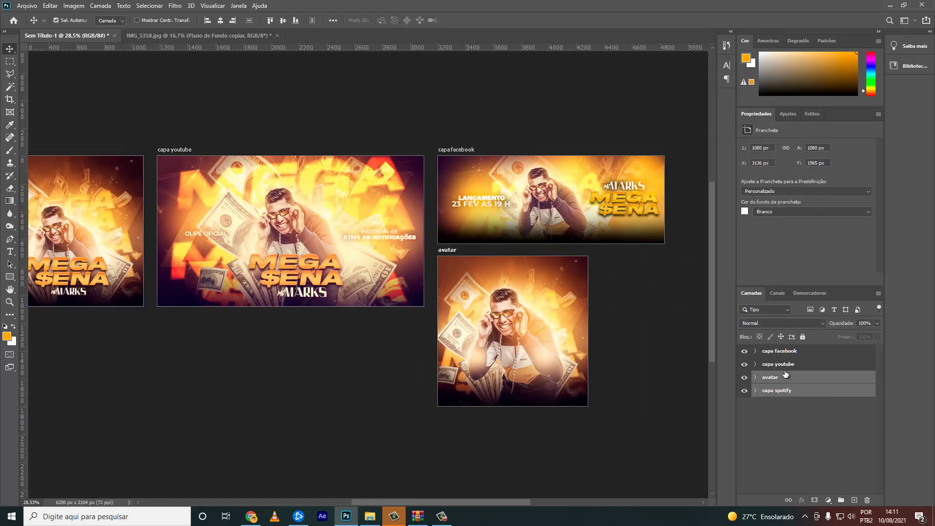
ctrl+click(788, 352)
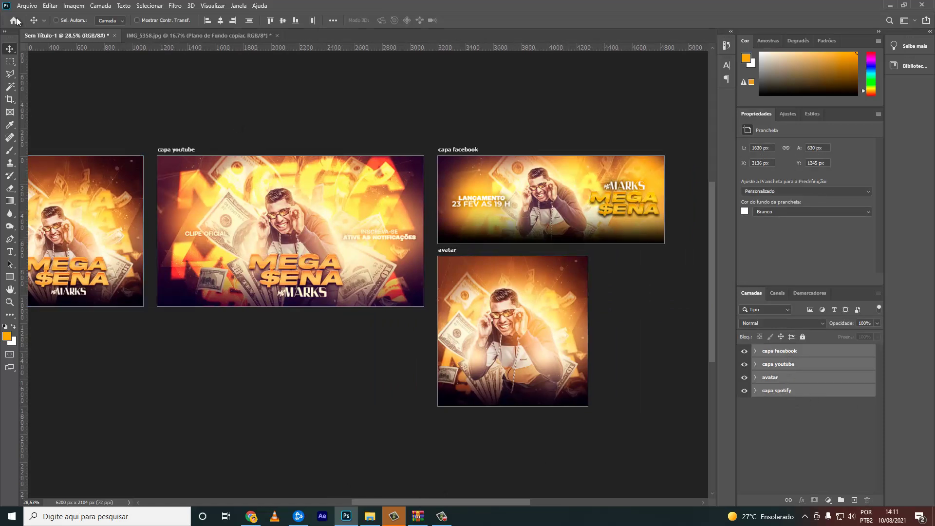
- In Artboards to Files, choose PNG-24 output with the Imagens folder as destination
click(27, 6)
mouse_move(34, 147)
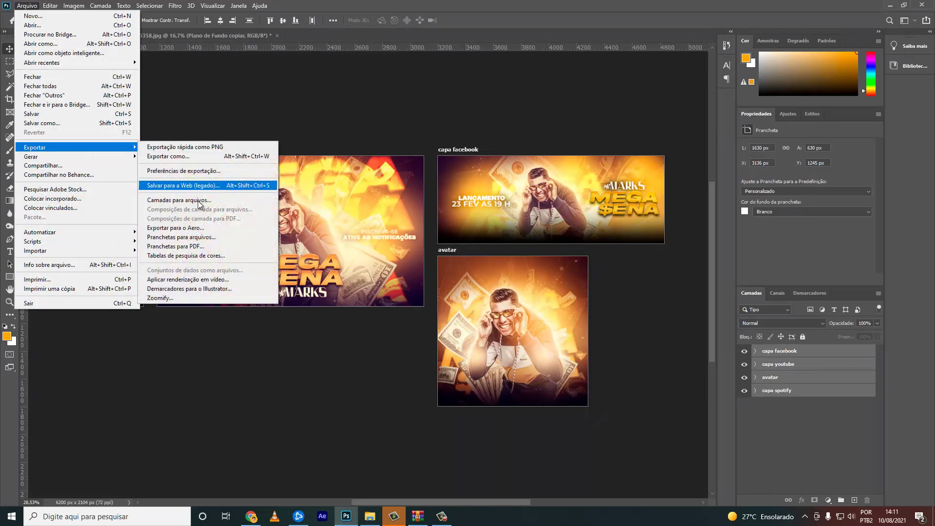
click(180, 237)
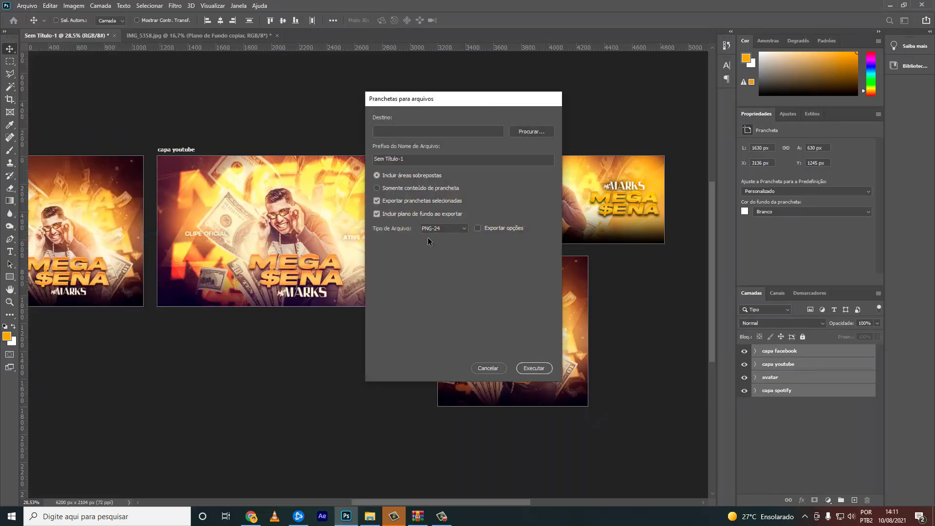
click(448, 229)
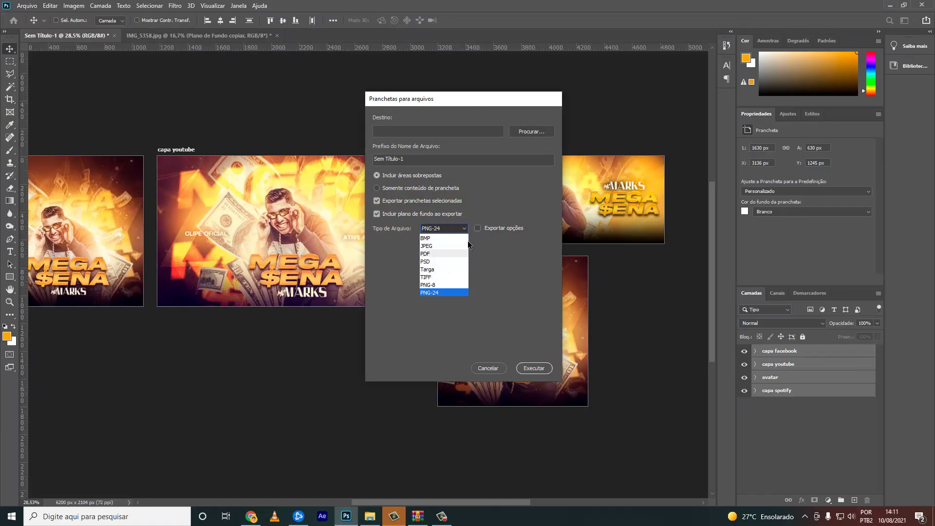
click(441, 292)
click(531, 132)
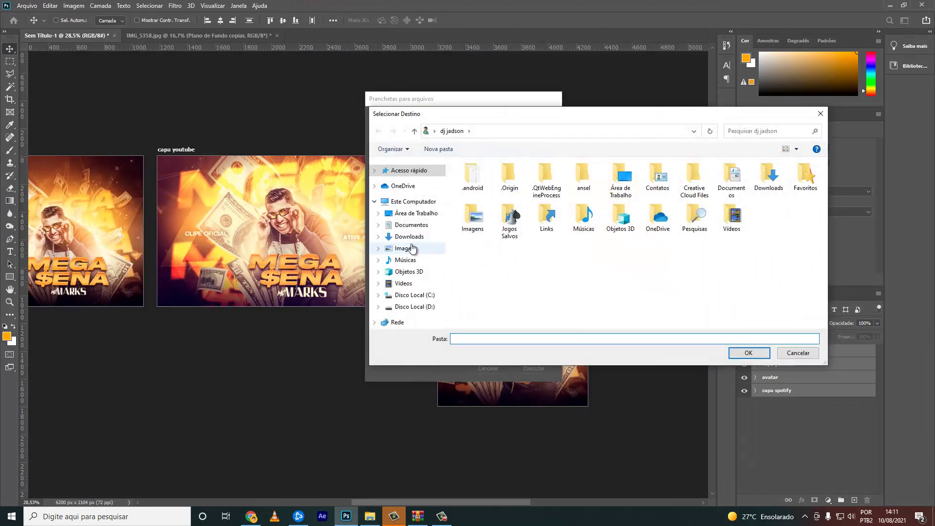
click(414, 249)
click(516, 336)
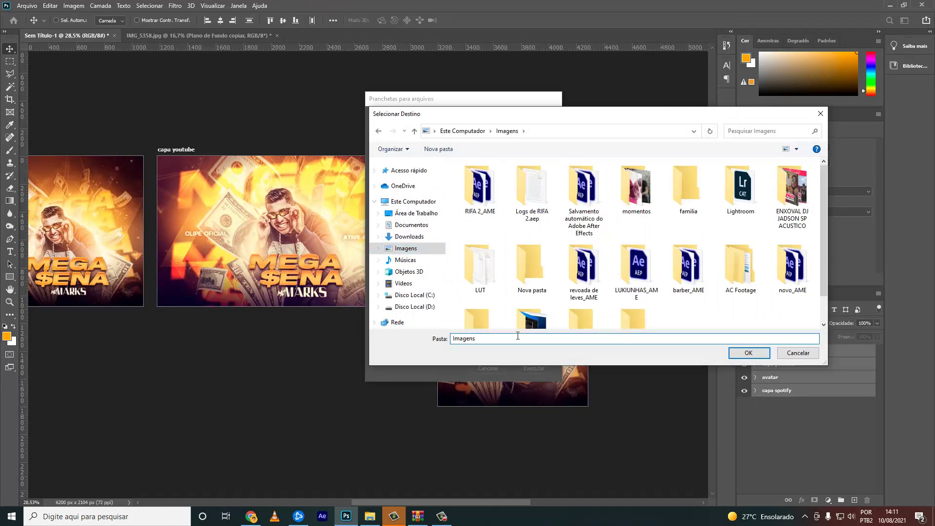
key(Return)
- Set the file name prefix to 'material marks', run the export and dismiss the success message
click(456, 155)
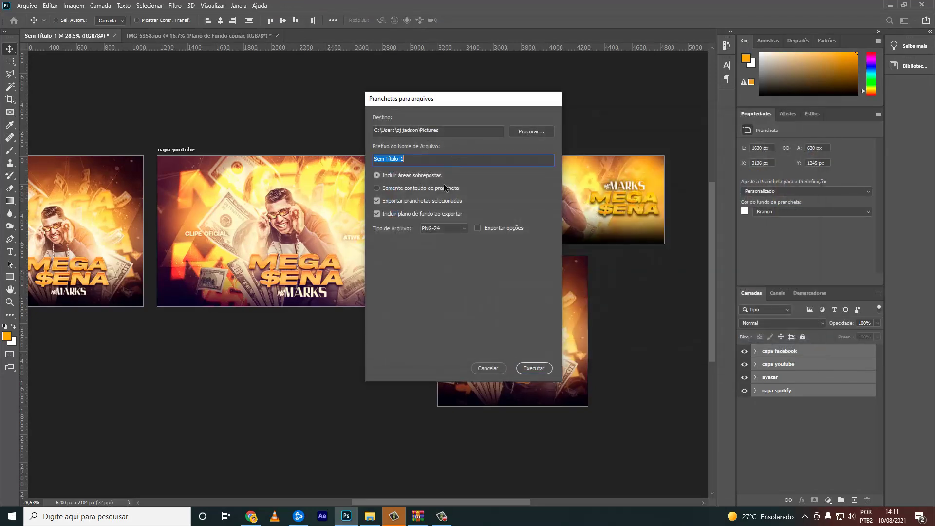
text(mateirla)
key(ctrl+a)
text(mat)
text(erial marks)
click(533, 369)
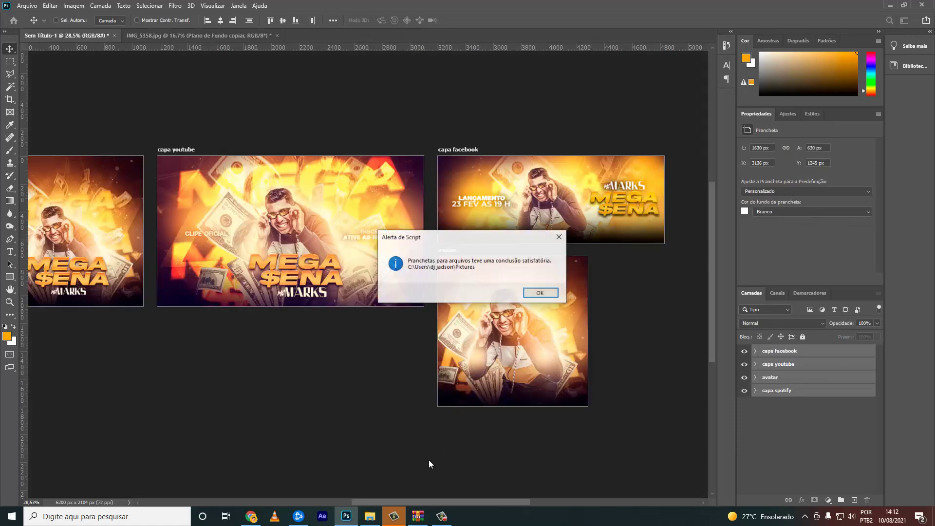
click(537, 293)
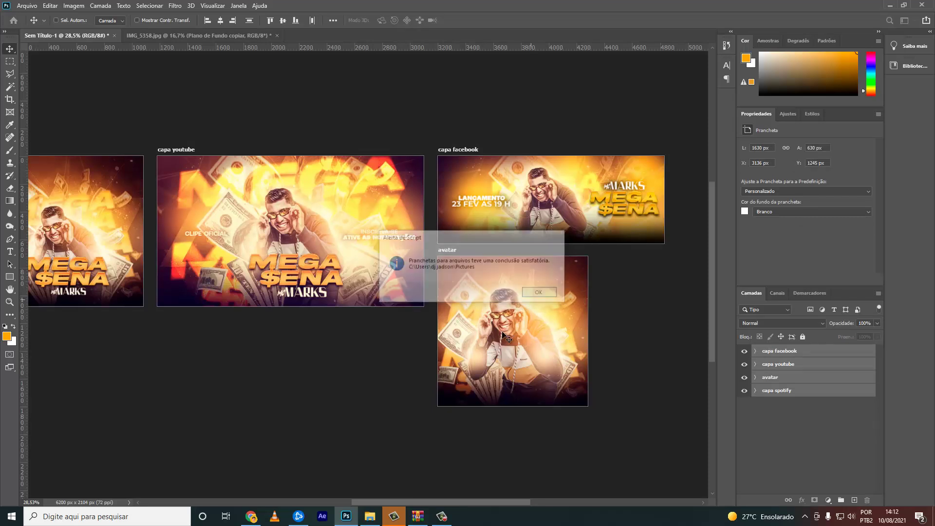
- Open the Imagens folder in File Explorer and preview the exported YouTube cover PNG
click(379, 515)
click(42, 180)
click(113, 154)
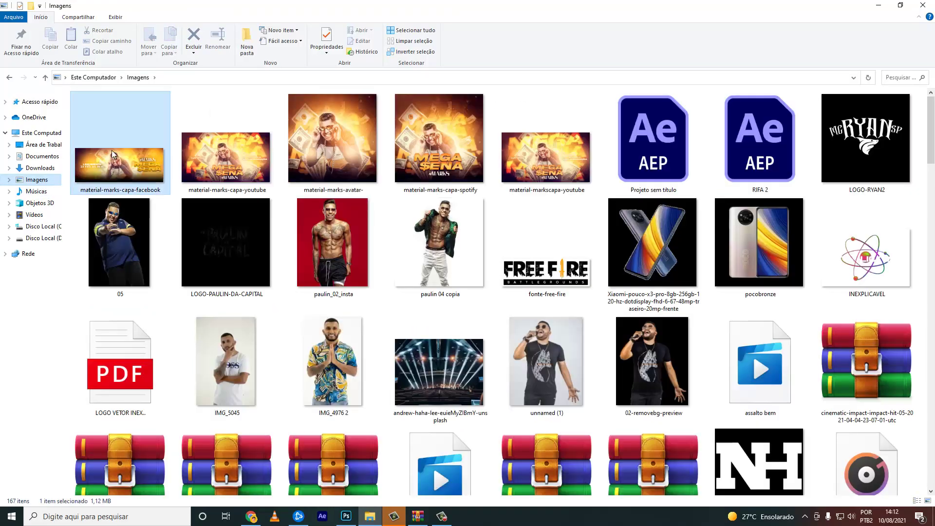
double_click(567, 168)
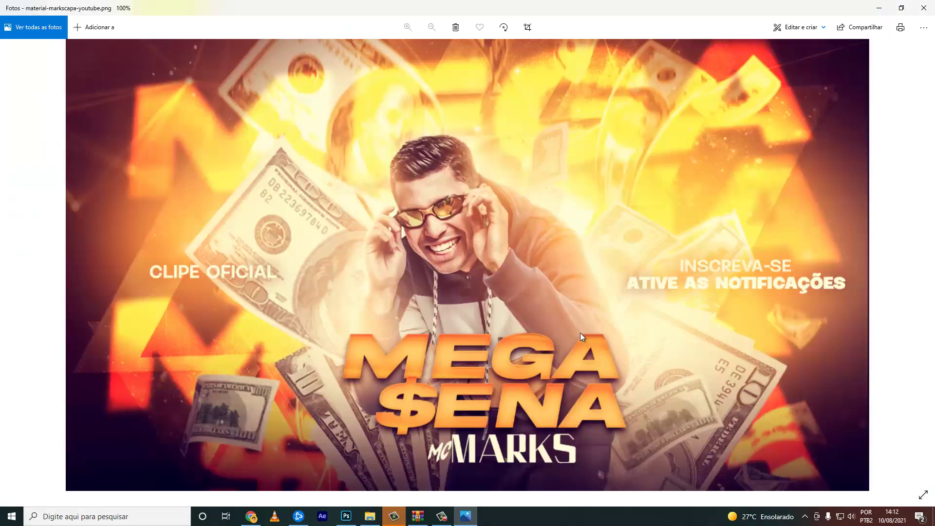
- Zoom through the YouTube cover preview, close Photos, and bring Camtasia Studio forward
scroll(577, 333, down, 1)
scroll(588, 319, down, 1)
scroll(585, 320, down, 1)
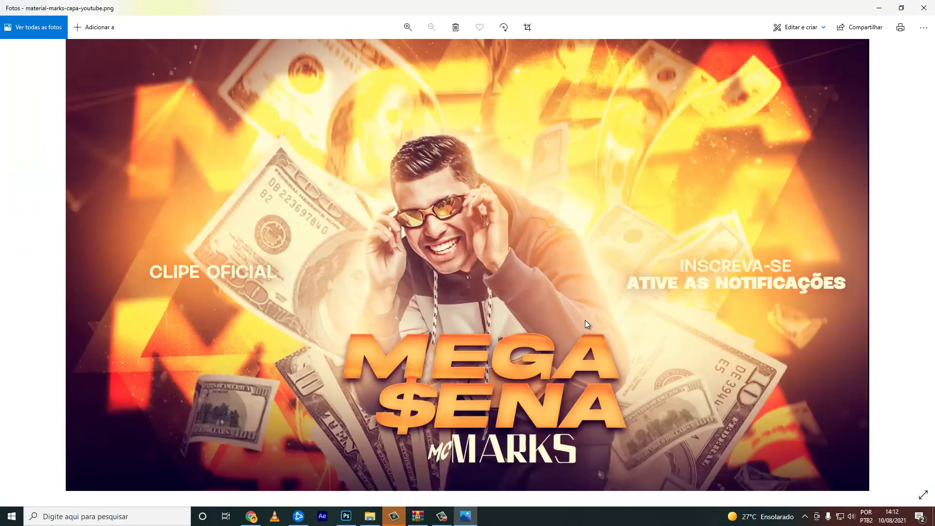
scroll(585, 320, up, 1)
scroll(585, 320, up, 1)
scroll(585, 320, up, 1)
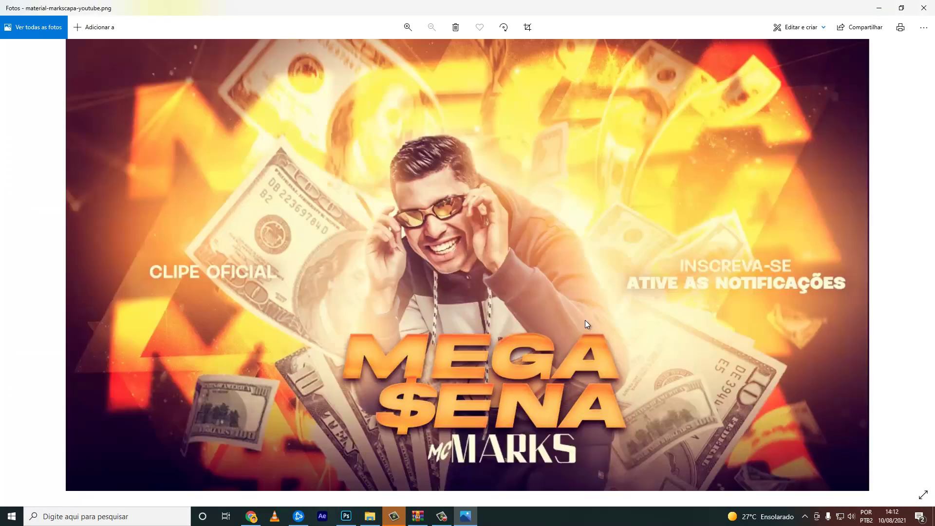
scroll(585, 319, down, 1)
click(924, 8)
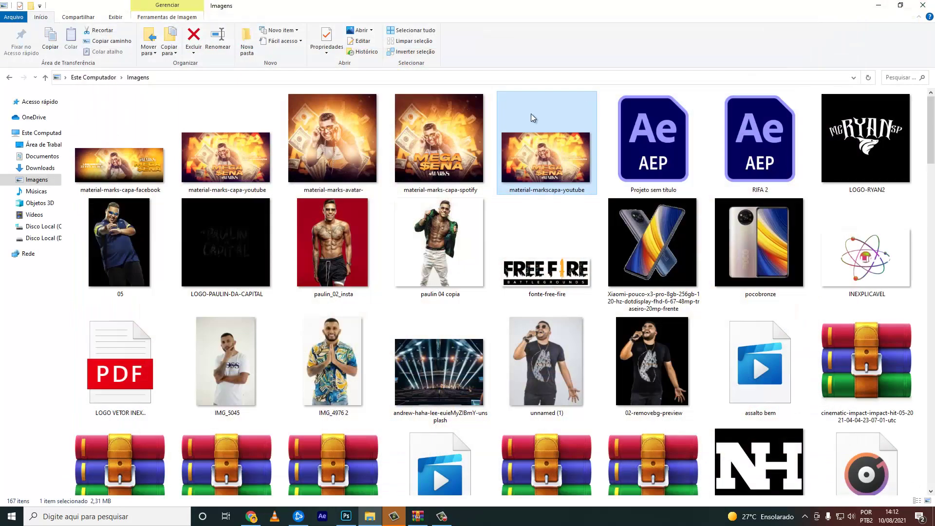
click(396, 516)
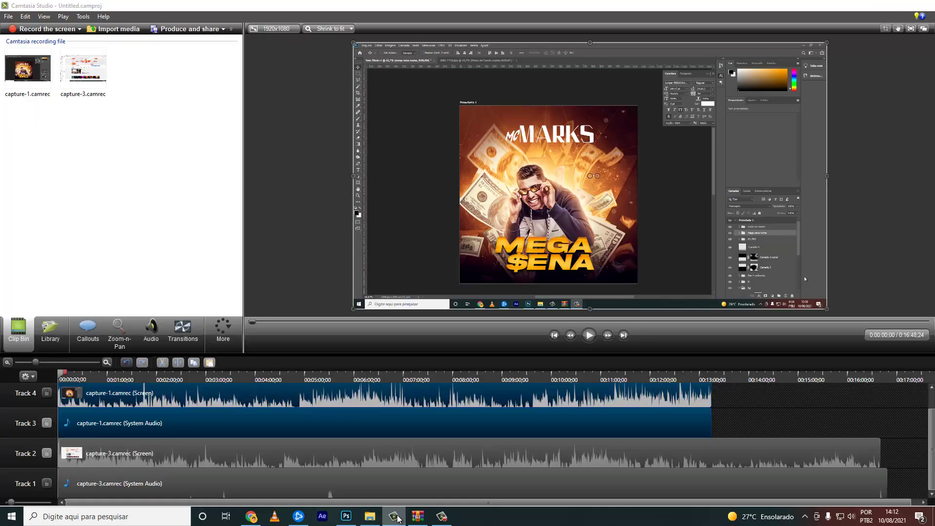